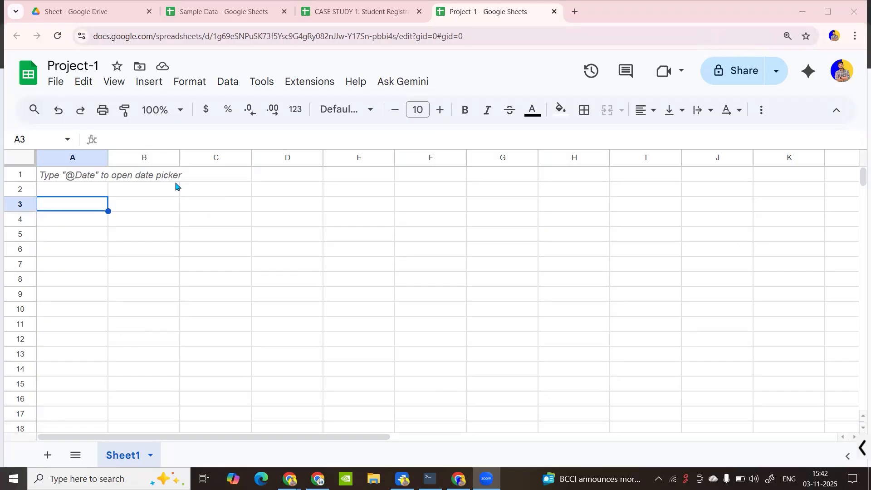
Leave Project-1 and return to the Sheet folder listing CASE STUDY 1, Project-1 and Sample Data
click(175, 193)
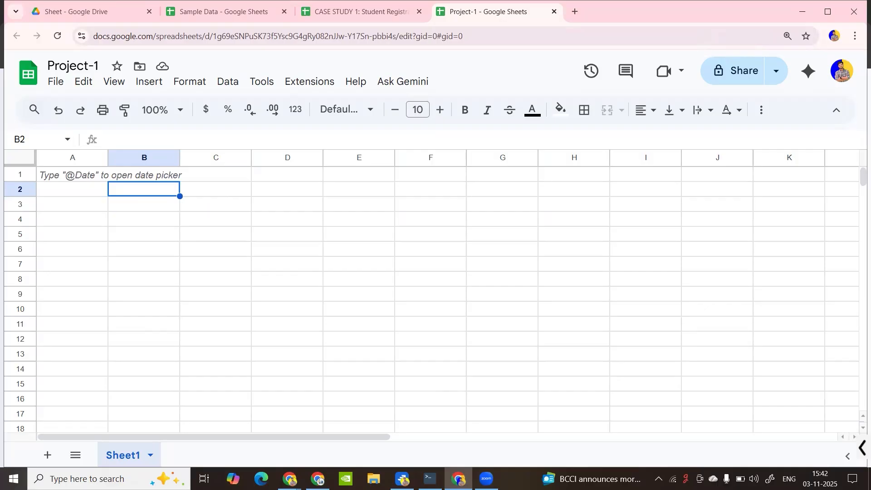
click(127, 21)
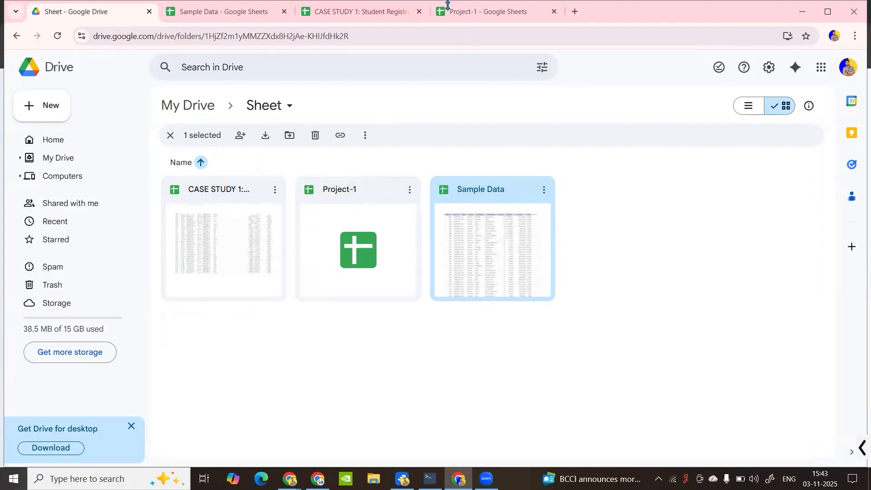
click(477, 10)
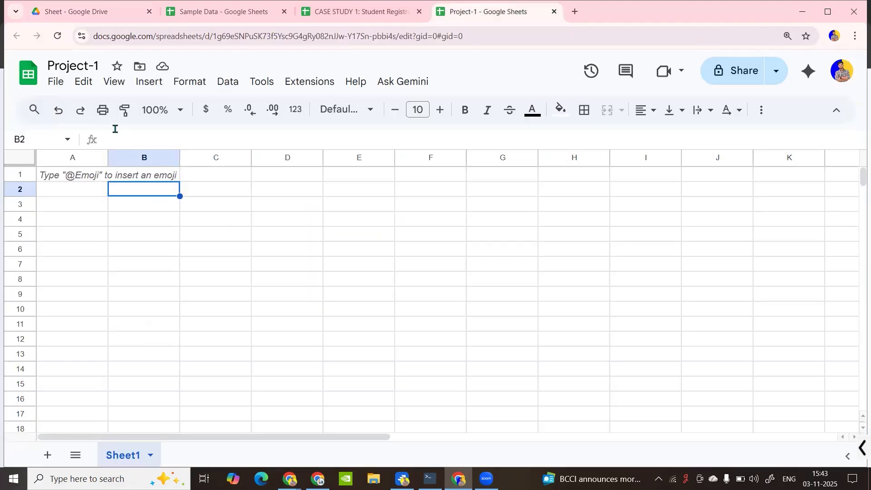
click(85, 14)
click(350, 361)
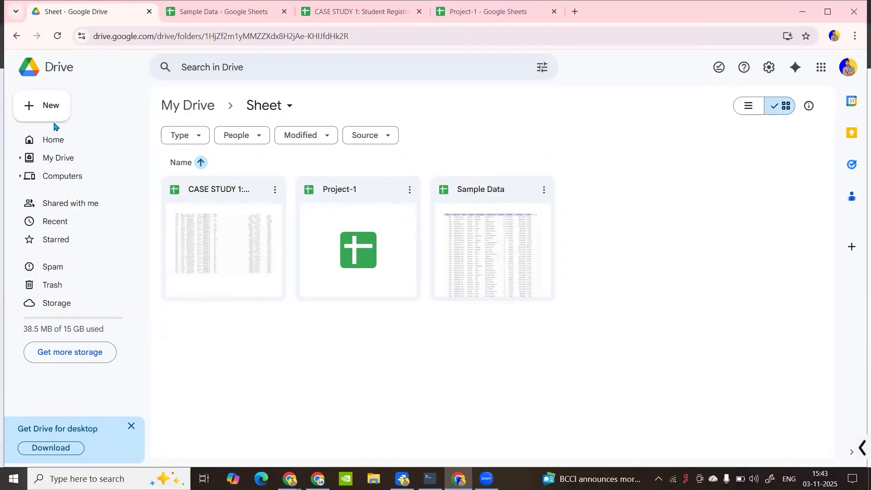
click(54, 106)
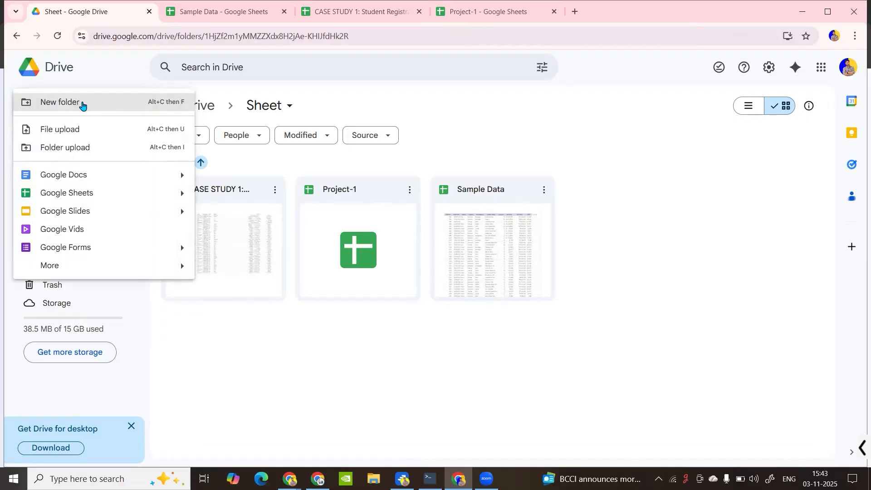
click(82, 104)
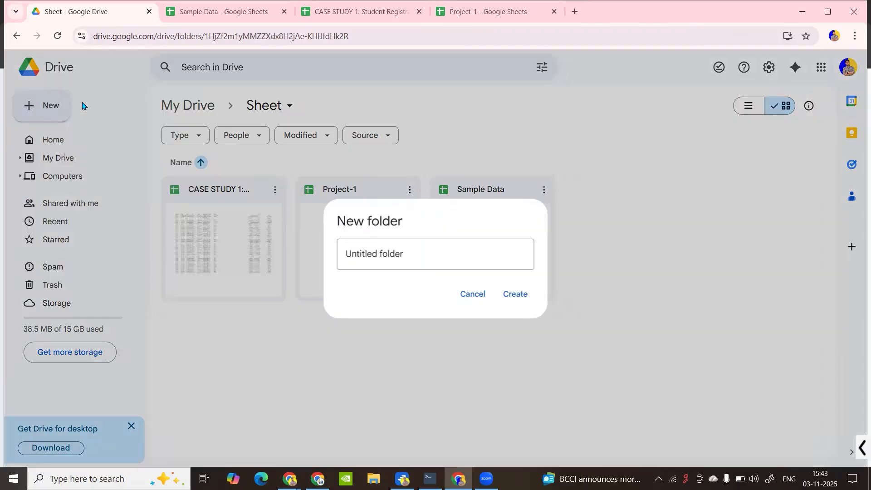
click(488, 297)
click(44, 107)
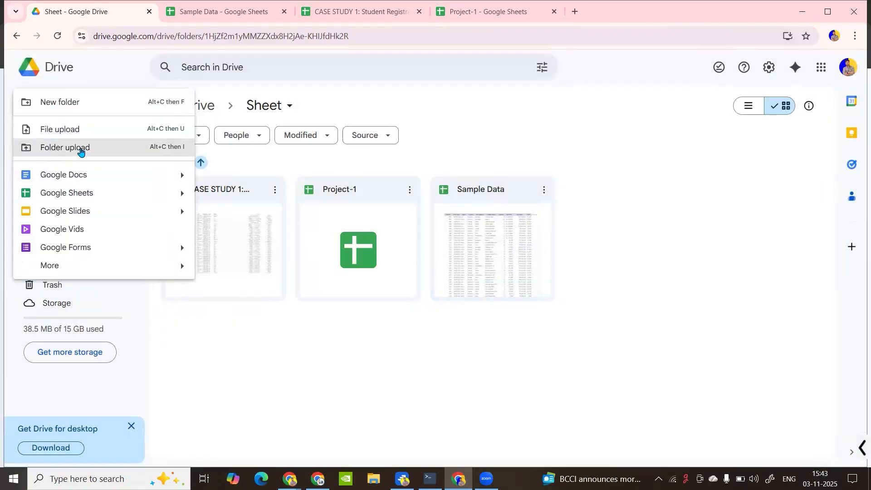
click(80, 147)
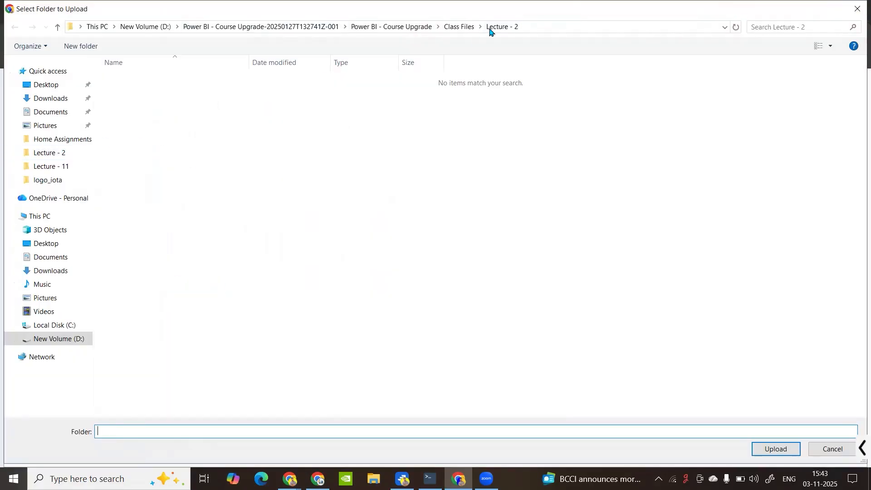
click(495, 30)
click(459, 30)
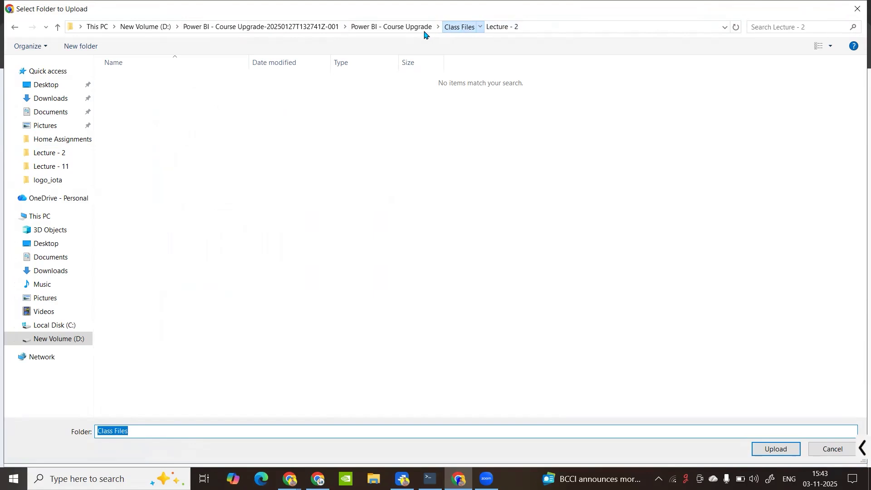
click(134, 80)
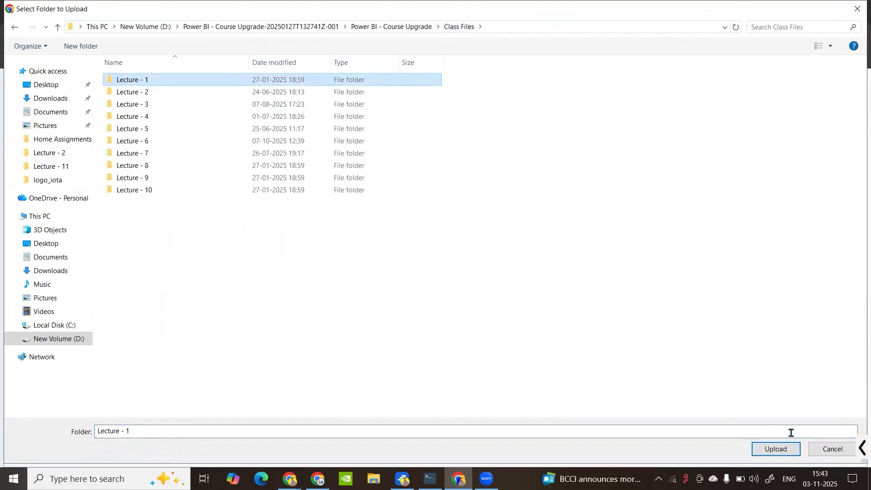
click(858, 11)
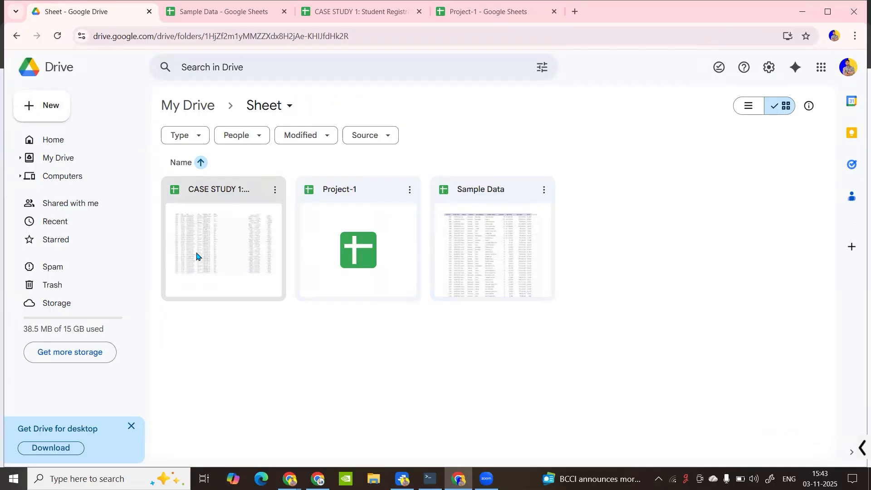
Upload Gaming Sales 1.xlsx from the Lecture - 2 folder into the Drive Sheet folder
click(30, 107)
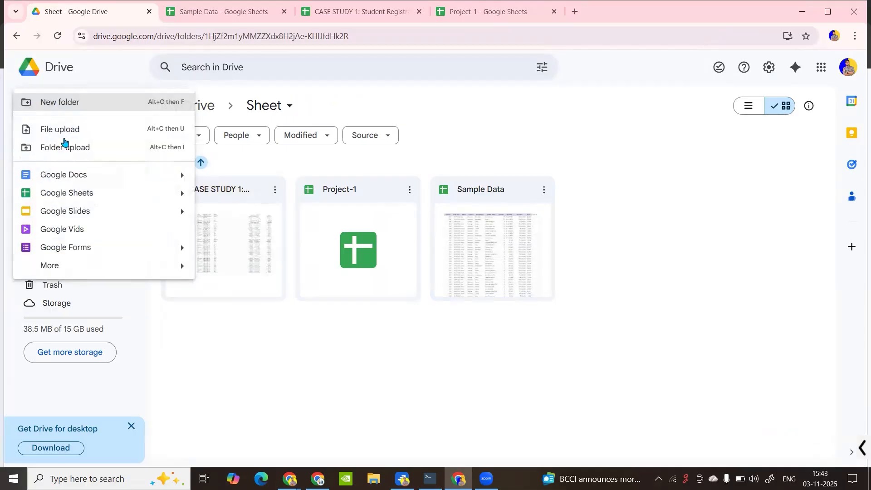
click(76, 132)
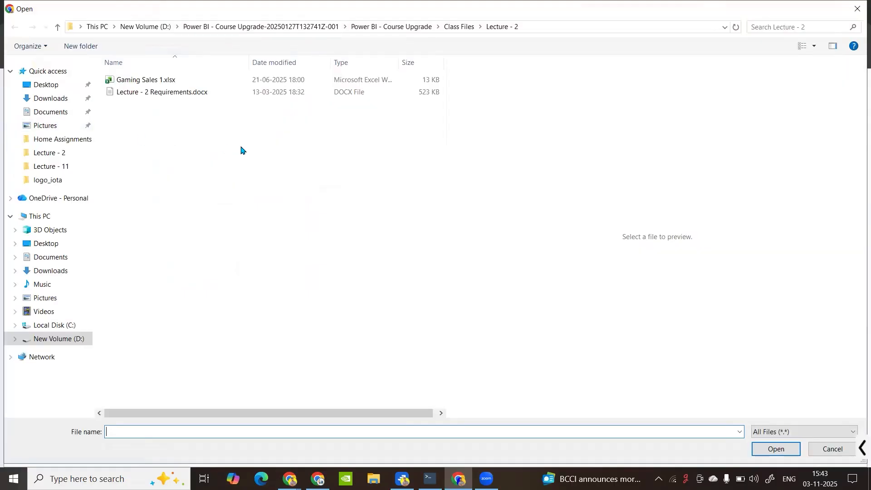
click(154, 83)
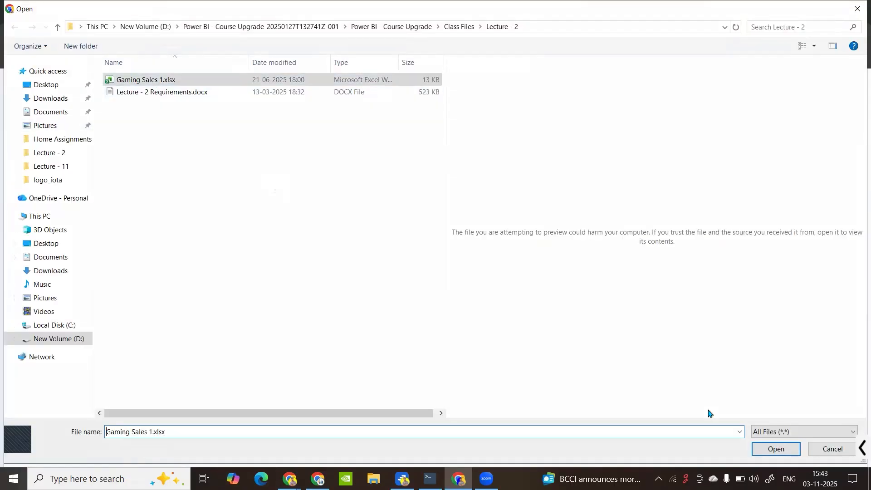
key(Return)
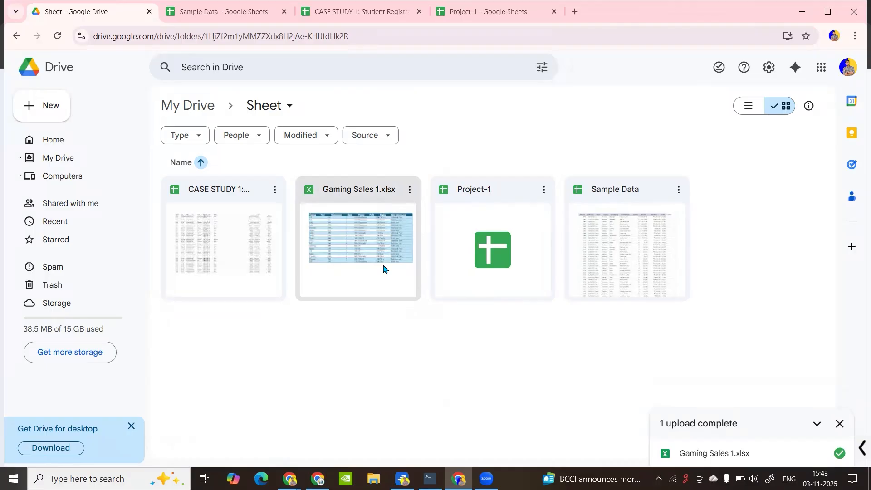
click(840, 424)
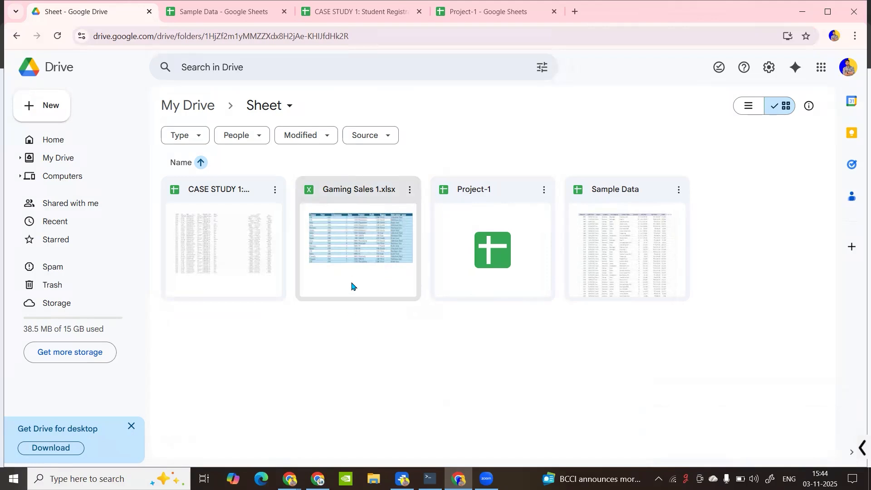
Open Gaming Sales 1.xlsx and inspect the D5 sales formula and the C4 and C5 order amounts
double_click(366, 260)
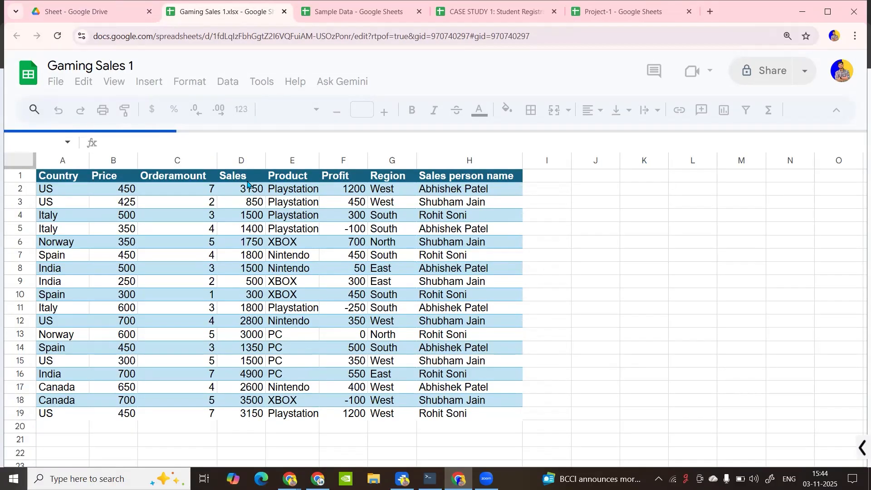
click(239, 230)
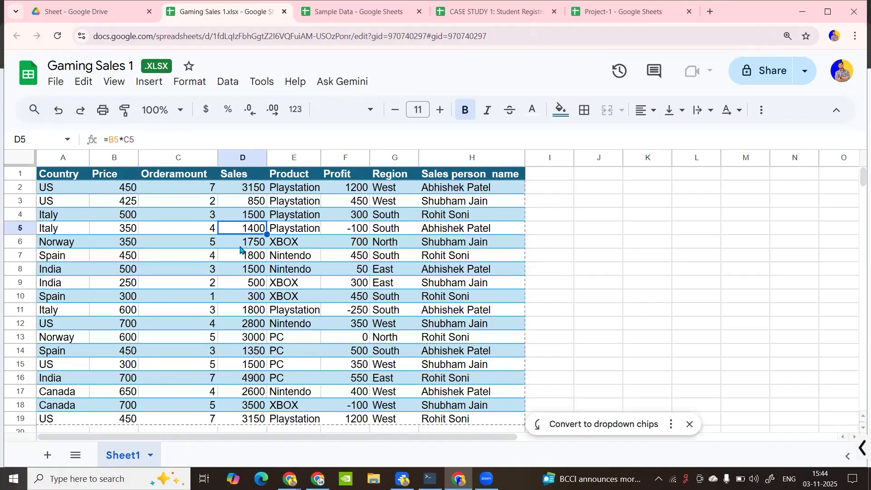
click(178, 215)
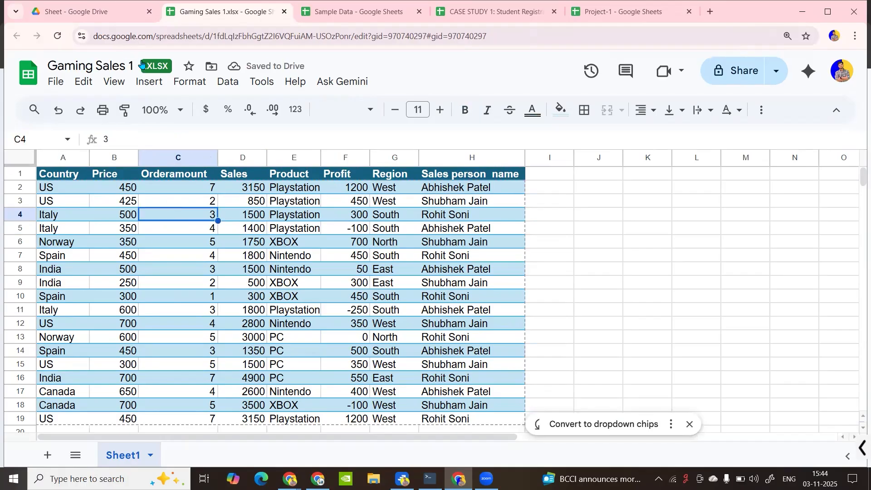
key(ctrl)
key(ctrl)
click(181, 230)
Check the F7 profit, D7 sales formula and B5 price, then return to Sample Data
key(Down)
key(Down)
key(Right)
key(Right)
key(Right)
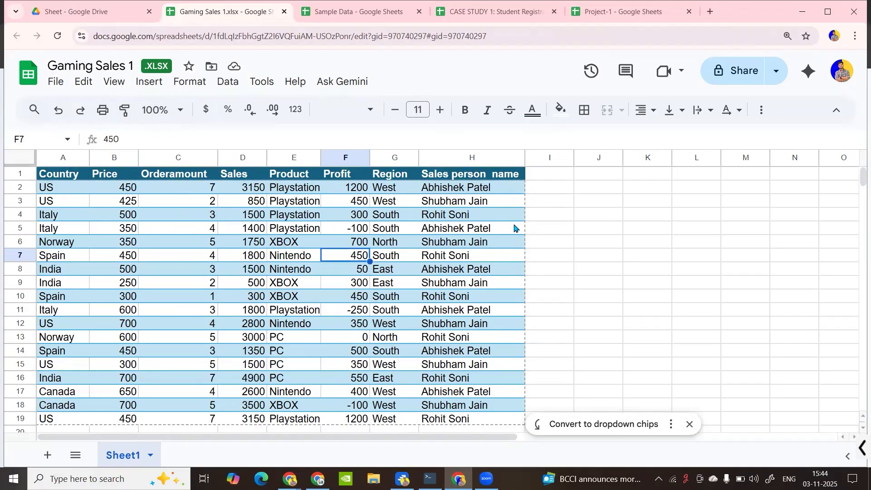
click(561, 230)
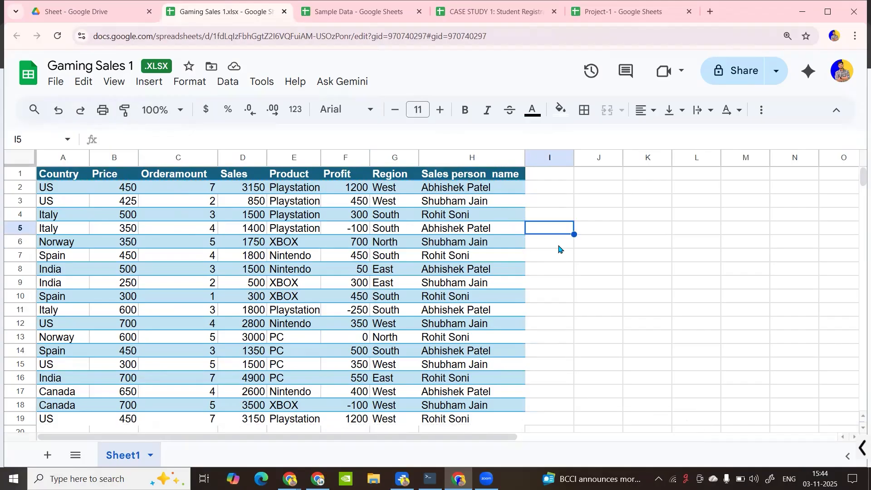
click(265, 258)
click(555, 216)
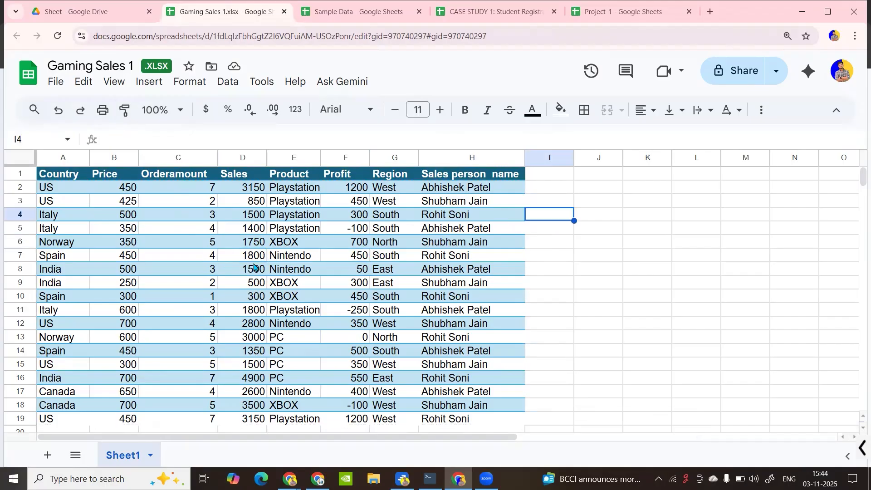
click(108, 228)
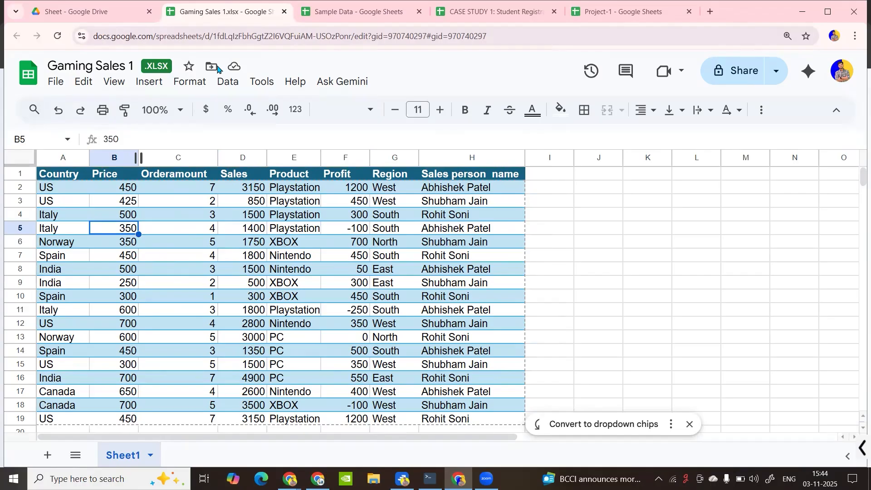
click(352, 18)
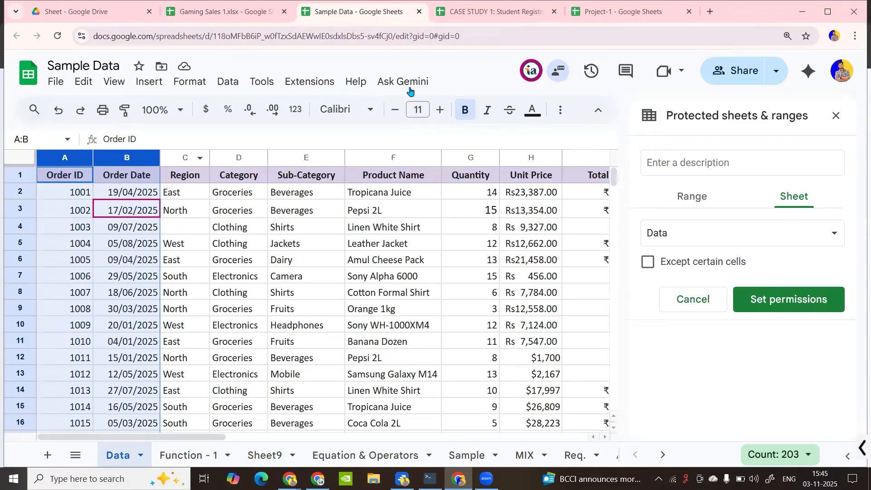
Close Sample Data's Protected sheets & ranges panel and go back to the Gaming Sales 1 workbook
click(842, 119)
click(395, 217)
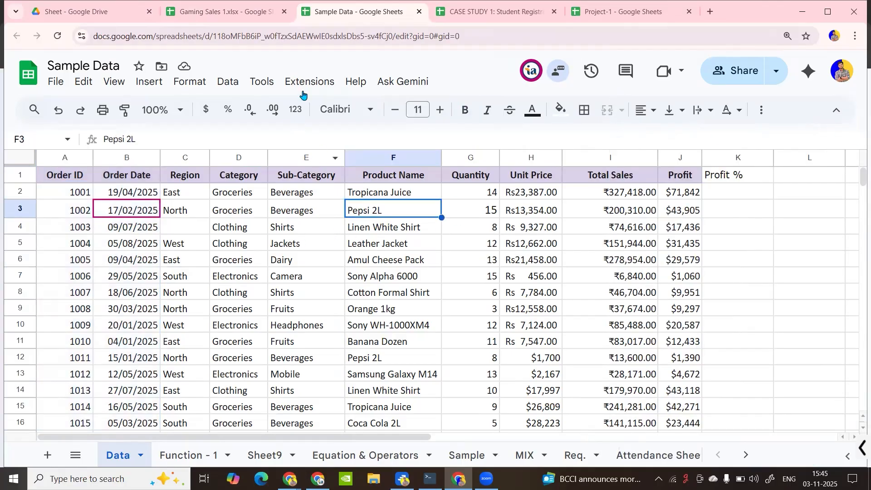
click(295, 86)
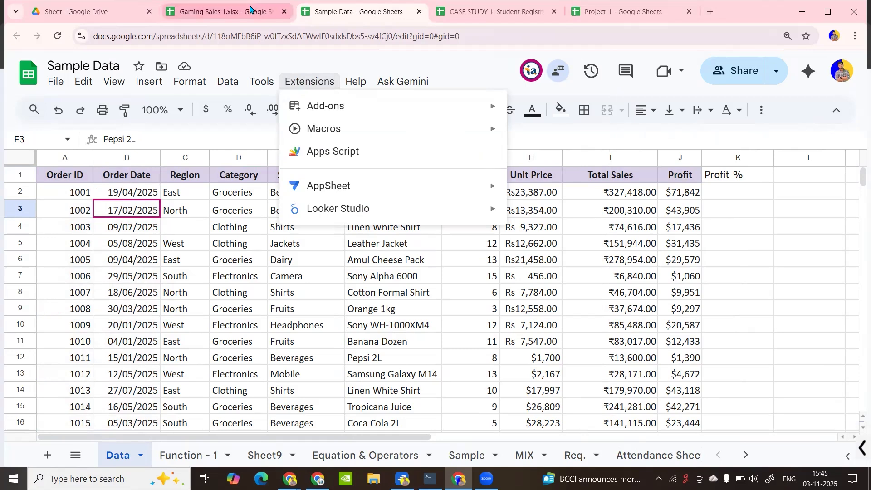
click(251, 11)
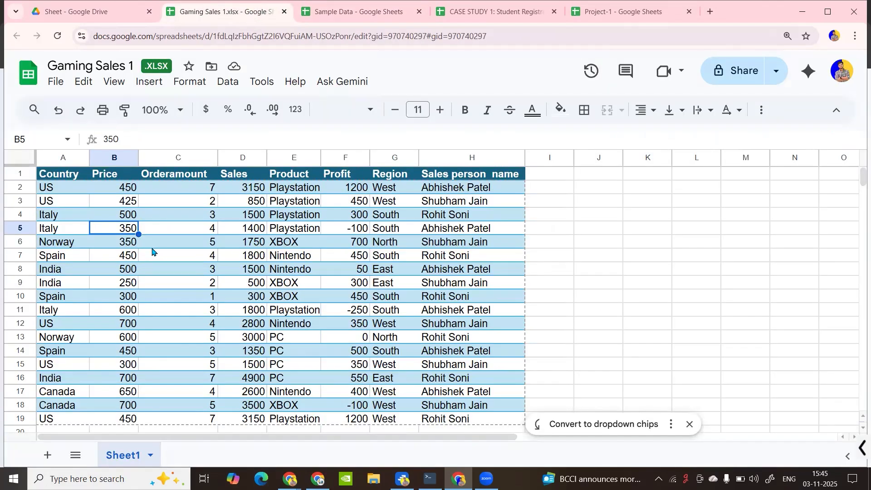
click(153, 248)
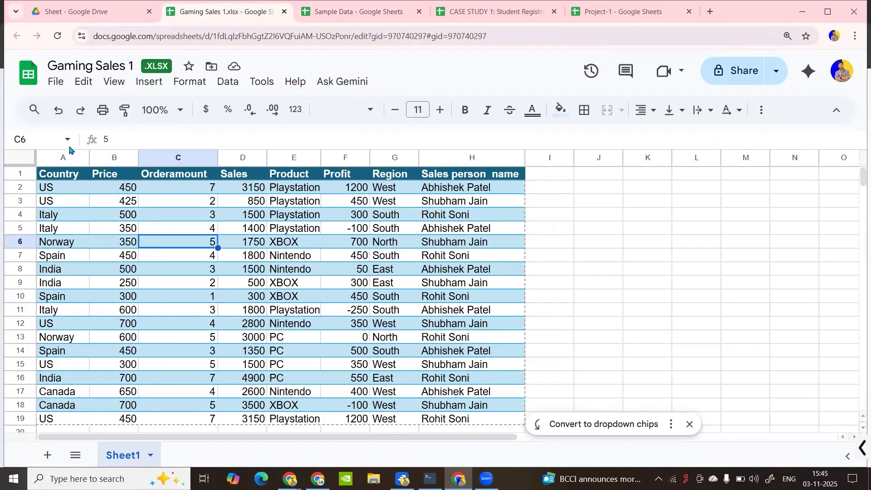
Convert the Gaming Sales workbook to a Google Sheets file, then open Project-1 from the Sheet folder
click(53, 88)
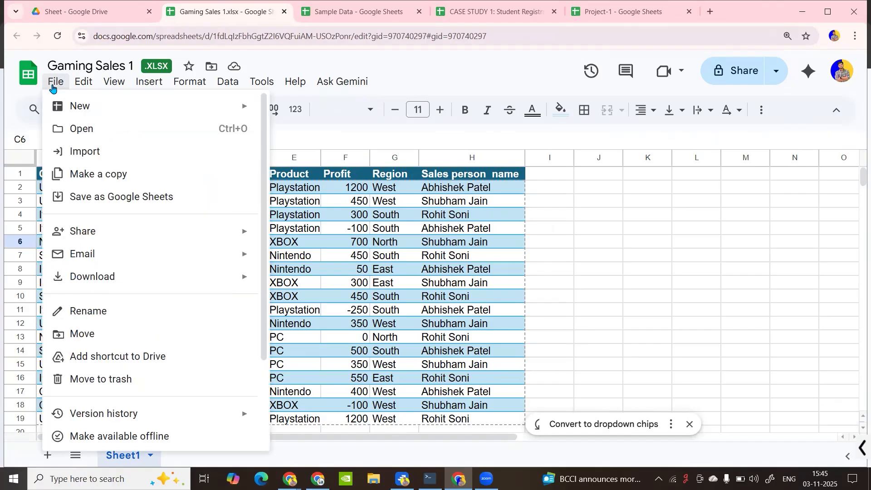
click(101, 199)
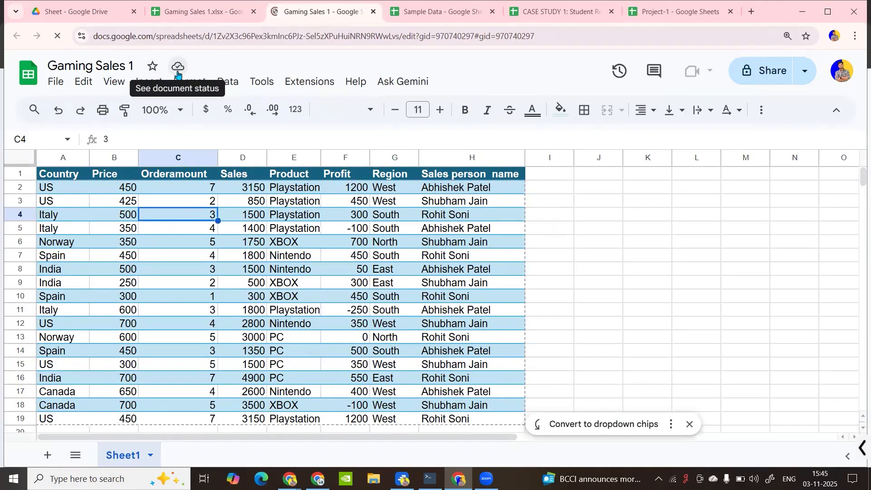
click(296, 83)
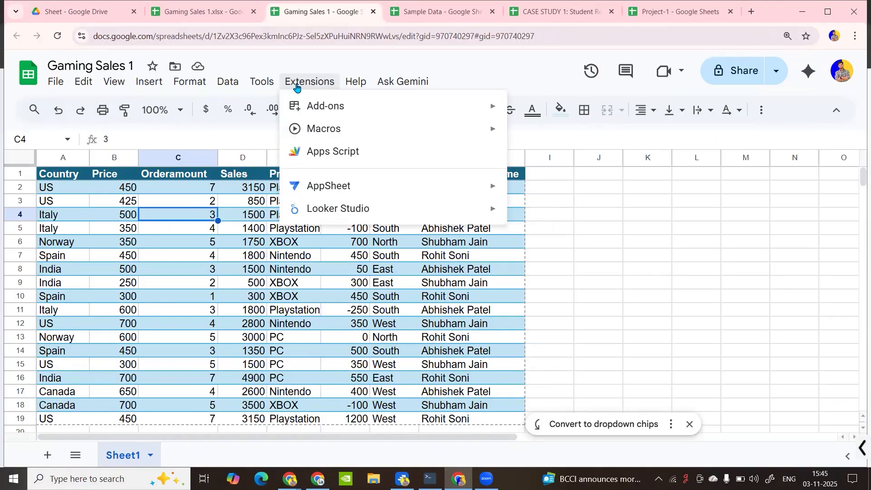
click(75, 8)
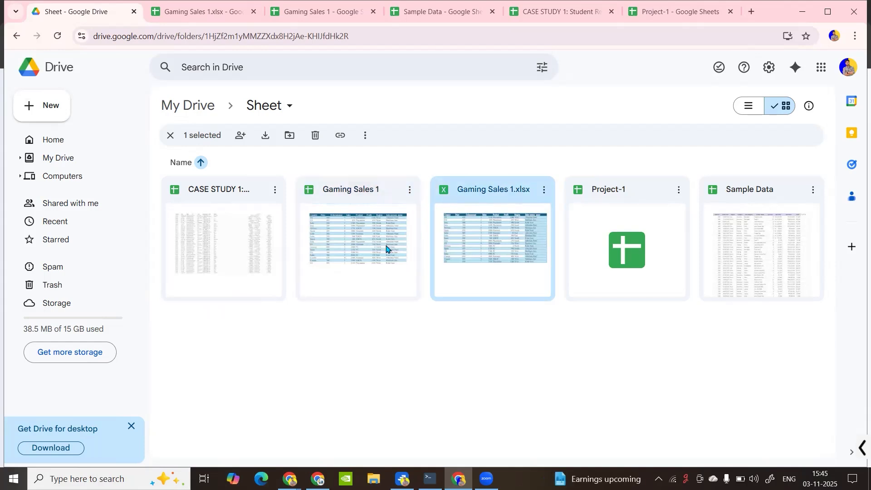
click(603, 237)
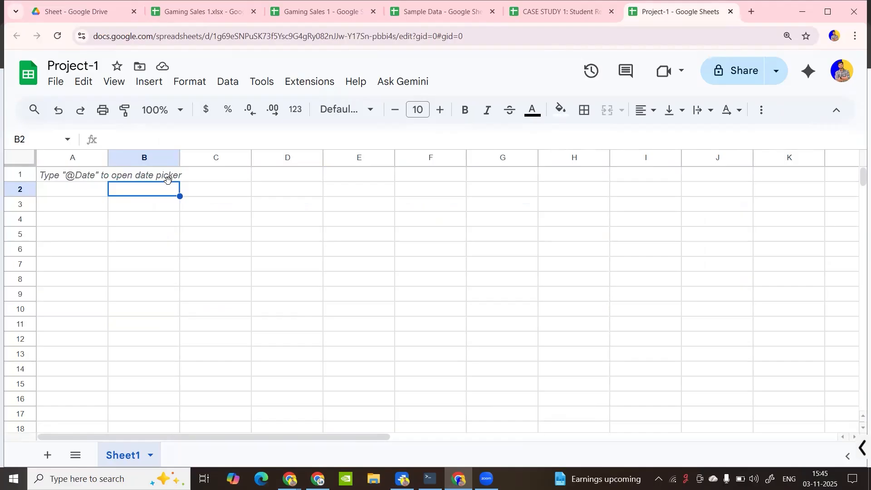
Import into Project-1 by uploading Gaming Sales 1.xlsx from the computer
click(57, 177)
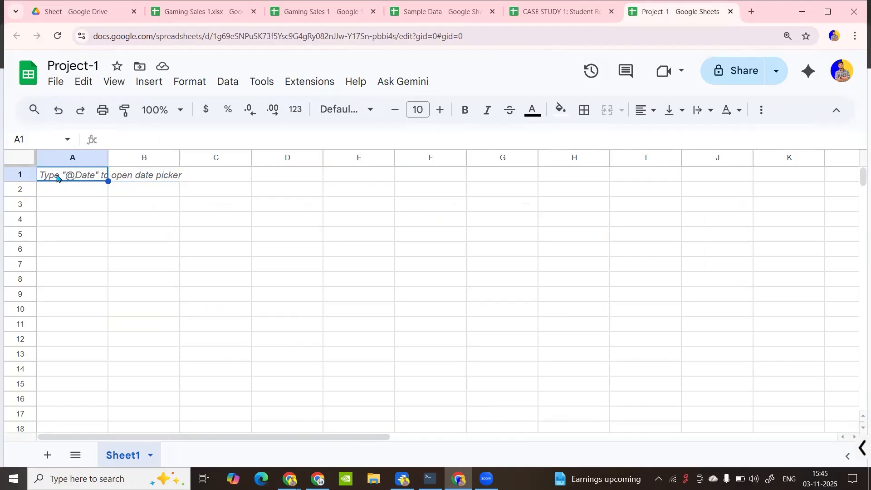
click(55, 87)
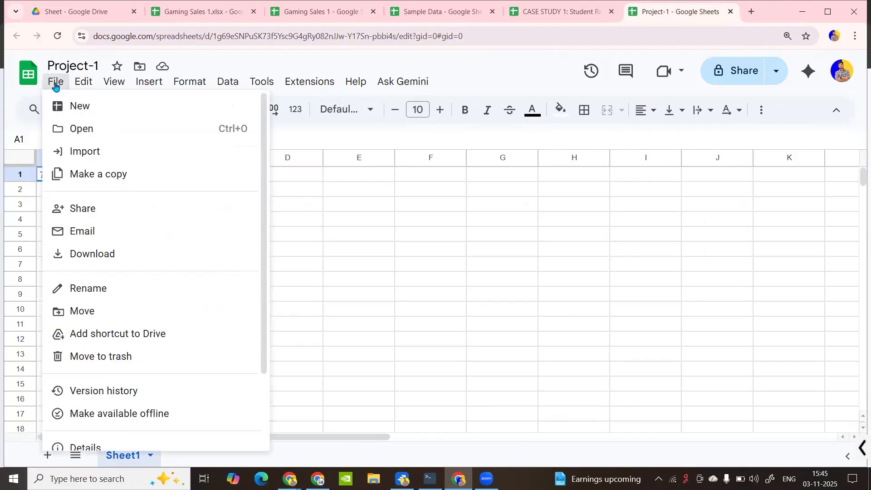
click(85, 154)
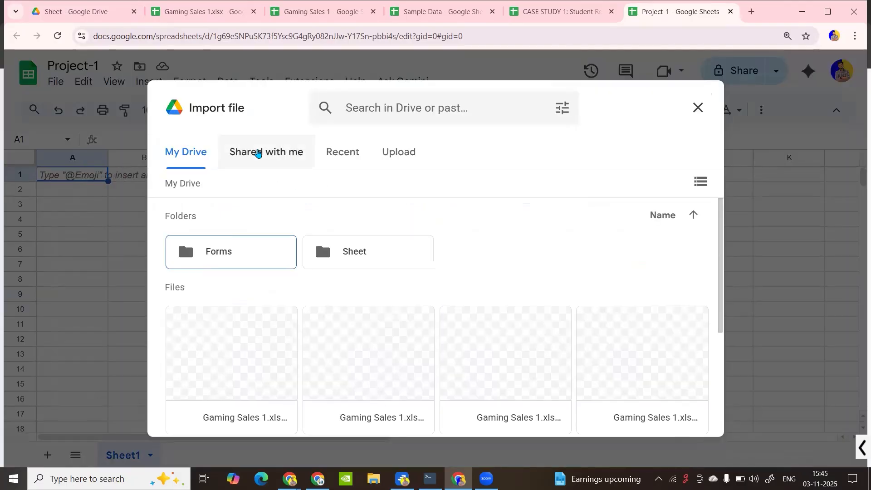
click(257, 153)
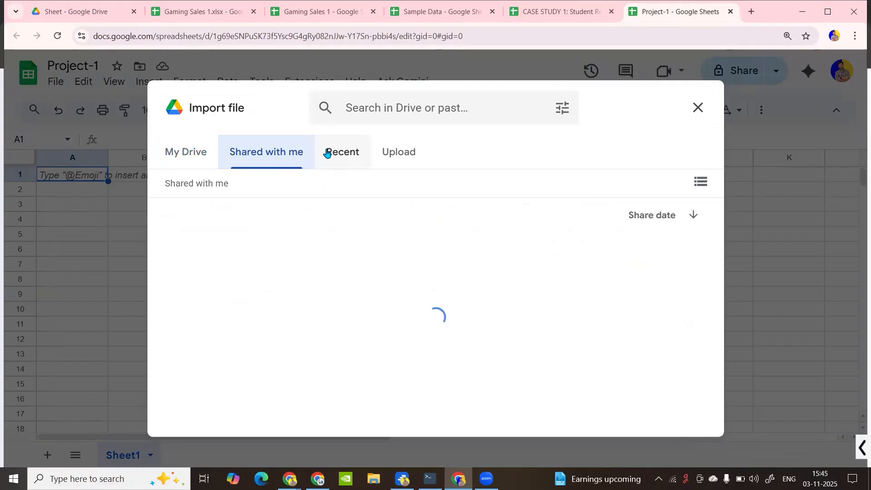
click(327, 150)
click(394, 155)
click(437, 351)
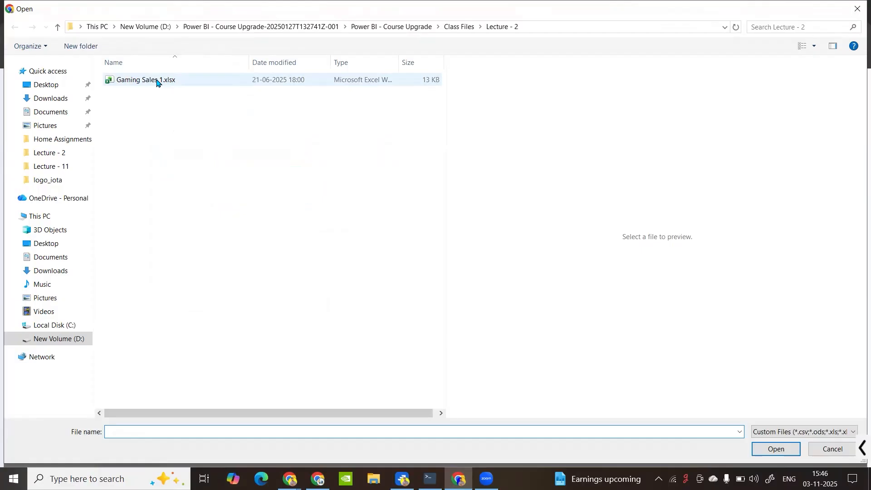
click(158, 83)
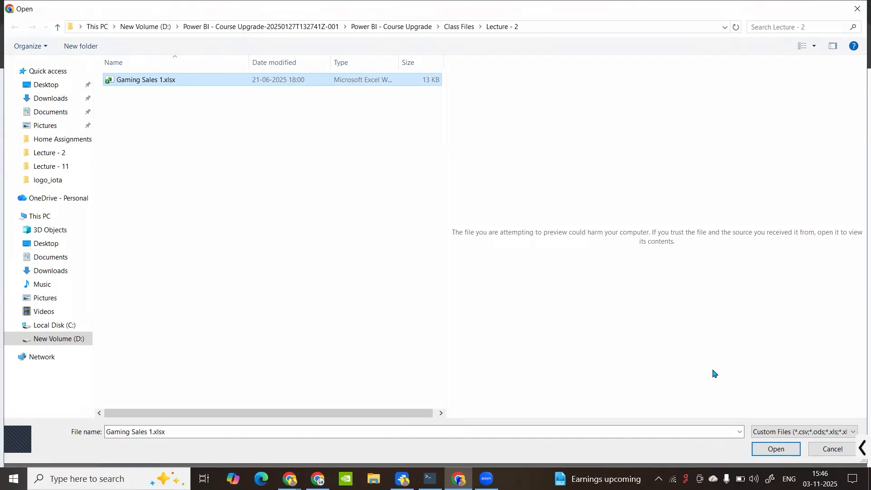
click(776, 454)
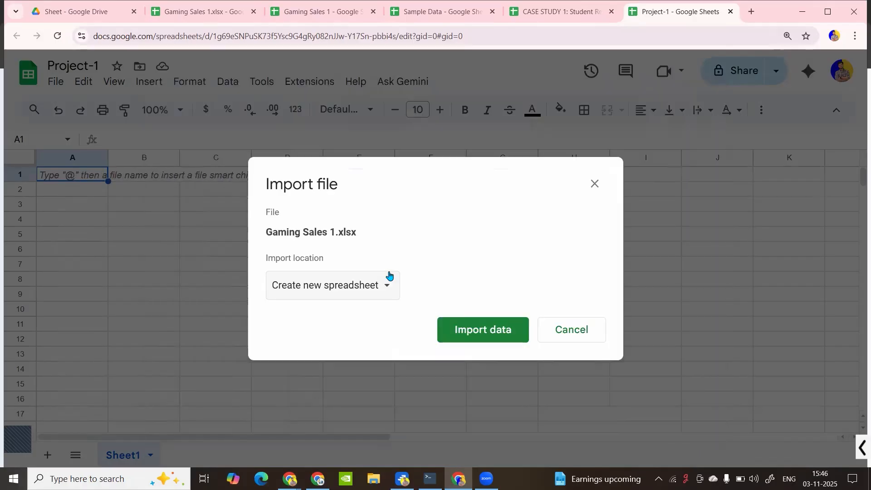
Import Gaming Sales 1.xlsx into a new sheet, Sheet1 (1), with Import Theme left unchecked
click(361, 294)
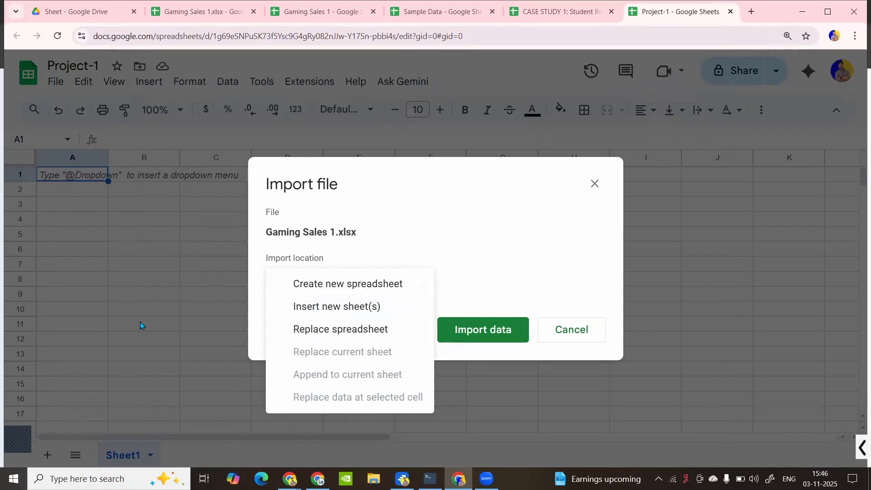
click(326, 309)
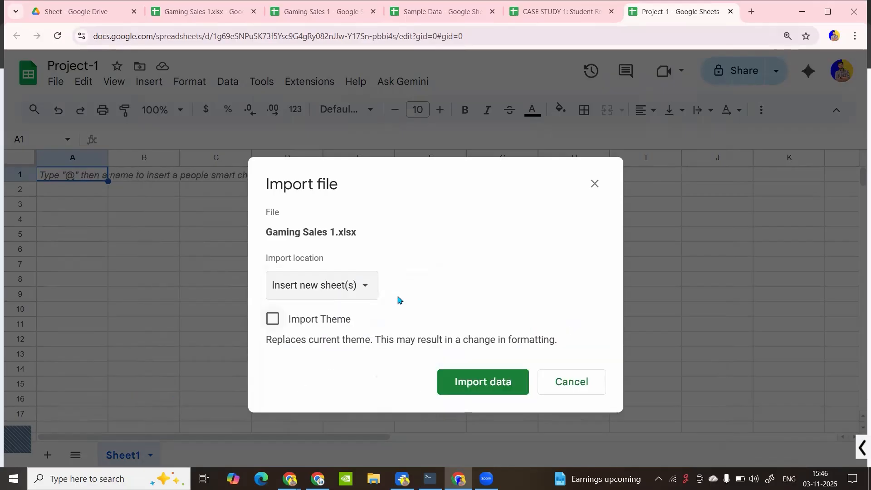
click(275, 325)
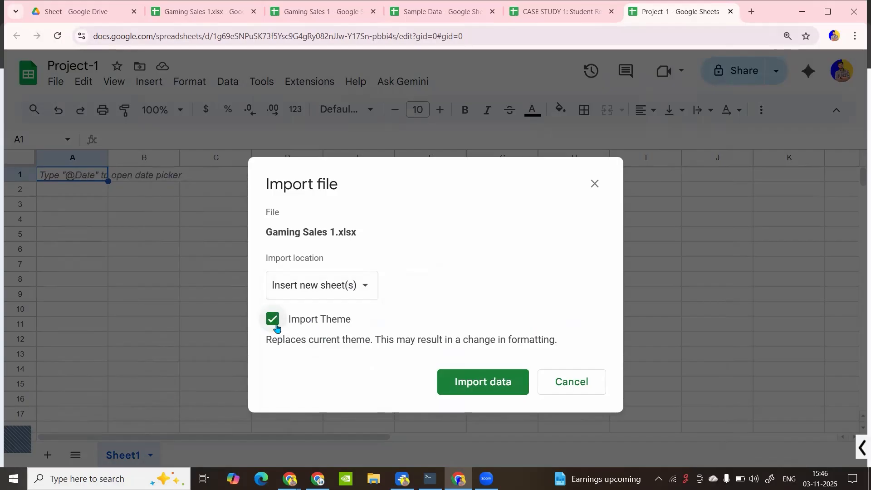
click(274, 319)
click(492, 382)
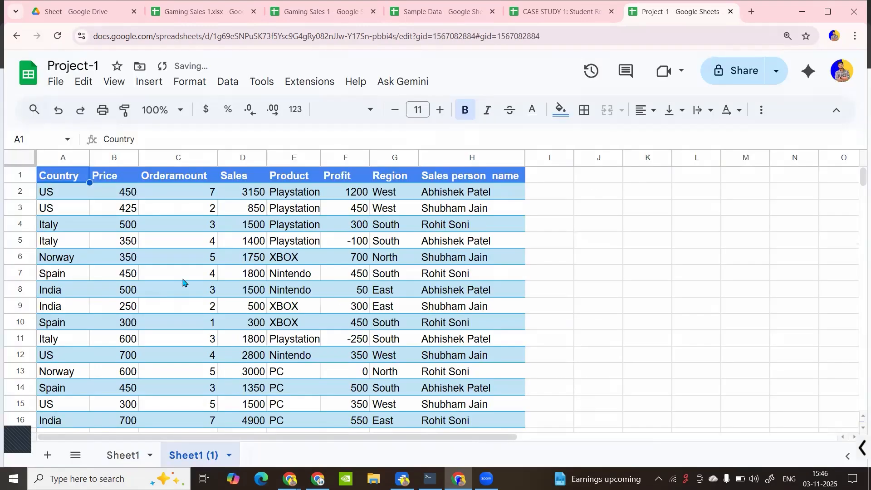
click(182, 282)
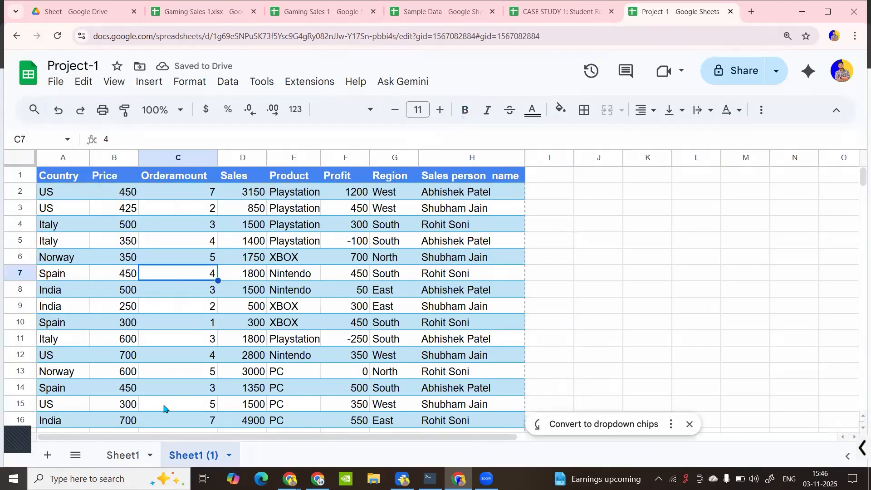
Review the Orderamount and Product values in the Sheet1 (1) sales table, ending on cell I1
click(150, 318)
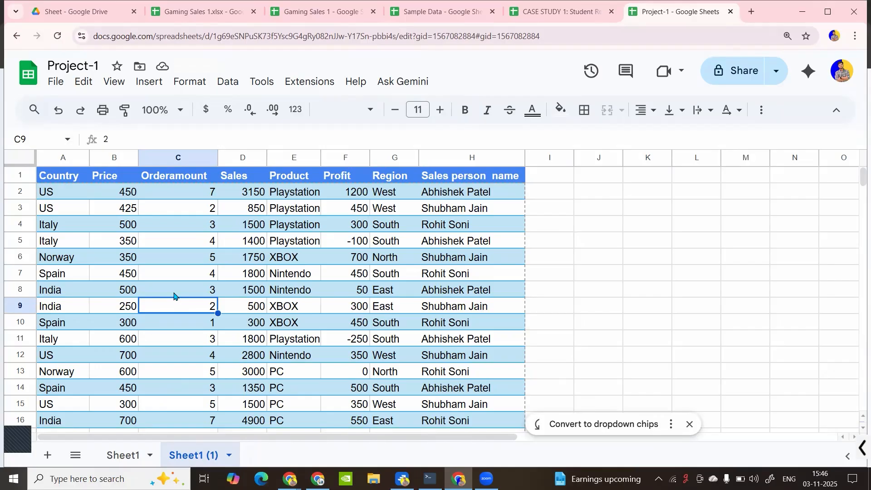
scroll(175, 296, down, 5)
scroll(177, 296, up, 5)
click(215, 243)
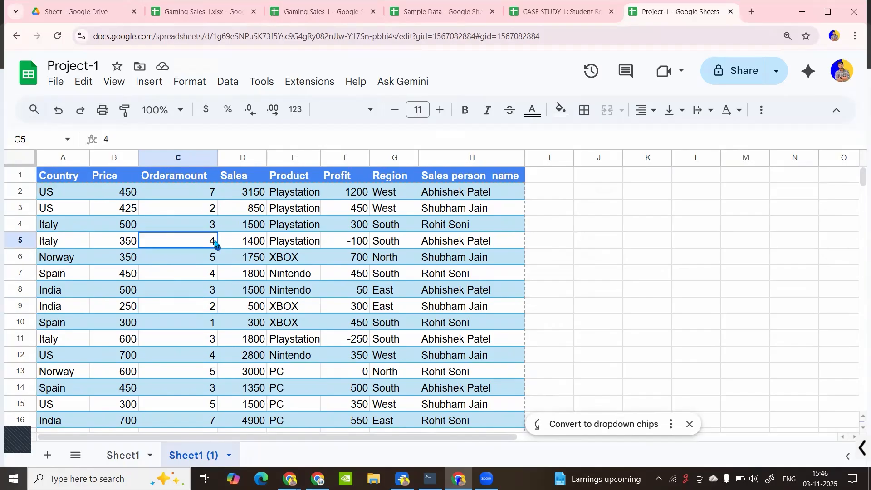
click(59, 82)
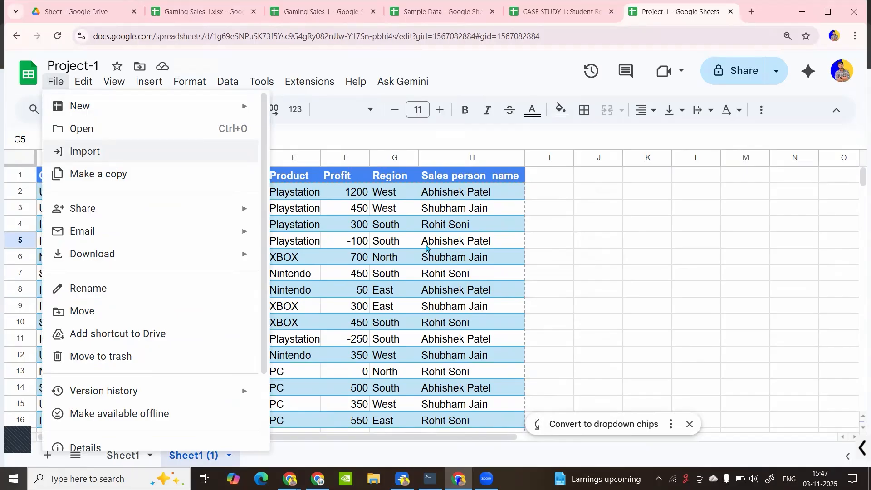
click(378, 287)
scroll(294, 297, down, 1)
scroll(293, 297, up, 1)
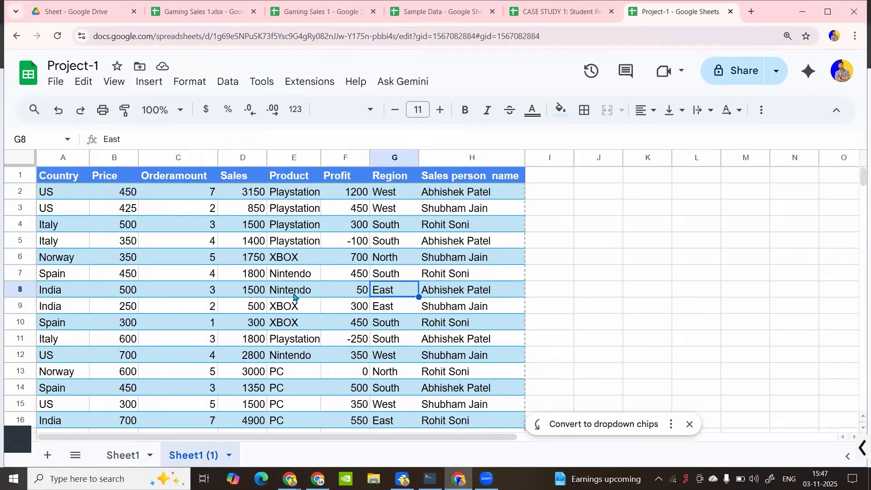
click(312, 275)
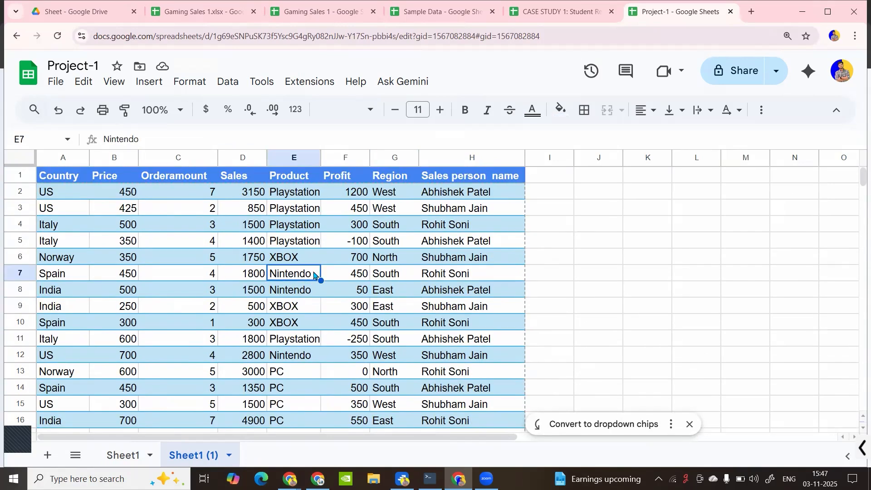
click(210, 264)
click(539, 191)
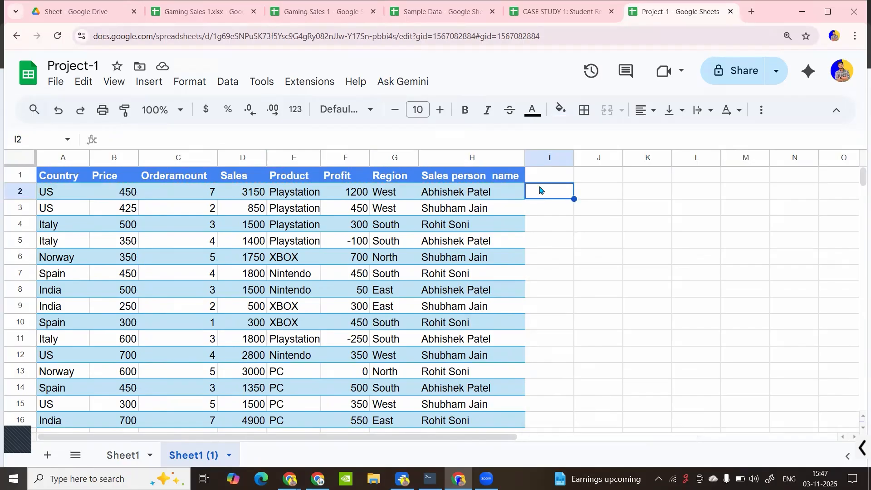
click(542, 179)
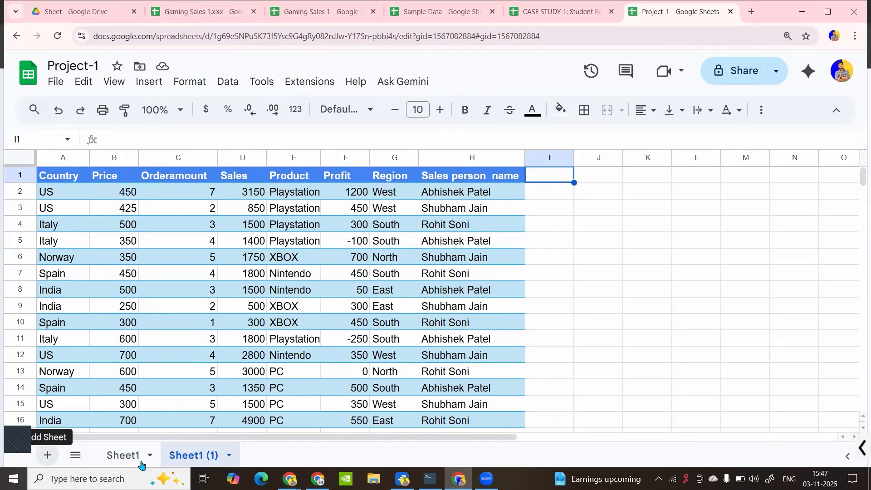
Upload Student Data.xlsx from the Downloads folder through File > Import
click(56, 90)
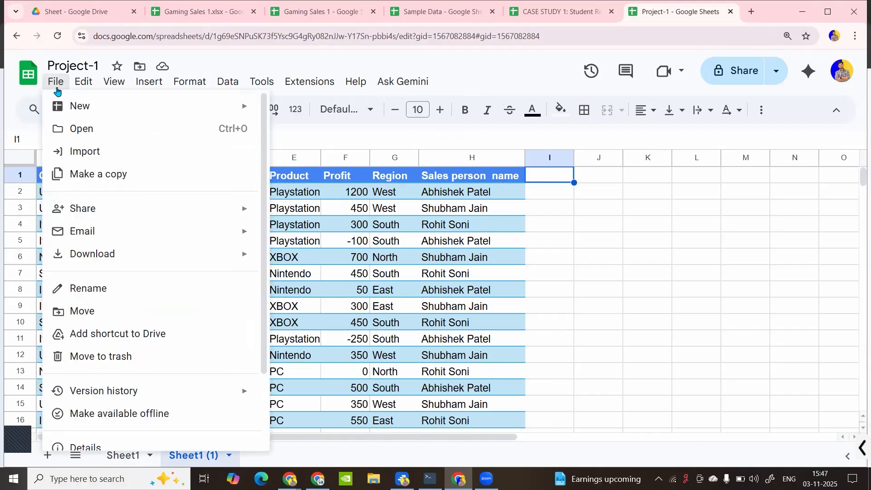
click(93, 153)
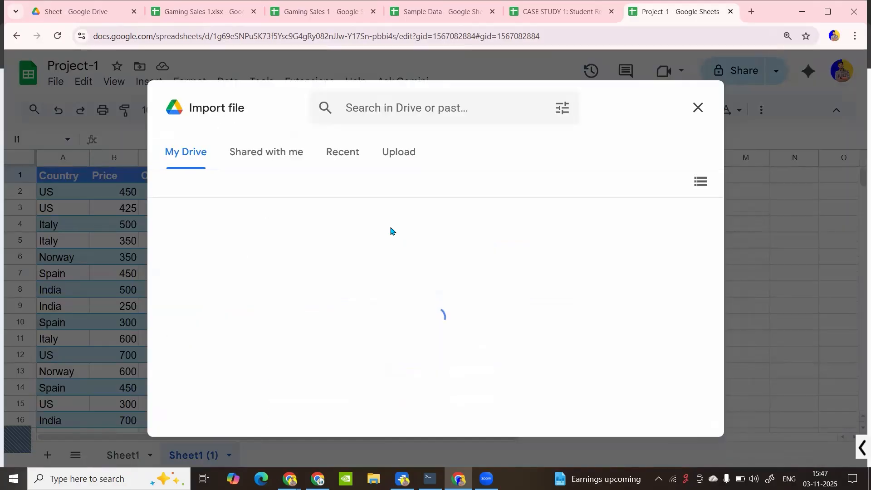
click(387, 151)
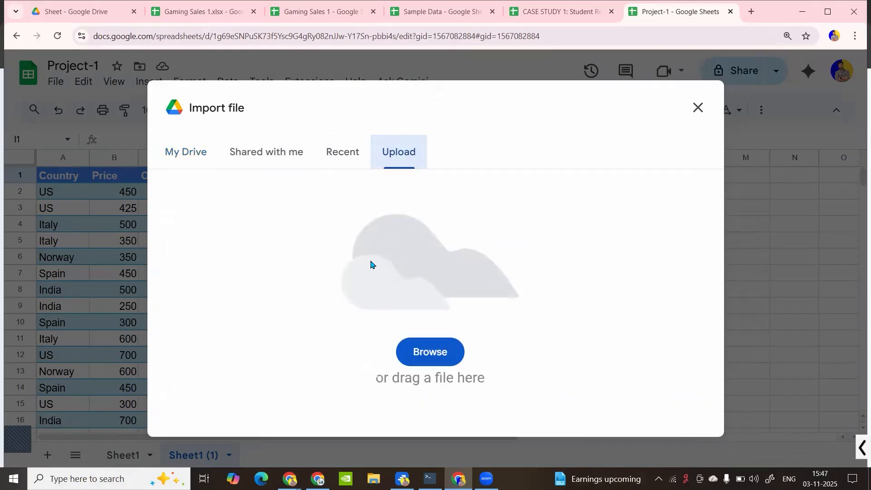
click(426, 346)
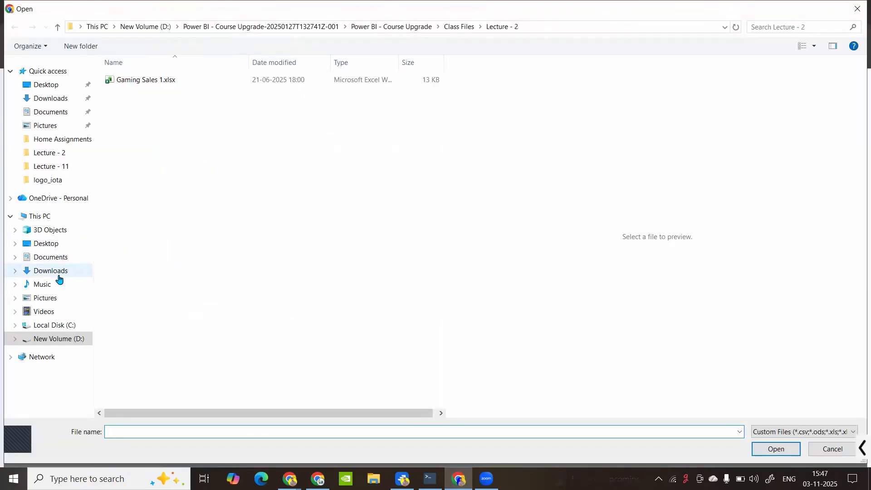
click(59, 272)
click(132, 105)
click(773, 450)
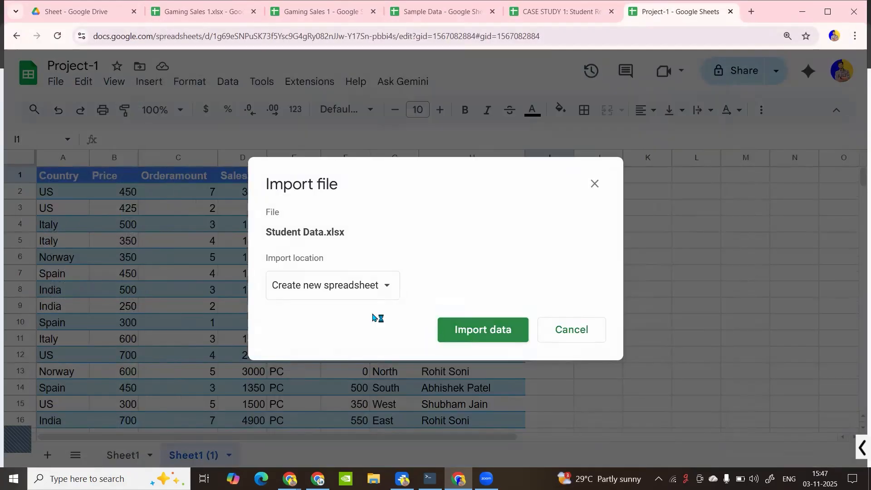
Insert the student data as a new sheet, Sheet1 (2), and look over the records
click(368, 291)
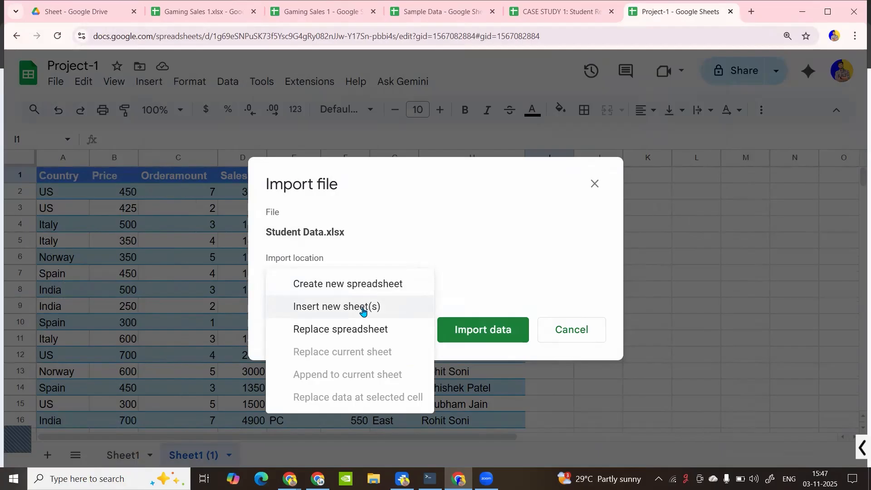
click(362, 308)
click(474, 385)
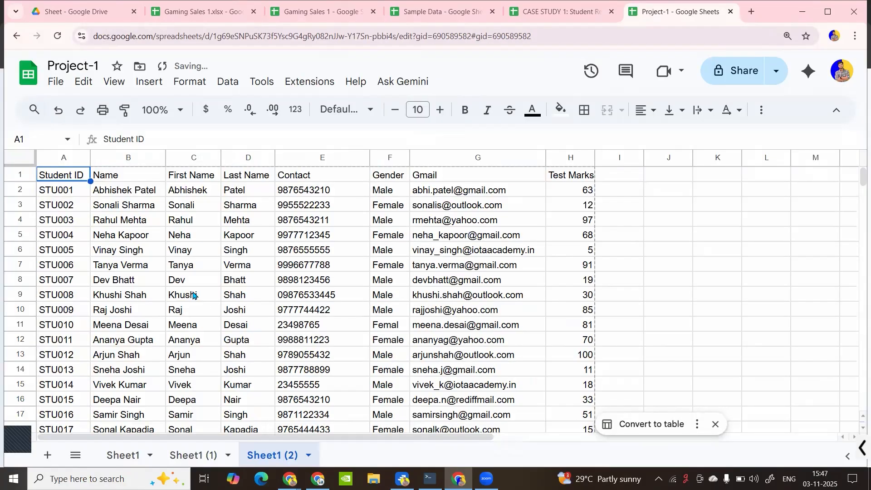
click(192, 295)
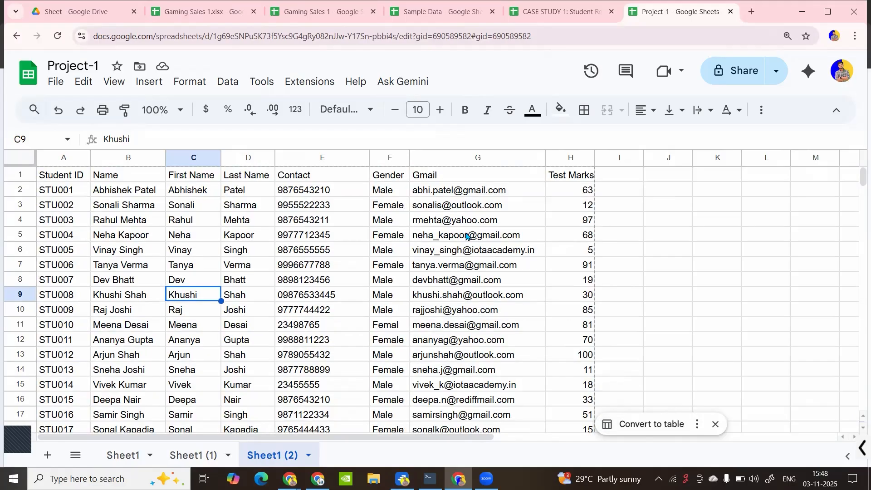
click(286, 222)
click(257, 80)
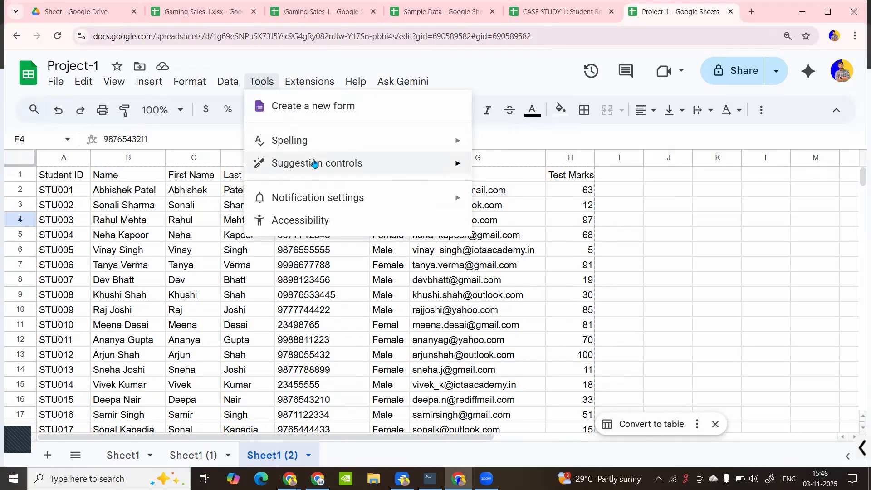
mouse_move(314, 165)
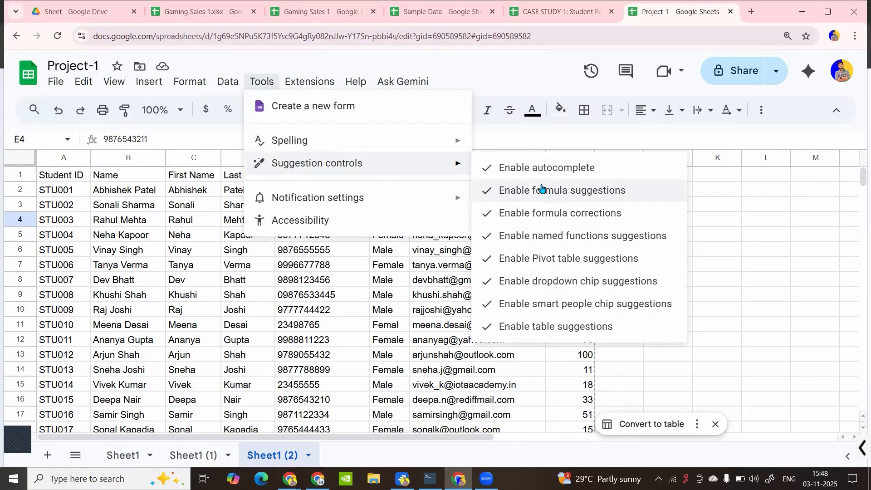
click(461, 252)
click(625, 424)
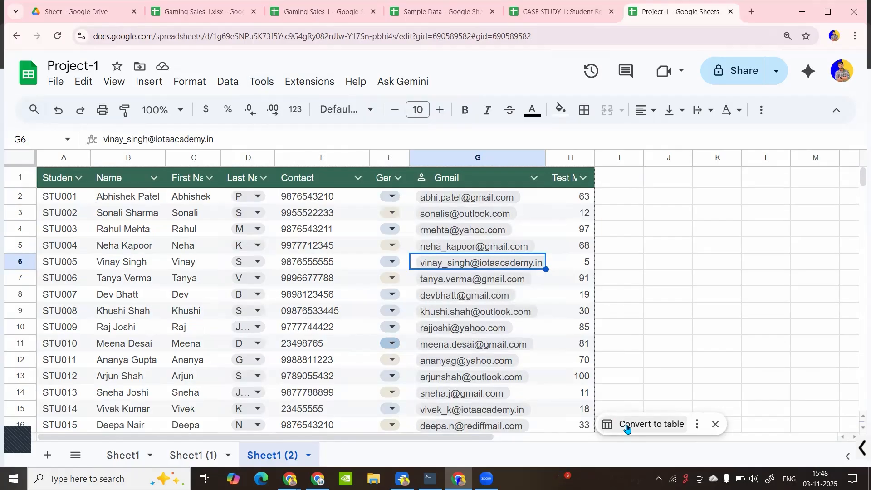
key(ctrl+z)
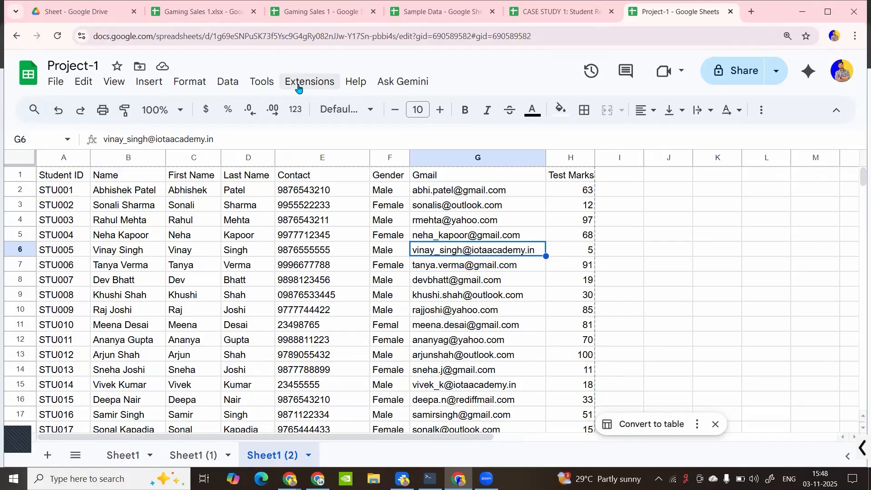
click(259, 81)
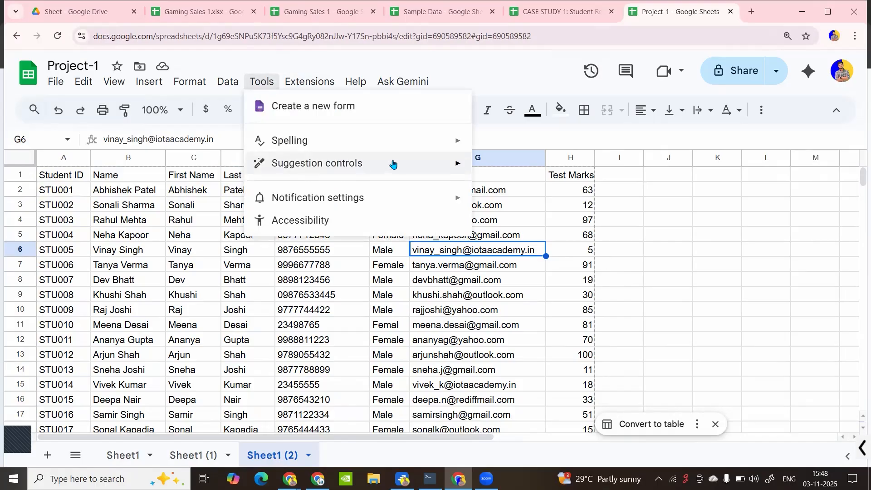
mouse_move(395, 163)
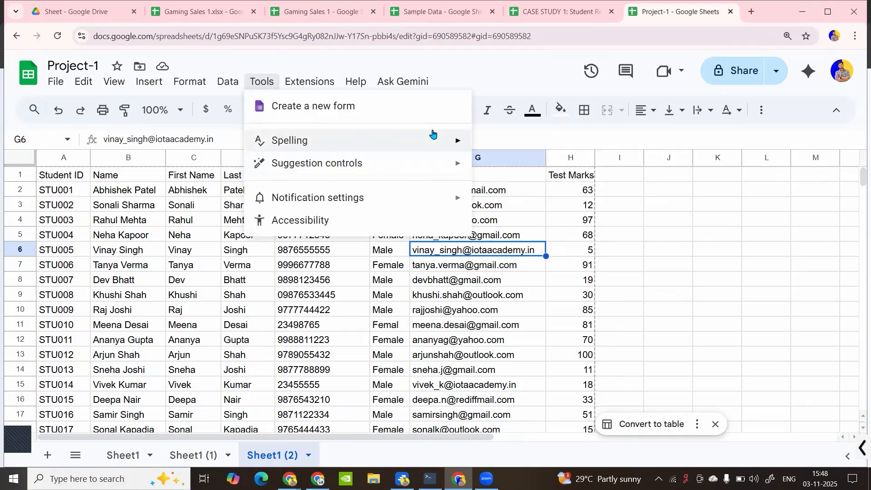
mouse_move(434, 133)
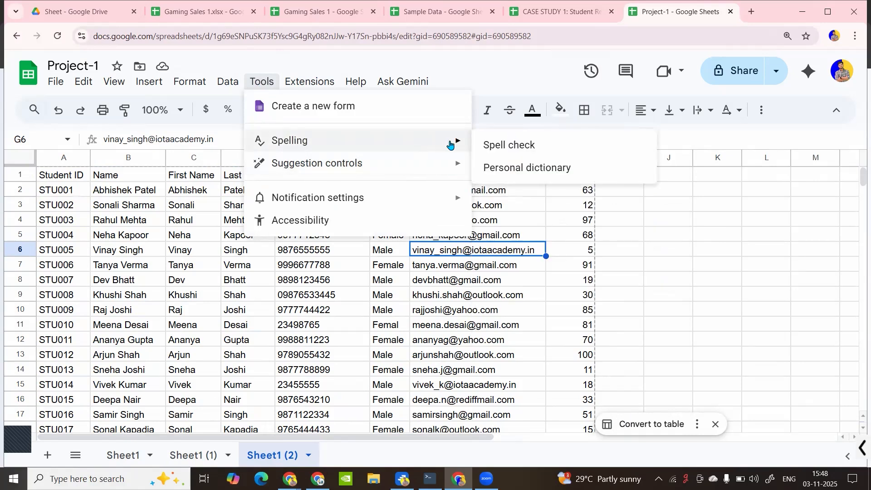
click(200, 344)
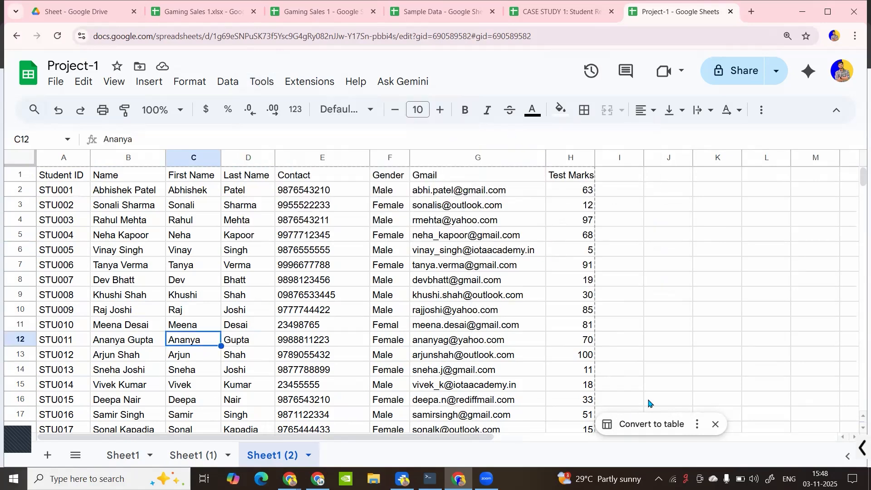
click(715, 425)
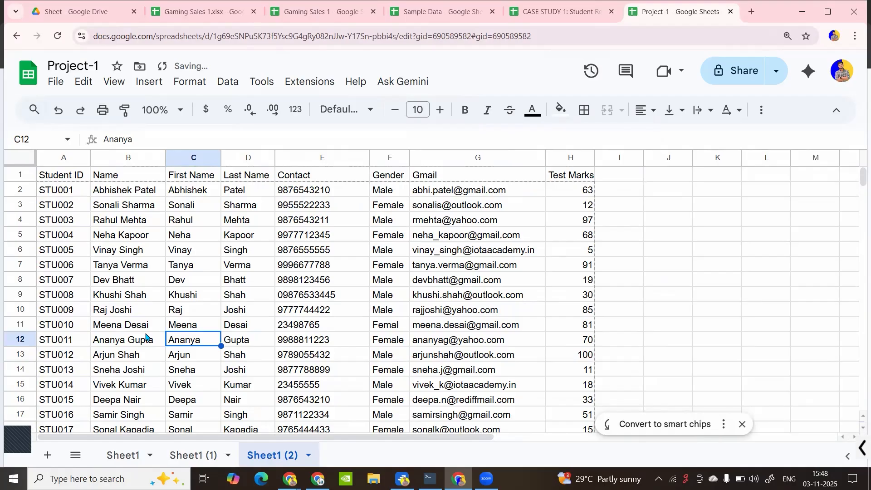
click(191, 254)
click(623, 178)
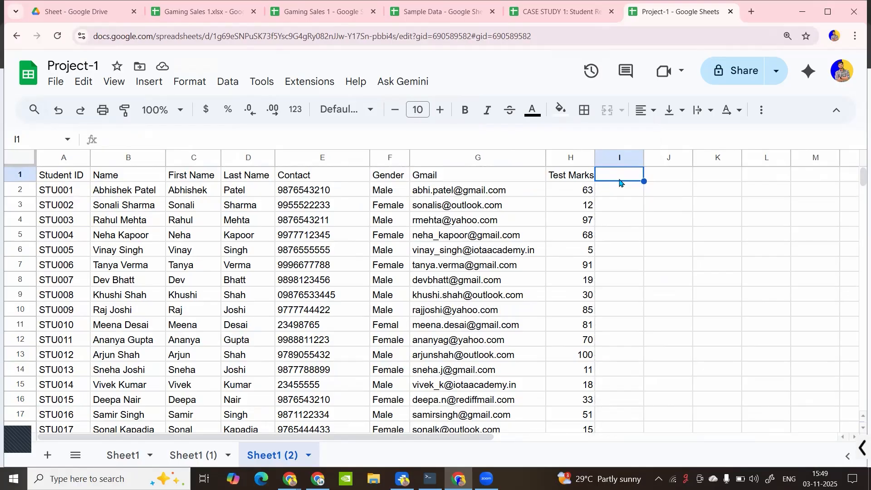
Enter the heading 'Result' in cell I1 and dismiss the smart chips suggestion
text(Result)
key(Return)
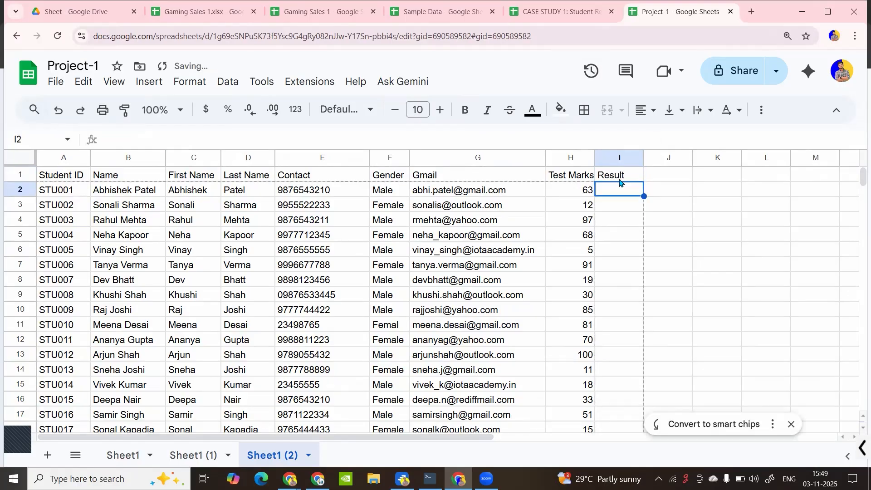
click(586, 195)
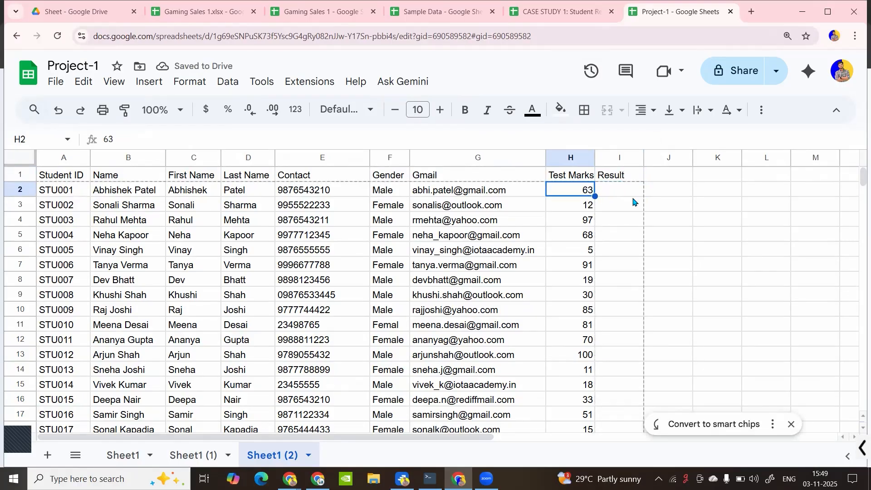
click(633, 195)
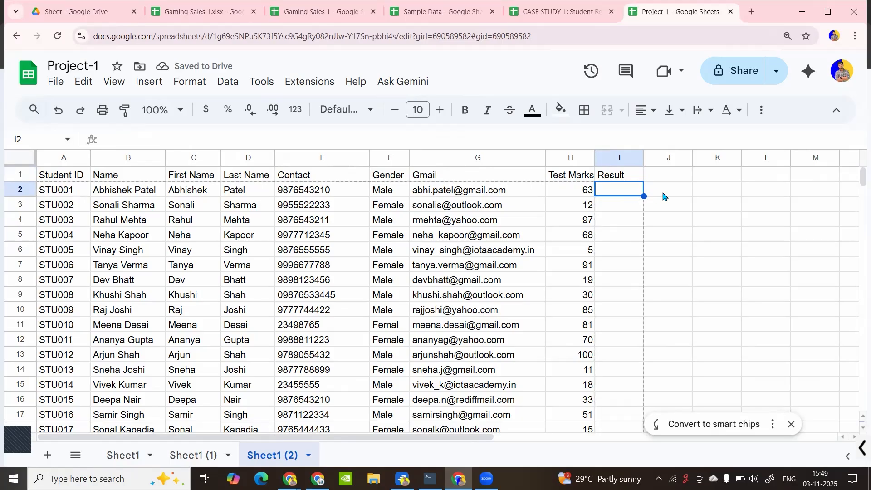
click(792, 424)
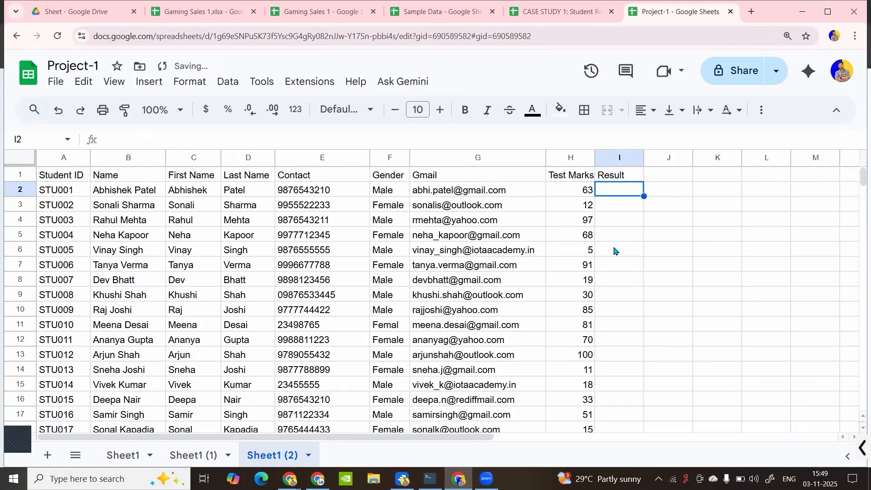
Enlarge the browser page and set the sheet zoom to 90%
key(ctrl+plus)
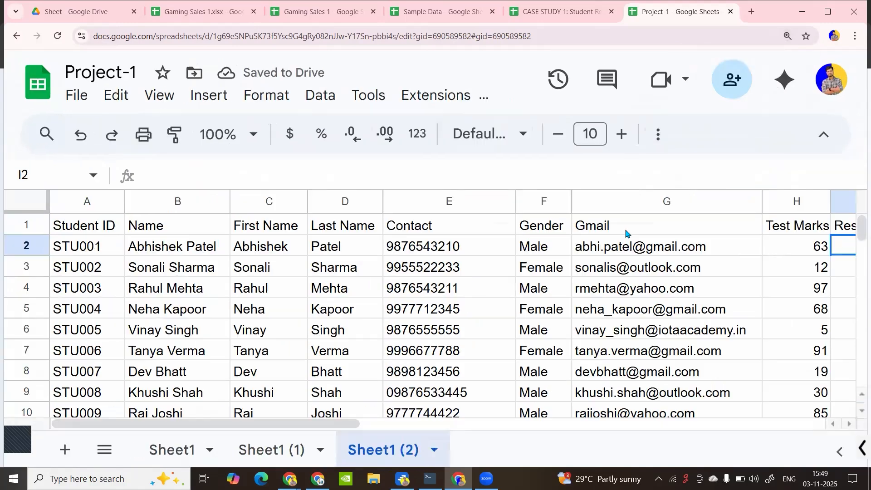
scroll(432, 303, down, 2)
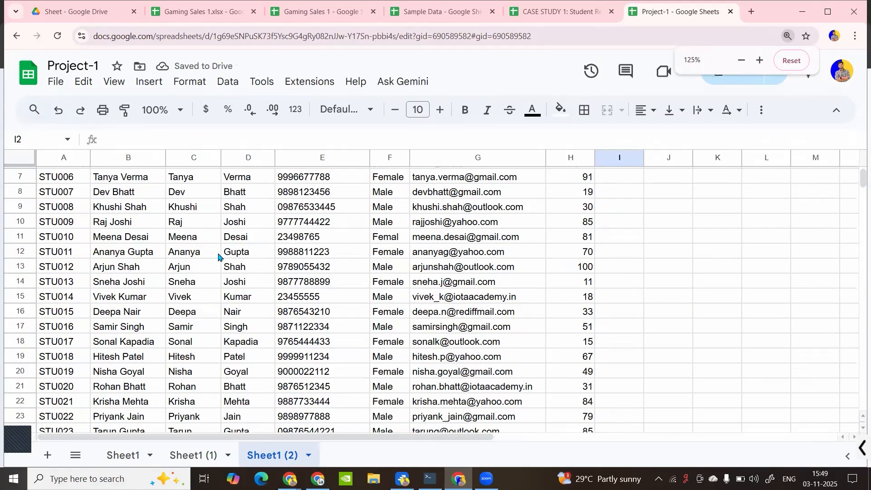
scroll(250, 243, up, 2)
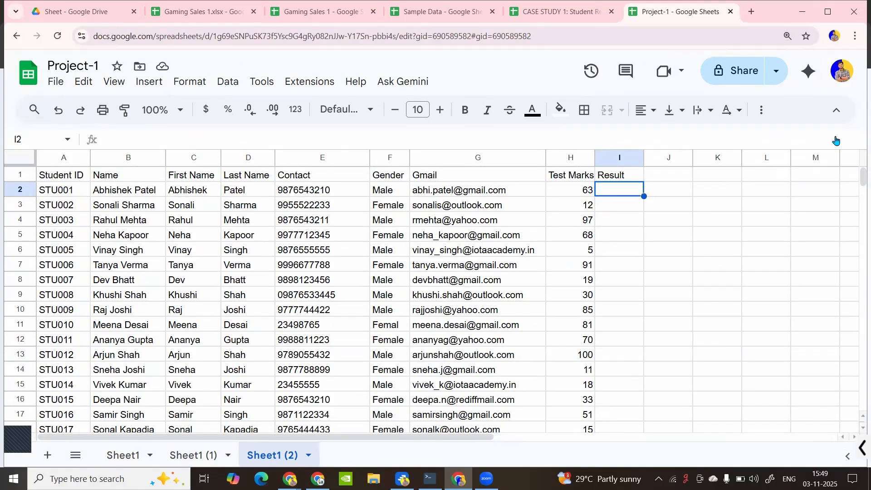
key(ctrl+equal)
key(ctrl+equal)
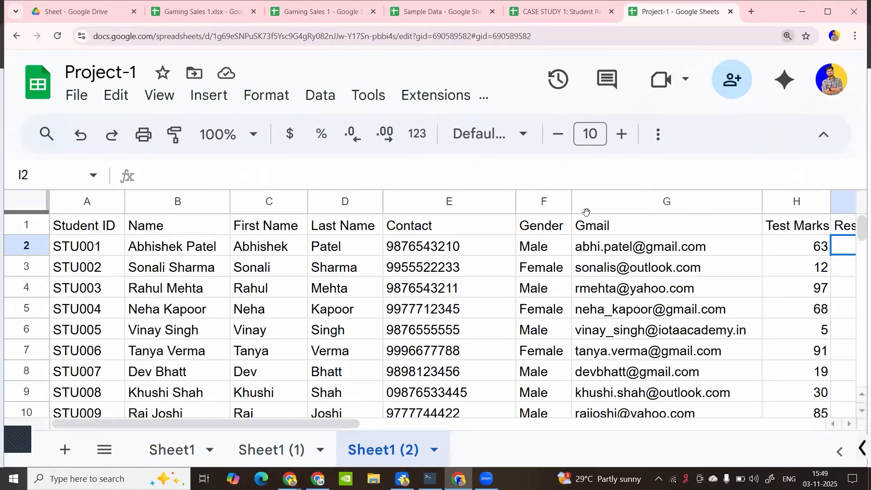
click(253, 136)
click(229, 235)
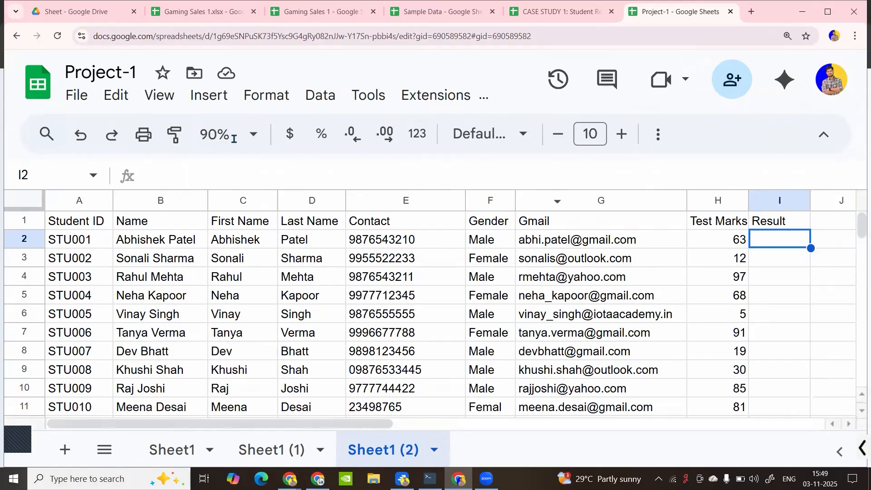
scroll(441, 223, down, 1)
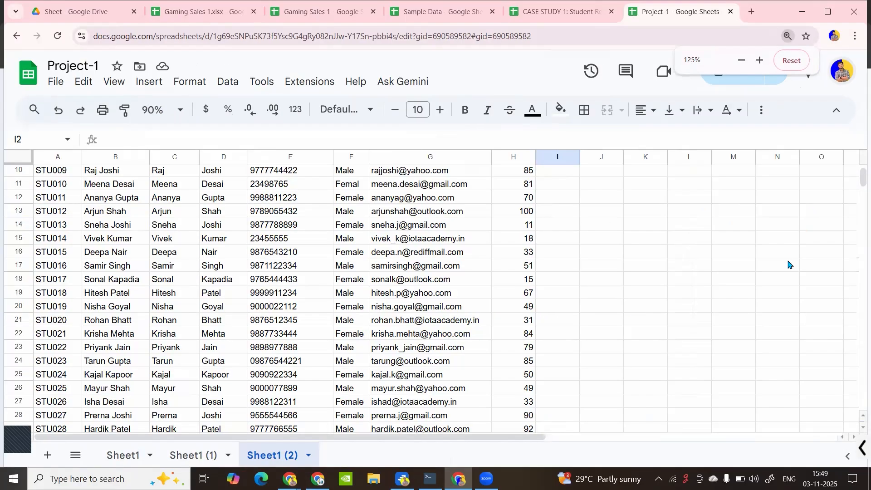
Set the browser zoom to 125% and the sheet zoom back to 100%, selecting I2
key(alt+f)
click(823, 265)
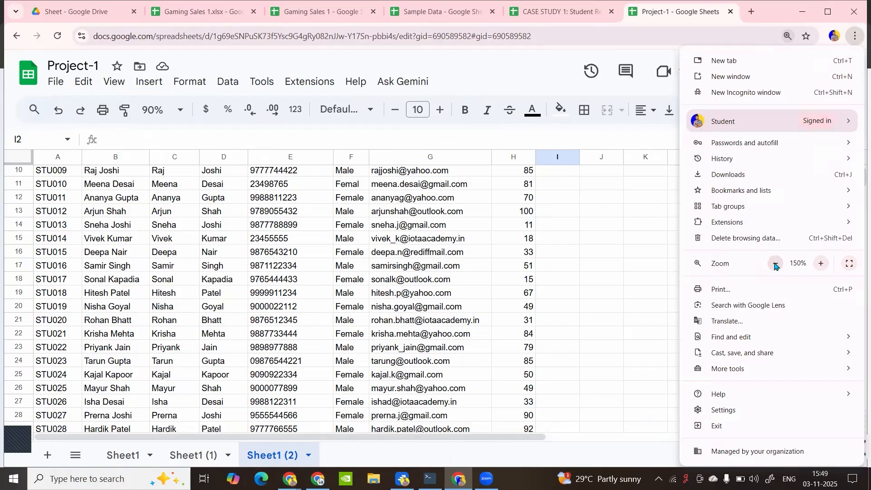
click(775, 264)
click(408, 237)
click(143, 104)
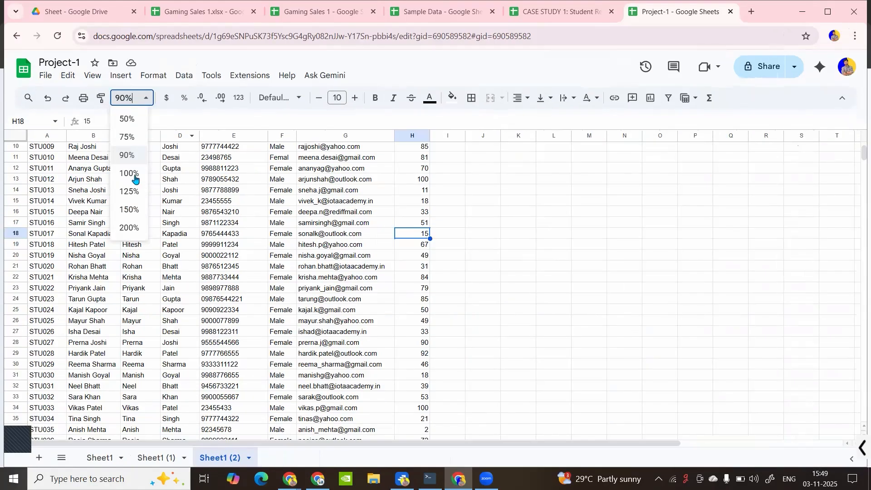
click(129, 172)
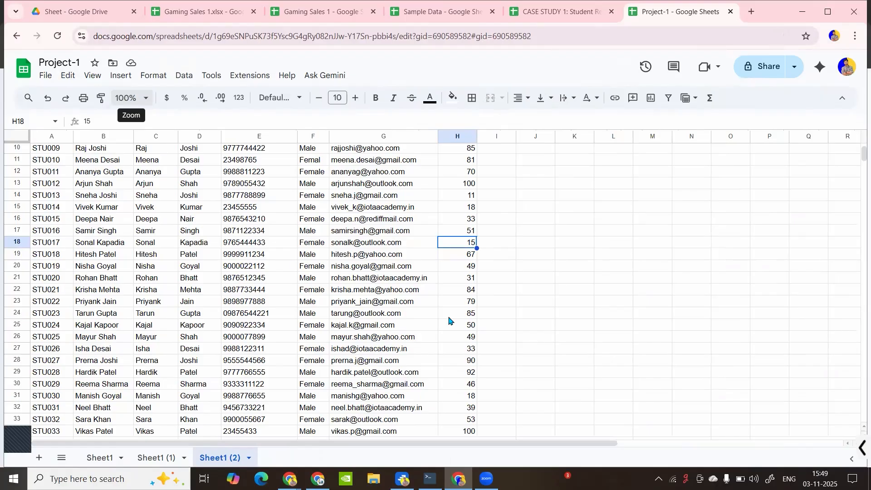
scroll(503, 162, up, 3)
click(501, 163)
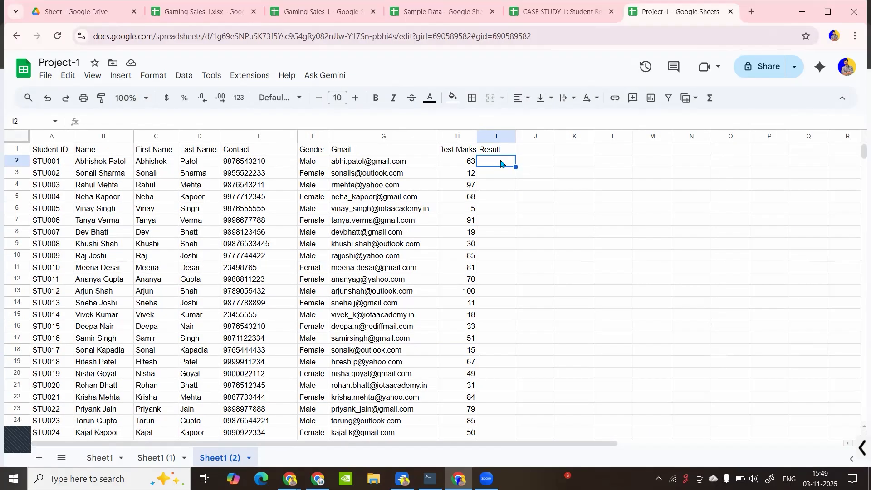
Enter =IF(H2>=33,"Pass","Fail") in I2 and autofill it down the Result column
text(=)
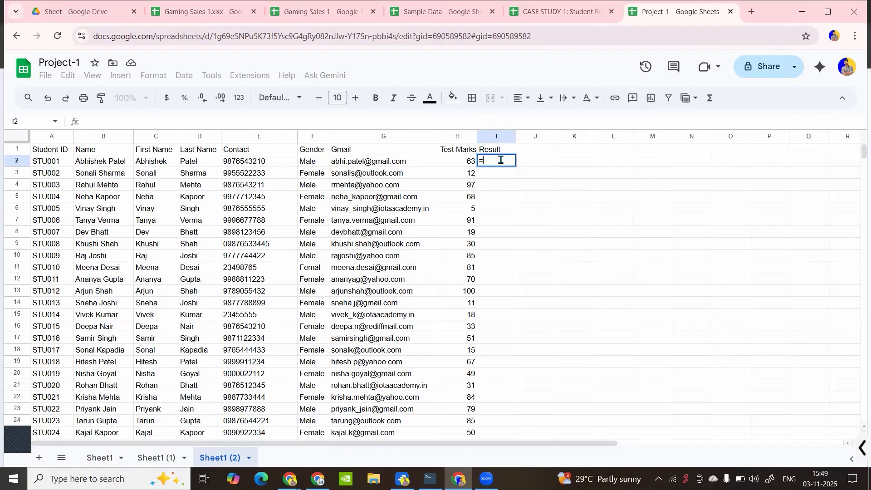
text(if()
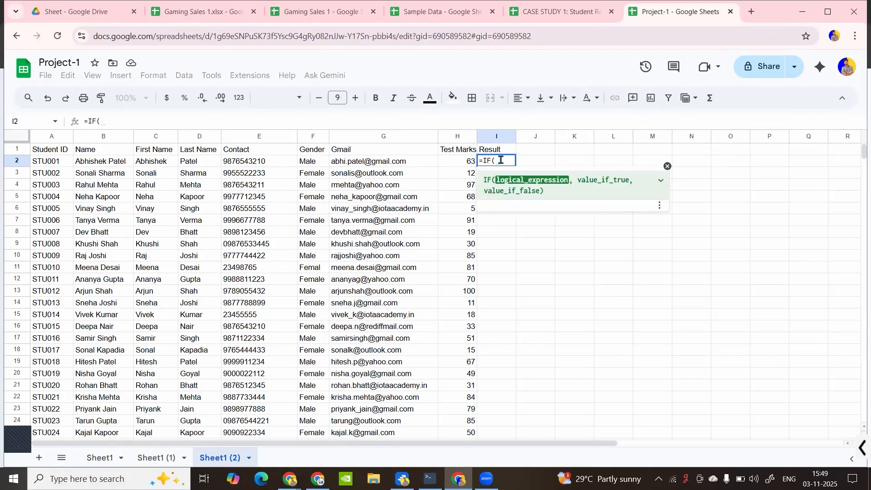
click(659, 184)
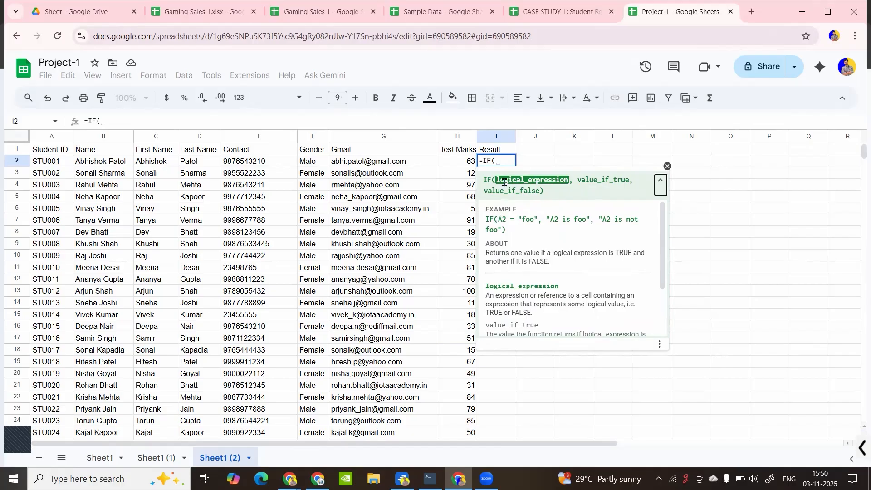
click(466, 166)
text(>=33)
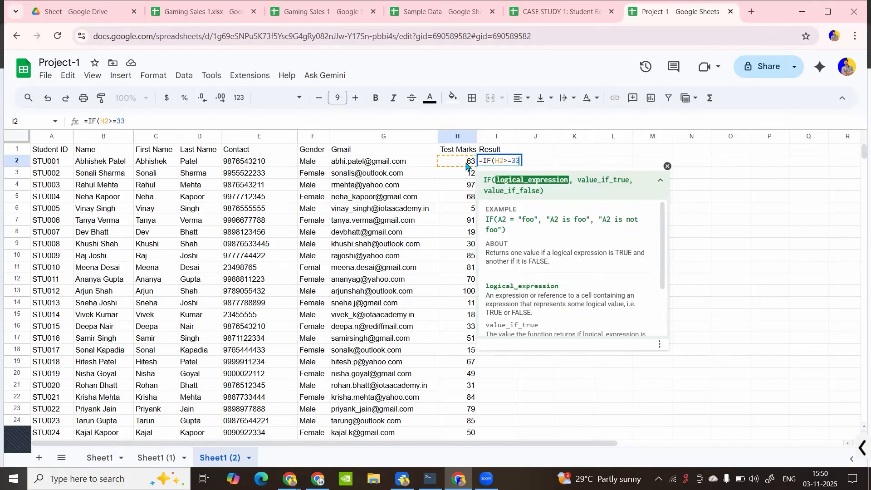
text(,)
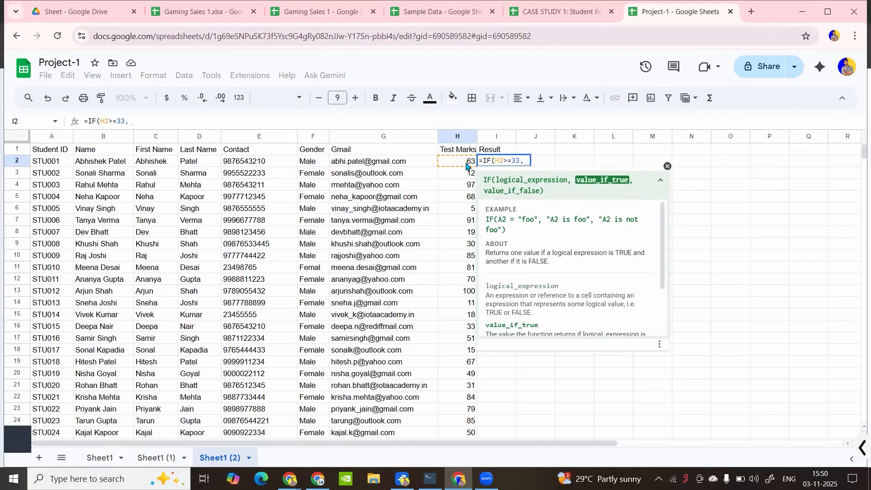
text("PAss)
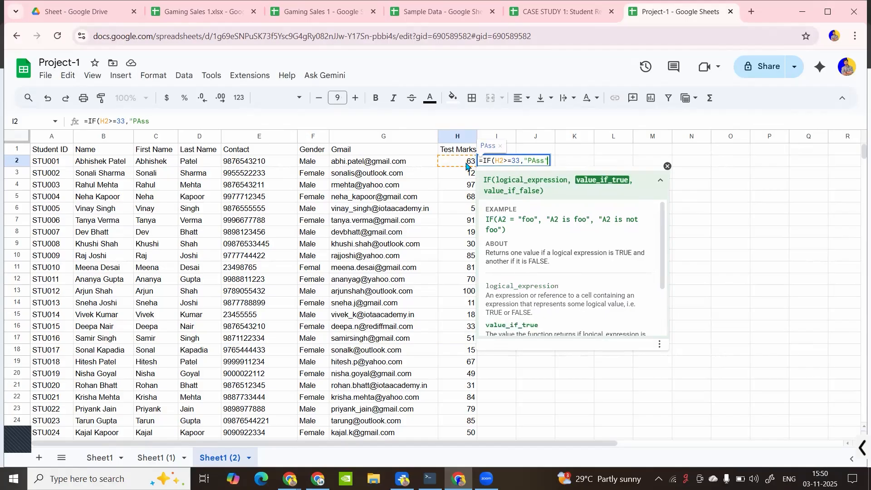
key(BackSpace)
key(BackSpace)
key(BackSpace)
key(BackSpace)
text(ass","Fai)
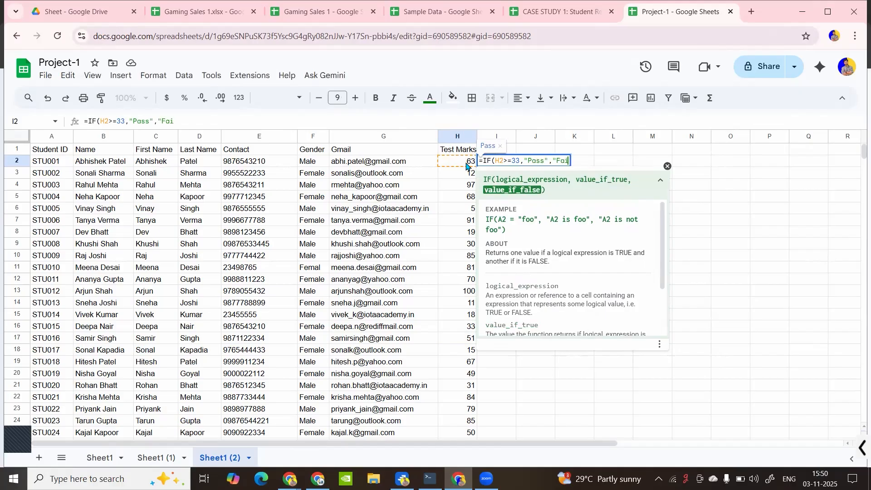
text(l"))
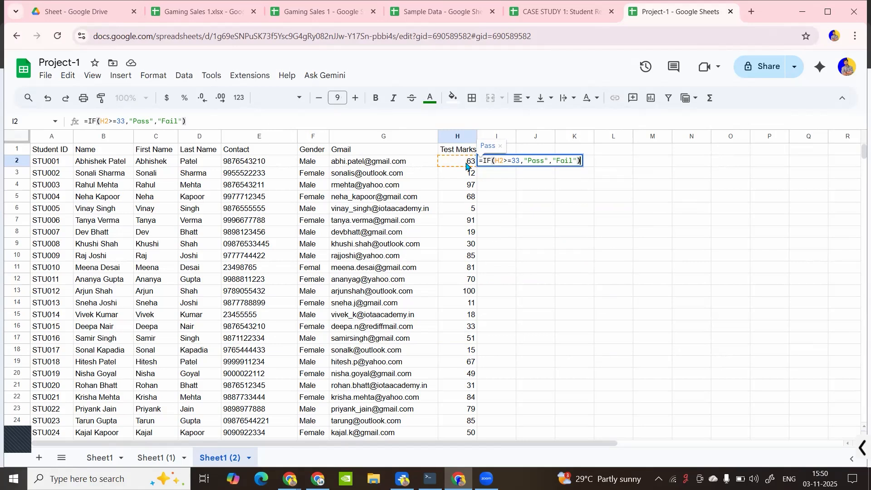
key(Return)
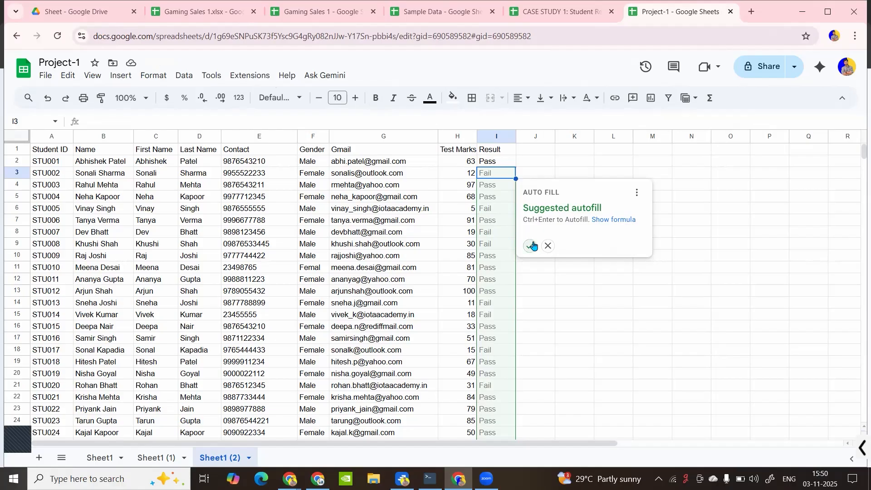
key(ctrl+Return)
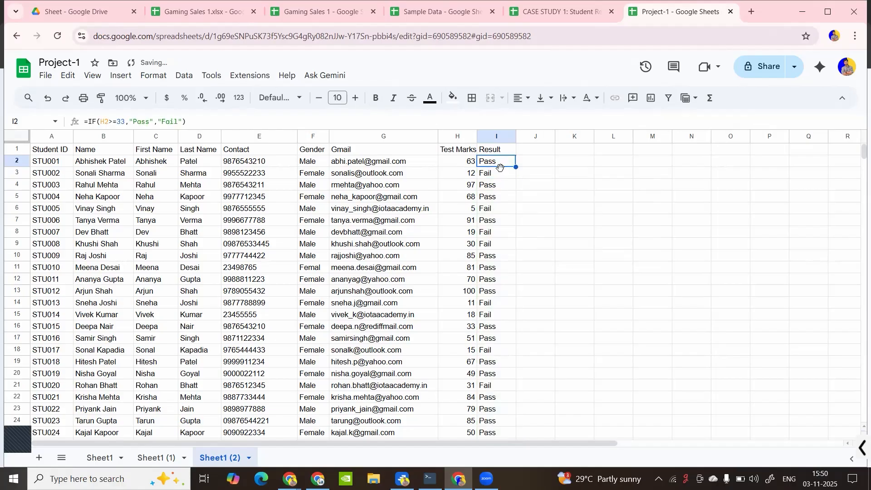
Delete I3's "Fail" argument to see 0, undo it, then recheck I2's formula
click(505, 177)
double_click(511, 174)
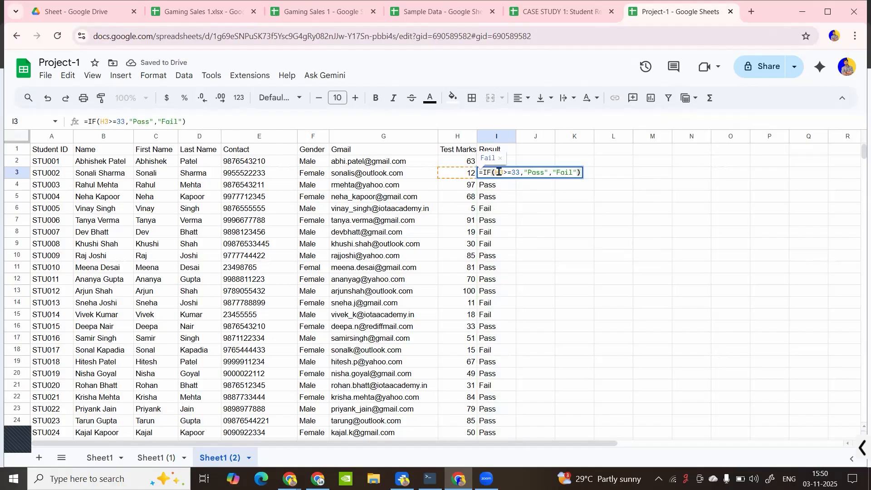
drag(499, 172, 521, 169)
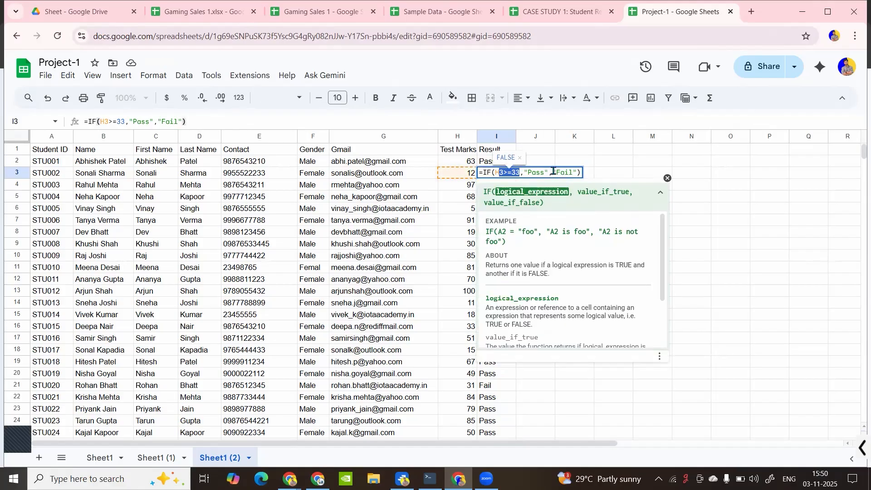
drag(552, 171, 579, 171)
key(BackSpace)
key(Return)
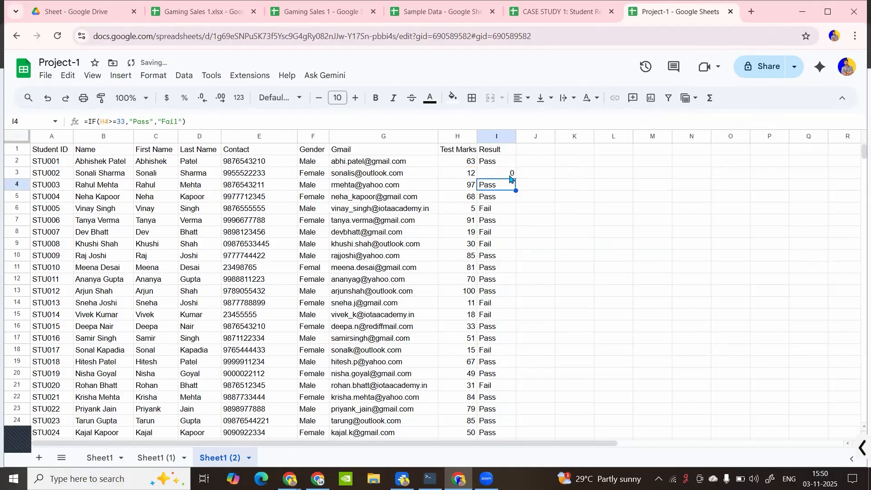
key(ctrl+z)
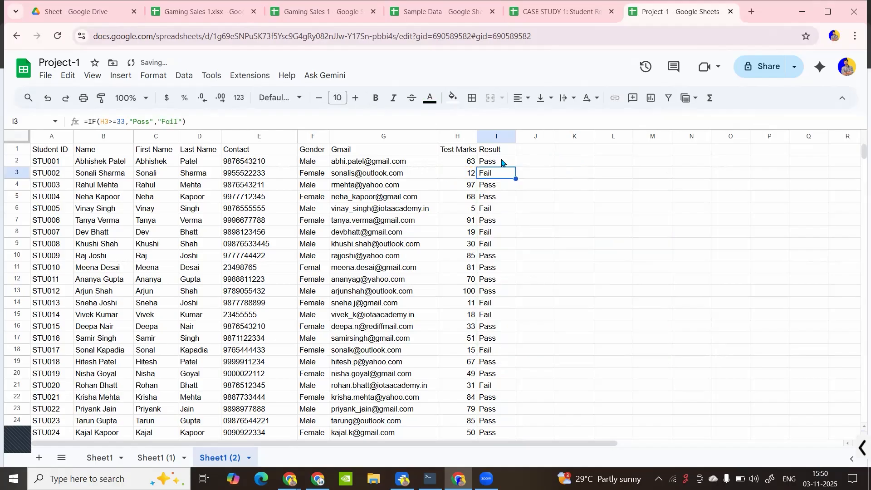
double_click(502, 160)
key(Return)
key(ctrl+plus)
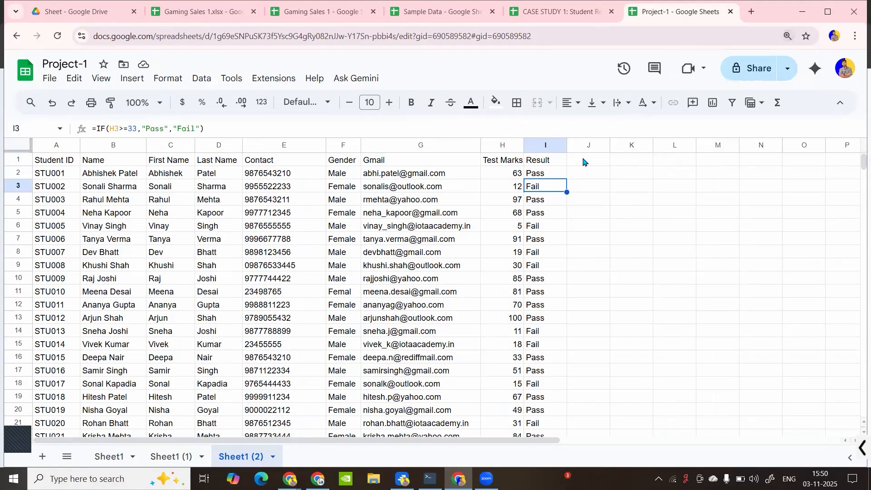
Add the header Grade in J1
click(583, 161)
text(Grade)
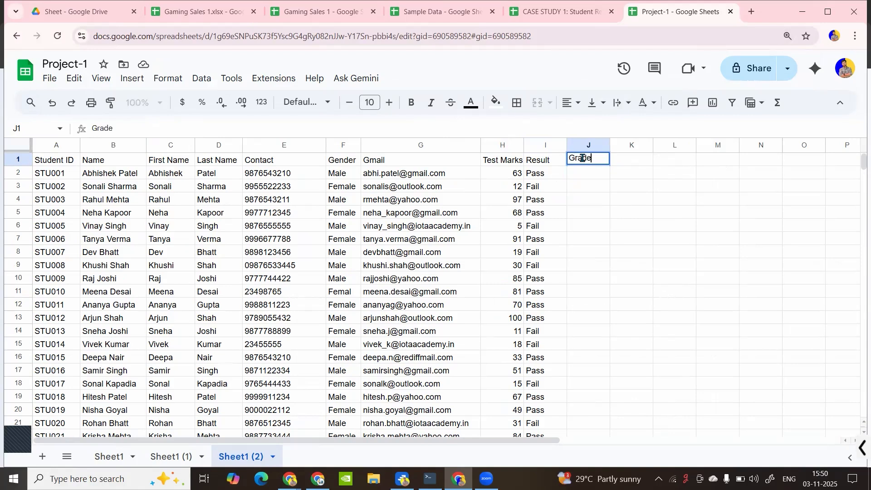
key(Return)
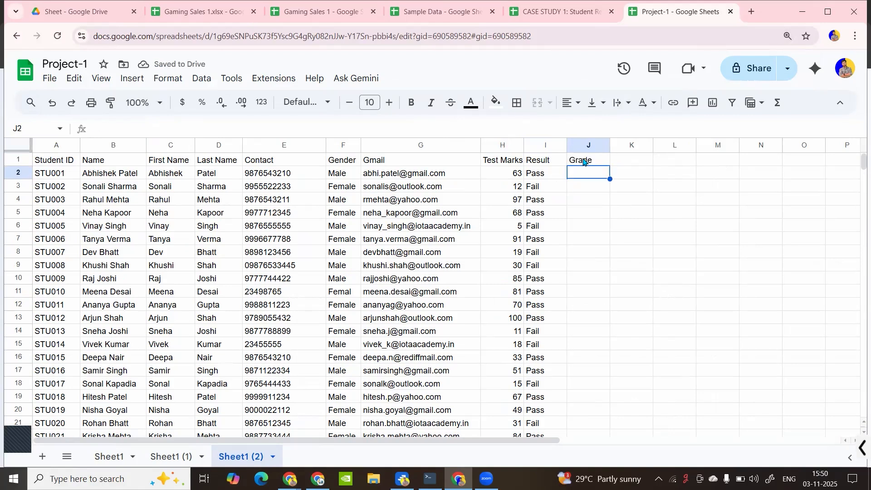
Enter =IFS(H2>=75,"A",H2>=60,"B",H2>=33,"C",H2><33,"D") in J2
text(=IFS()
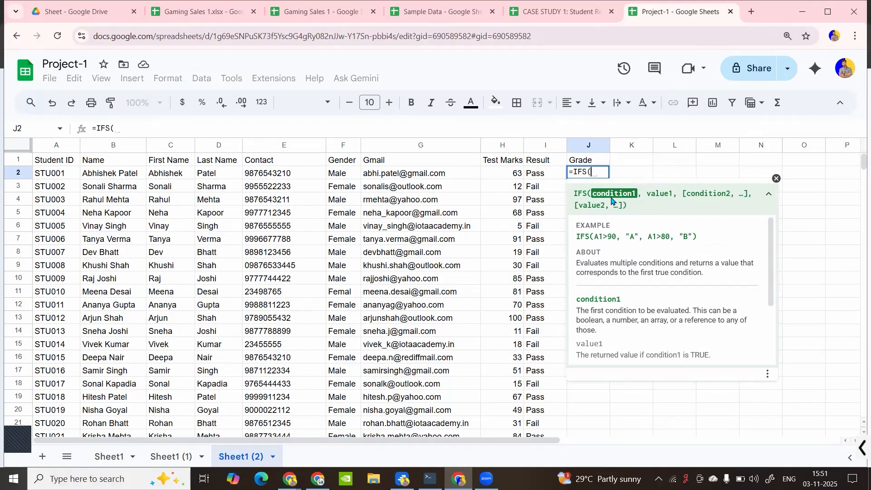
click(514, 175)
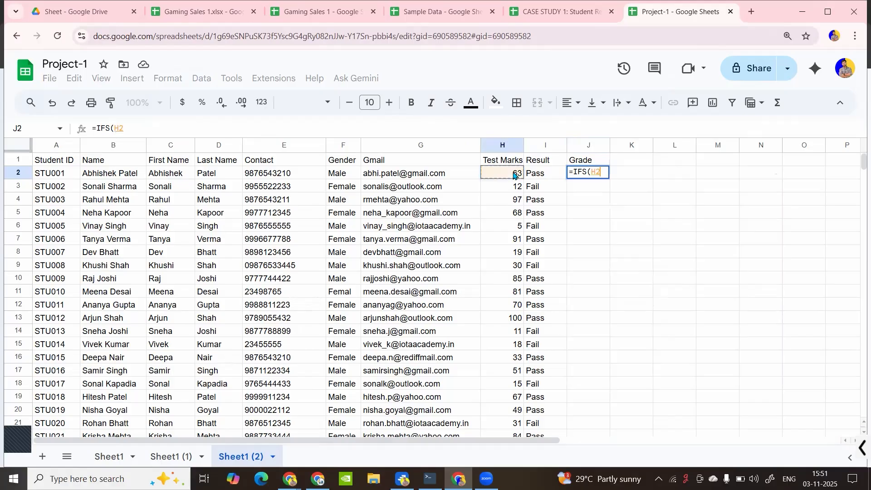
text(>=7)
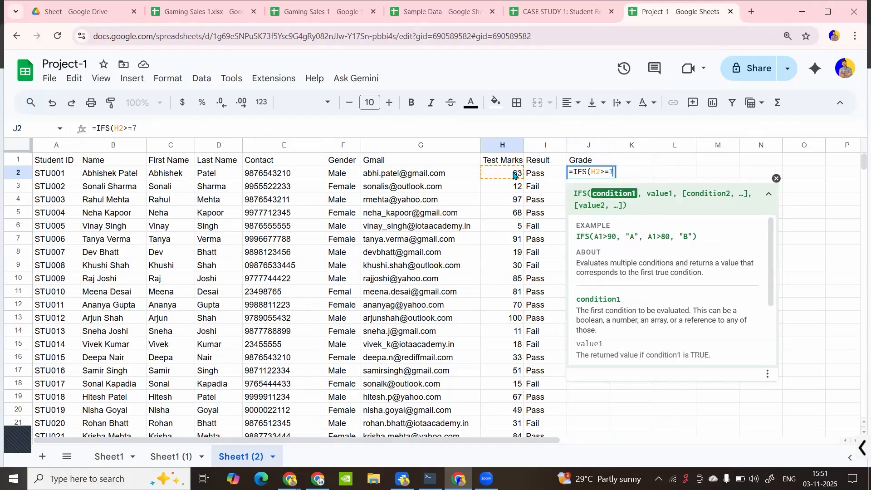
text(5,"A)
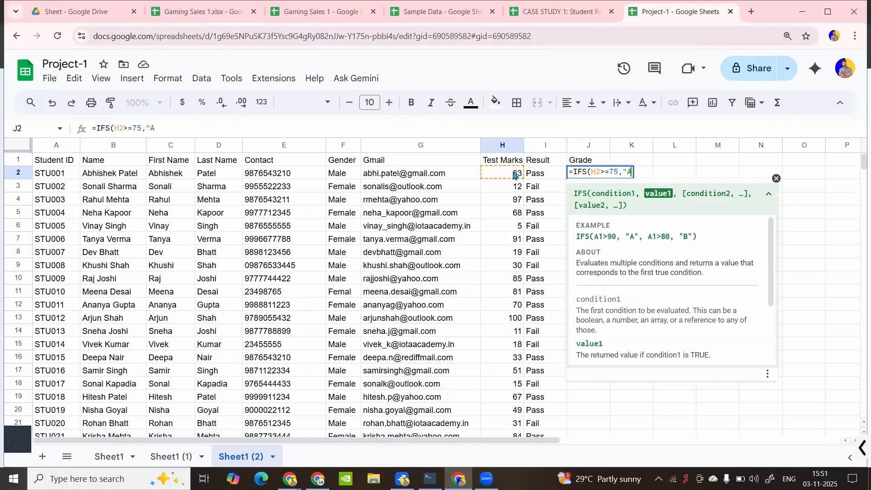
text(",)
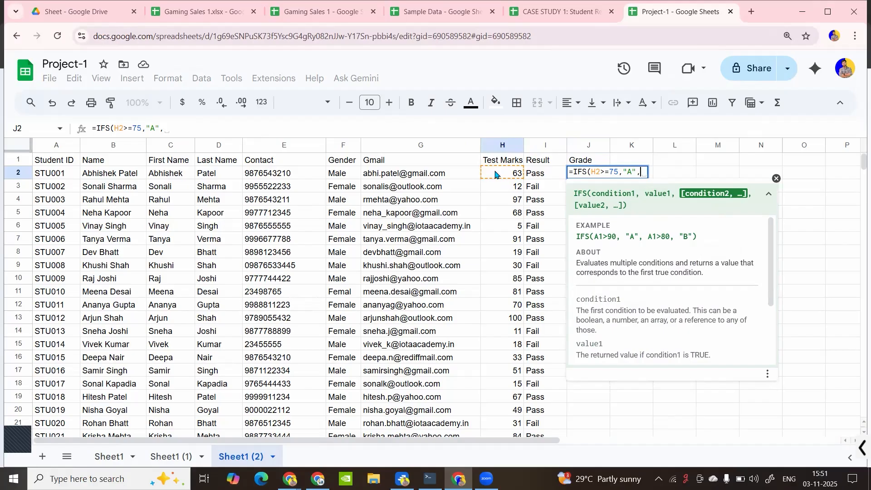
click(495, 174)
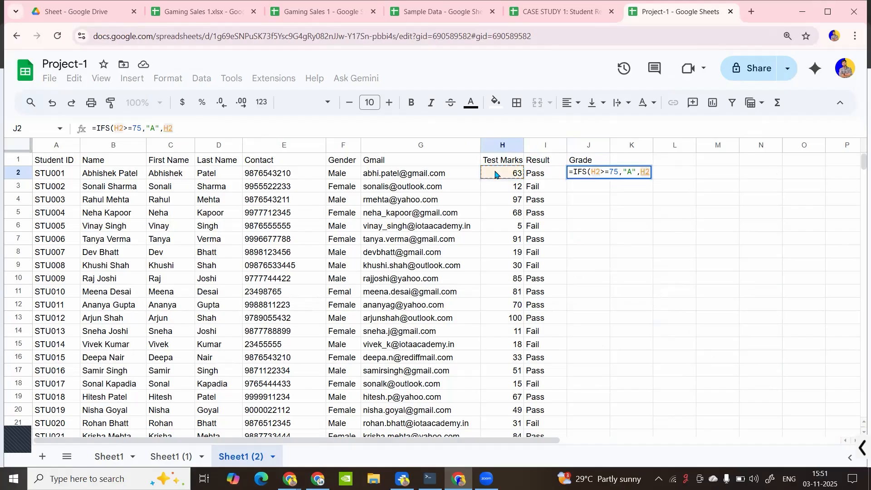
text(>=60)
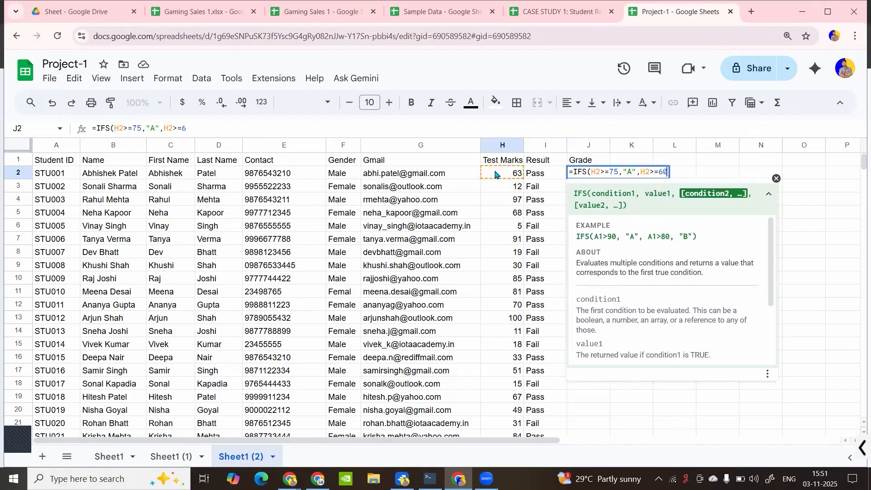
text(,"B)
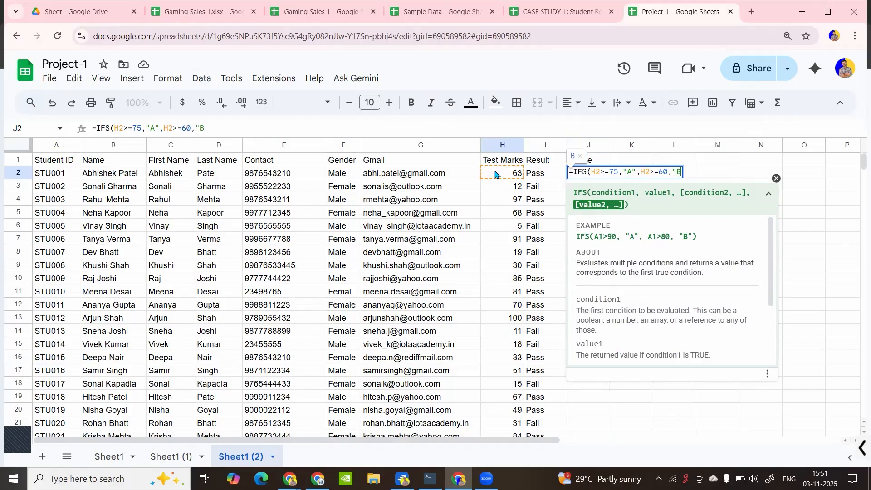
text(",)
click(495, 173)
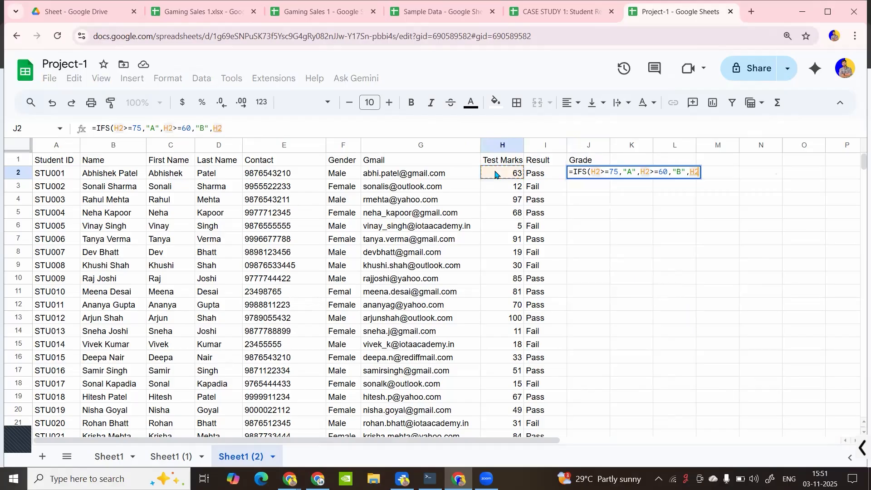
text(>=)
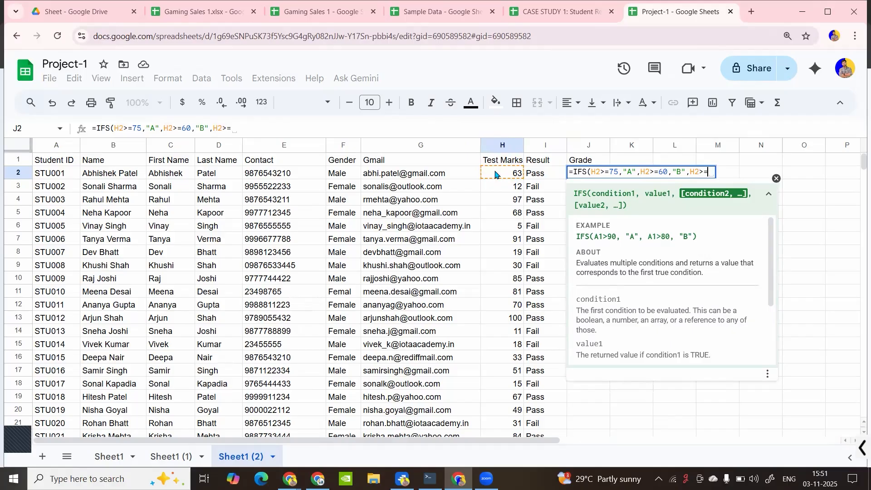
text(33,")
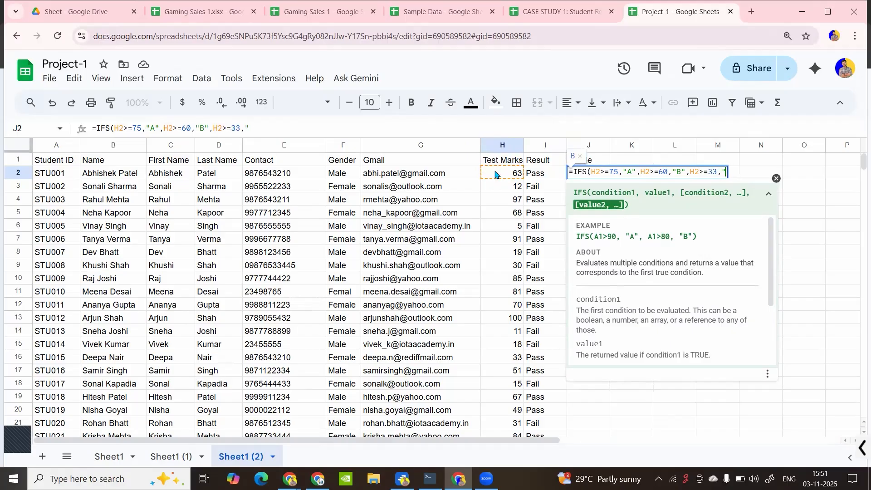
text(C",)
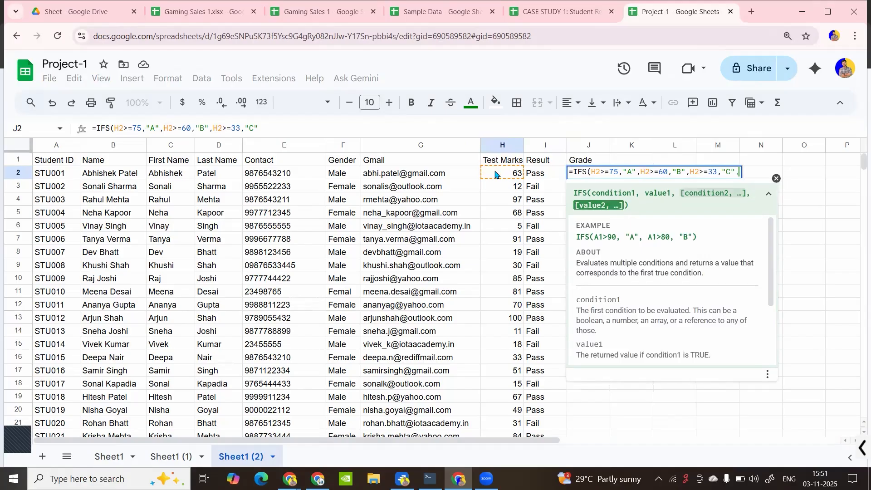
click(495, 174)
text(><)
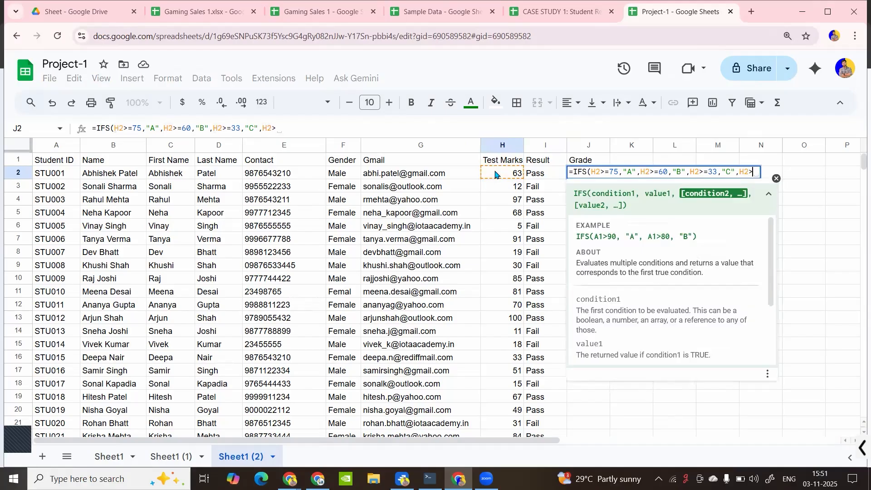
text(33,")
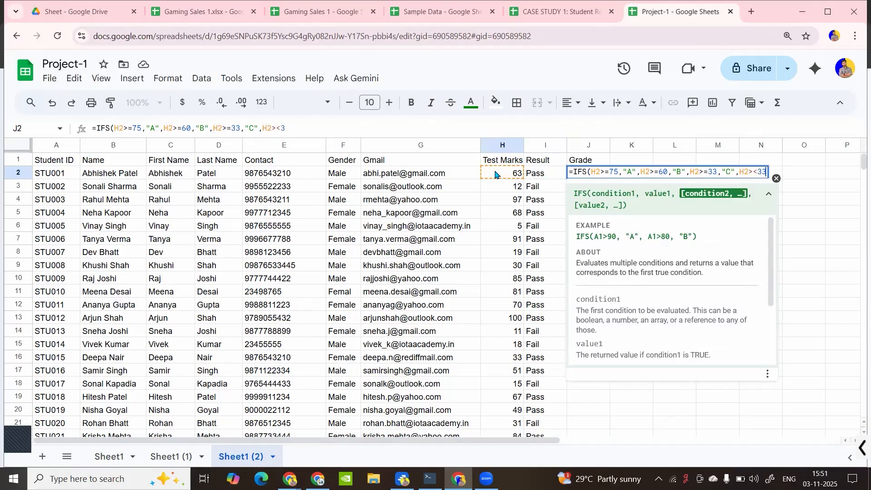
text(D"))
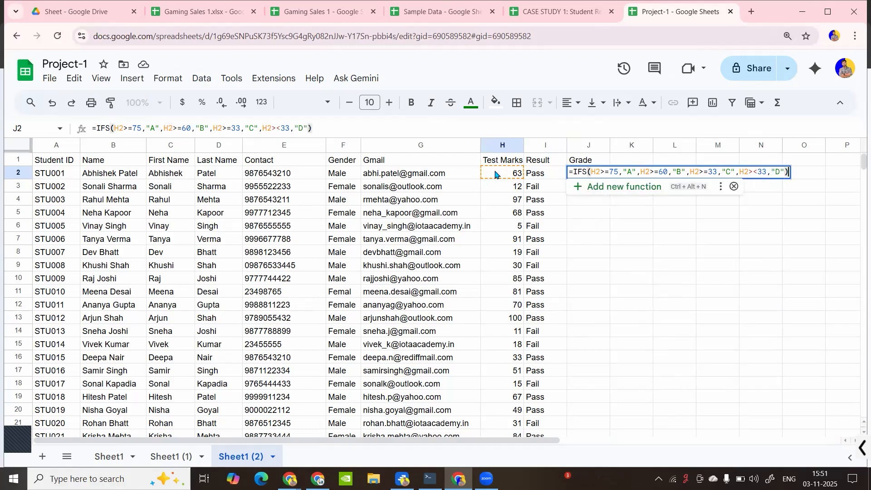
key(Return)
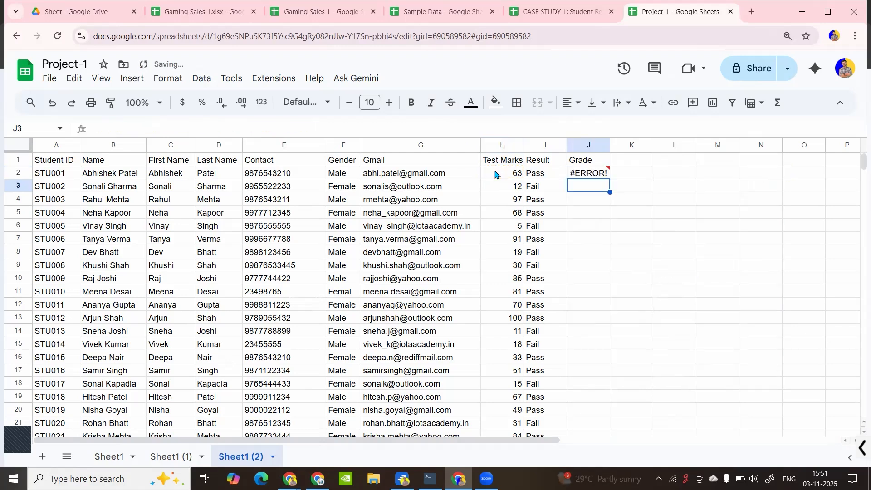
Remove the stray '>' from J2's last condition so it reads H2<33
click(601, 175)
double_click(604, 174)
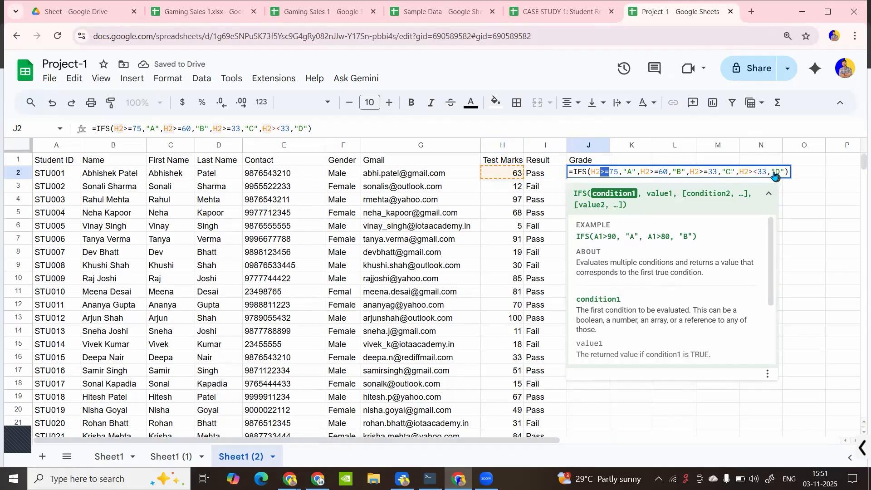
click(650, 172)
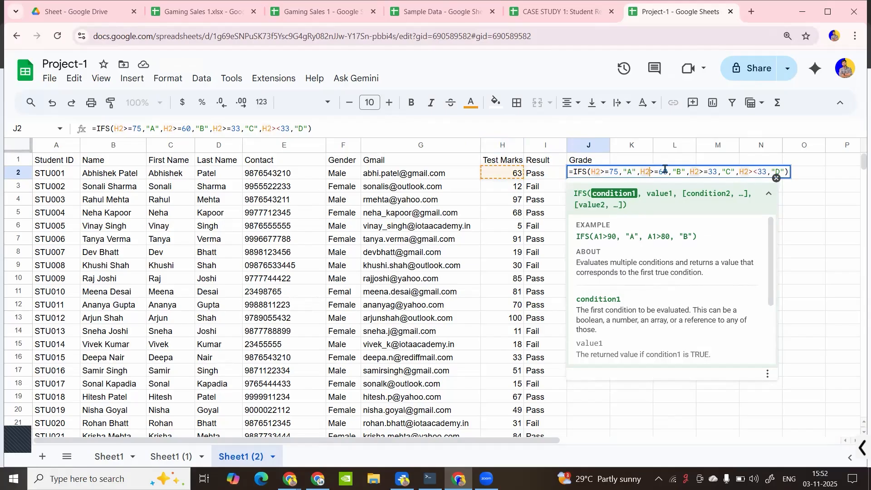
click(677, 170)
click(713, 171)
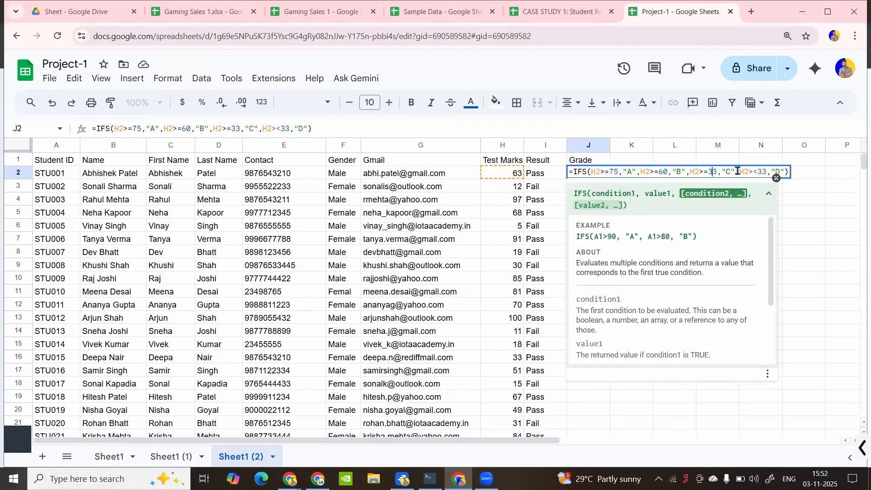
click(756, 172)
click(776, 172)
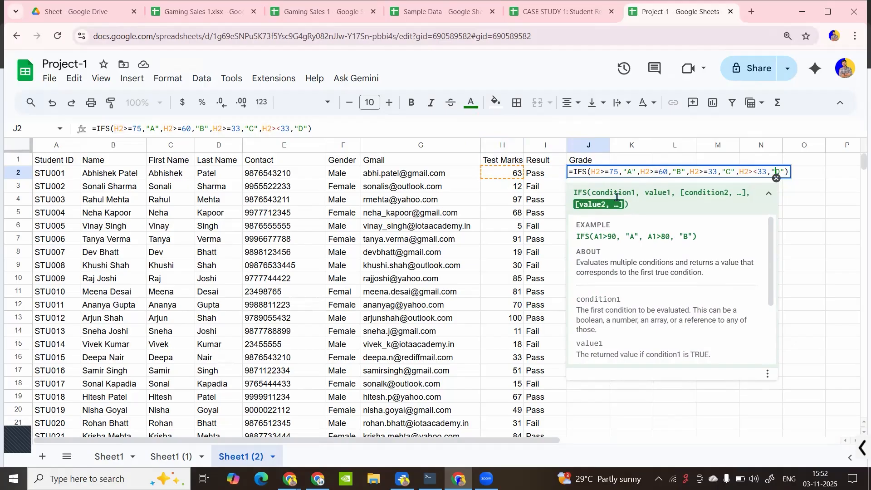
click(752, 171)
key(BackSpace)
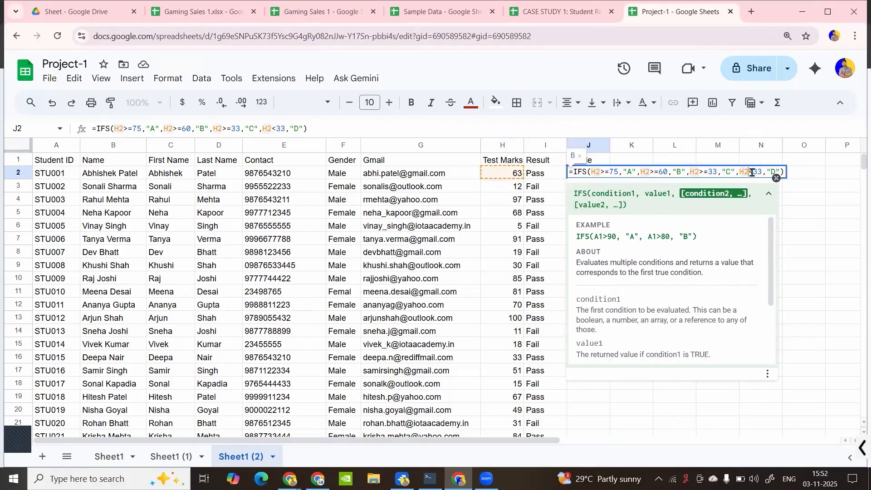
key(Return)
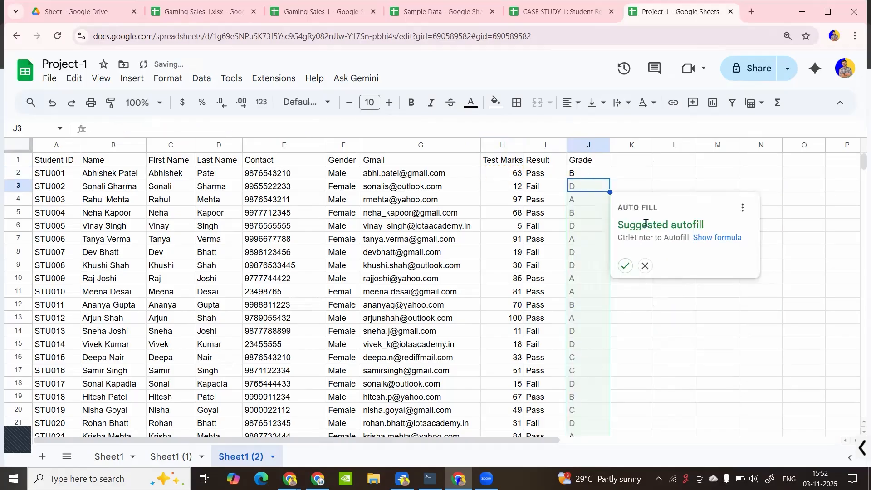
Accept the suggested autofill to fill grades down column J and check J2's formula
click(625, 266)
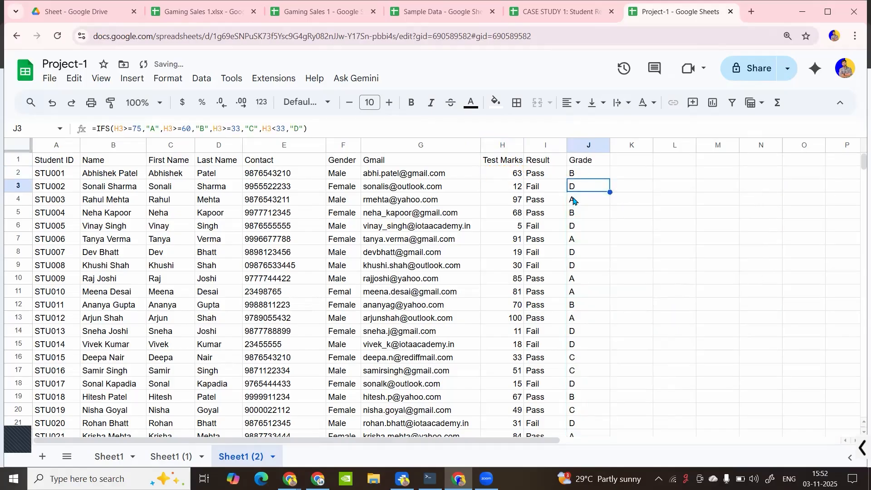
click(581, 173)
click(562, 176)
click(585, 177)
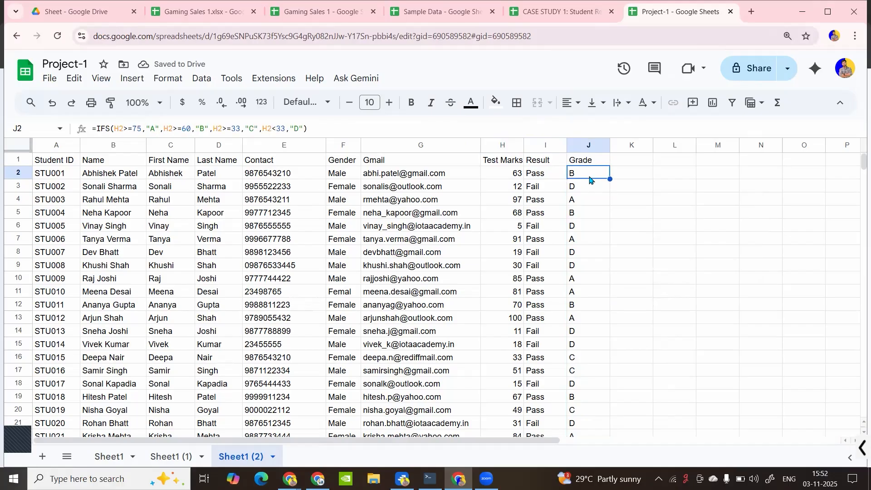
Bold the header row A1:J1 and try the Simple Light theme
drag(71, 166, 575, 163)
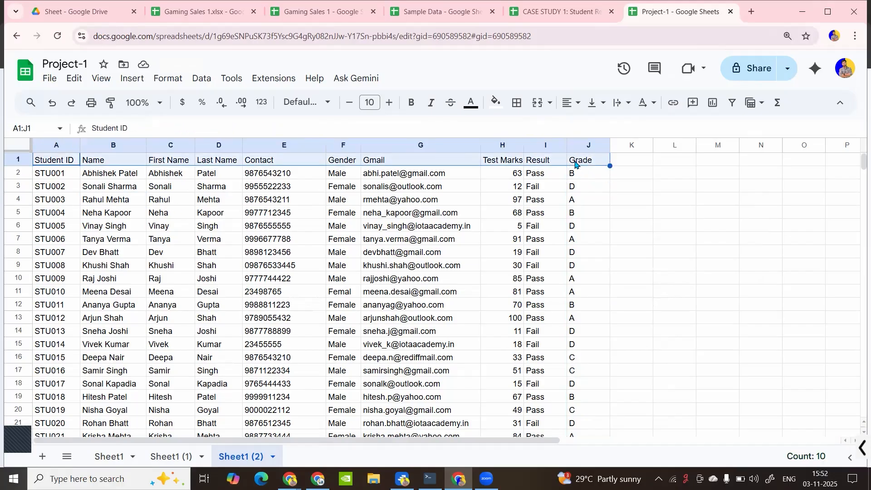
key(ctrl+b)
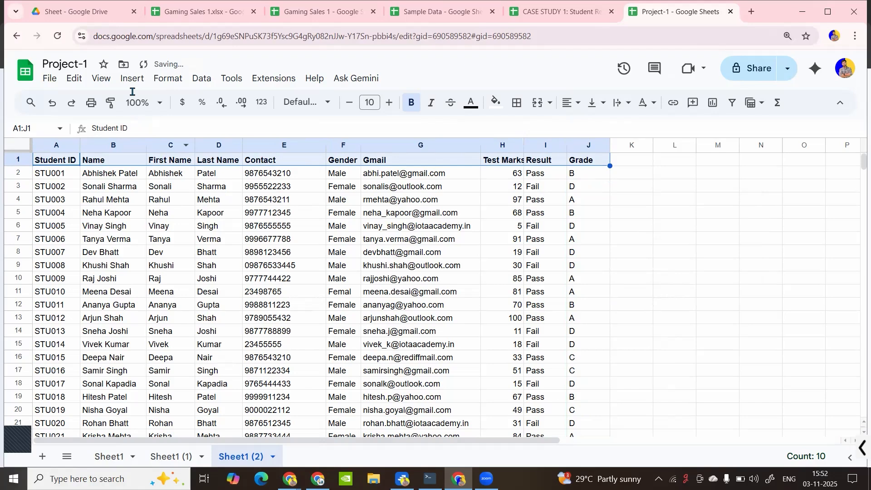
click(154, 80)
click(187, 100)
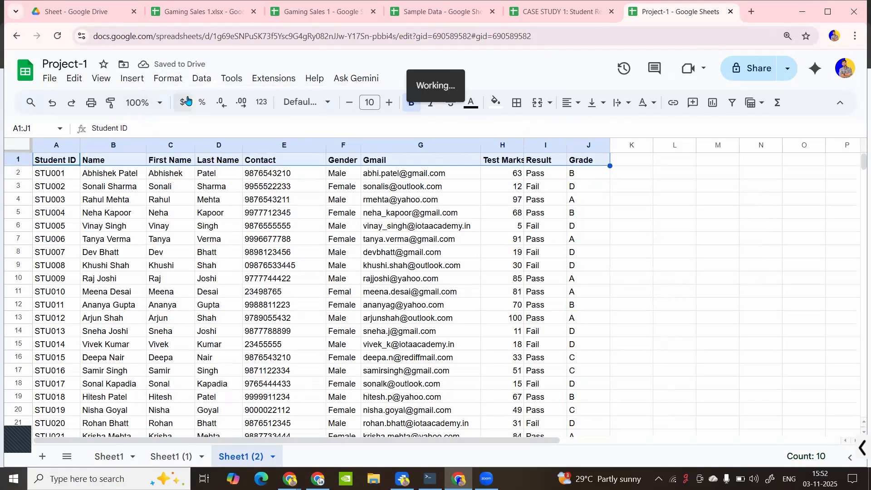
click(773, 352)
Select all data and preview the Standard, Paradigm, Momentum and Earthy themes
click(456, 303)
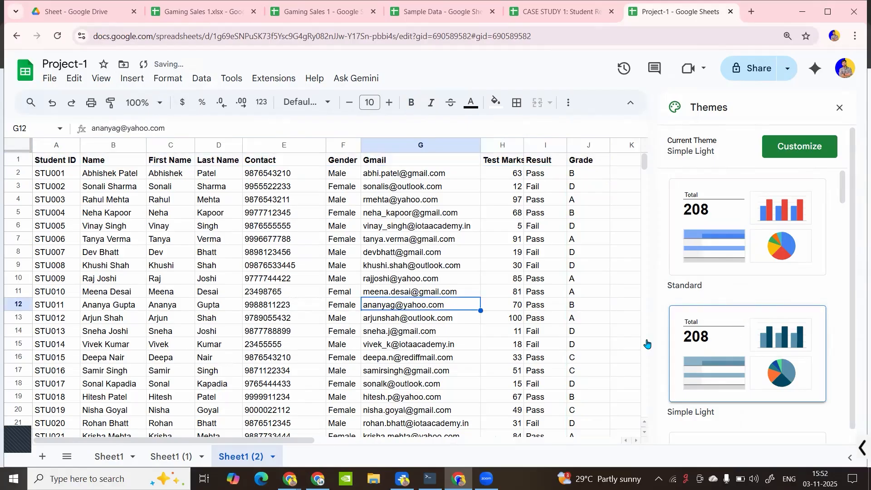
key(ctrl+a)
click(739, 283)
scroll(742, 348, down, 5)
click(743, 347)
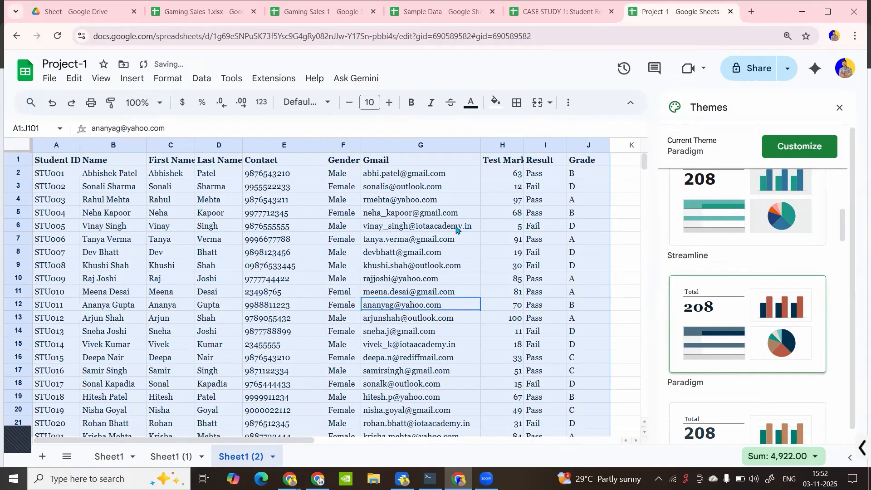
scroll(778, 310, down, 1)
scroll(779, 310, down, 6)
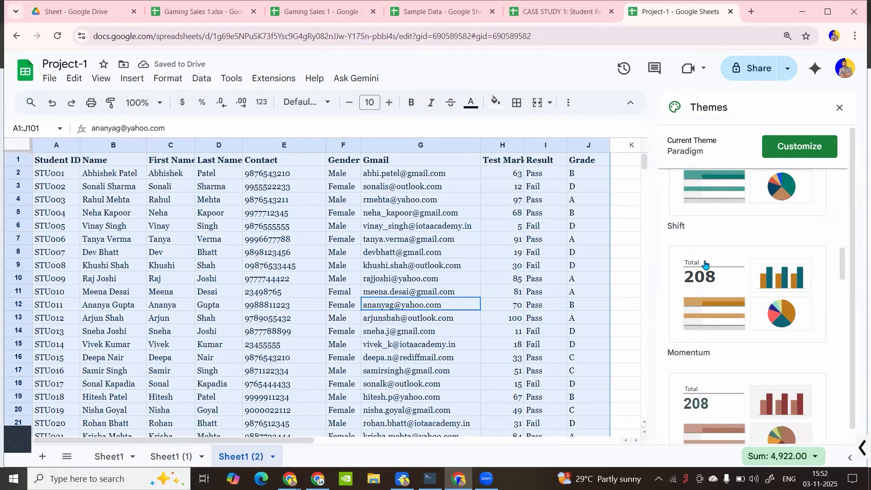
click(748, 363)
scroll(745, 418, down, 1)
click(745, 418)
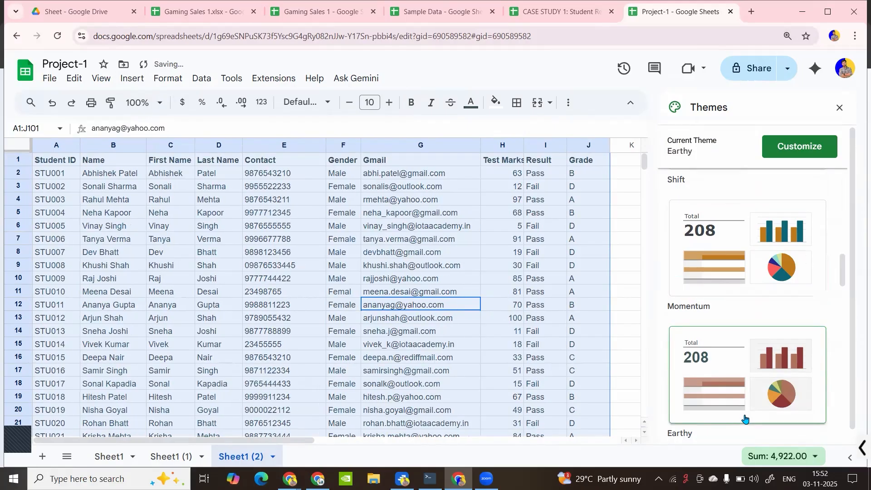
Switch the sheet back to the Standard theme
click(458, 288)
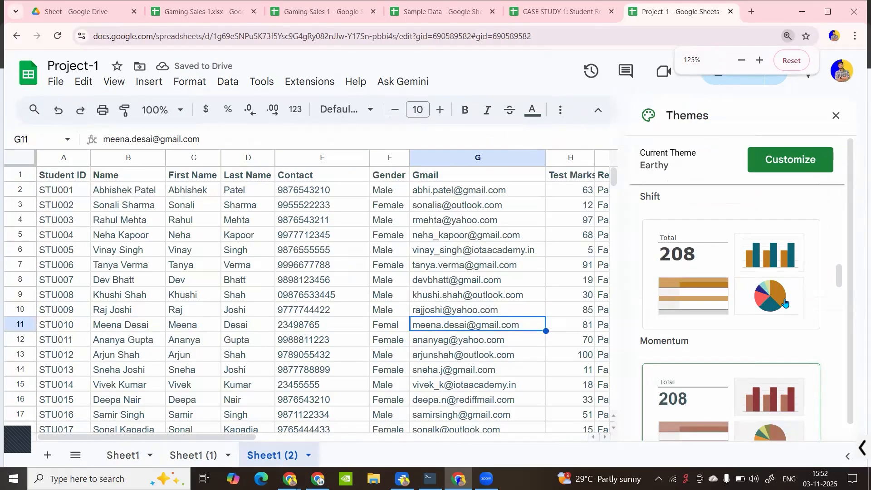
key(ctrl+a)
scroll(786, 302, up, 13)
click(769, 247)
click(355, 255)
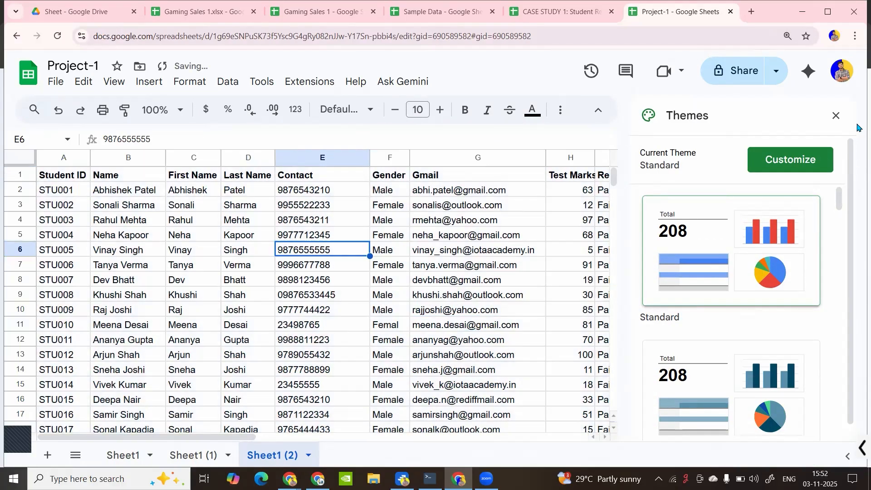
Close the Themes panel and browse a few cells and the Format and Tools menus
click(837, 116)
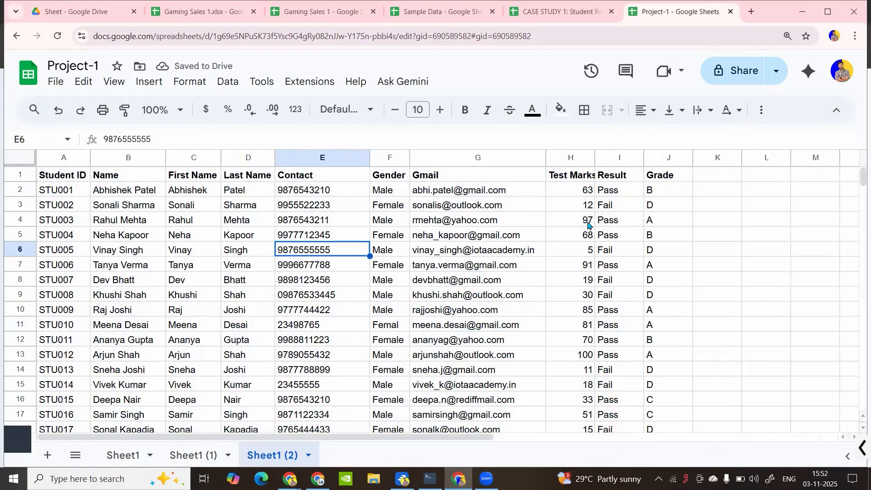
click(582, 186)
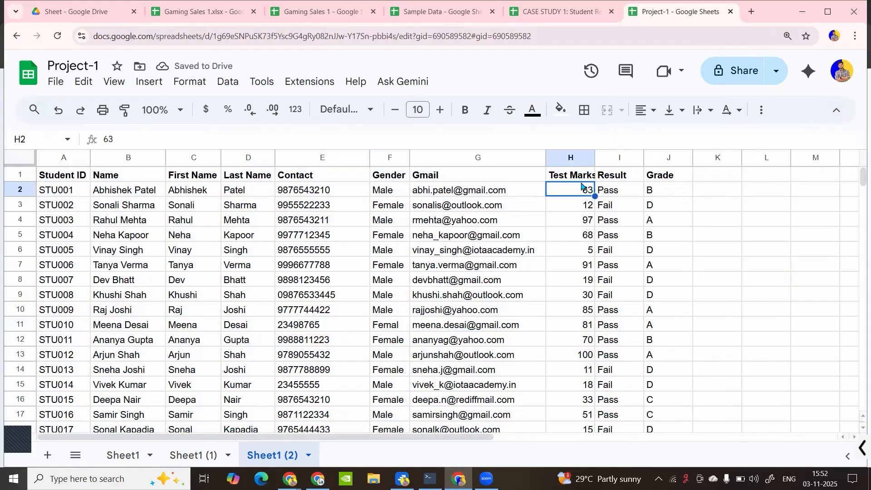
click(590, 158)
click(316, 194)
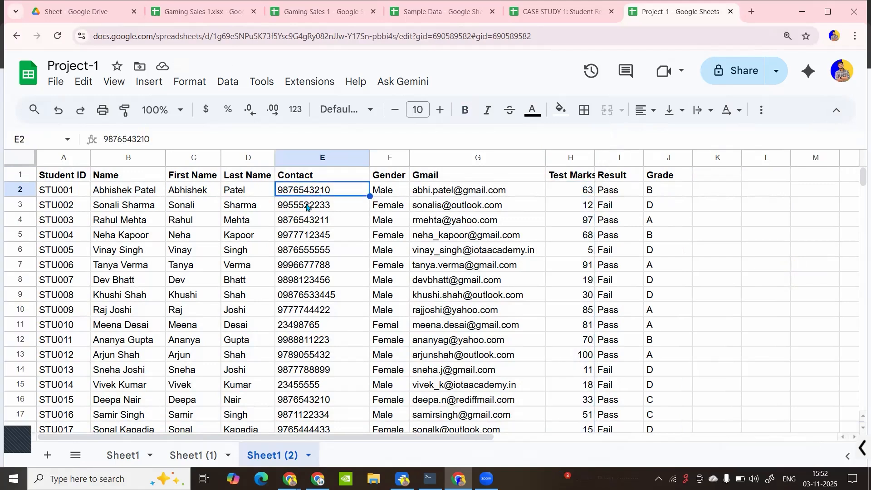
click(197, 252)
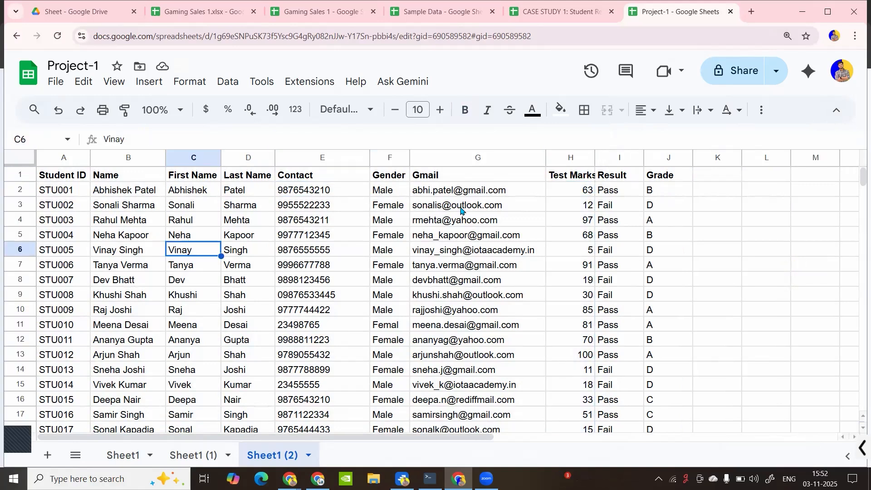
click(461, 209)
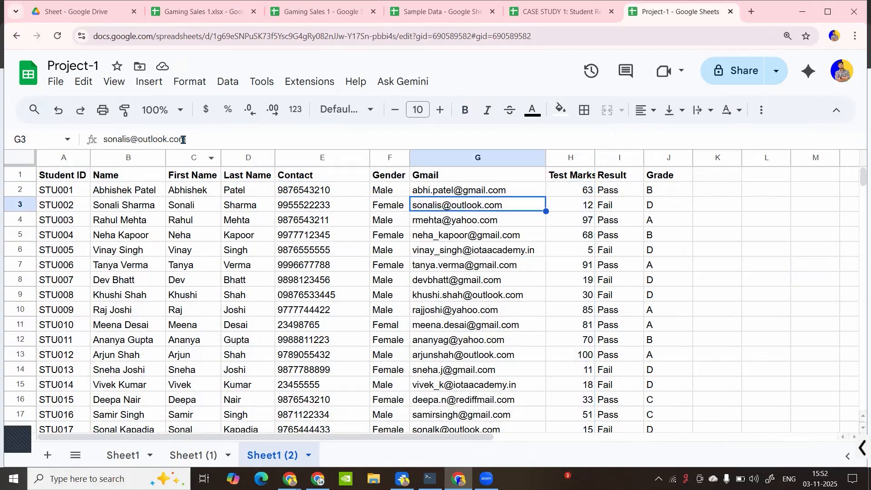
click(190, 84)
click(262, 82)
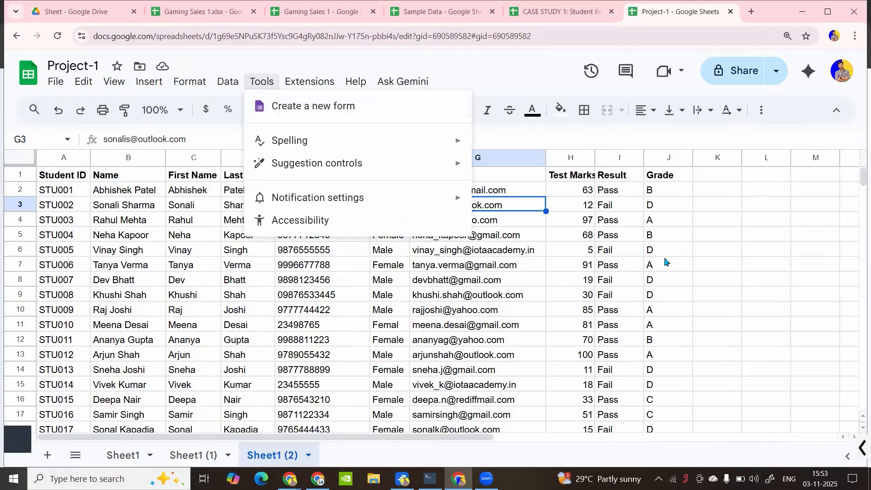
click(586, 249)
Give the header cells A1:J1 a background fill colour
drag(75, 176, 534, 180)
drag(616, 186, 636, 178)
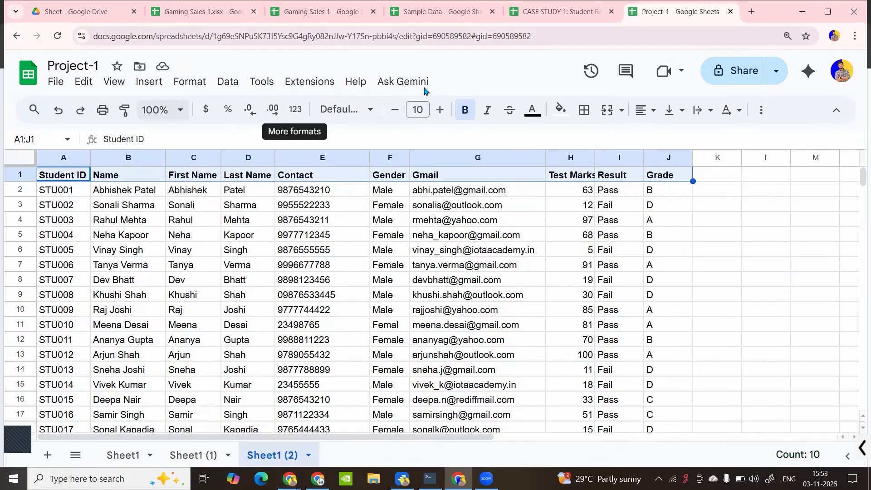
click(561, 110)
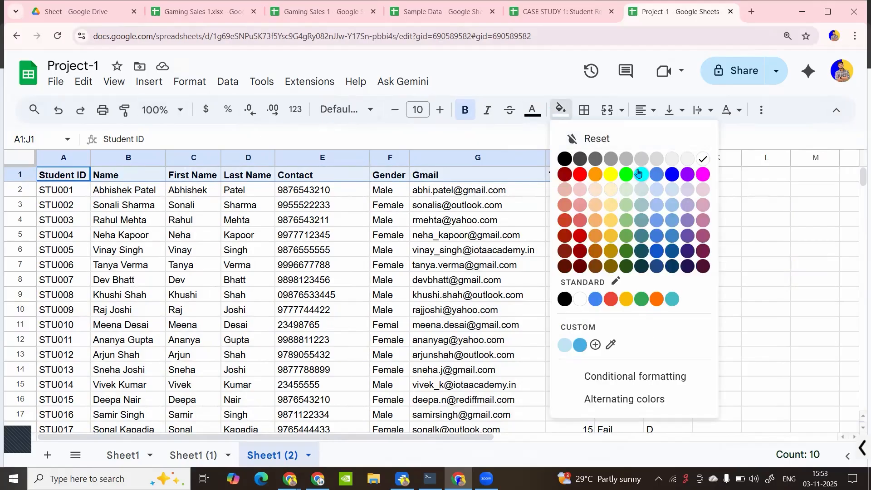
click(665, 193)
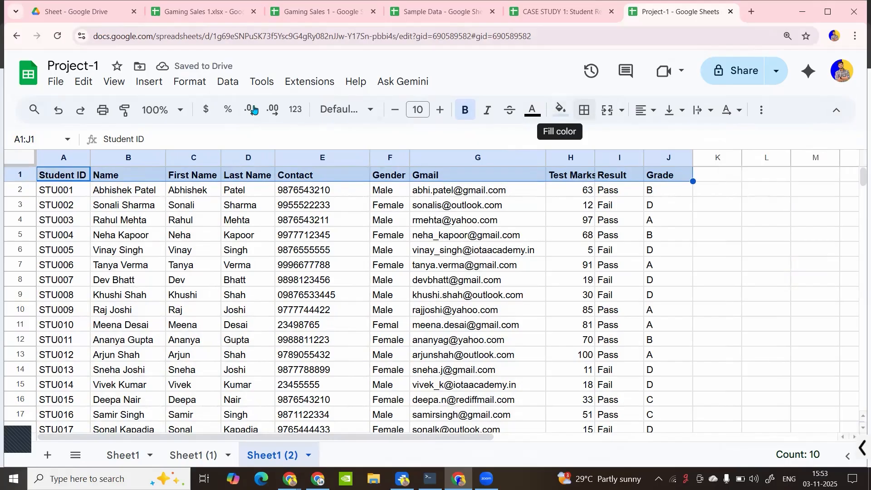
click(144, 82)
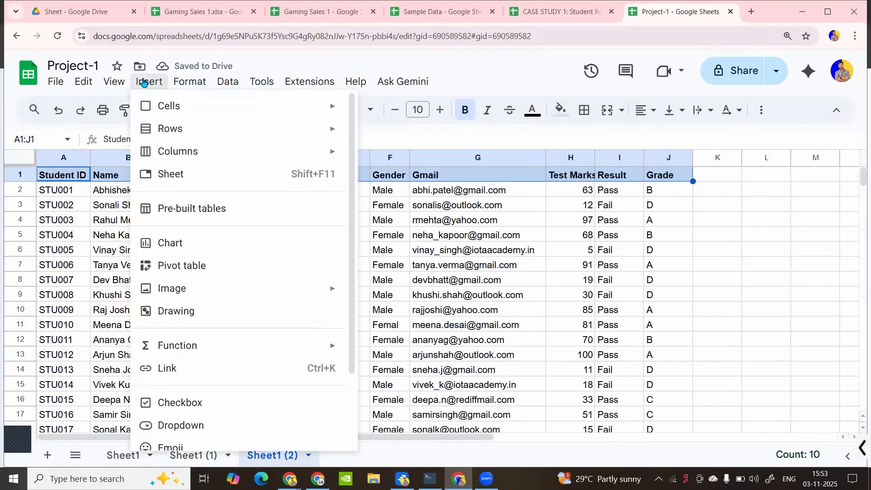
Add a slicer to the student data, then delete it
mouse_move(176, 80)
mouse_move(117, 81)
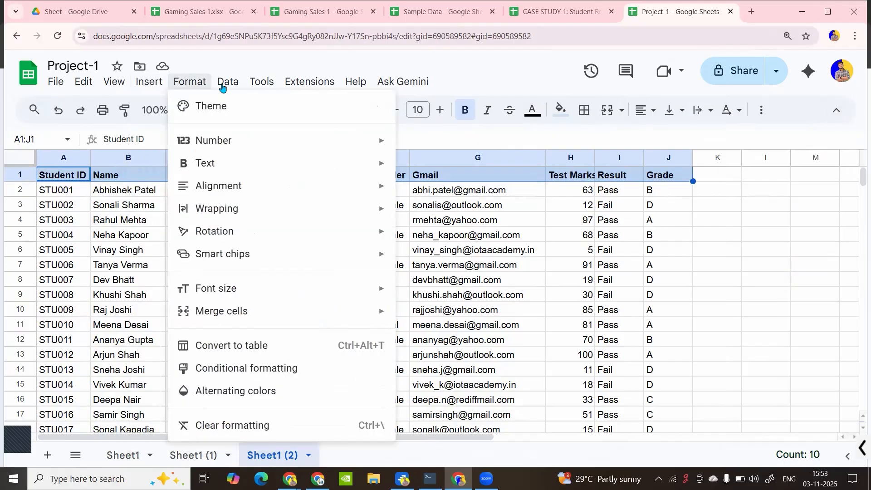
mouse_move(222, 86)
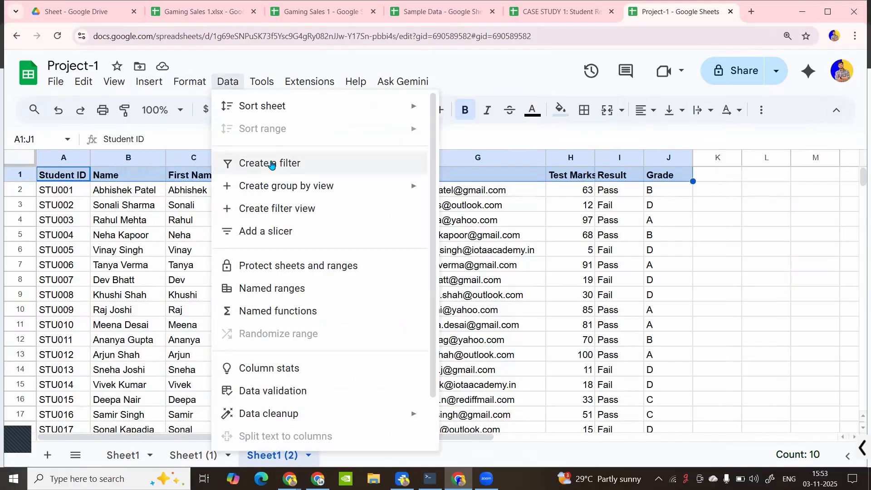
click(260, 237)
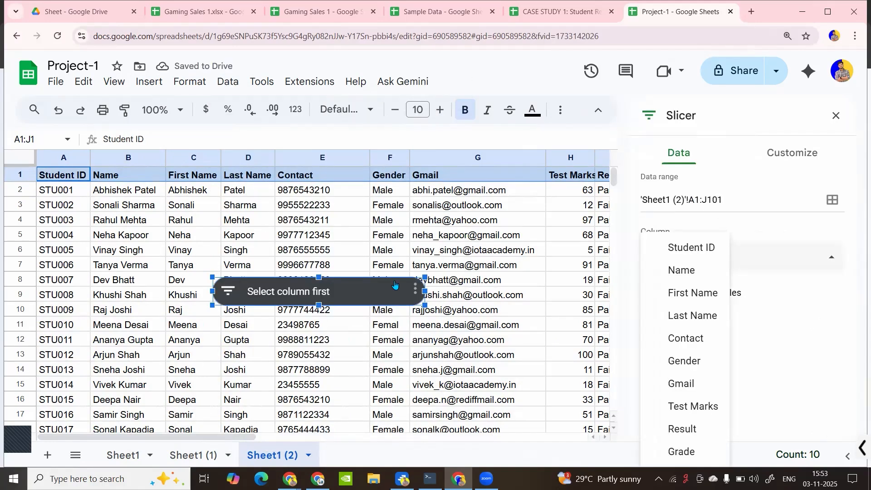
key(Delete)
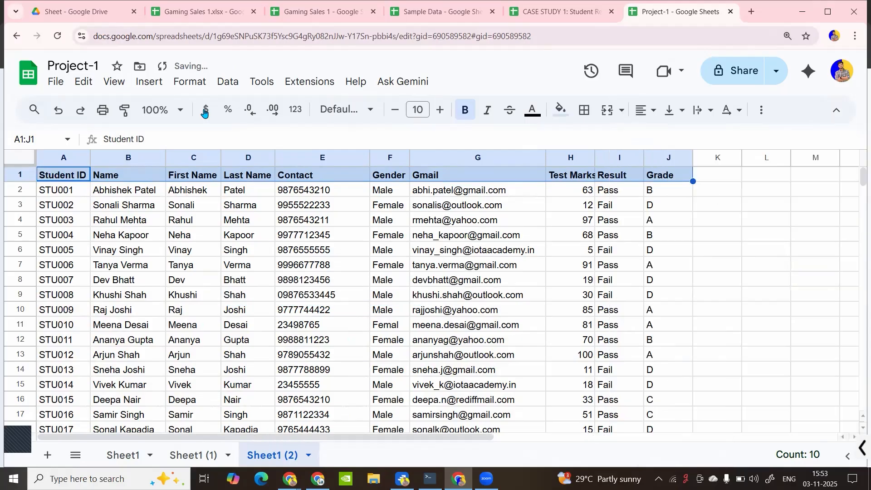
Create a filter on the table's header row from the Data menu
click(199, 84)
click(229, 82)
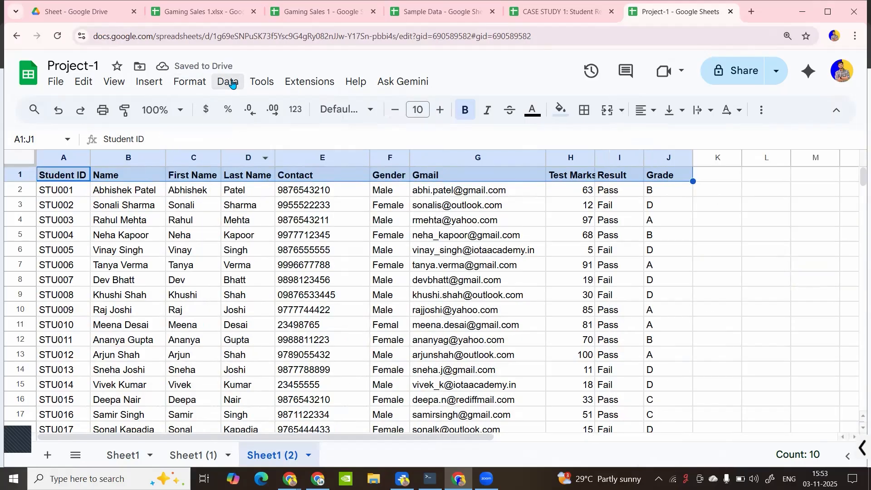
click(231, 82)
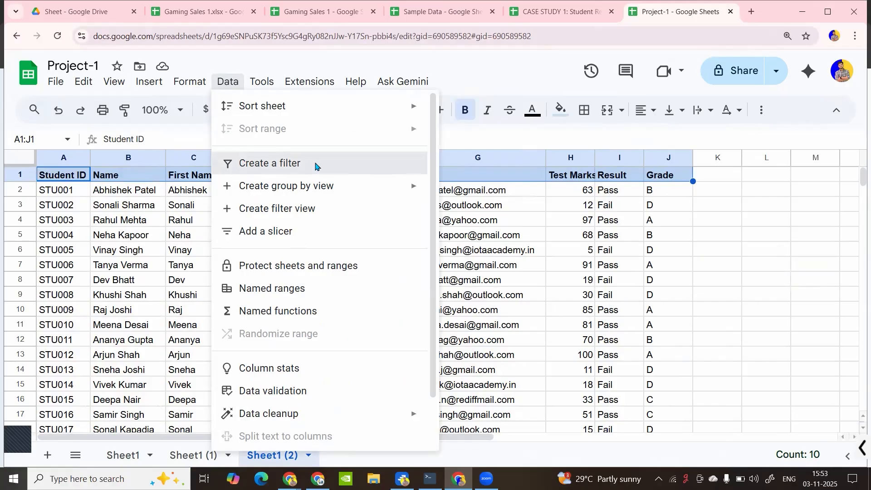
click(315, 166)
Select cell C3 and open the Share dialog for Project-1
click(329, 273)
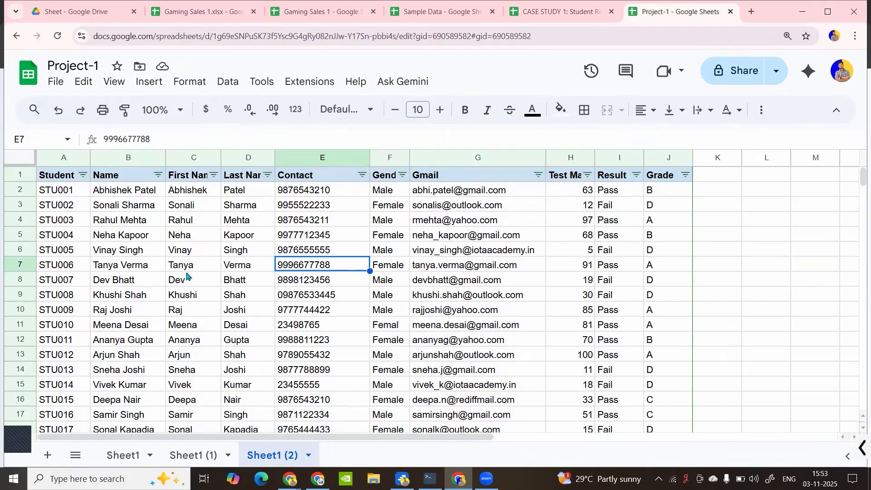
click(189, 203)
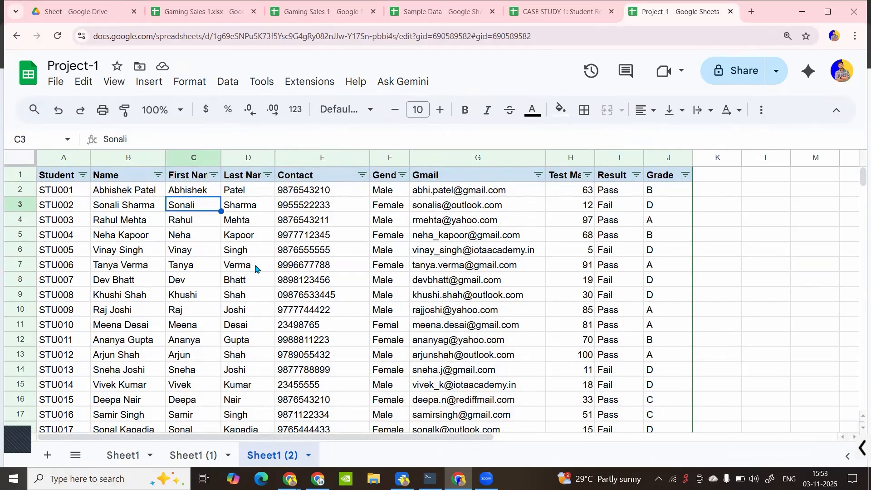
click(730, 64)
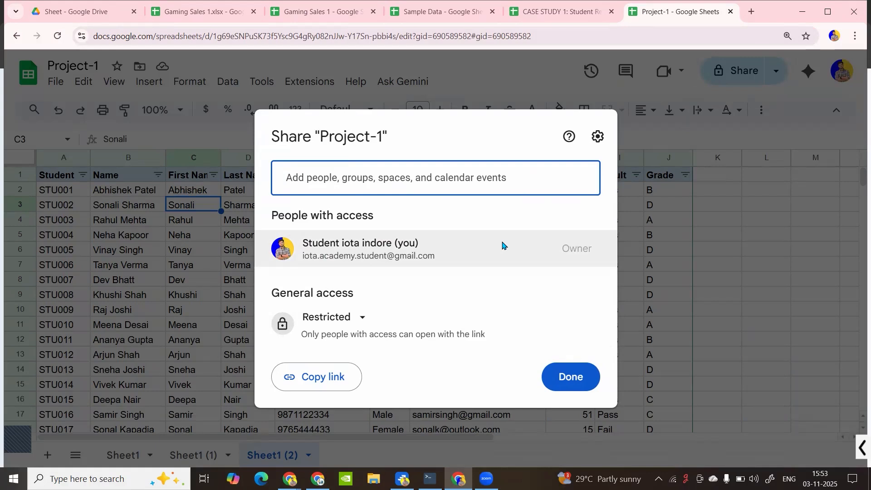
mouse_move(502, 246)
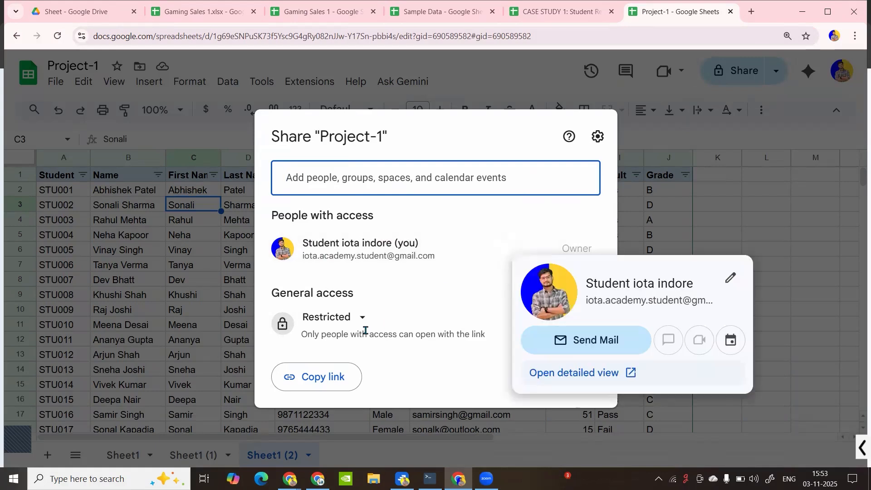
click(603, 140)
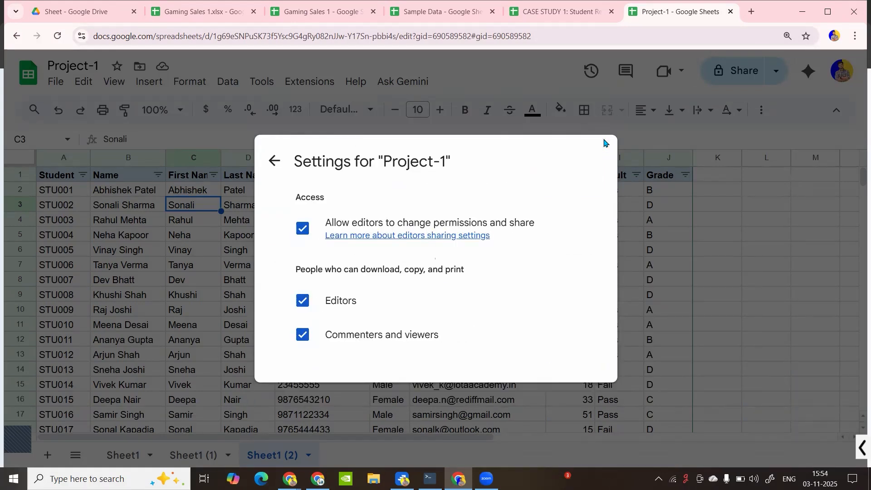
click(660, 192)
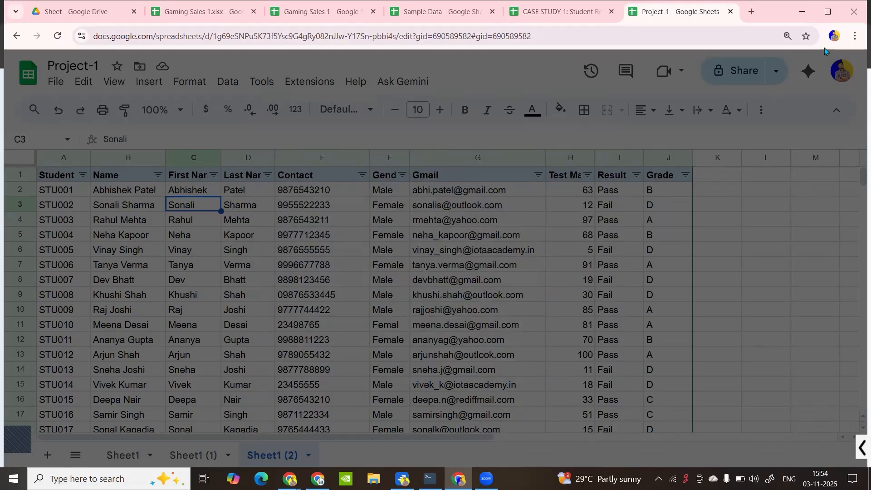
click(775, 73)
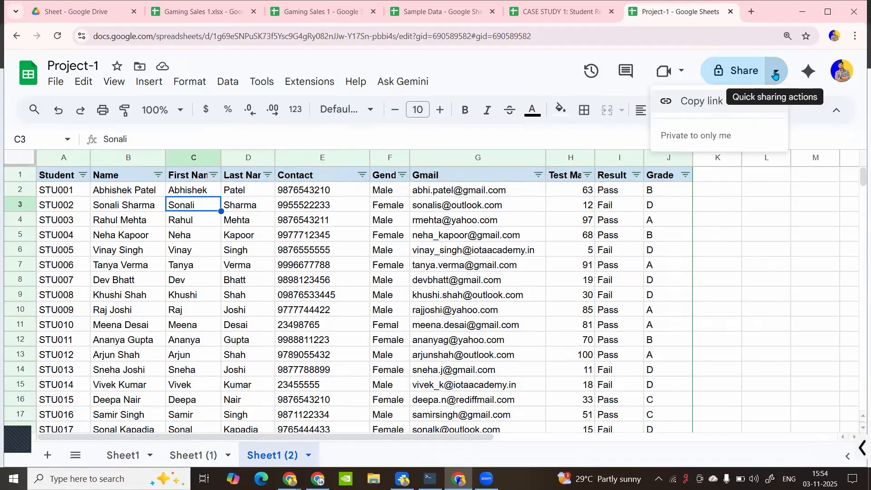
click(744, 71)
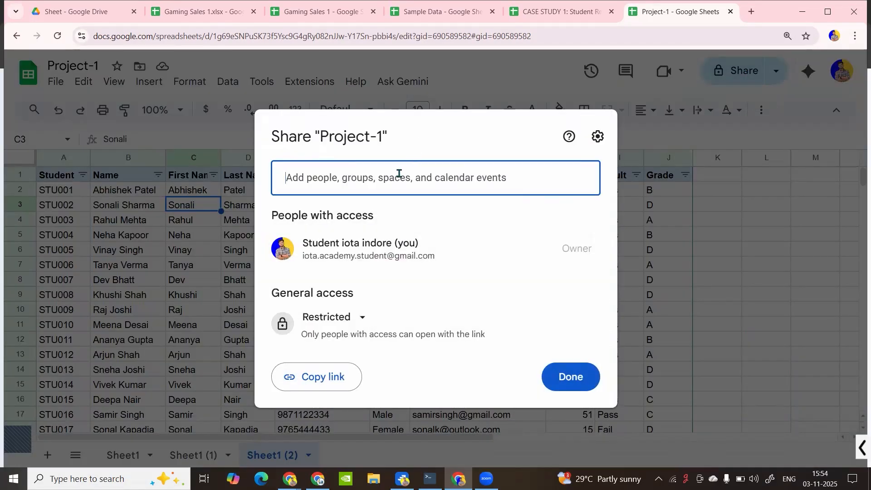
text(IOTA Academy)
key(Return)
click(568, 371)
click(570, 371)
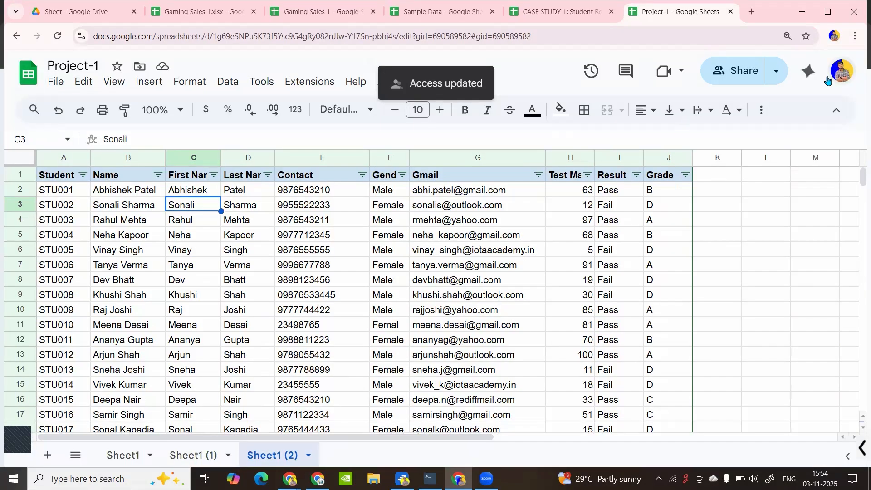
click(842, 71)
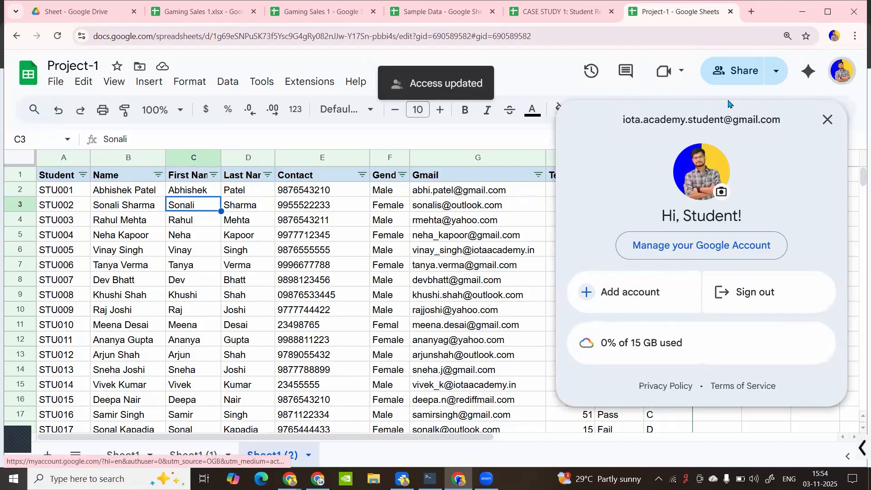
click(736, 70)
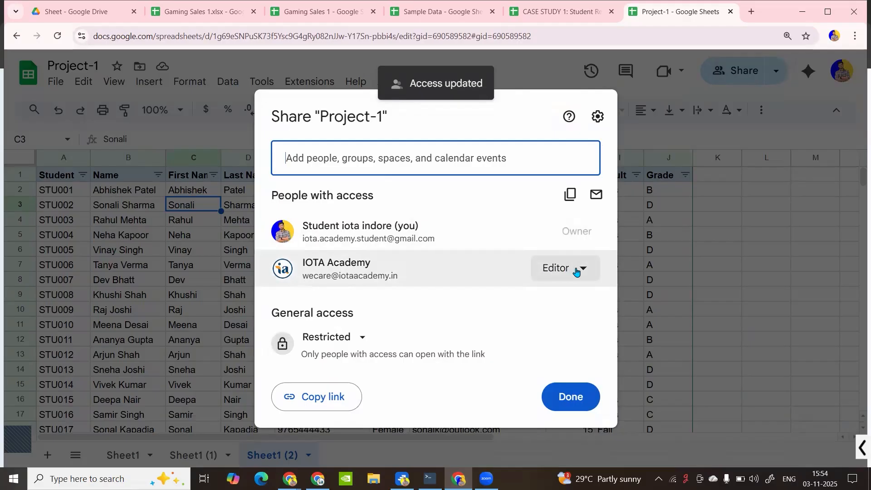
click(576, 270)
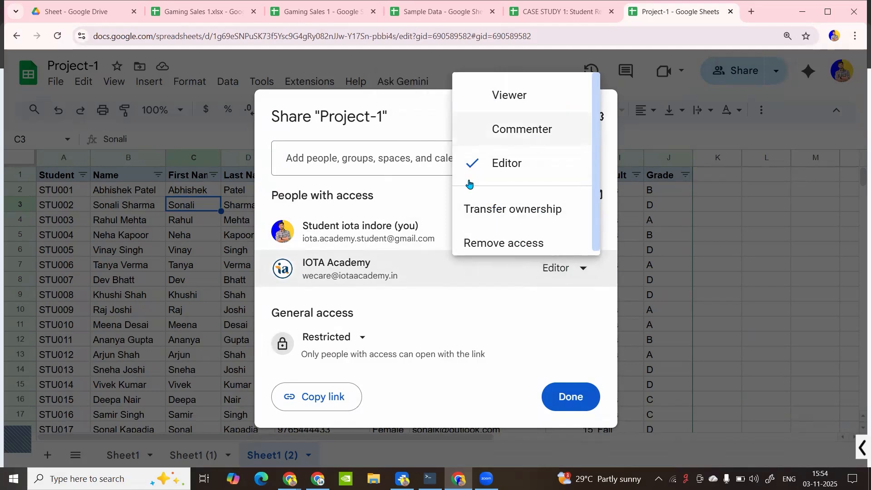
click(426, 235)
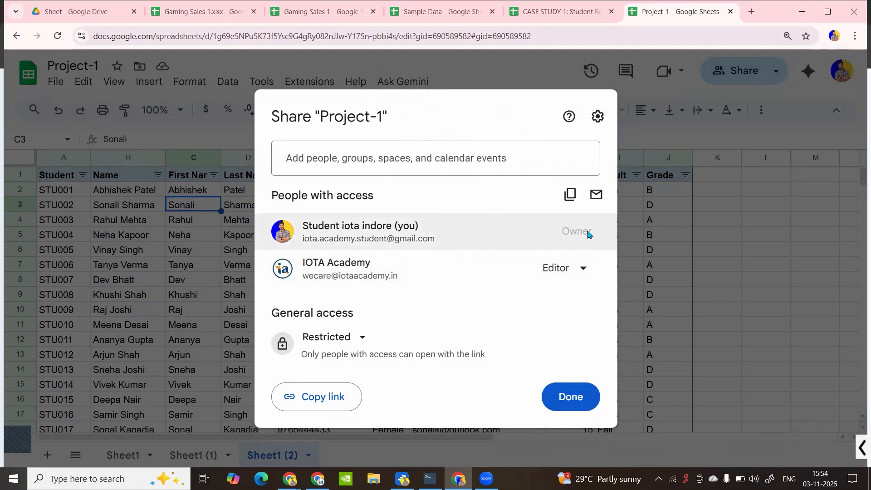
click(580, 270)
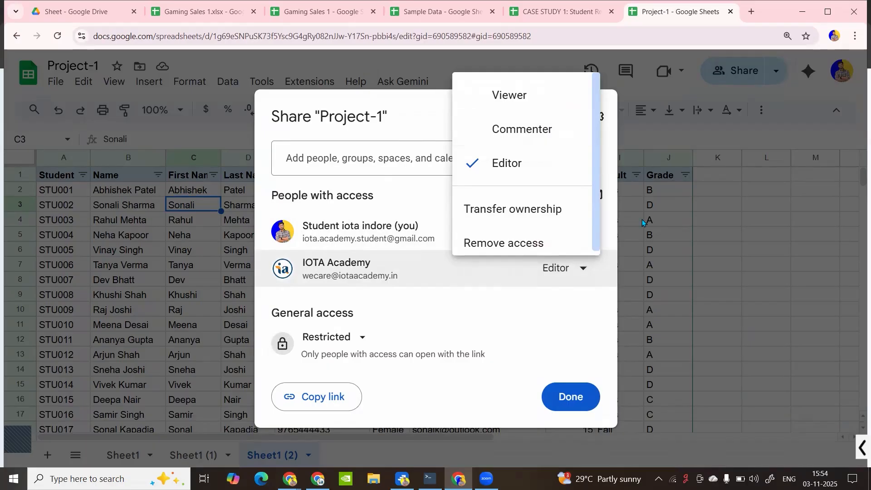
click(625, 275)
click(459, 268)
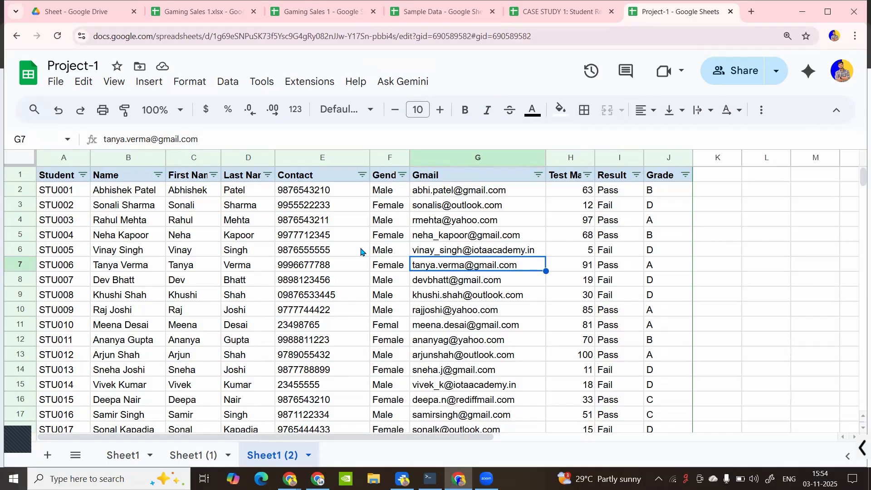
Start a PDF (.pdf) download of the sheet from the File menu
click(60, 83)
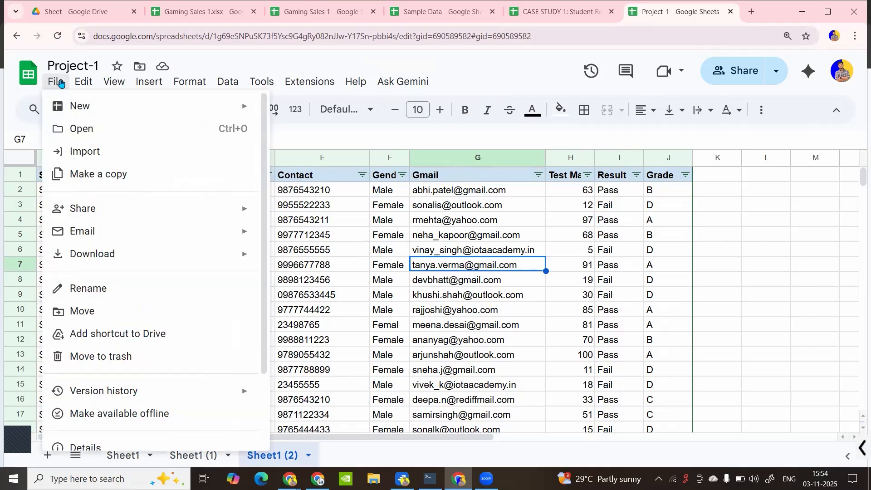
mouse_move(120, 253)
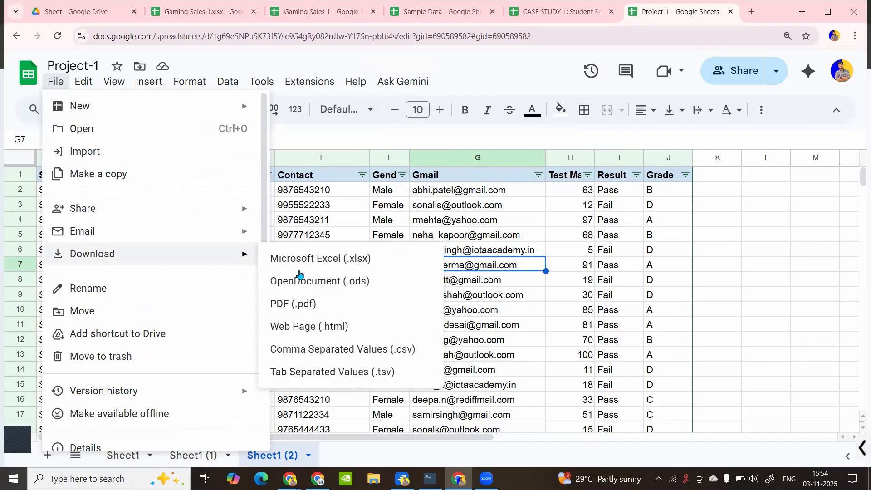
click(317, 311)
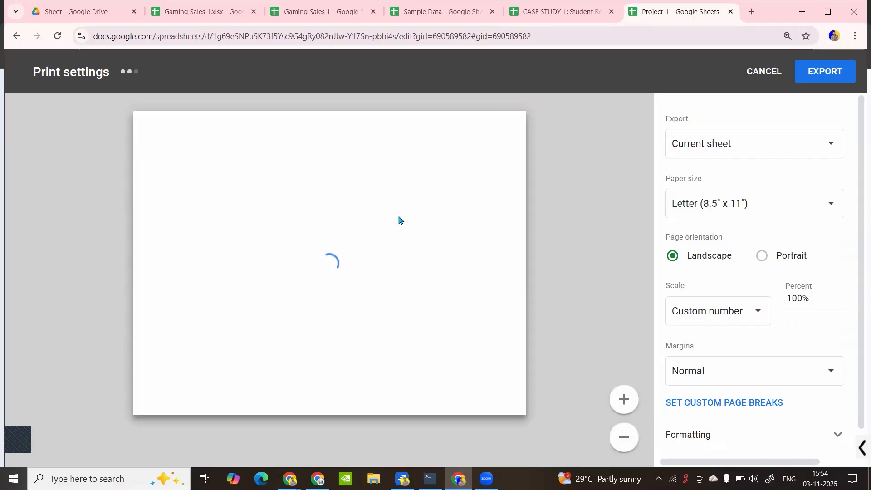
scroll(374, 253, down, 20)
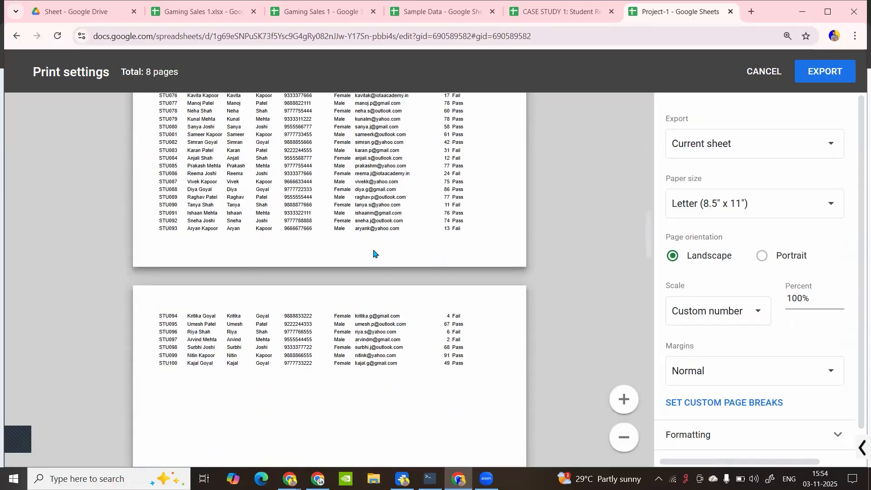
scroll(373, 253, up, 8)
scroll(374, 252, up, 15)
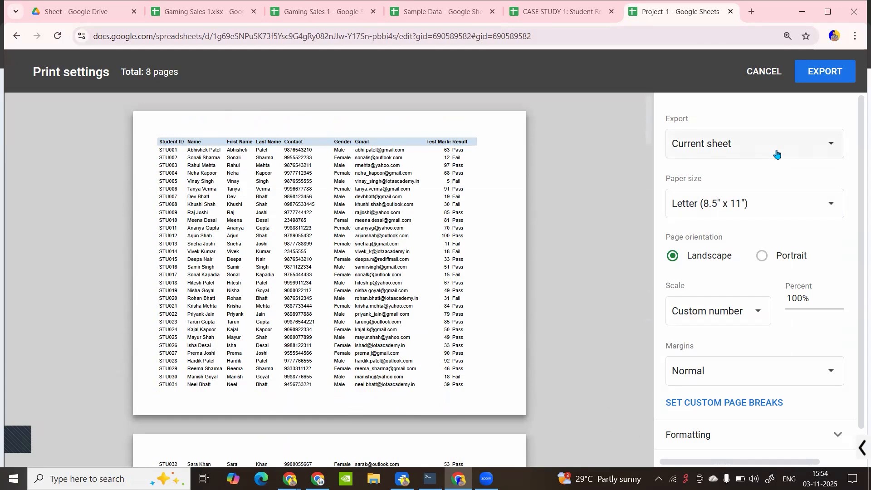
Export the PDF in landscape on Legal (8.5" x 14") paper
click(762, 256)
click(716, 257)
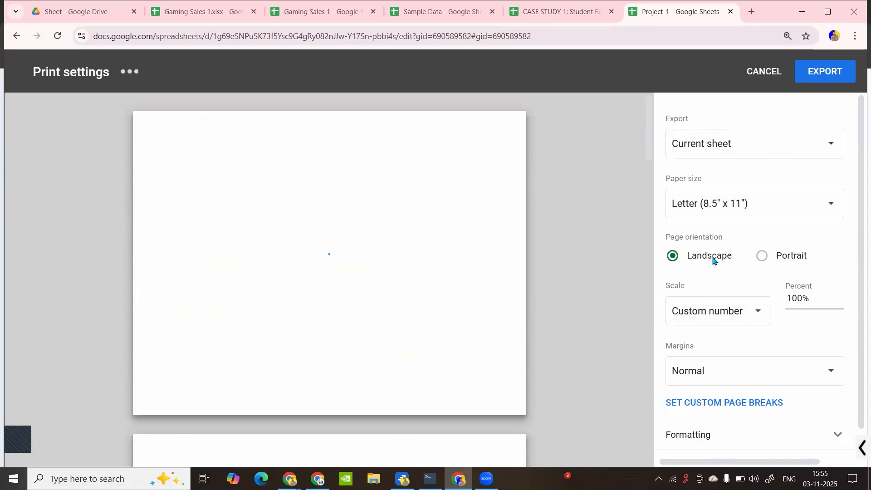
click(744, 204)
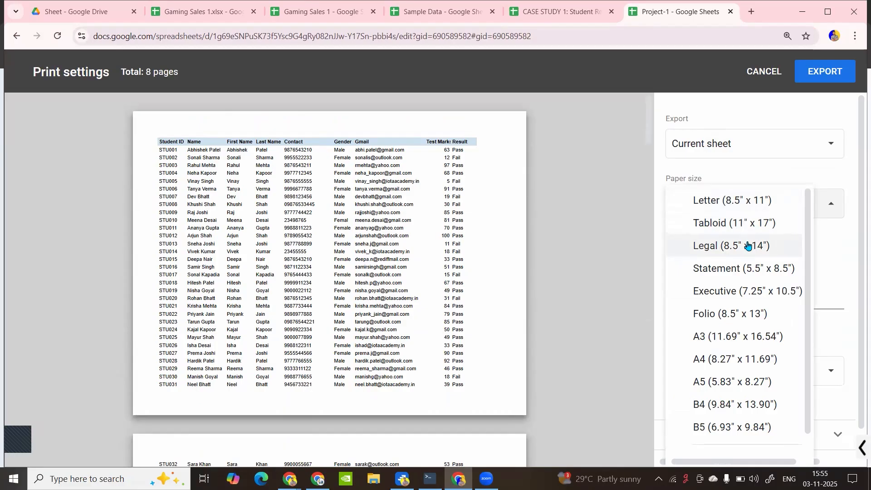
click(738, 249)
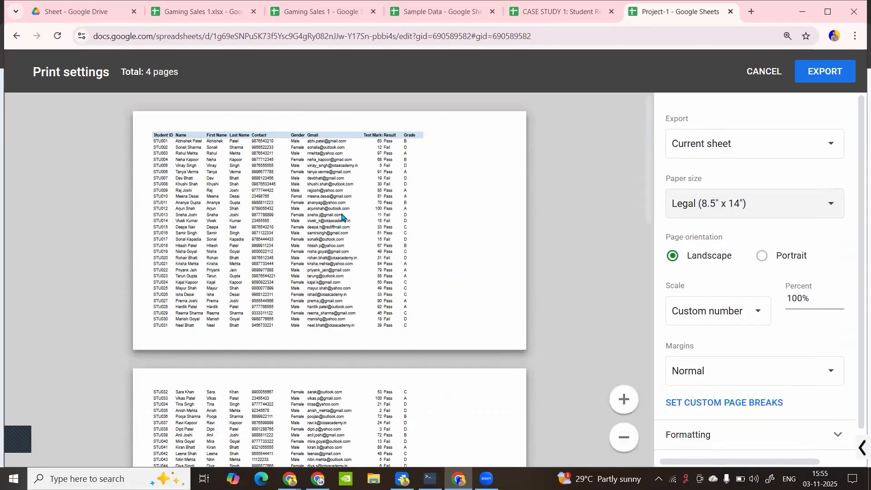
scroll(341, 216, down, 15)
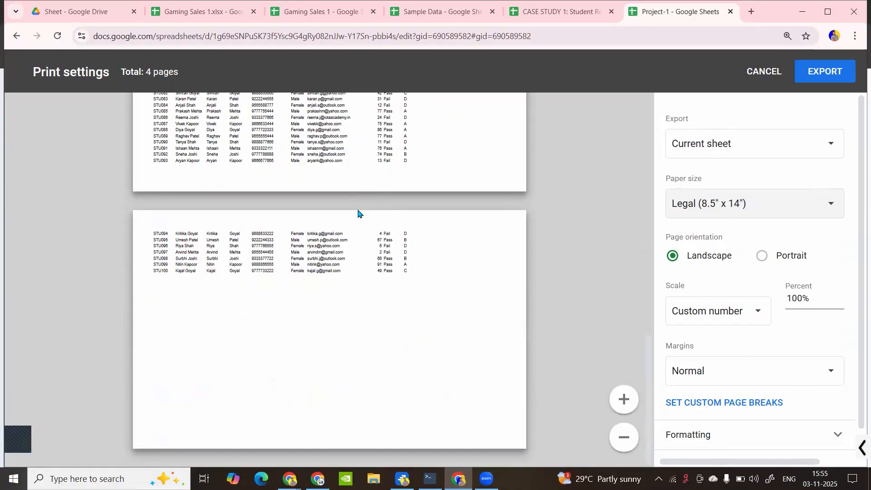
scroll(358, 213, up, 15)
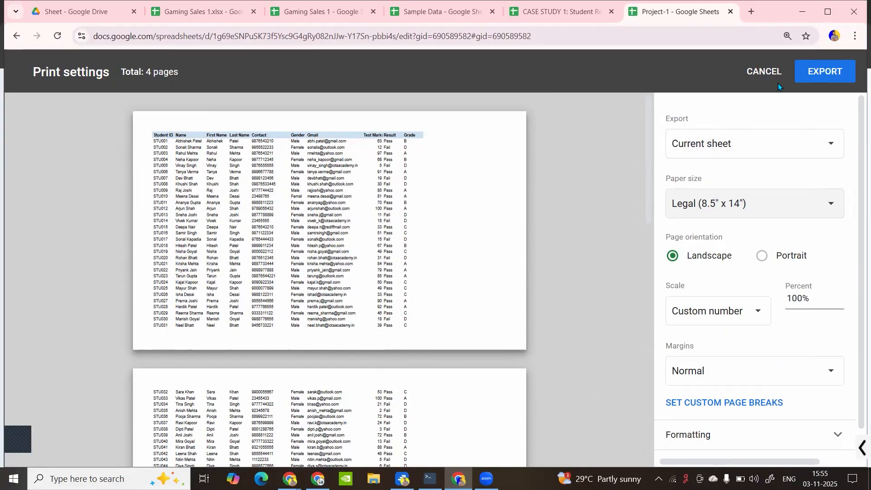
click(802, 72)
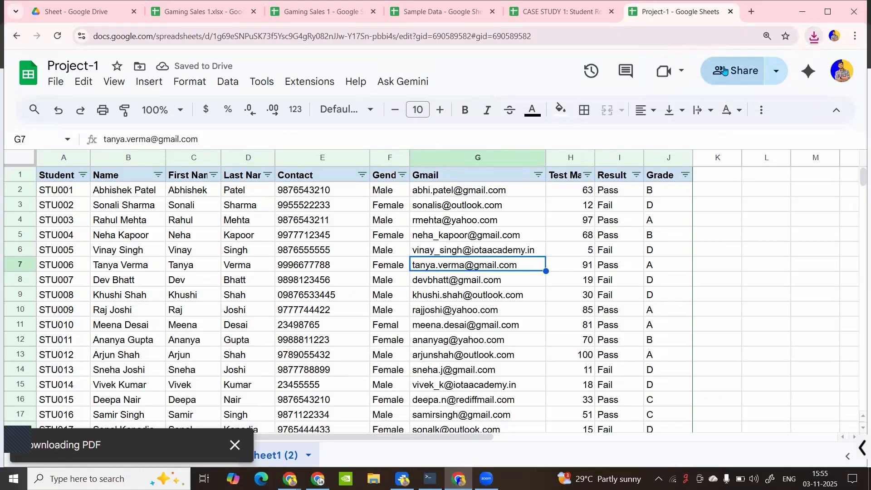
click(815, 37)
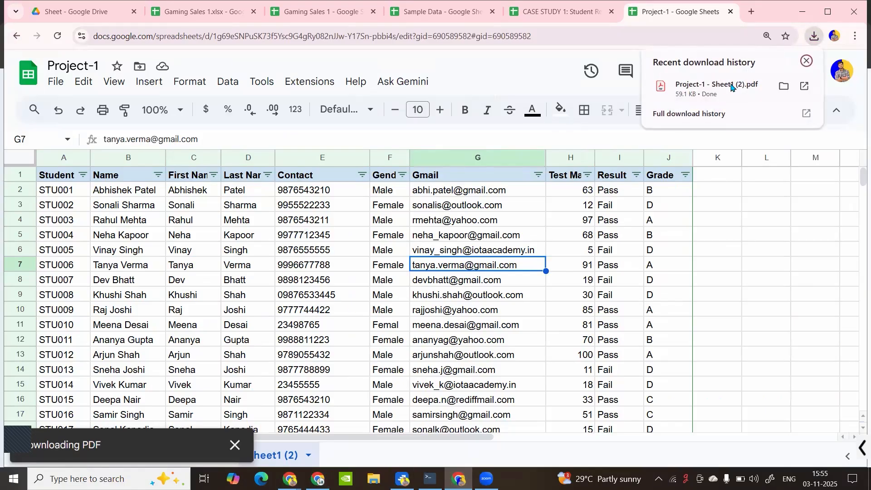
click(717, 86)
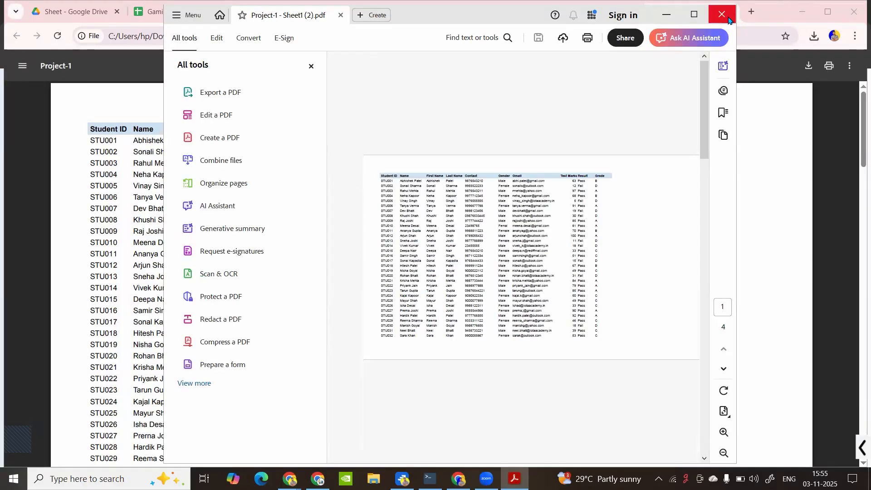
click(723, 15)
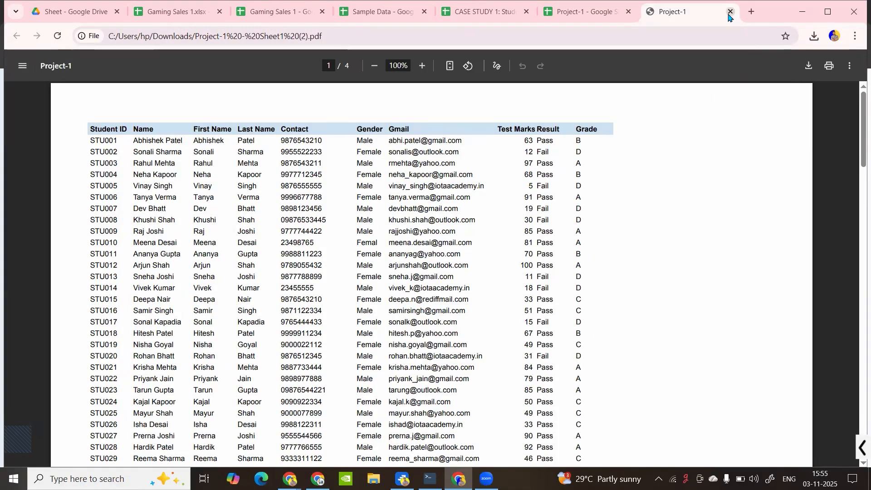
click(730, 13)
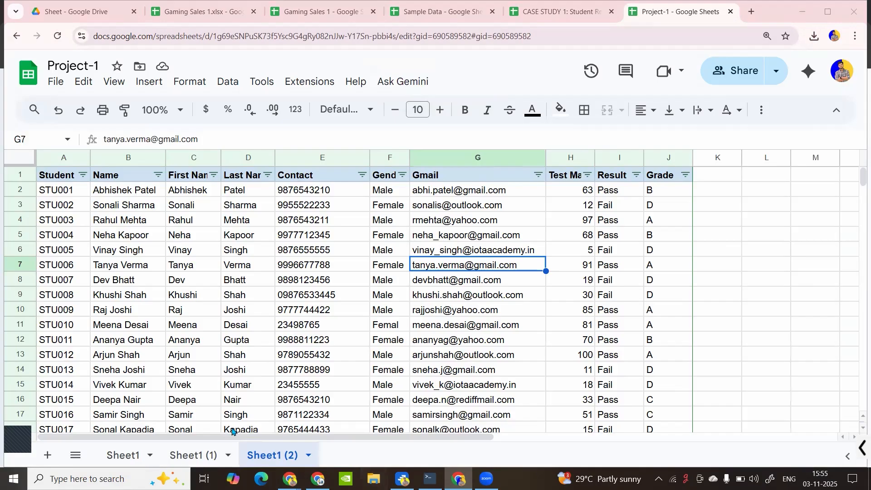
click(373, 479)
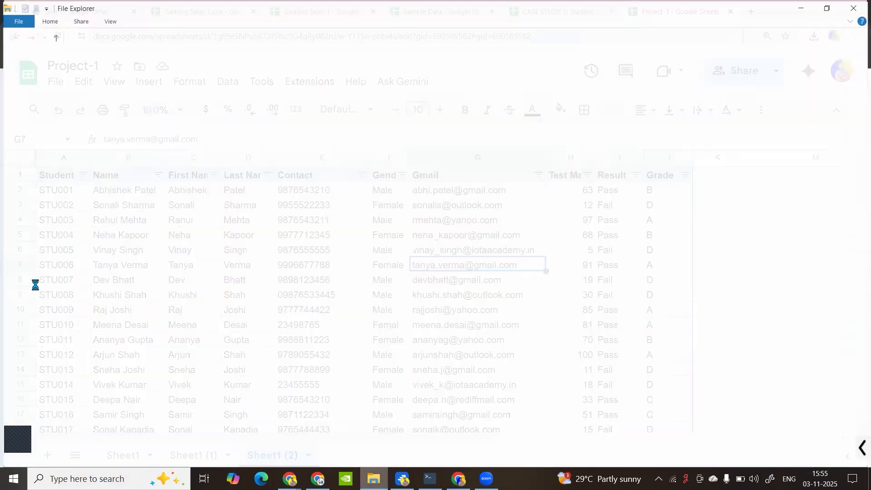
click(47, 267)
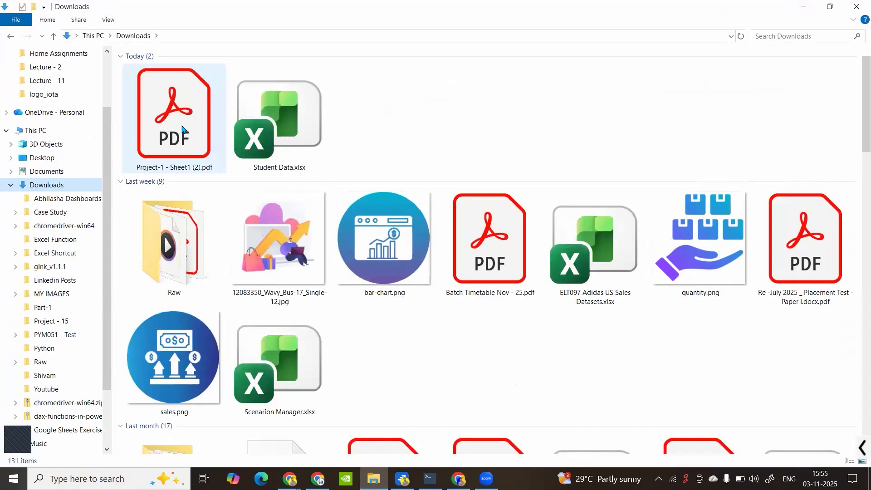
click(803, 6)
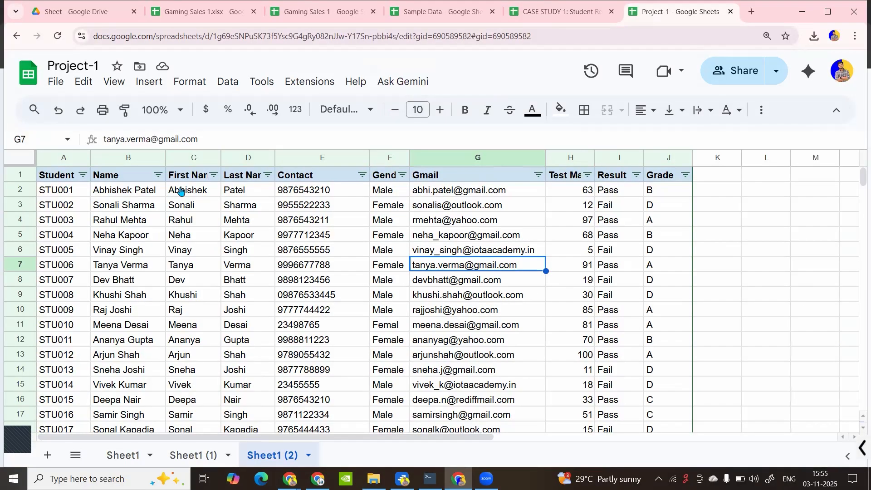
Open Share with others from the File menu, close it, and reopen the File menu
click(58, 81)
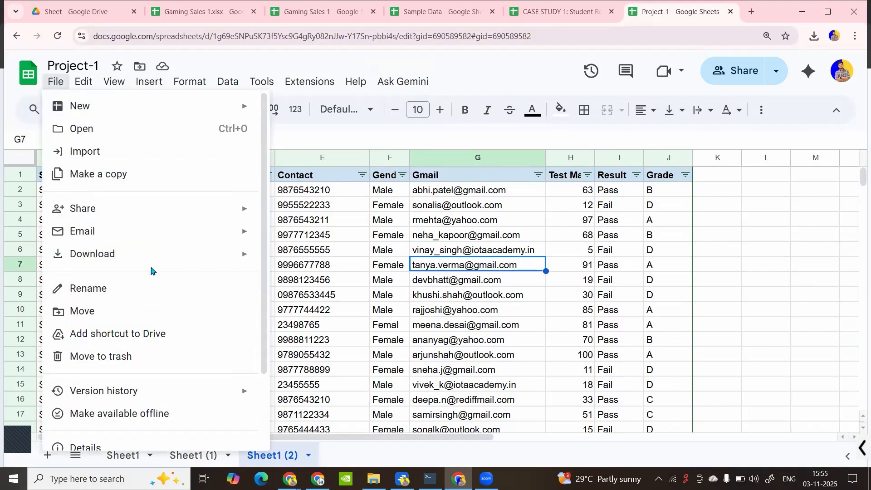
mouse_move(245, 254)
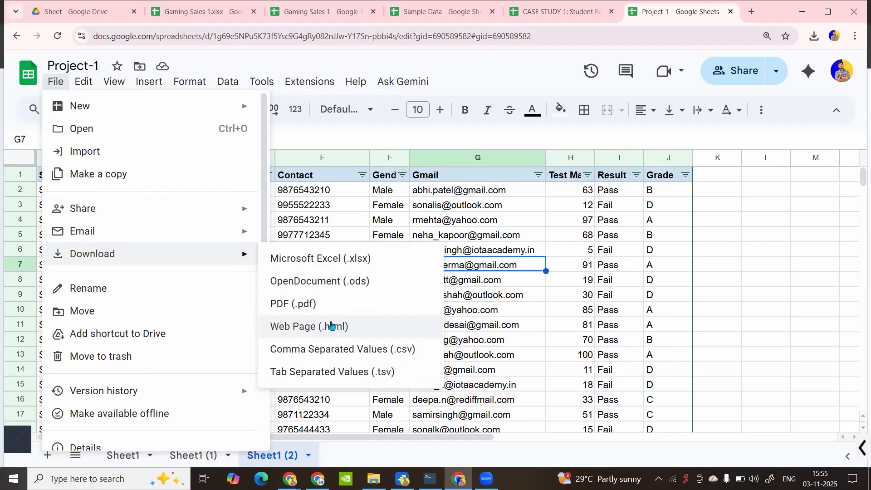
mouse_move(202, 208)
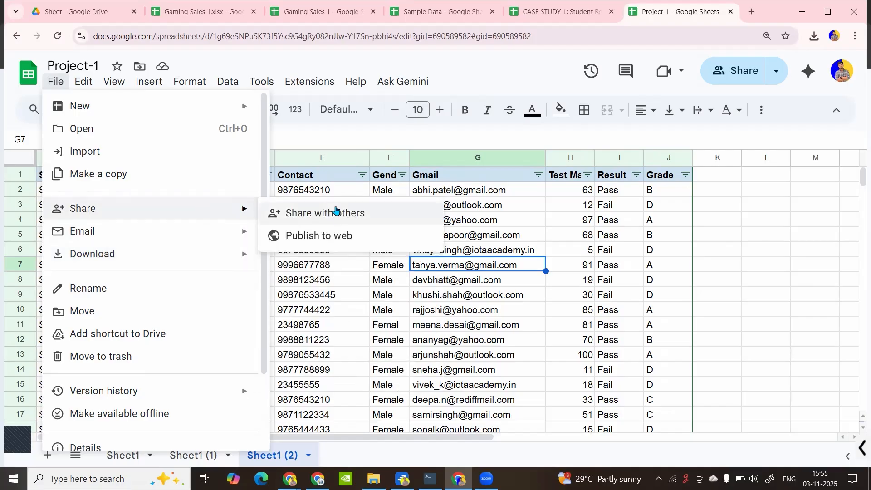
click(346, 219)
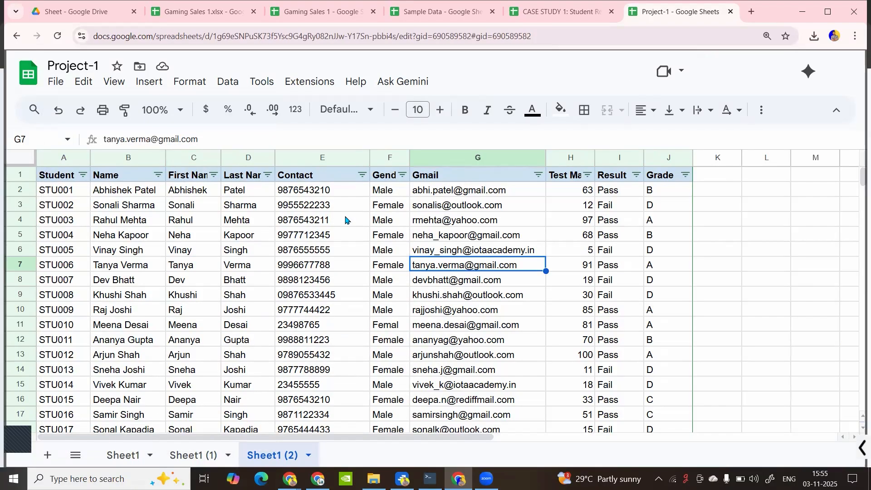
click(571, 397)
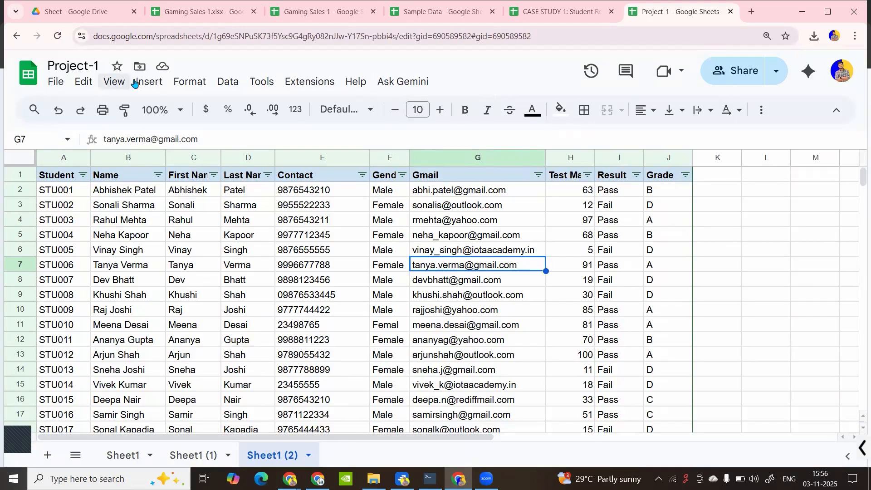
click(56, 82)
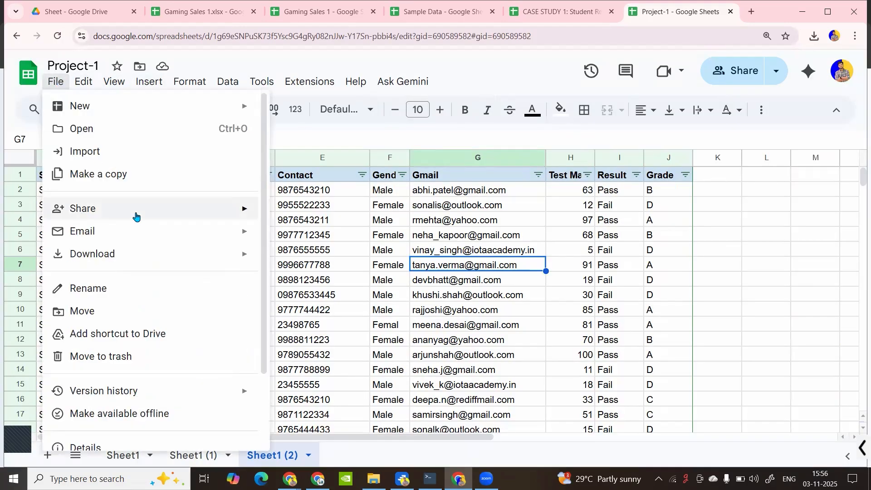
Open Publish to web and choose Sheet1 (2) as a Web page on the Link tab
mouse_move(259, 202)
click(307, 236)
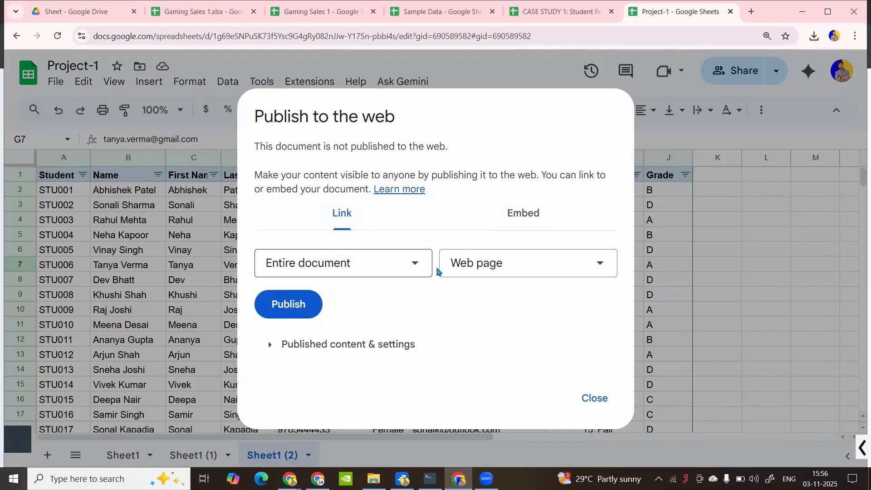
click(381, 262)
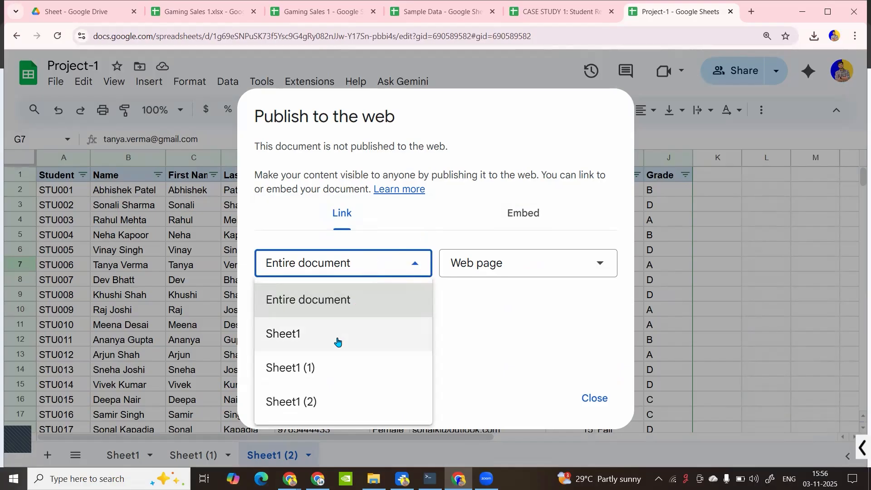
click(334, 403)
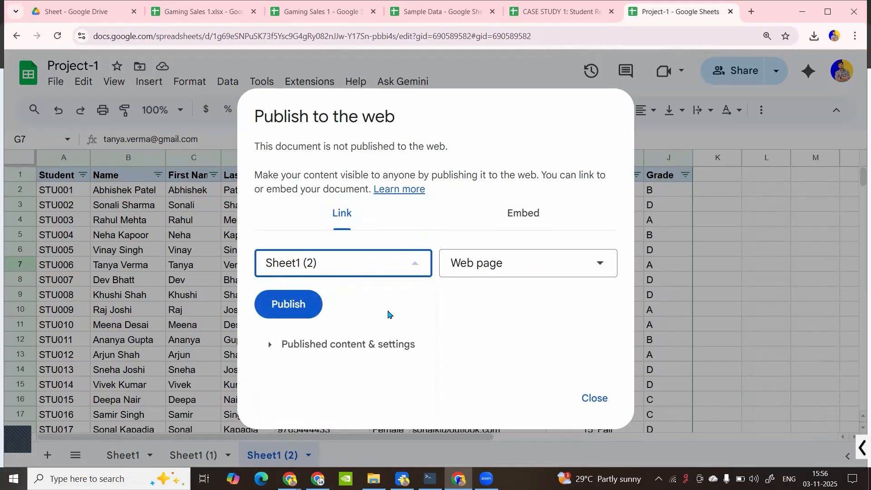
click(481, 276)
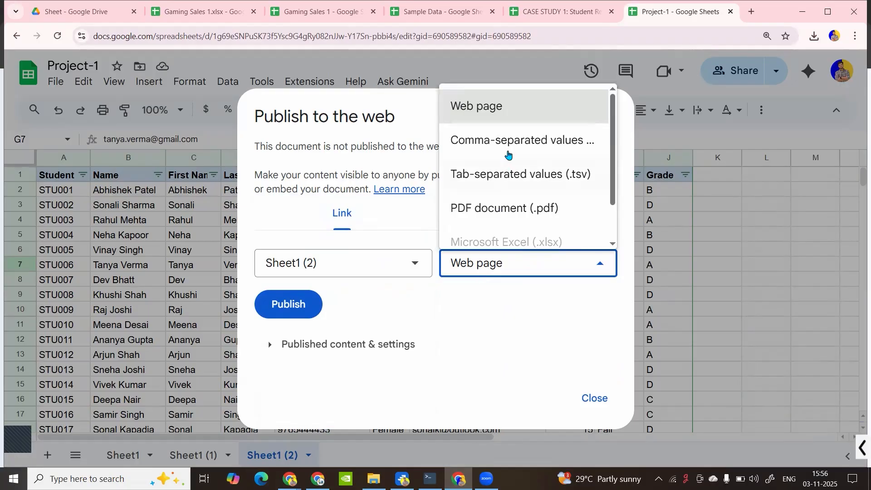
click(452, 322)
click(520, 214)
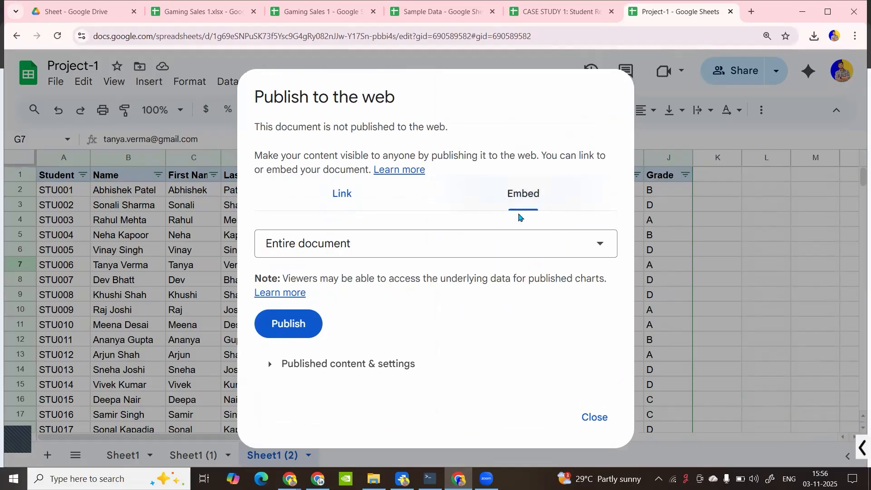
click(341, 193)
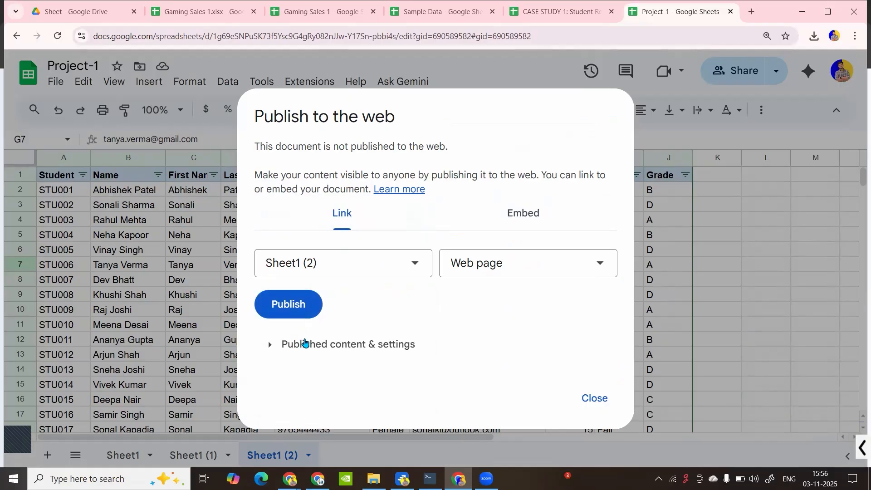
Review Published content & settings, keeping Sheet1 (2) as the published sheet
click(305, 343)
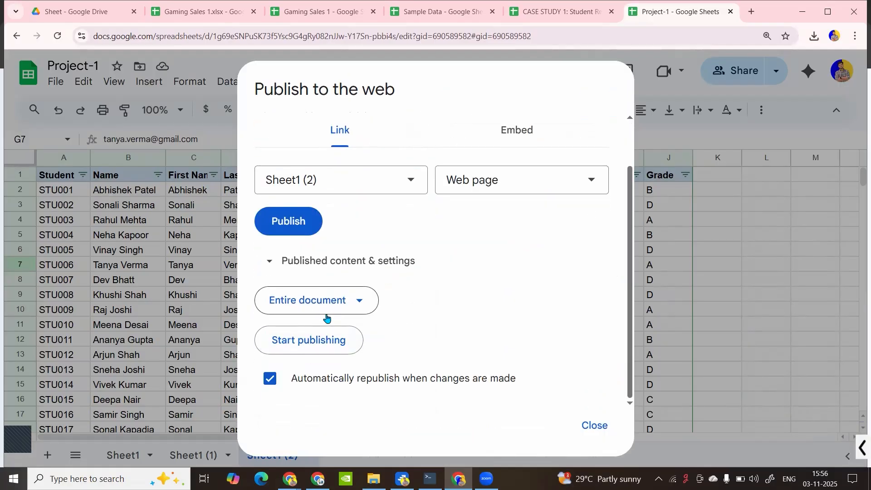
click(344, 307)
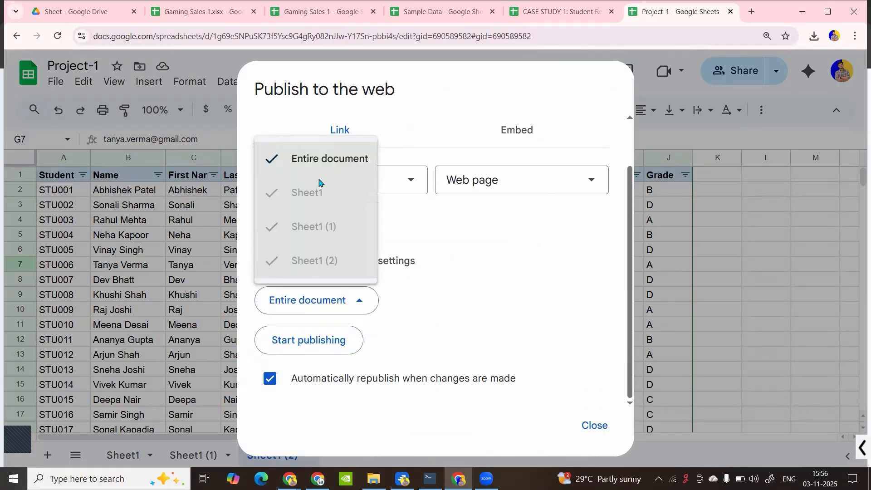
click(446, 277)
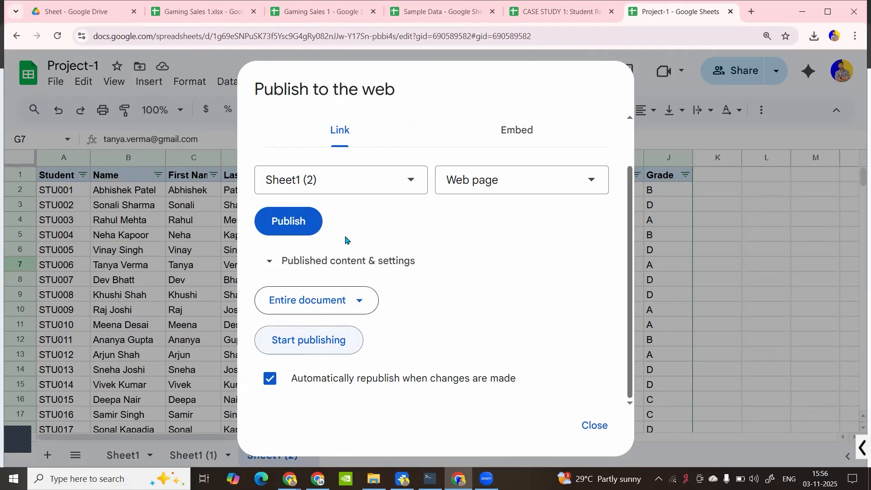
click(370, 172)
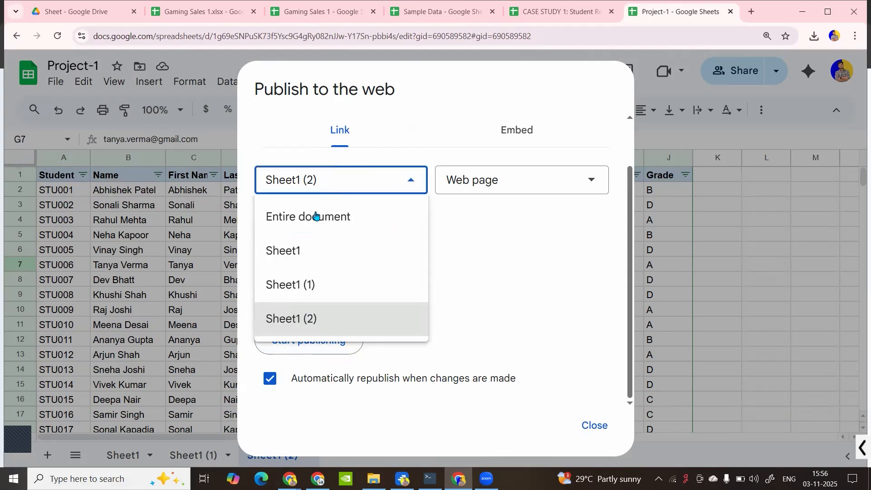
click(318, 216)
click(327, 307)
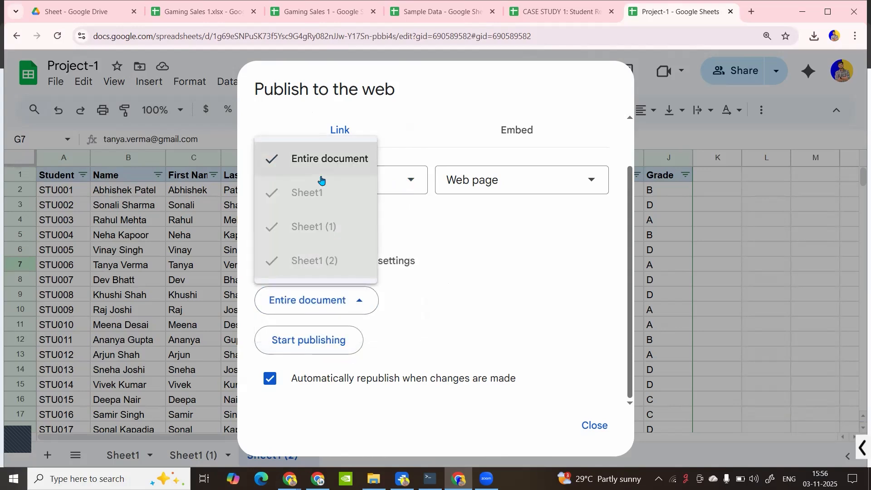
click(420, 275)
click(376, 179)
click(309, 318)
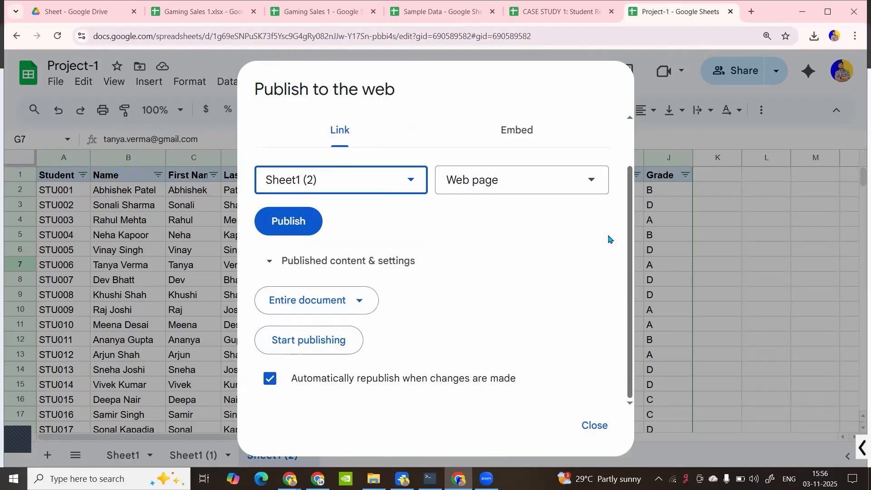
scroll(362, 334, up, 2)
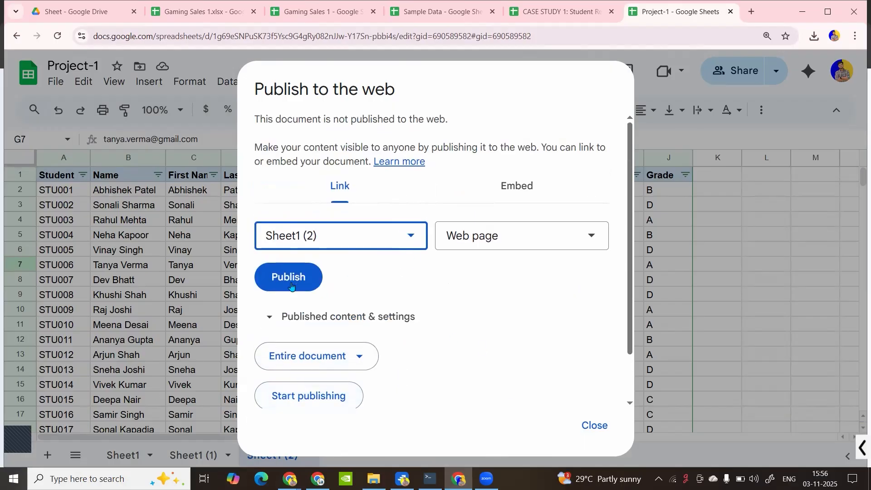
Publish Sheet1 (2) as a web page, copy the generated public URL, and close the window
click(291, 285)
click(482, 111)
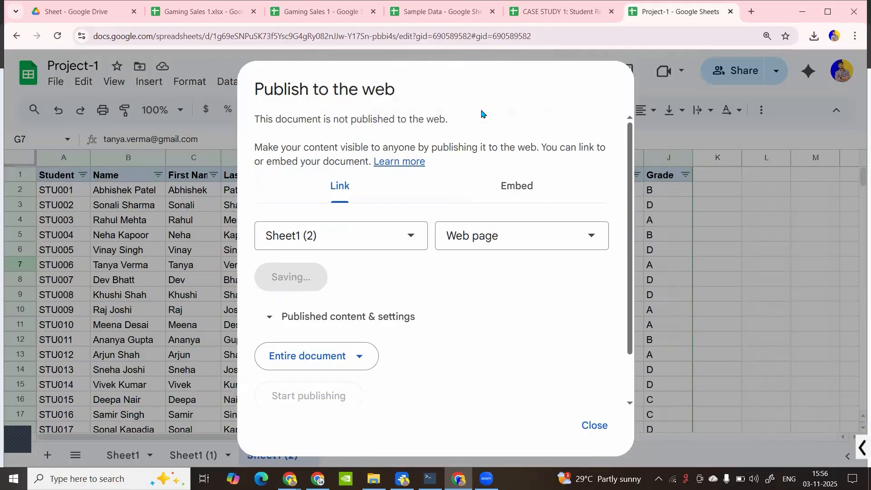
scroll(407, 268, down, 4)
scroll(408, 272, up, 4)
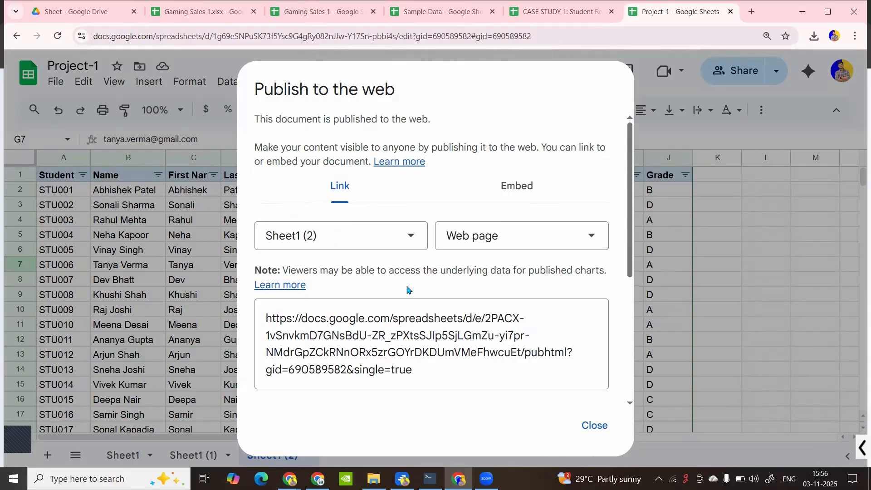
scroll(407, 290, down, 4)
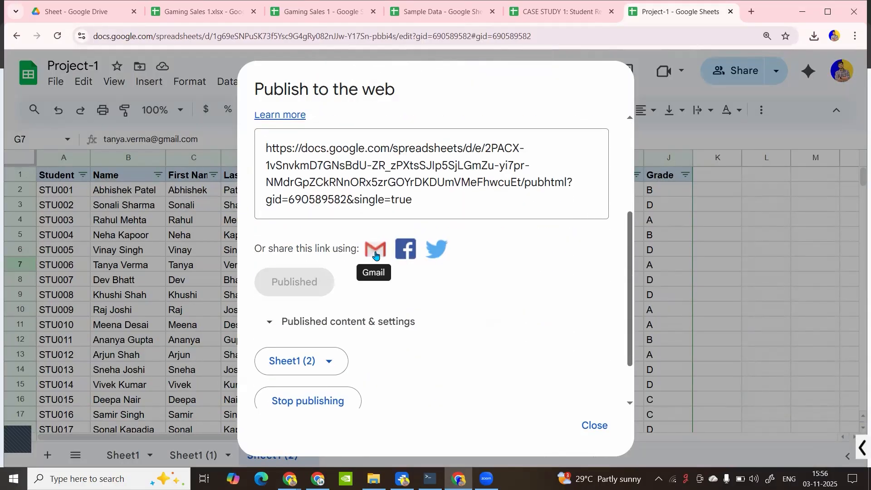
scroll(374, 334, down, 1)
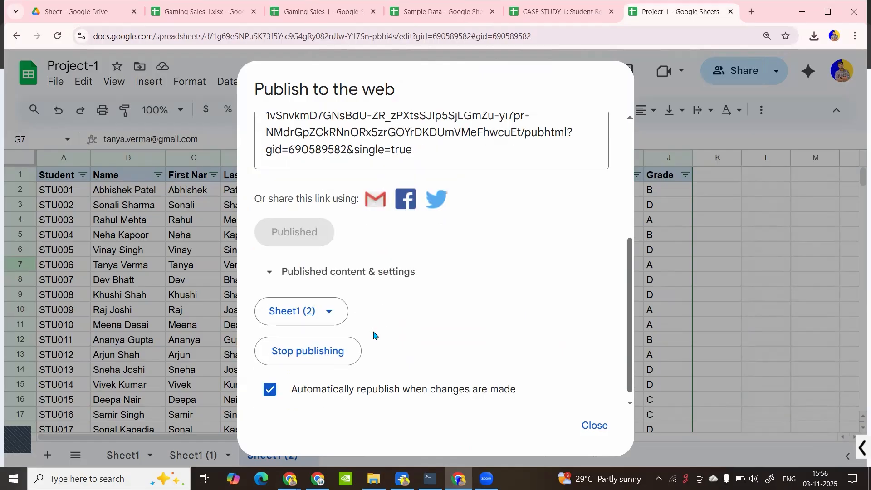
scroll(408, 308, up, 5)
click(422, 366)
key(ctrl+c)
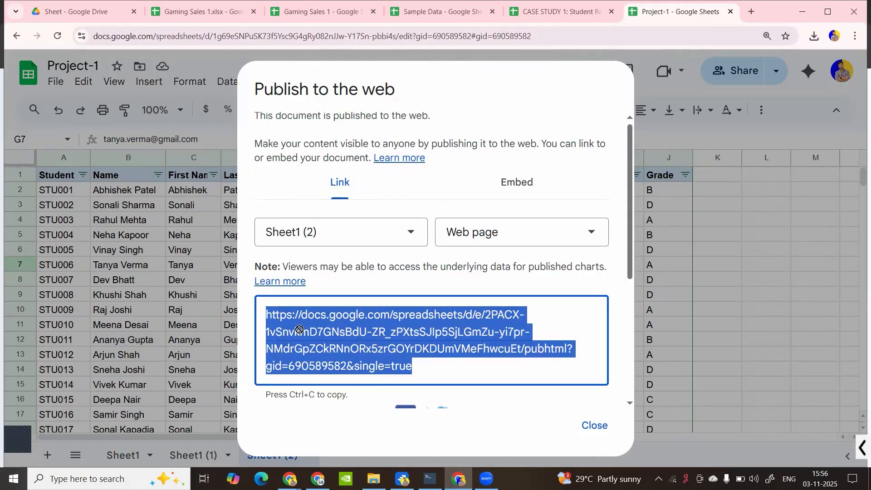
click(586, 425)
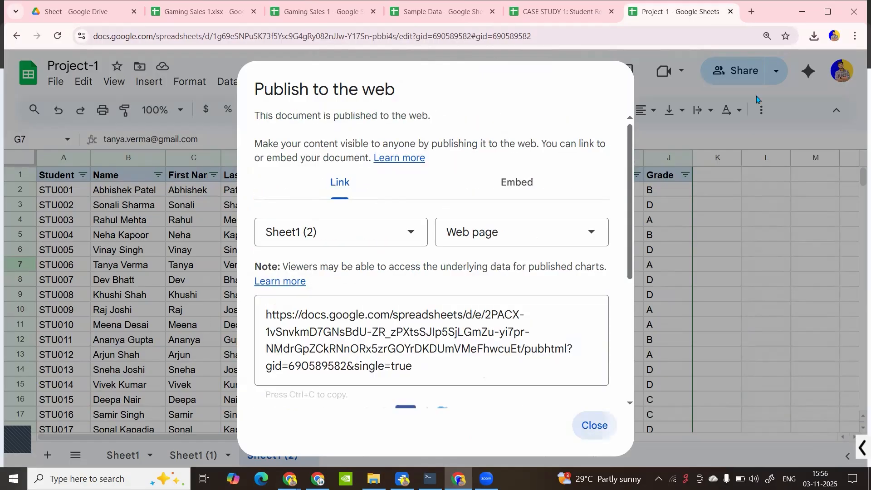
Open a new browser tab, then open Project-1's sharing settings
key(ctrl+t)
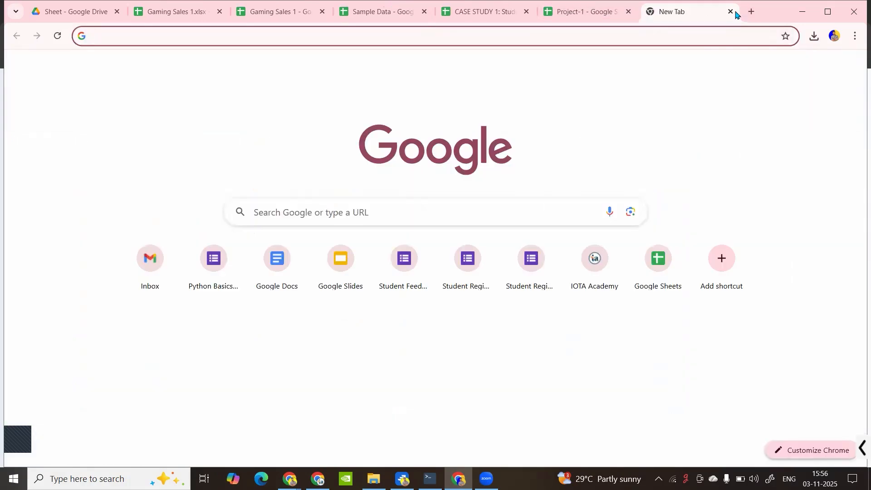
click(570, 10)
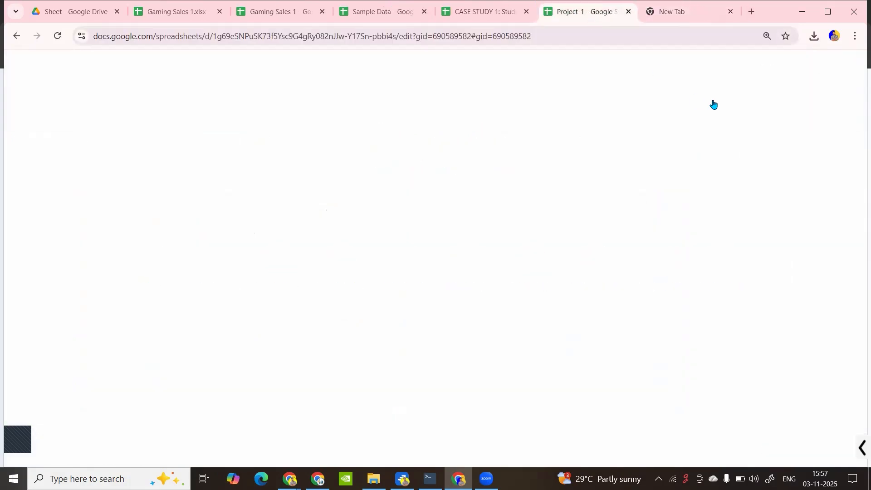
click(737, 78)
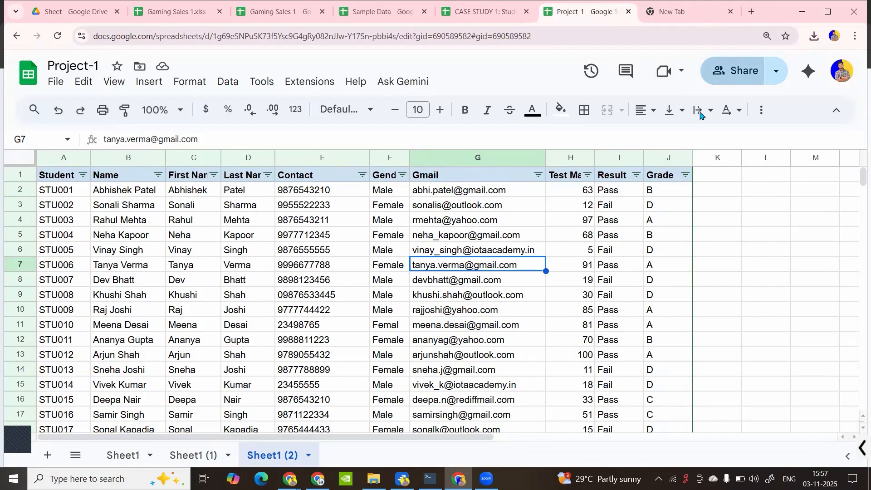
Load the copied published Sheet1 (2) link in the new tab
click(685, 7)
key(ctrl+v)
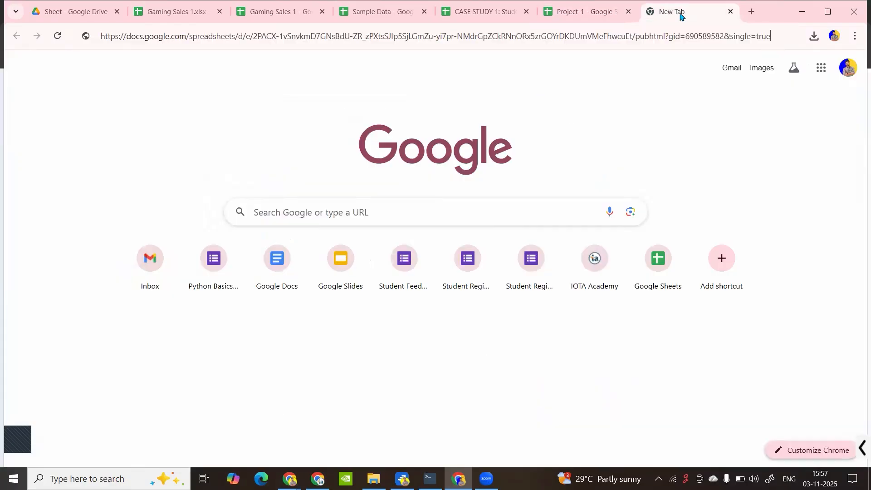
key(Return)
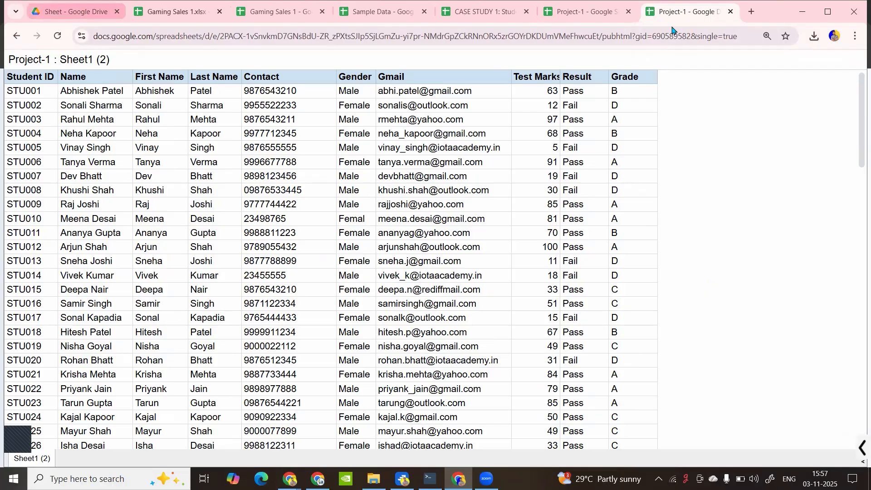
Open iotaacademy.in in another tab, view the published sheet, then return to Project-1
click(753, 12)
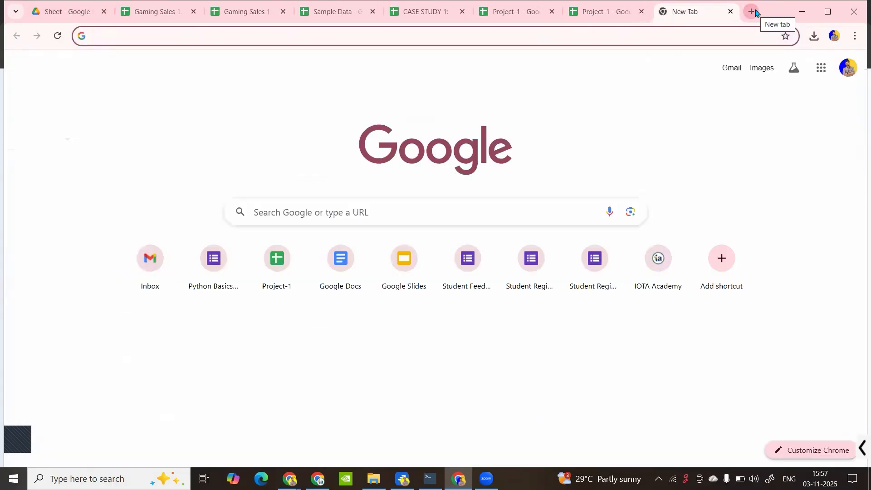
text(iotaacademy.in)
key(Return)
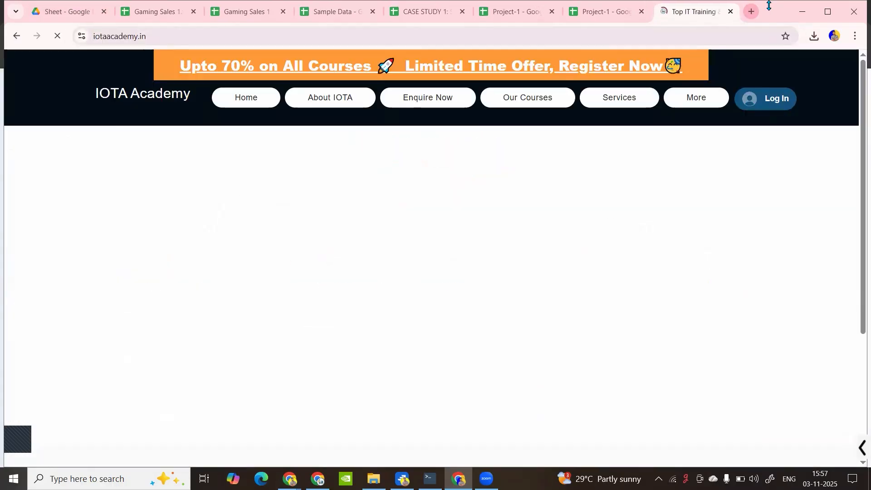
key(ctrl+shift+Tab)
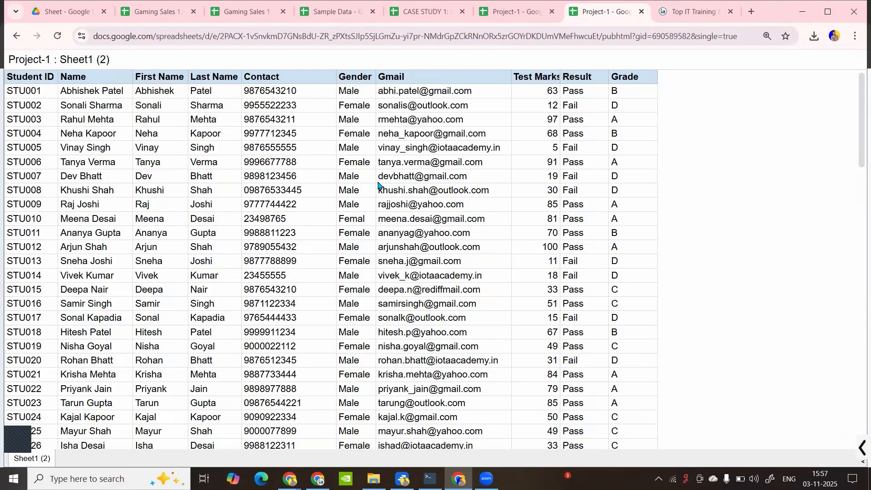
scroll(378, 183, down, 10)
scroll(378, 183, up, 10)
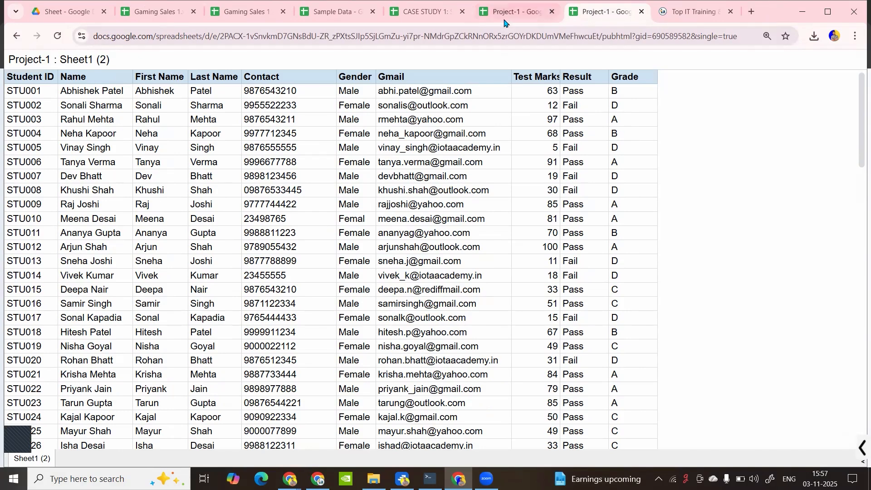
key(ctrl+shift+Tab)
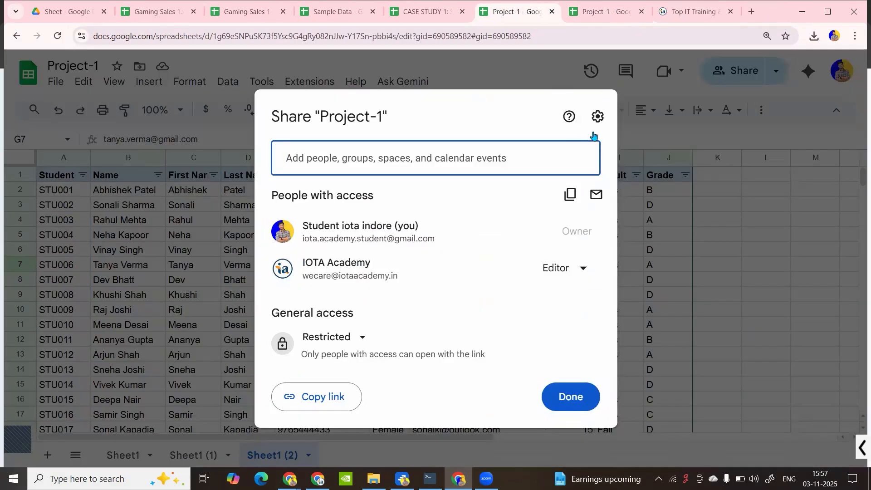
Review the published Sheet1 (2) tab, then close Project-1's Share dialog and open the File menu
click(652, 222)
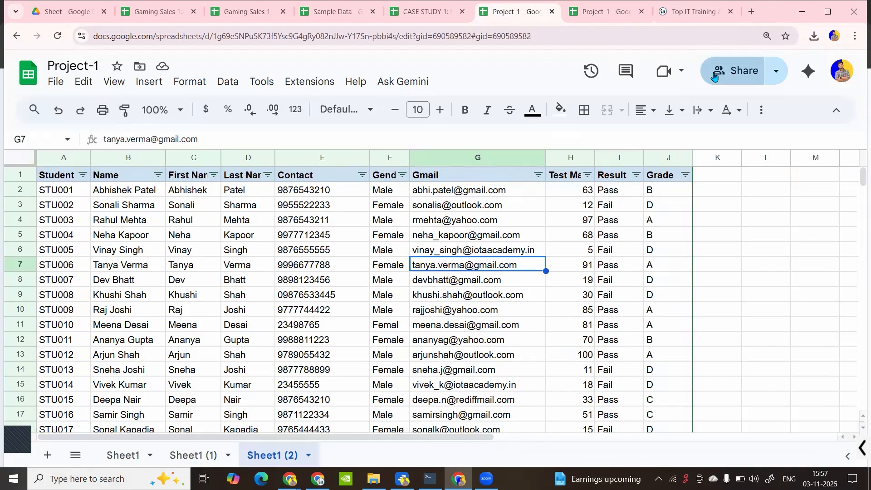
click(714, 76)
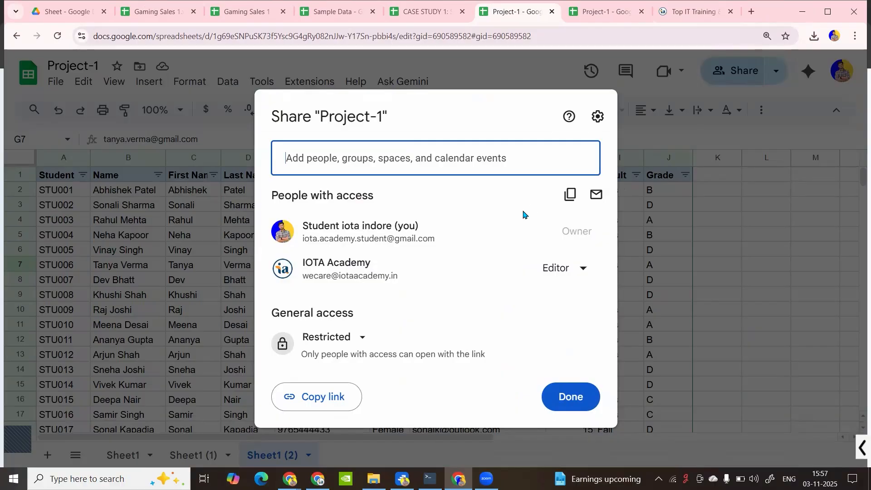
click(612, 7)
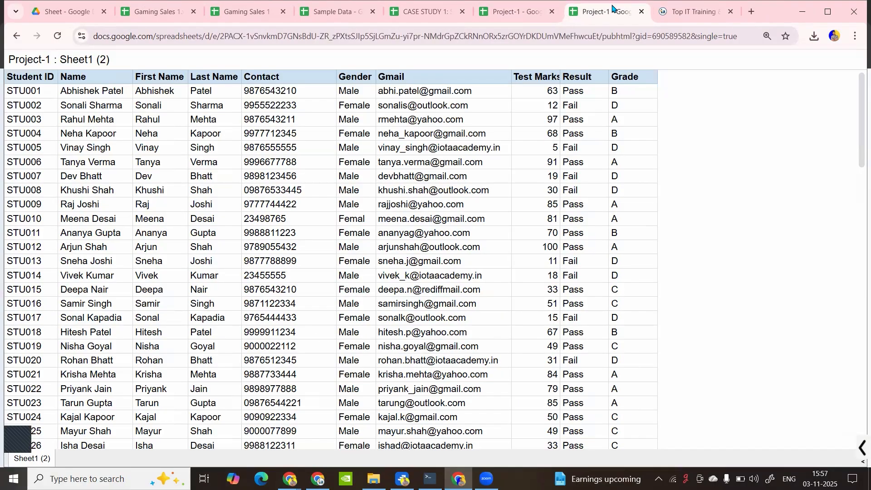
scroll(282, 195, down, 20)
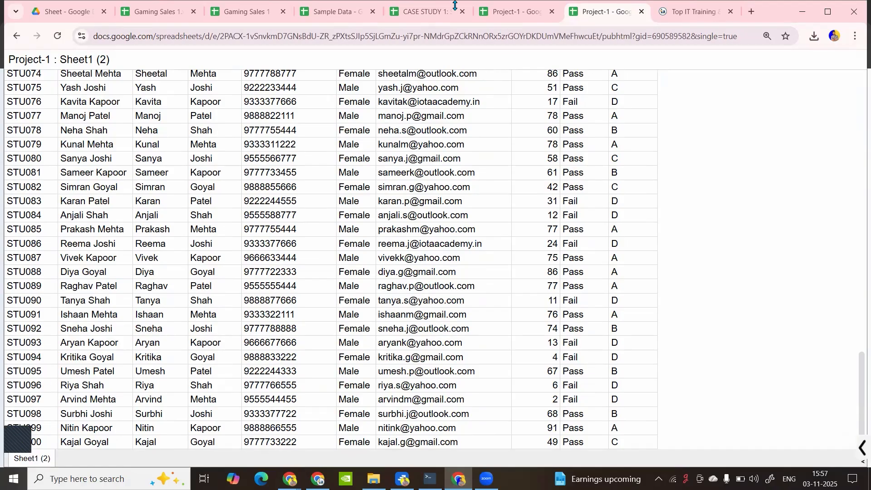
click(510, 9)
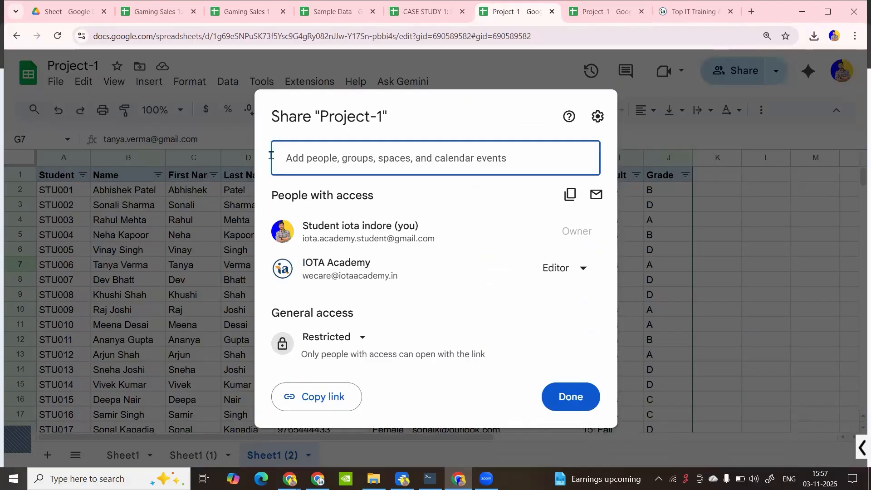
click(686, 170)
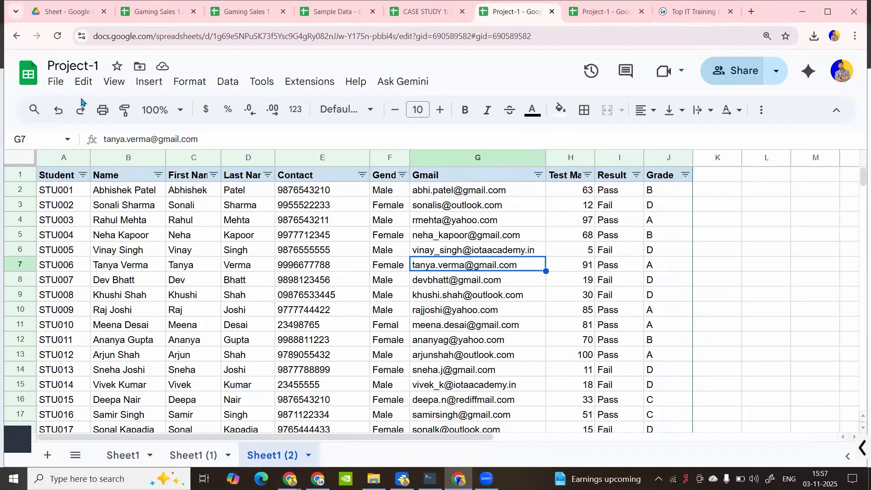
click(56, 82)
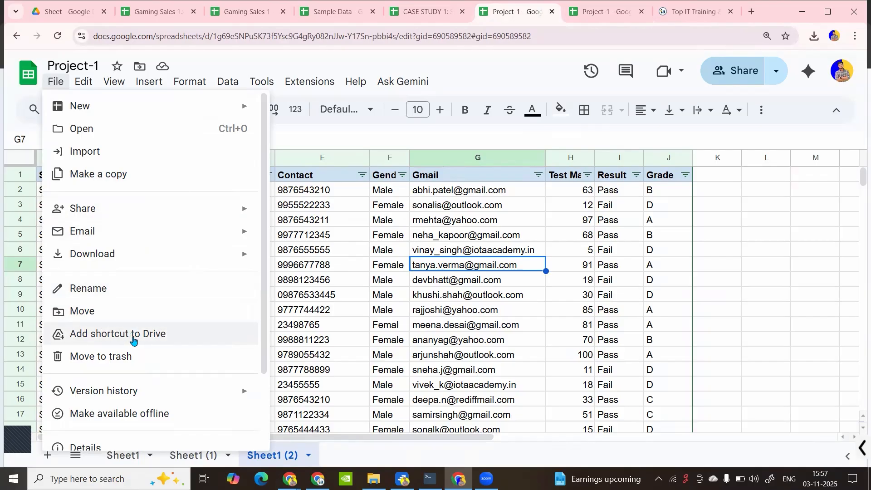
Browse Starred and Suggested destinations for a Project-1 Drive shortcut, then cancel it
click(114, 82)
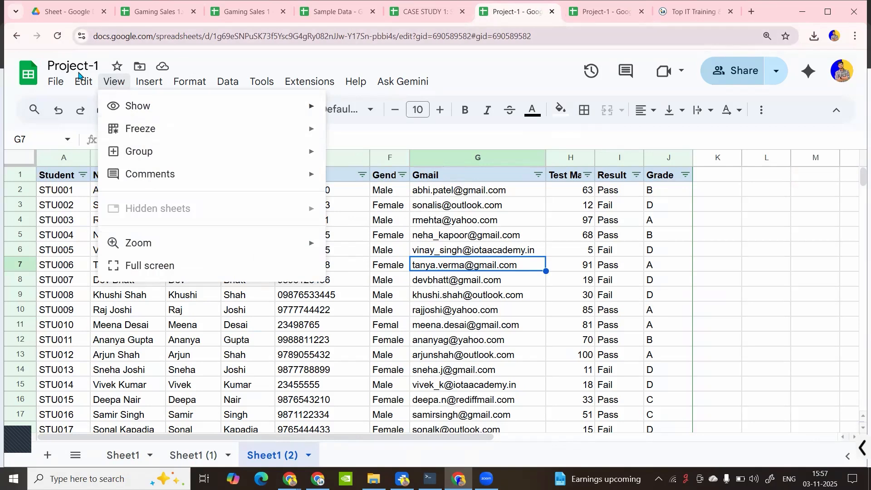
click(56, 82)
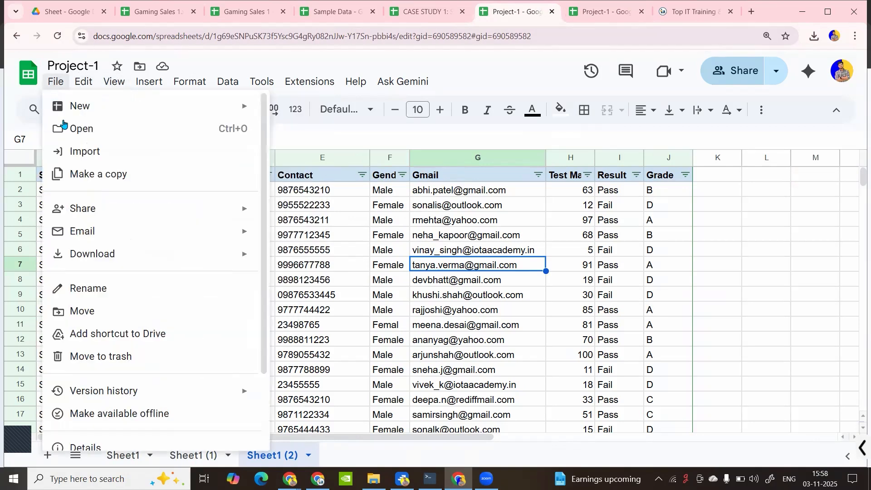
click(101, 333)
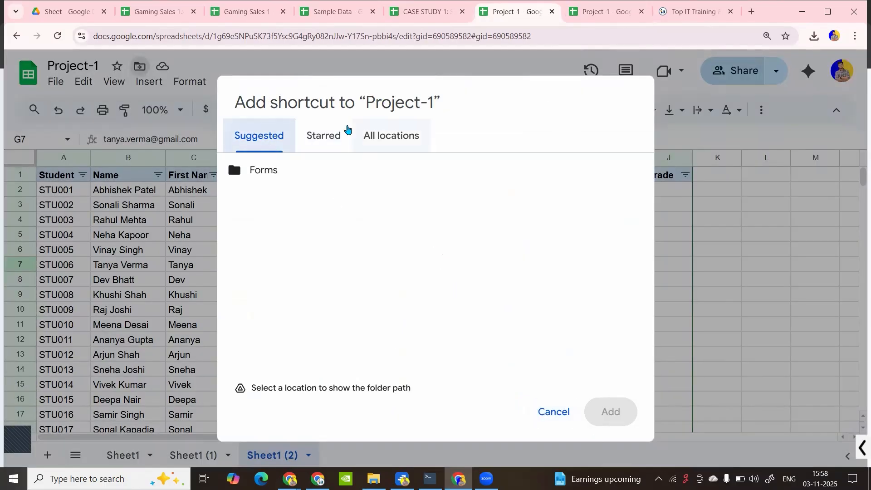
click(330, 133)
click(245, 141)
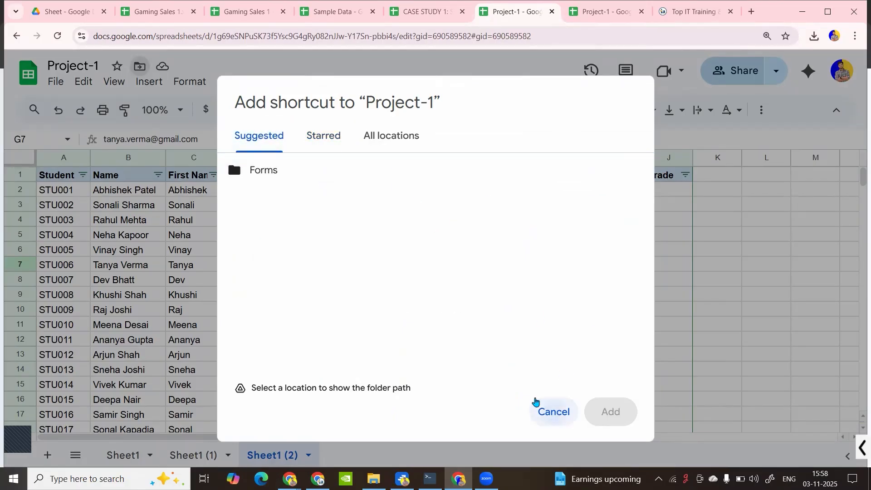
click(561, 413)
click(55, 84)
In the Drive Sheet folder, view Project-1's actions menu, dismiss it, and return to the spreadsheet
click(65, 11)
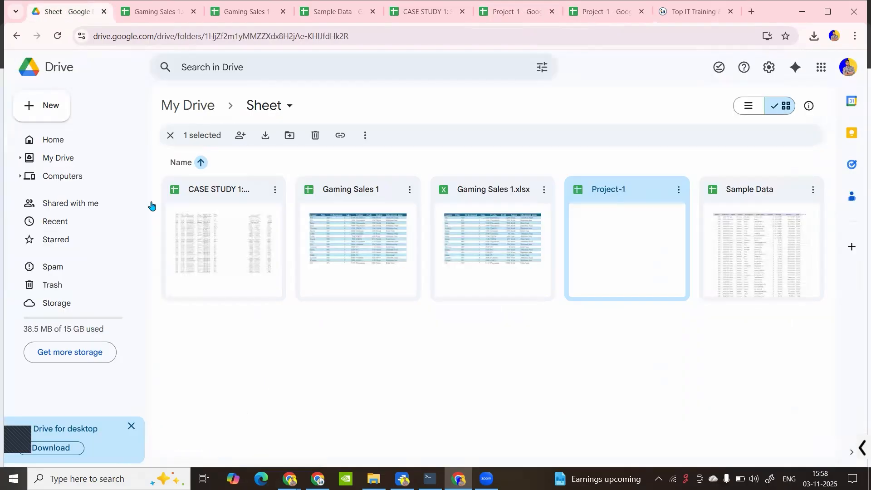
click(679, 190)
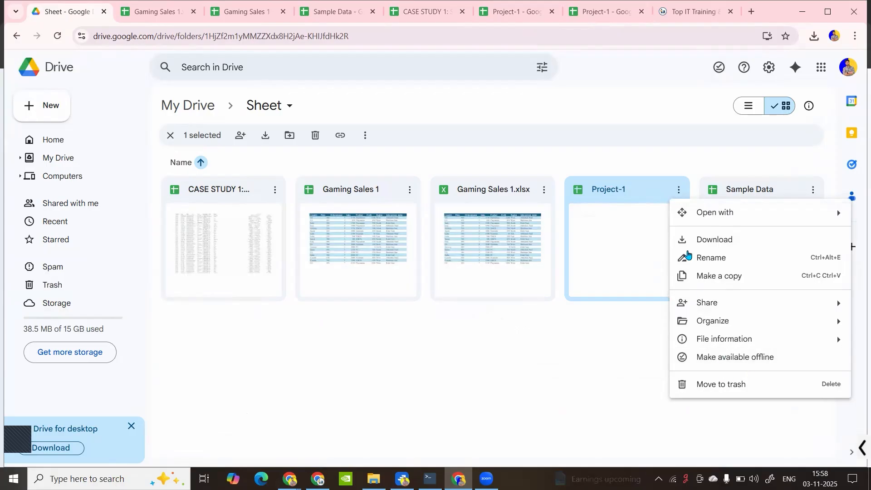
mouse_move(709, 304)
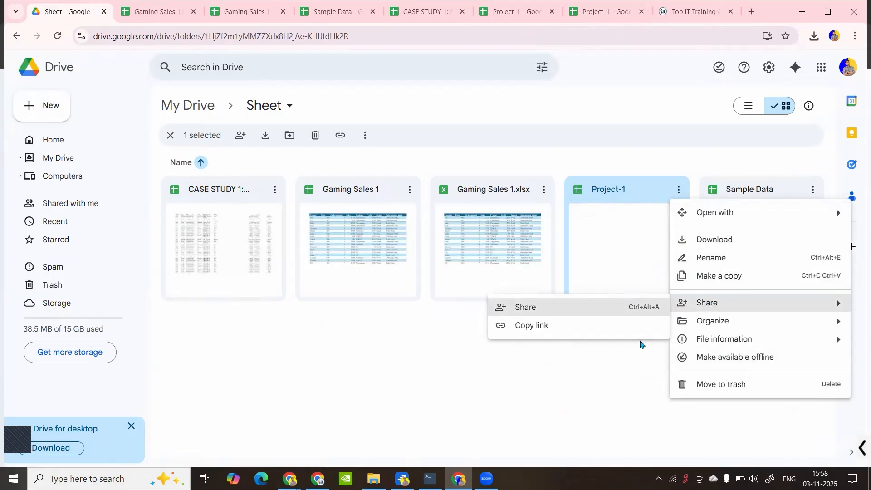
click(612, 381)
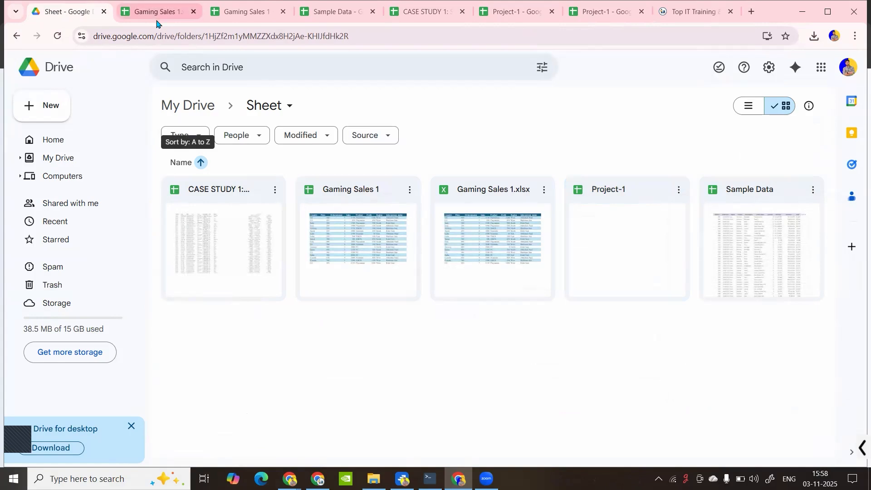
click(507, 13)
Browse the File menu, then open and close the open-a-file picker
click(55, 85)
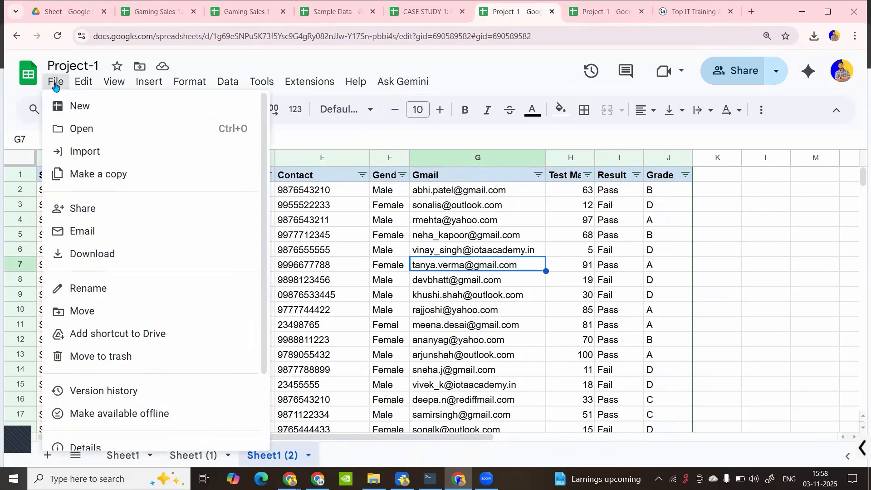
scroll(103, 335, down, 2)
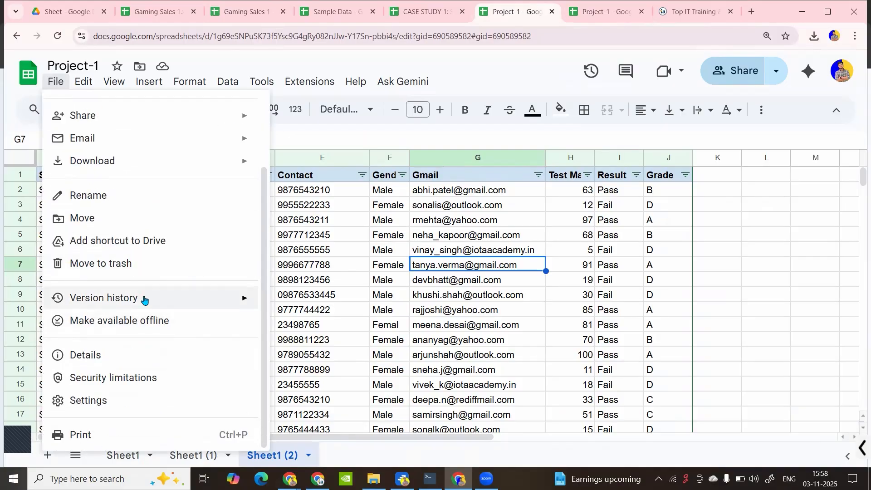
mouse_move(146, 300)
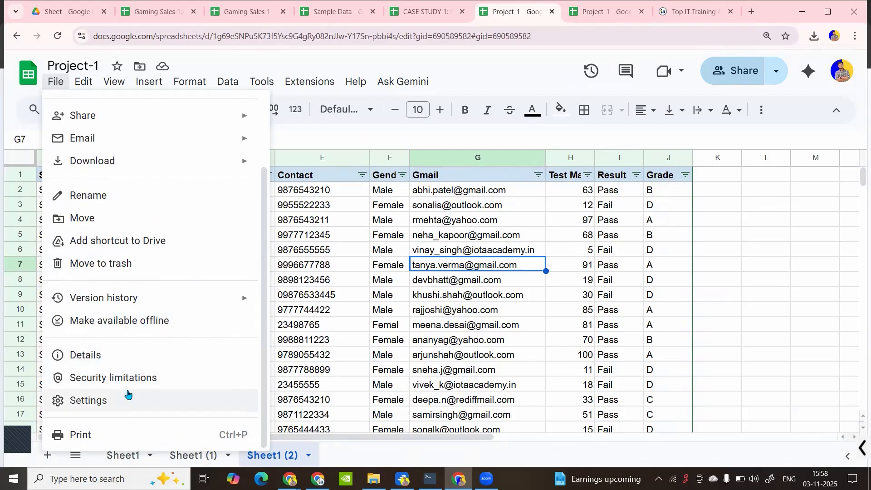
scroll(126, 385, up, 3)
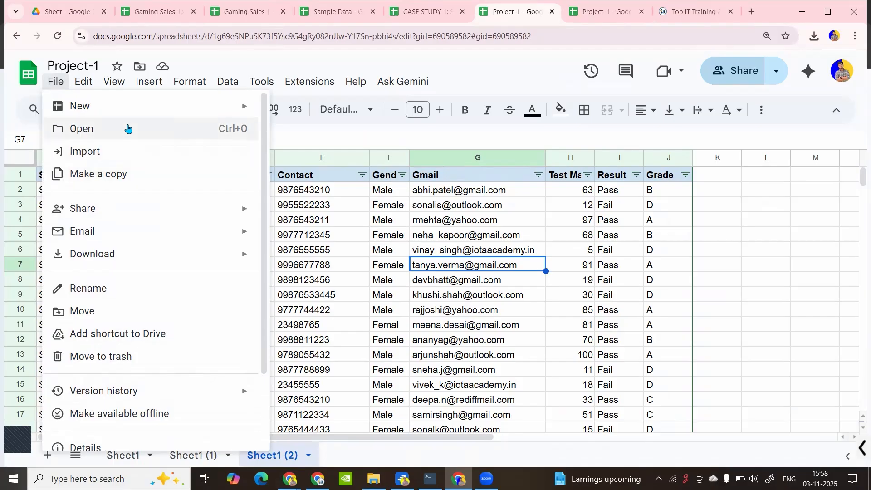
click(127, 128)
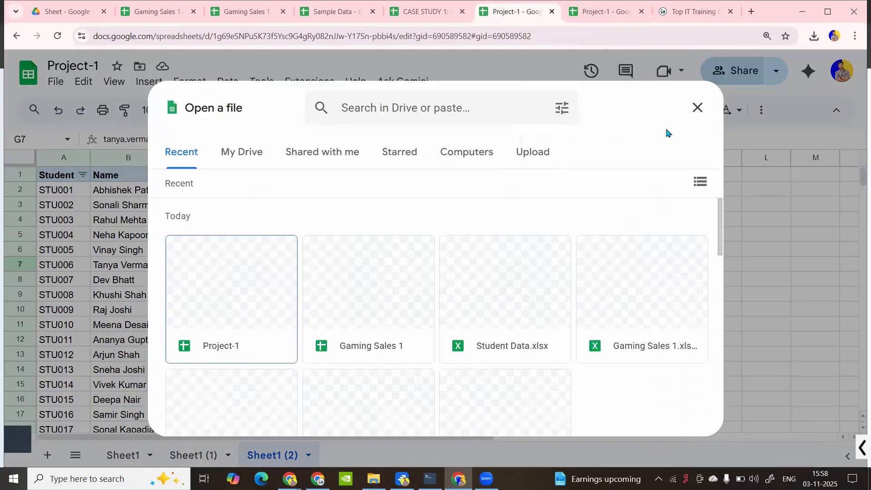
scroll(416, 241, down, 5)
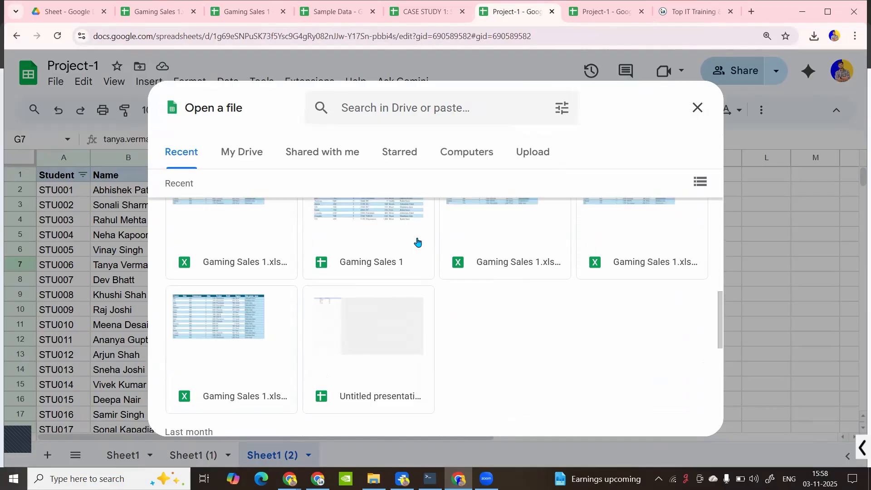
scroll(417, 241, up, 5)
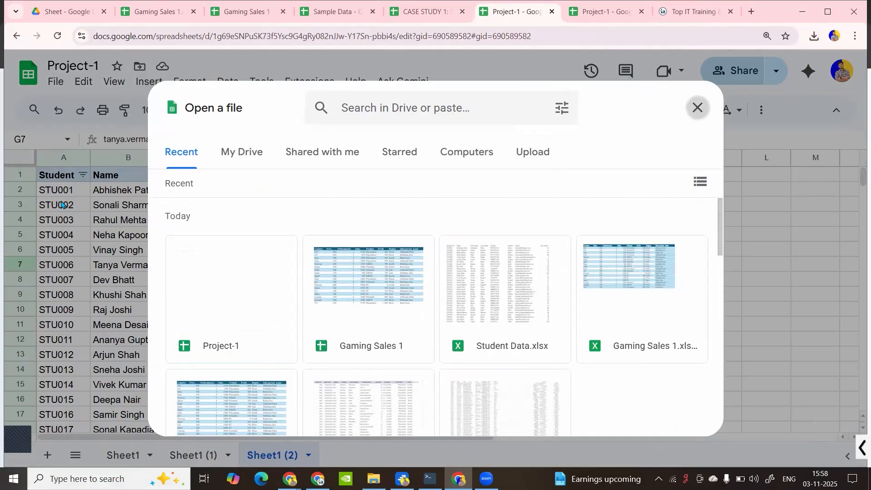
click(697, 108)
Look over Edit > Paste special, then dismiss it and scroll the sheet right
click(82, 83)
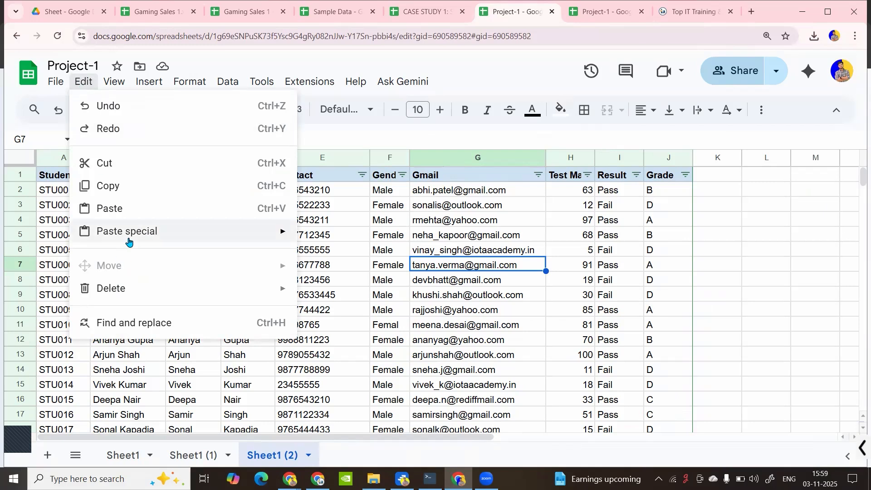
mouse_move(128, 242)
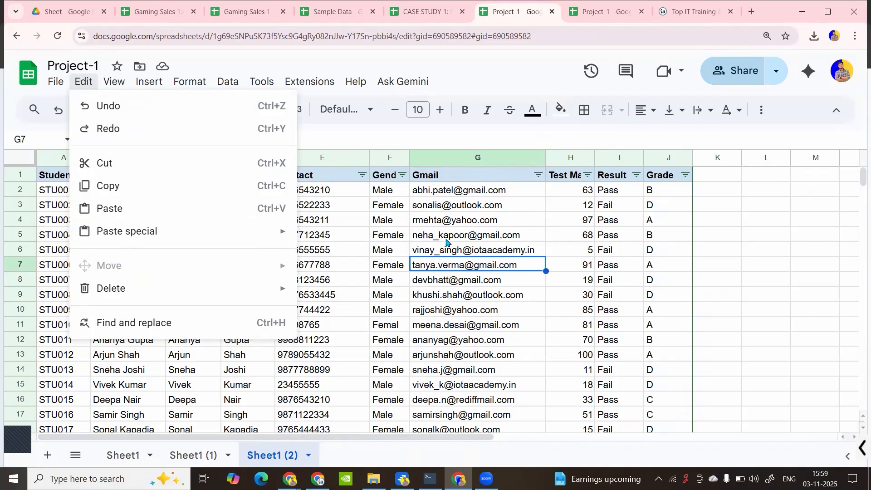
click(409, 205)
drag(449, 439, 600, 438)
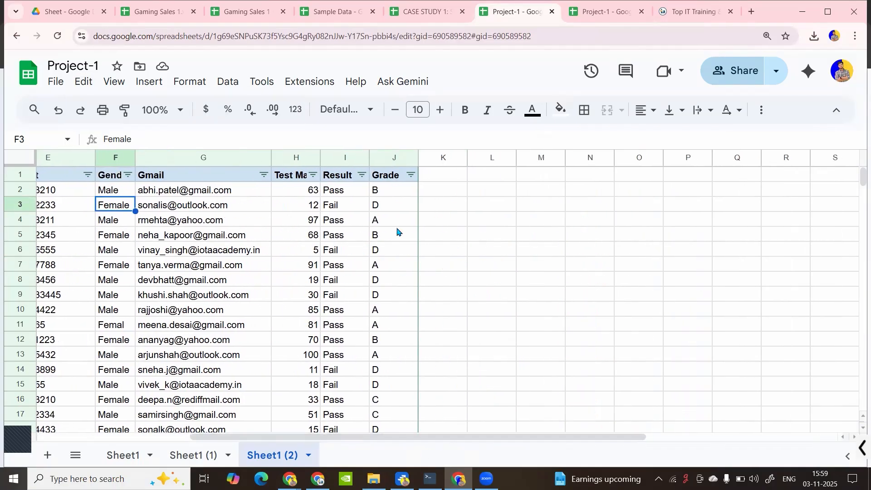
Enter 'hello' in L5 and format it bold with orange text on yellow fill
click(508, 234)
text(hello)
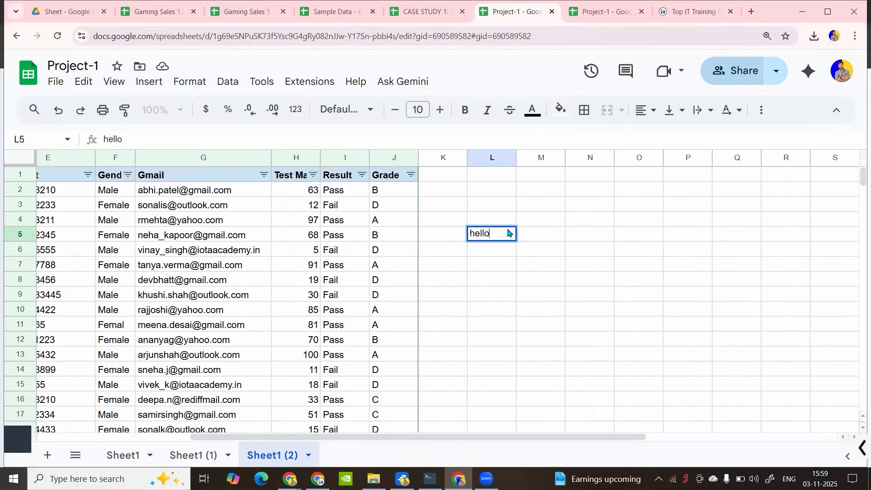
key(Return)
click(499, 238)
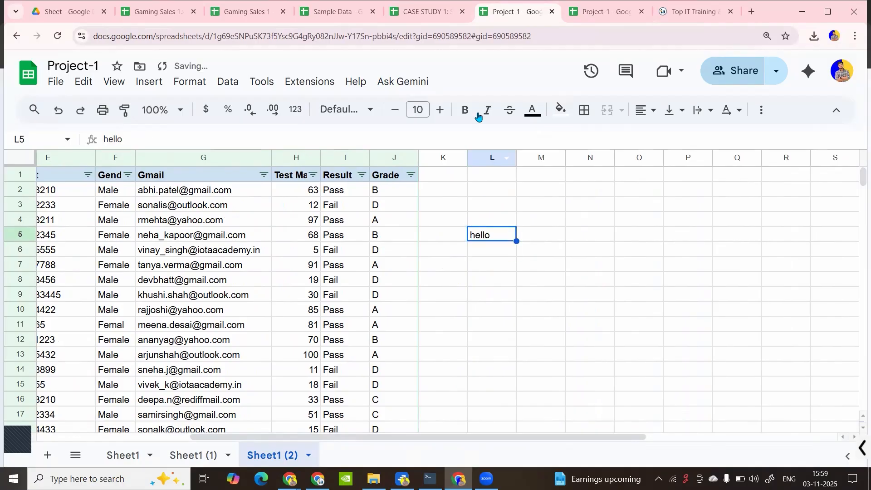
key(ctrl+b)
click(533, 111)
click(567, 174)
click(561, 110)
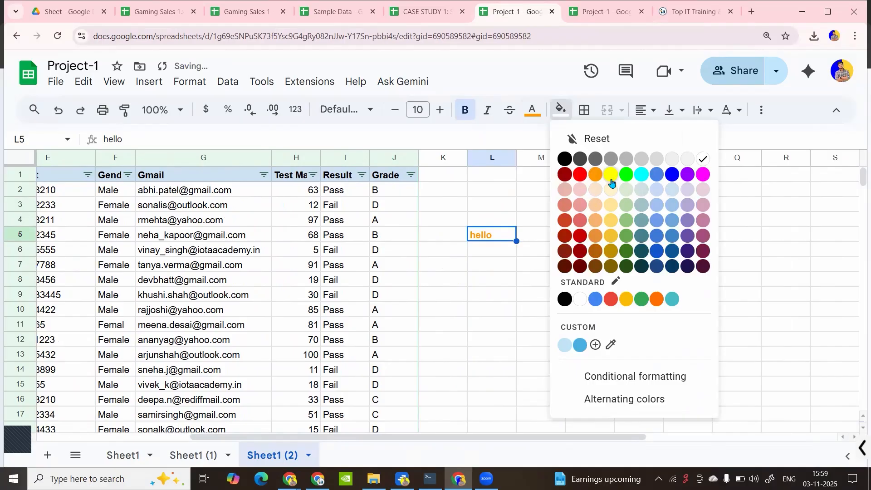
click(611, 176)
Copy the formatted L5 cell into O9, then copy L5 again
key(ctrl+c)
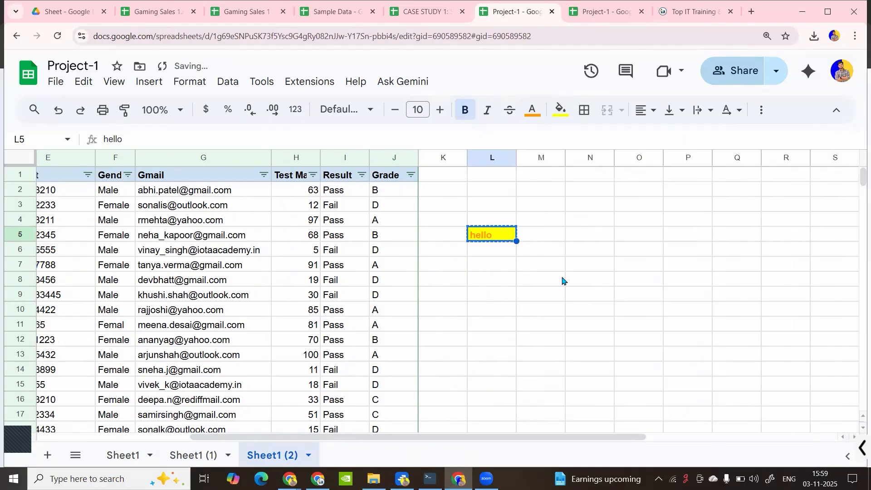
click(627, 300)
key(ctrl+v)
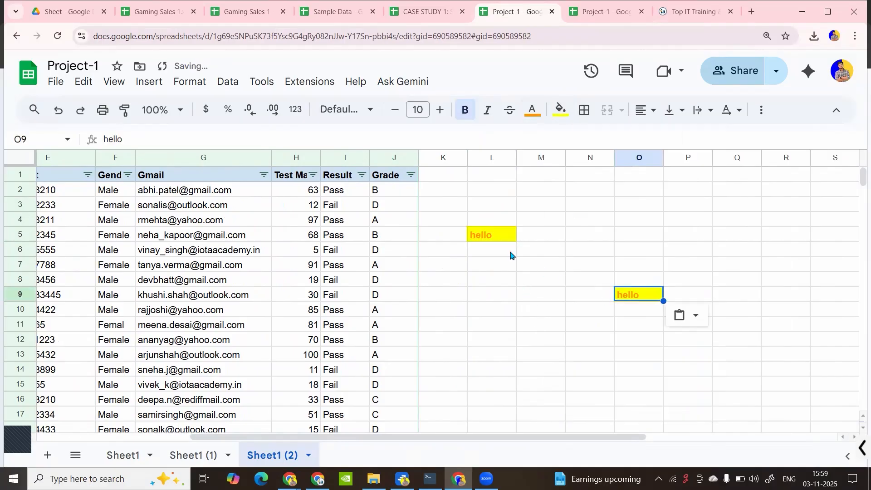
click(494, 242)
key(ctrl+c)
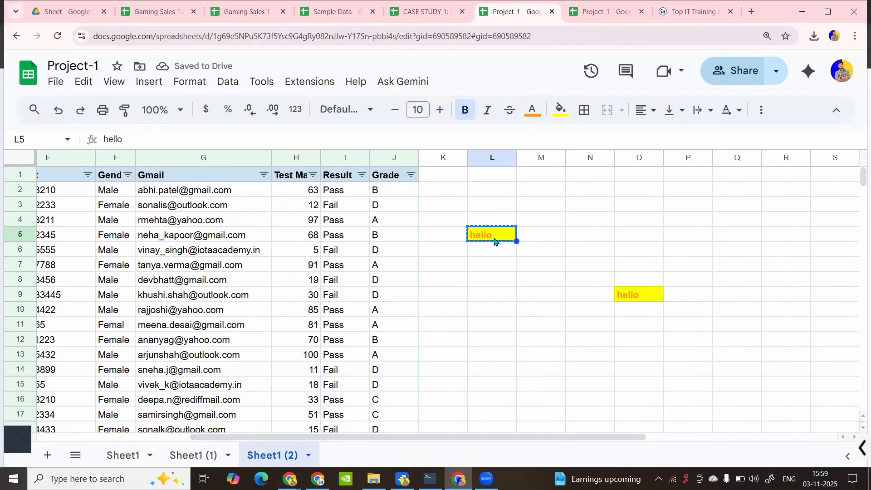
click(501, 310)
Paste only the value 'hello' into L10 with Paste special > Values only
right_click(500, 308)
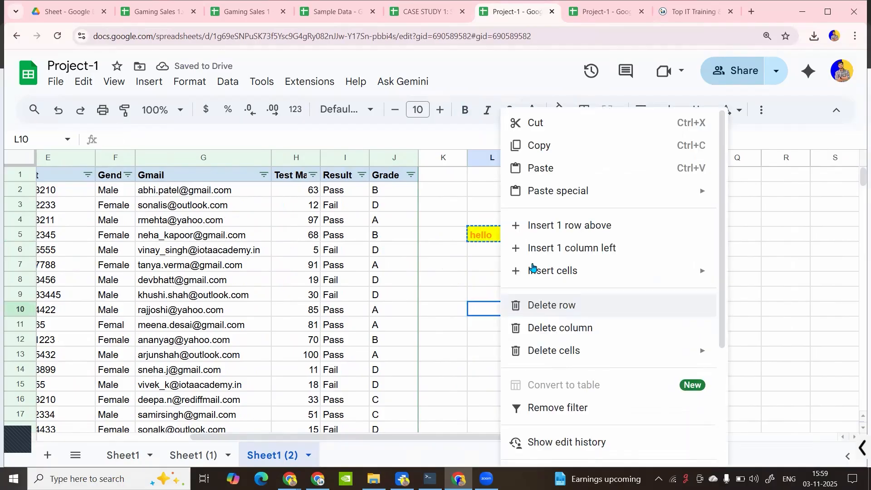
mouse_move(565, 194)
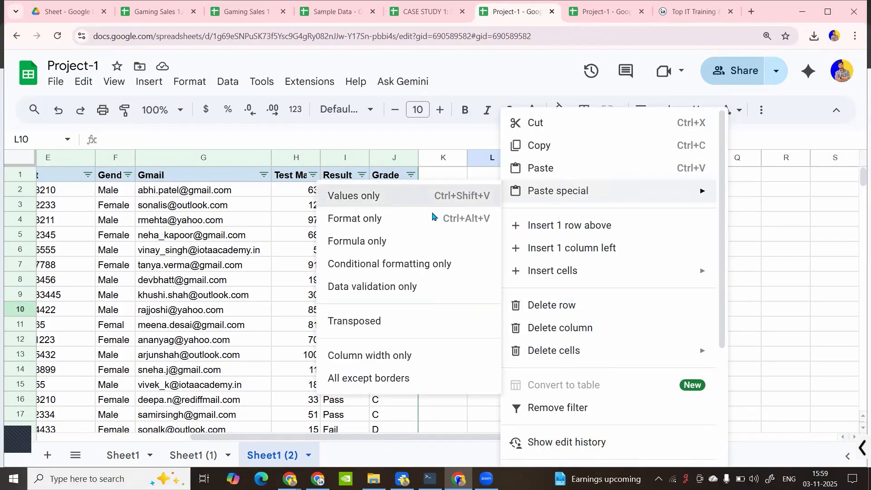
click(431, 196)
click(500, 343)
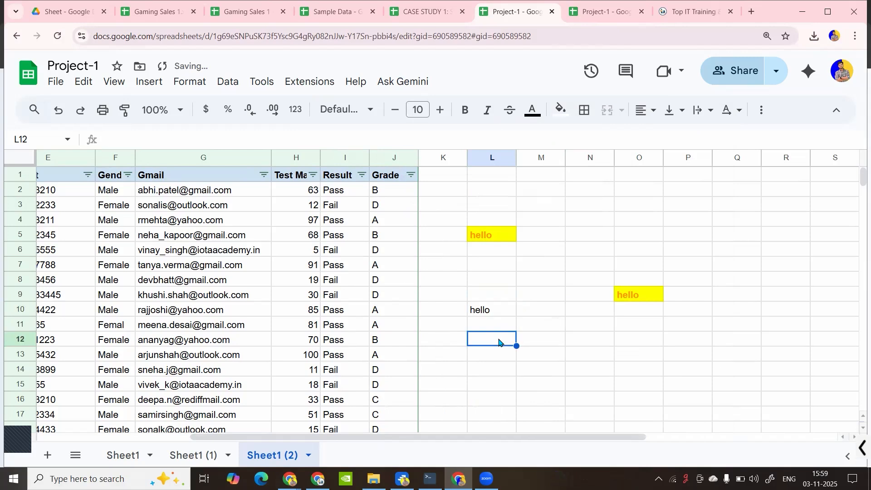
right_click(500, 342)
Copy L5 and paste only its formatting into O3, then select L3:O12
click(485, 235)
key(ctrl+c)
click(625, 211)
right_click(625, 211)
mouse_move(657, 196)
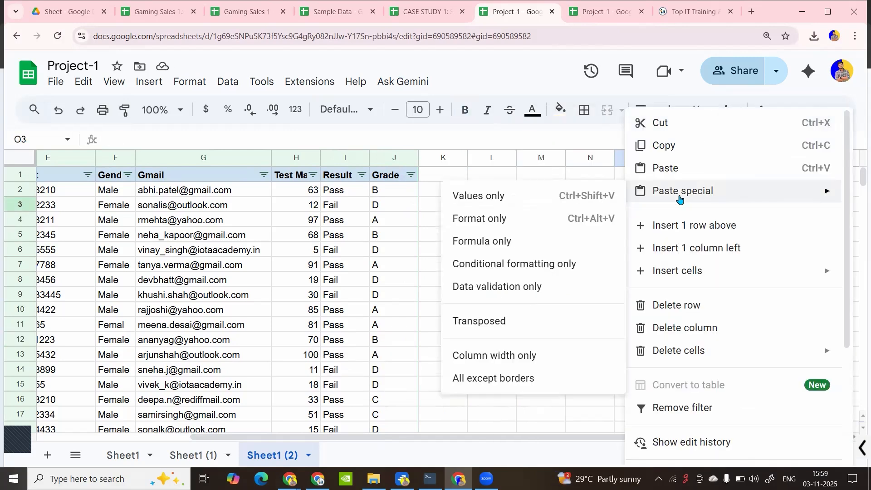
click(495, 222)
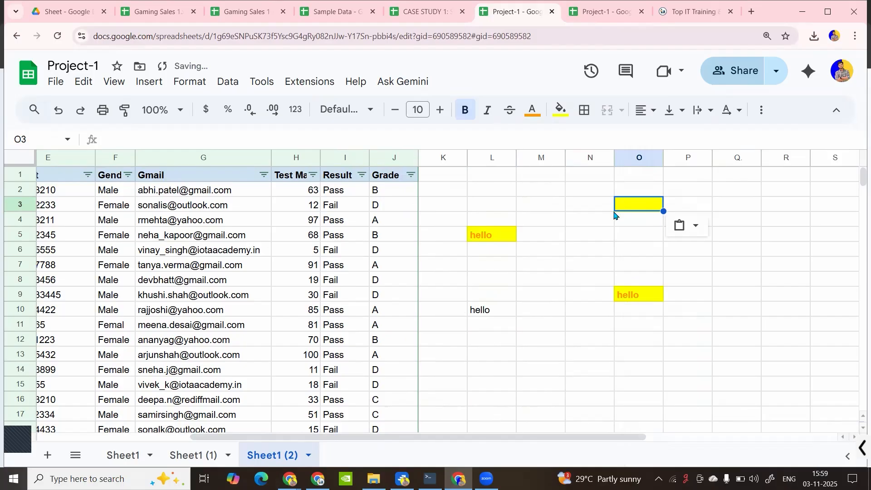
drag(490, 204, 640, 339)
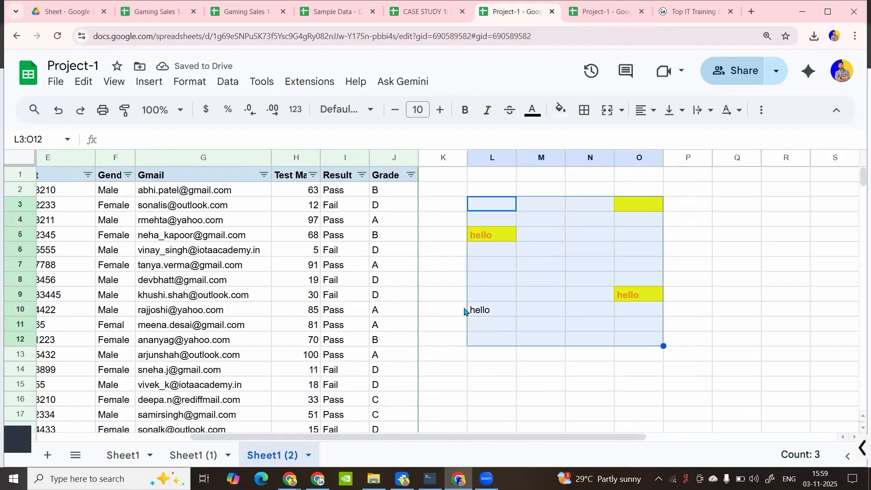
Paste I2's Result formula into P5 and inspect it: =IF(O5>=33,"Pass","Fail") showing Fail
click(341, 194)
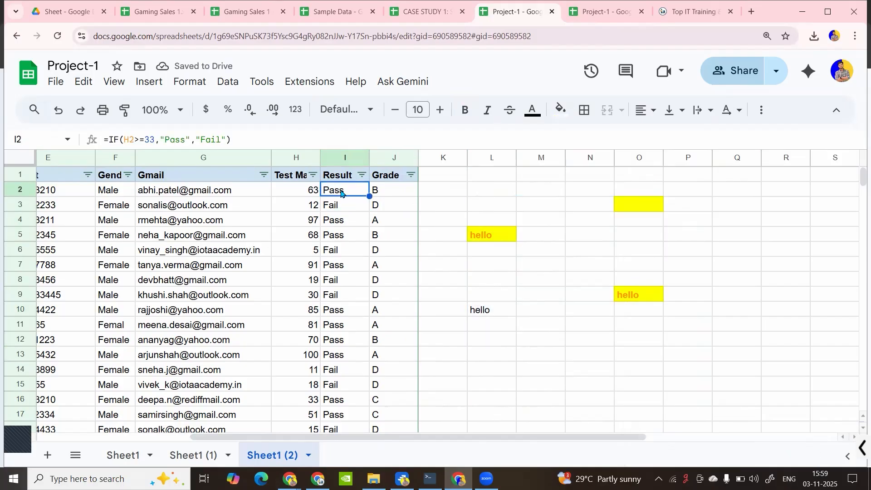
key(ctrl+c)
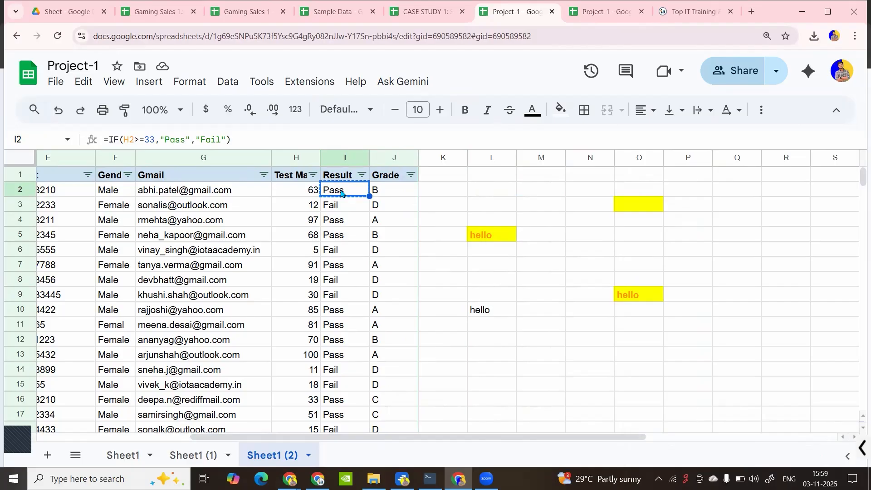
click(702, 227)
key(ctrl+v)
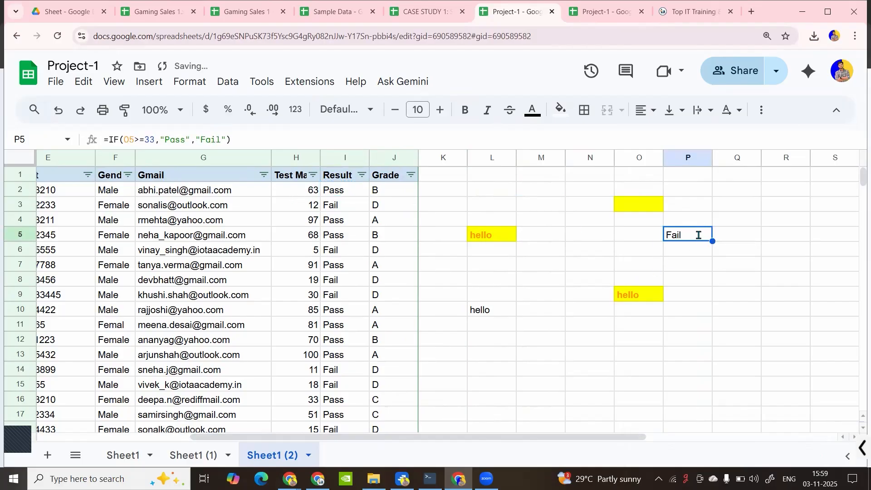
triple_click(699, 235)
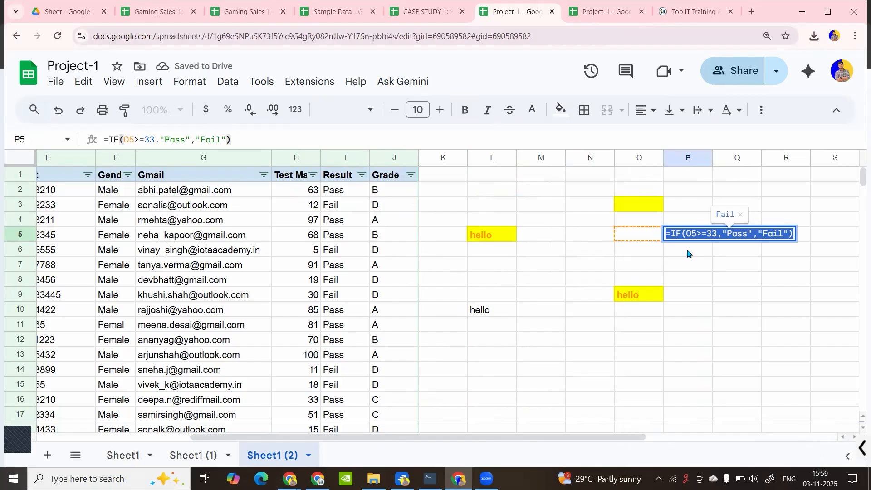
key(Return)
click(688, 238)
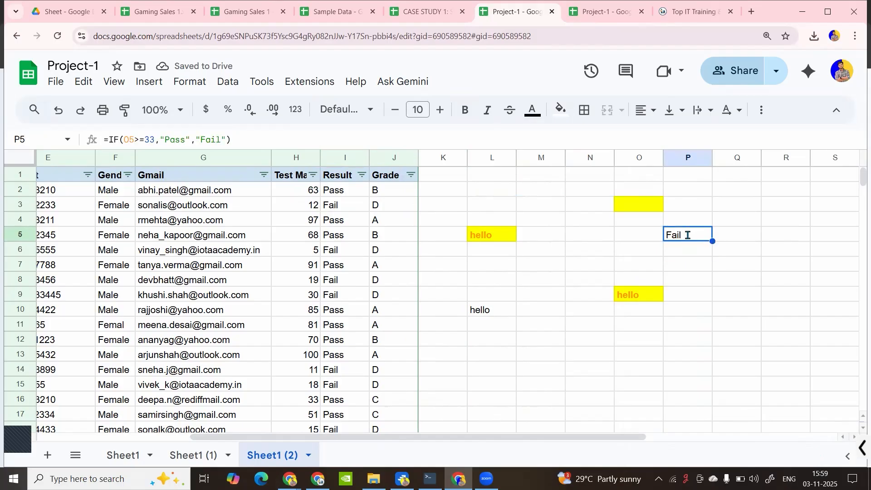
triple_click(688, 235)
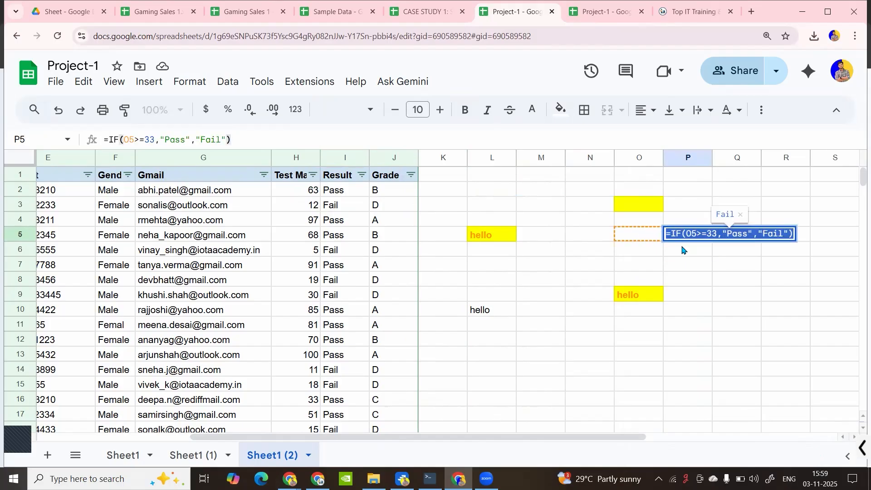
key(Return)
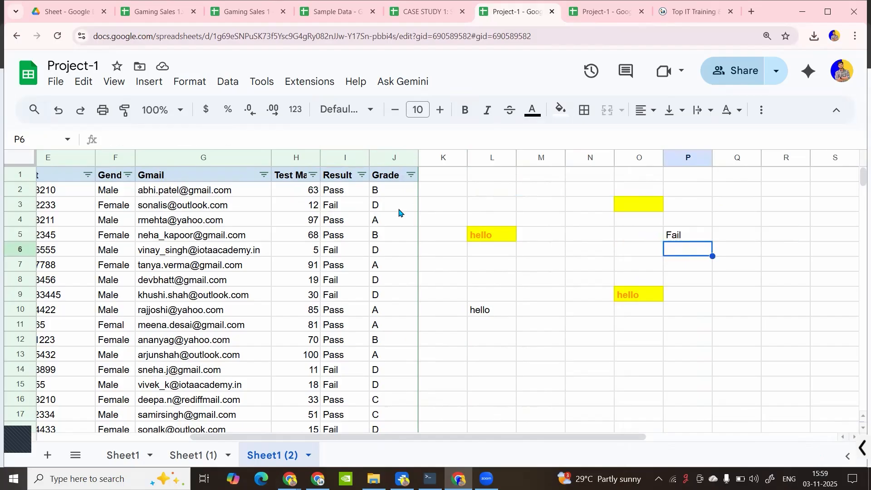
click(676, 236)
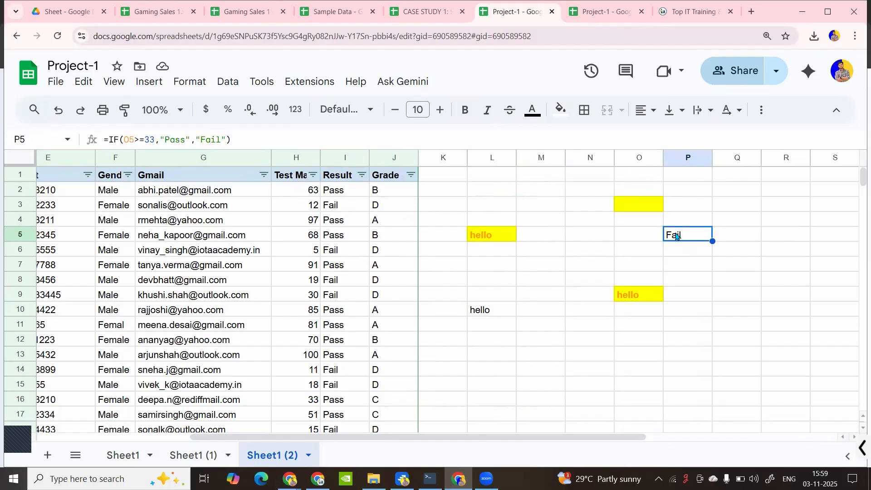
Paste only I2's value, Pass, into N14, then select the K2:P17 scratch area
click(346, 197)
key(ctrl+c)
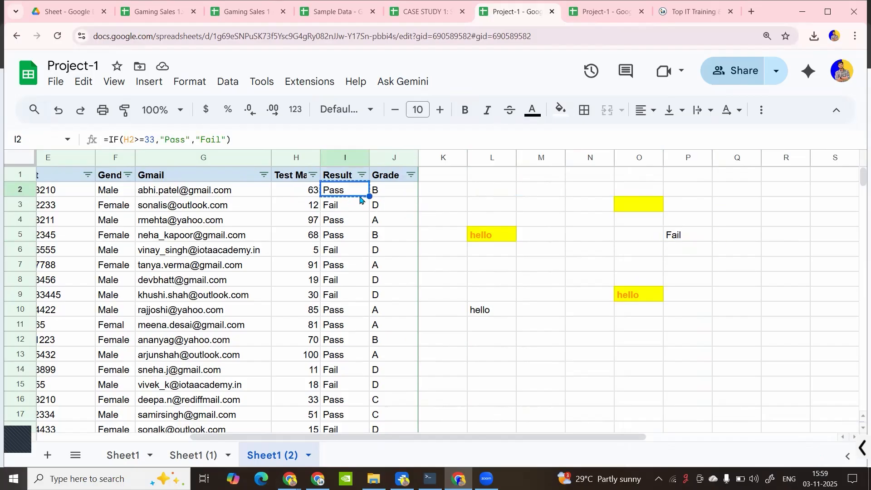
click(589, 370)
right_click(589, 370)
mouse_move(639, 197)
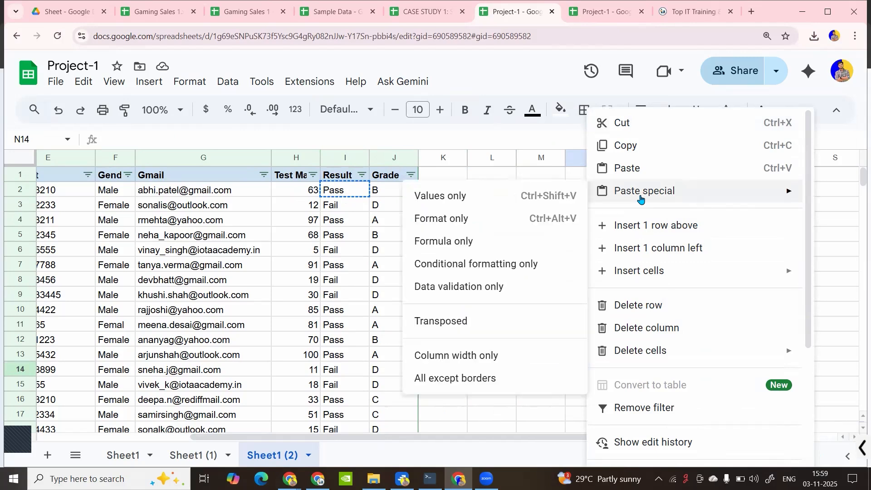
click(523, 246)
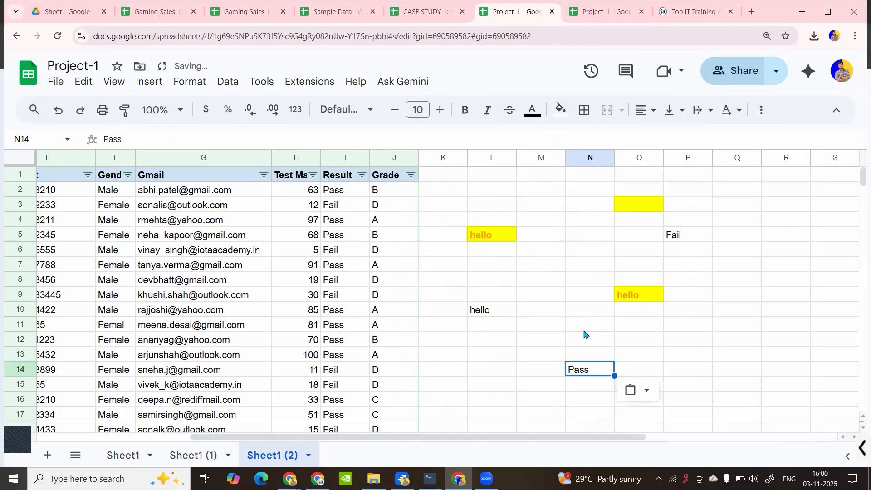
double_click(594, 367)
key(Return)
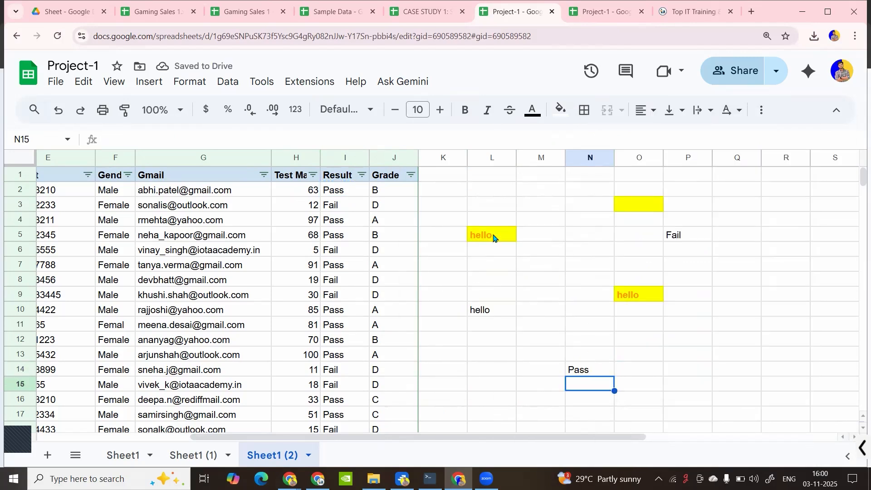
click(464, 190)
shift+click(686, 414)
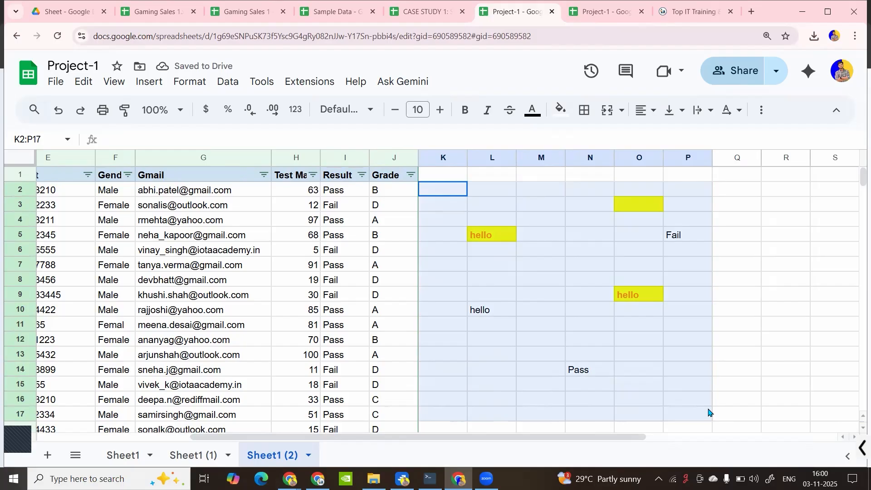
Bring up the cell actions for the K2:P17 scratch cells, then browse and dismiss the Edit menu
right_click(626, 303)
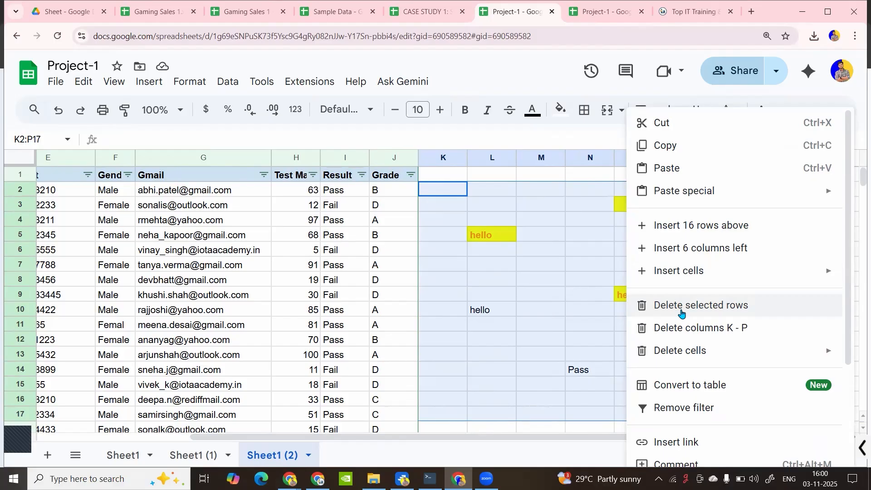
scroll(634, 268, down, 1)
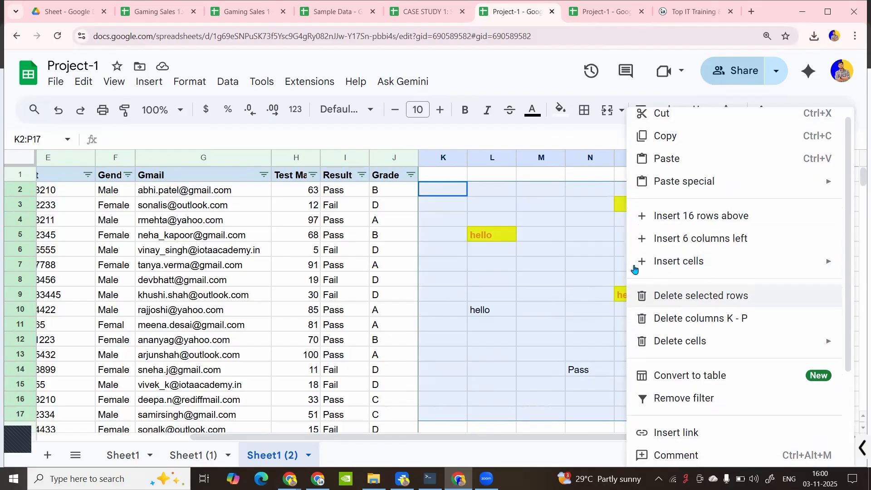
scroll(634, 267, down, 3)
click(516, 249)
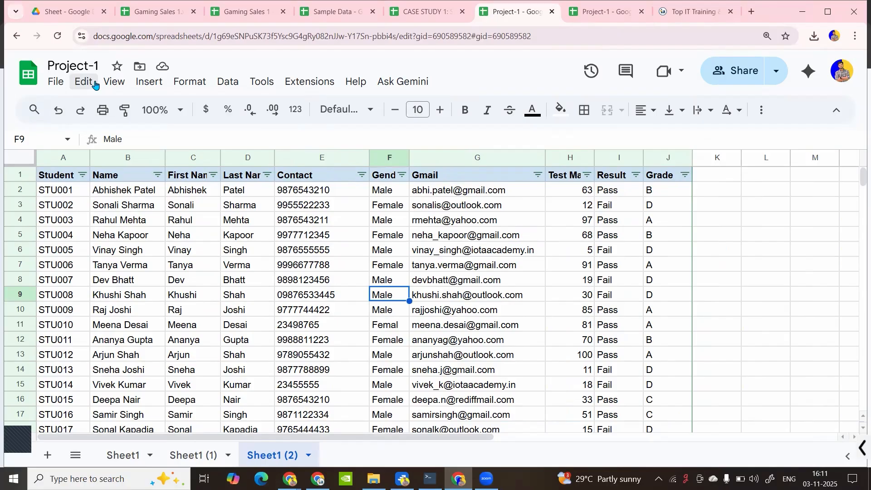
click(94, 85)
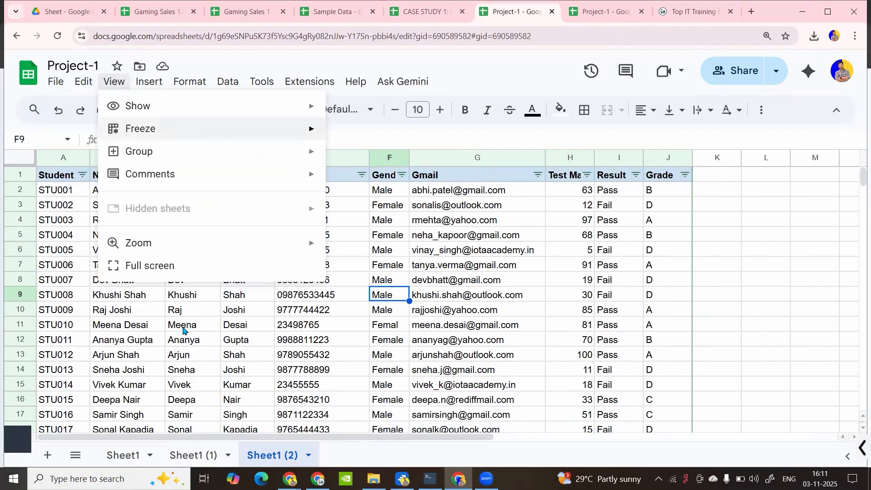
mouse_move(80, 85)
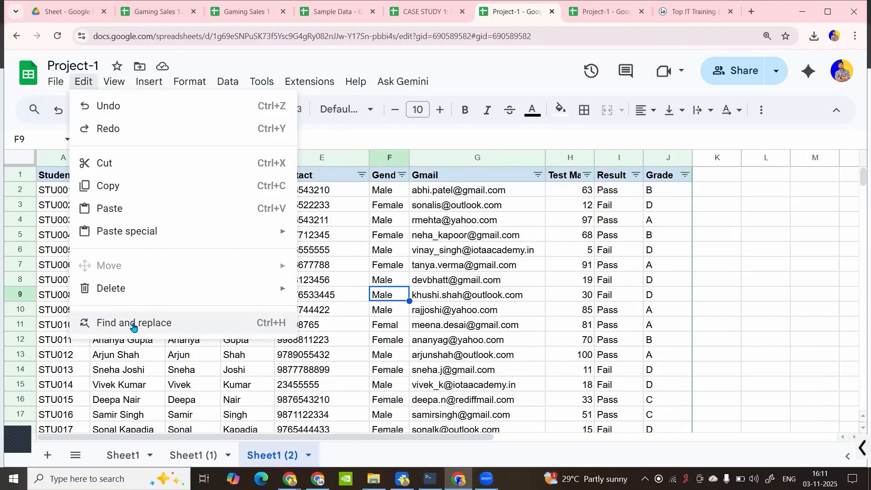
click(359, 254)
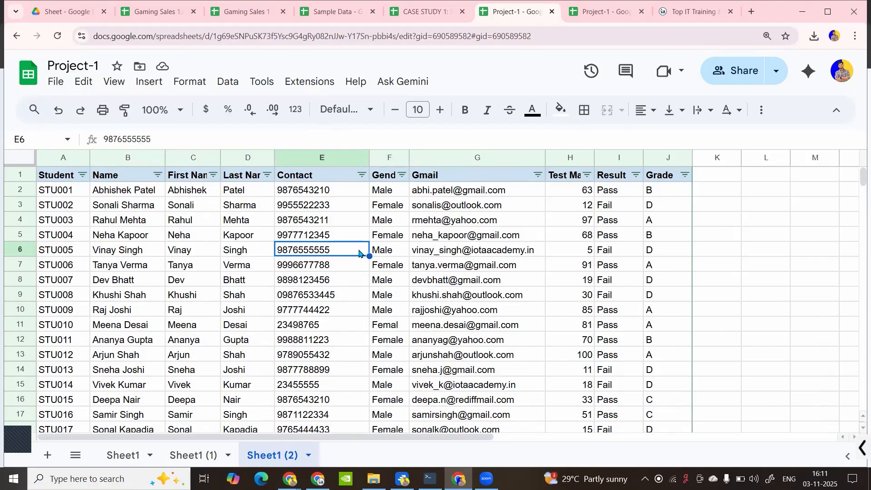
Search the sheet for a student's first name using the quick find bar
click(236, 270)
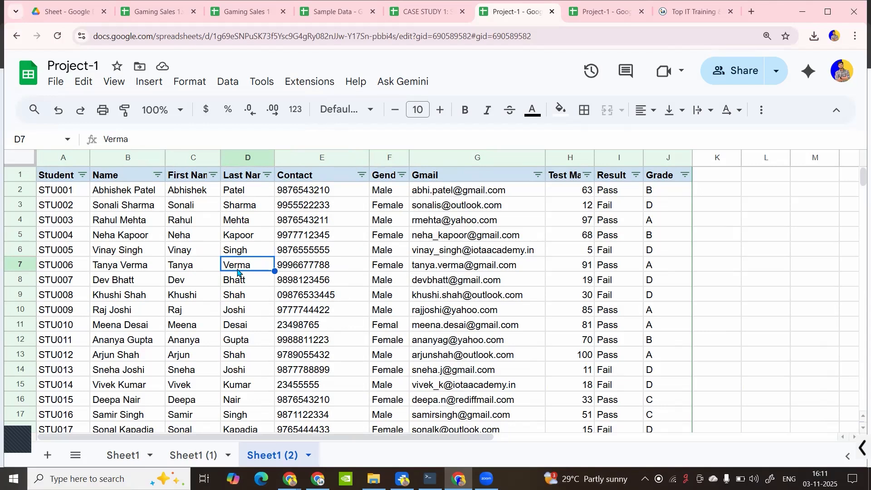
key(ctrl+f)
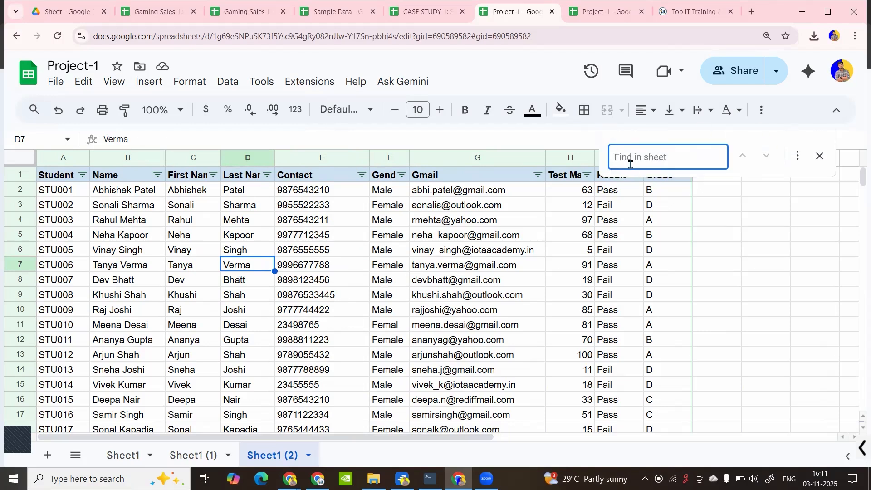
text(K)
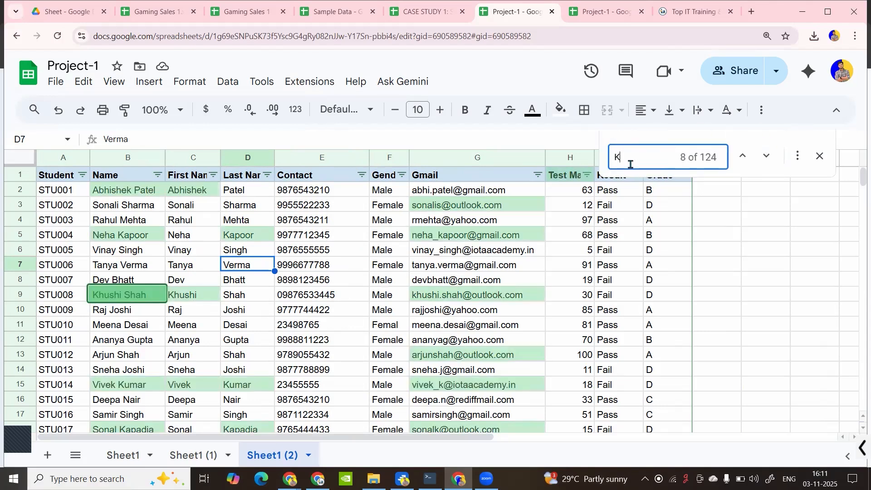
text(hushi)
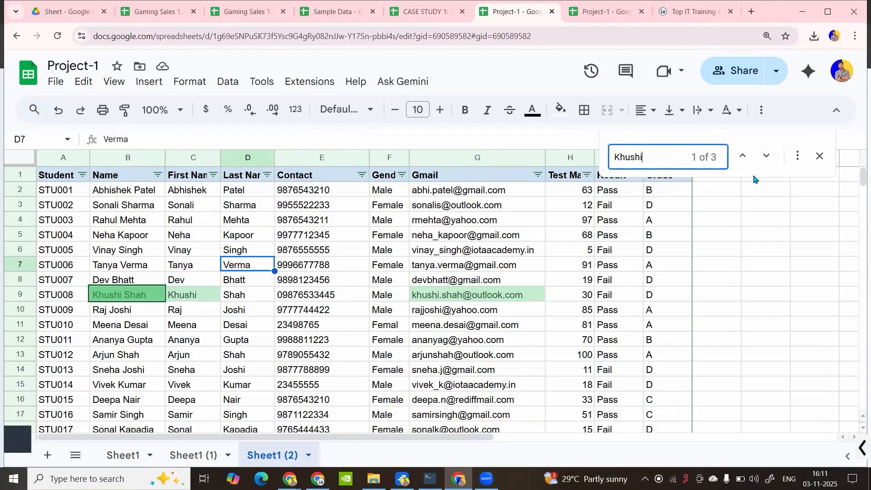
Step forward and back through the name's three matches, then expand to full Find and replace
click(767, 157)
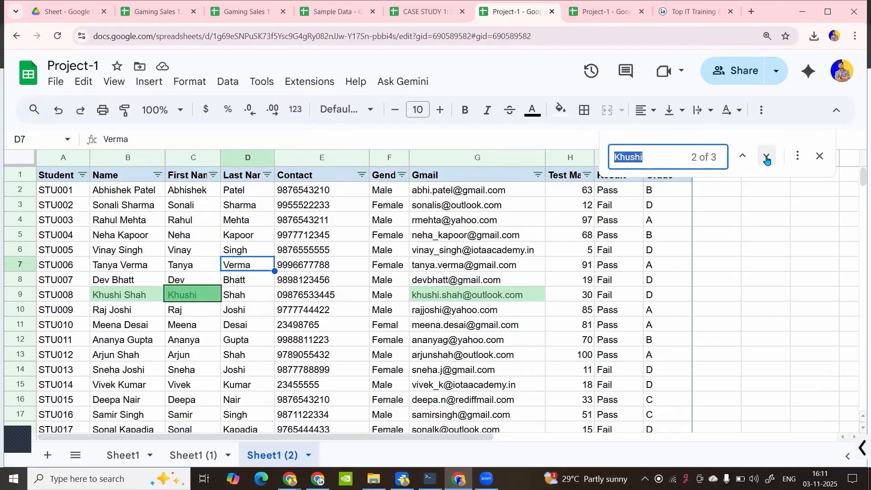
click(767, 158)
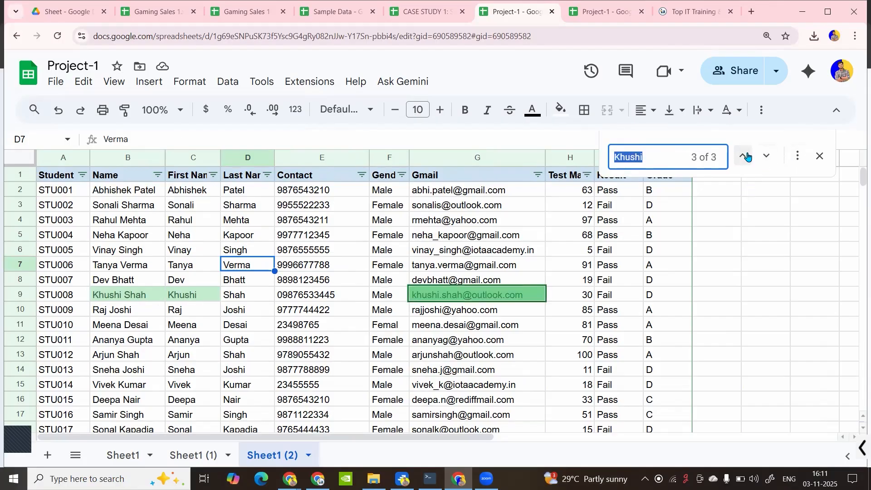
click(748, 156)
click(748, 157)
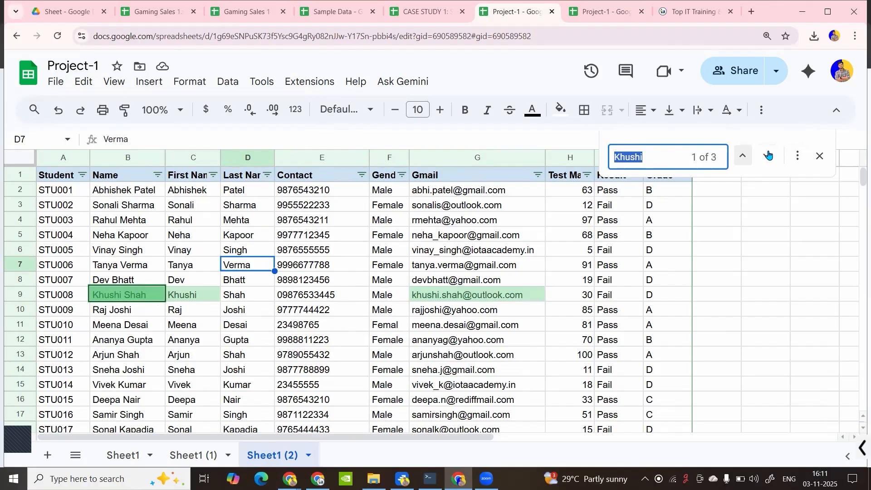
click(797, 156)
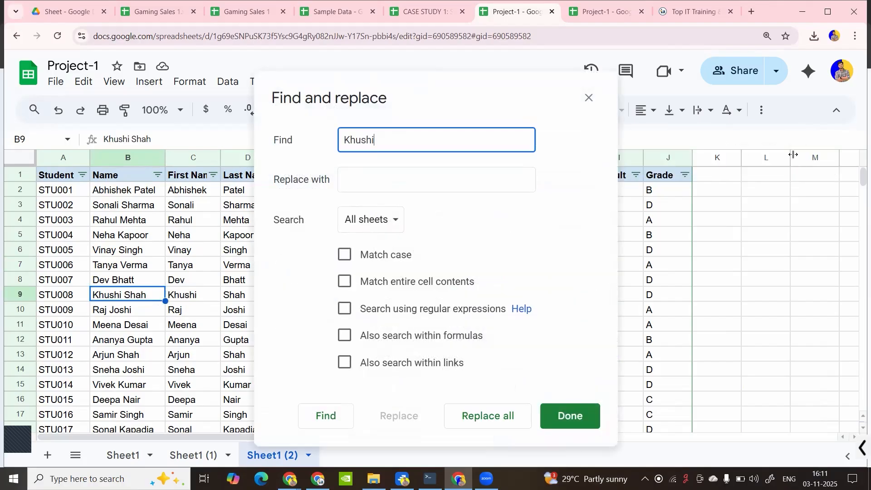
Enable Match case and repeatedly find the student's first name, ending at cell C9
drag(445, 111, 660, 131)
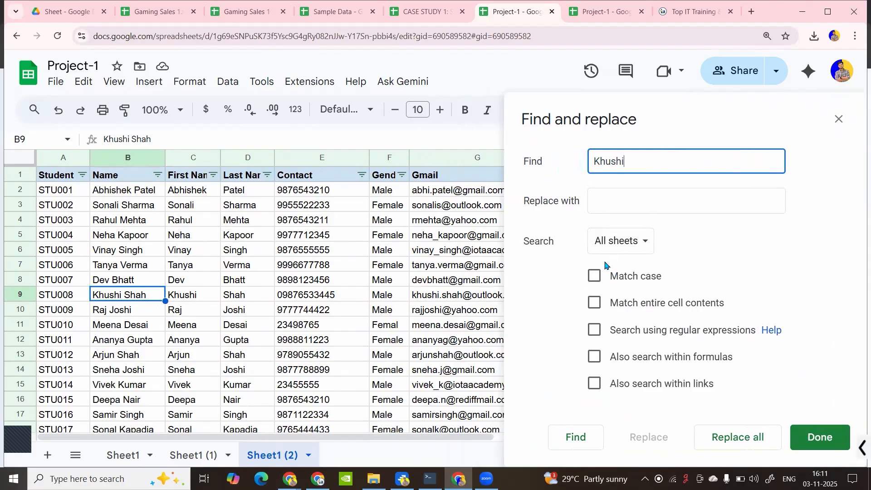
click(595, 275)
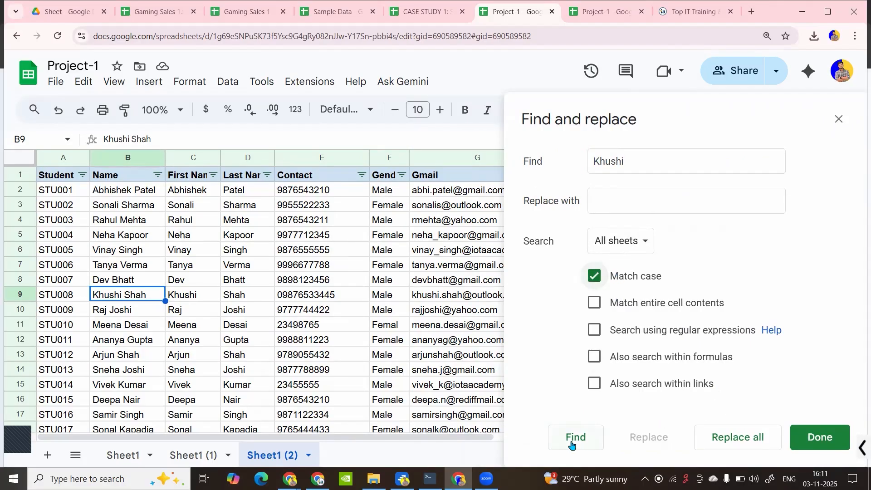
click(571, 444)
click(572, 445)
click(571, 445)
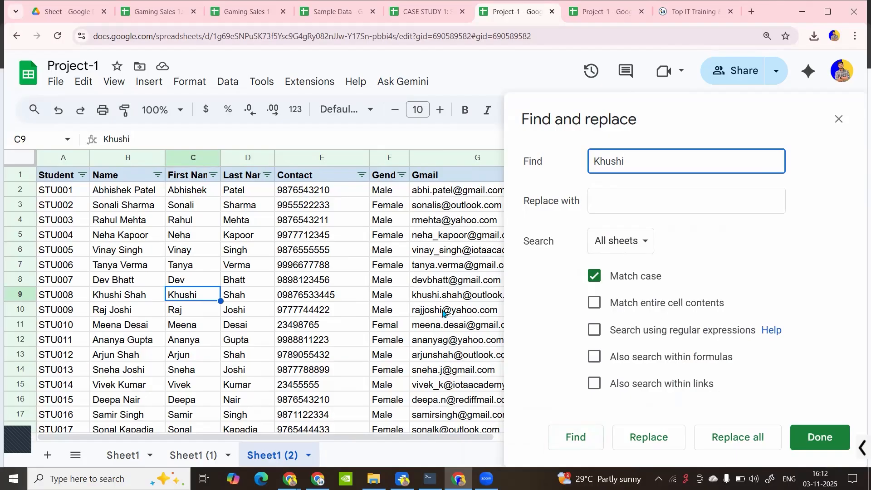
Step through the matches, then swap Match case for Match entire cell contents and search again
click(573, 438)
click(572, 437)
click(596, 276)
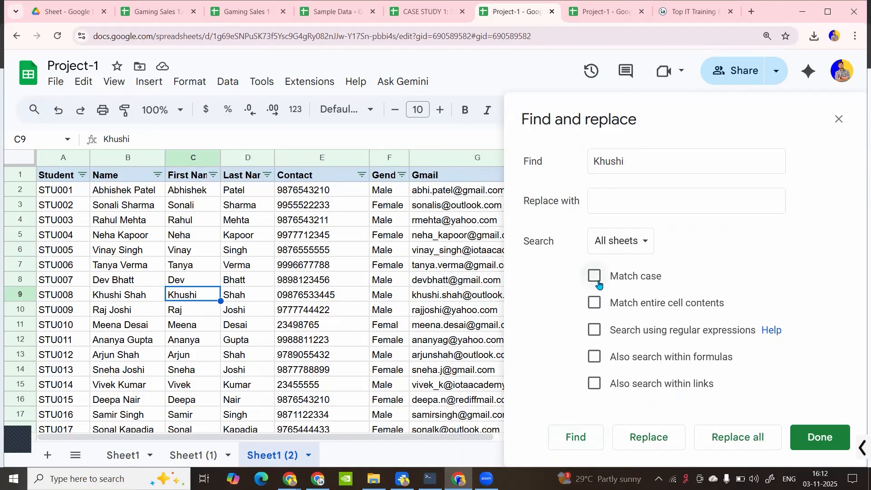
click(597, 308)
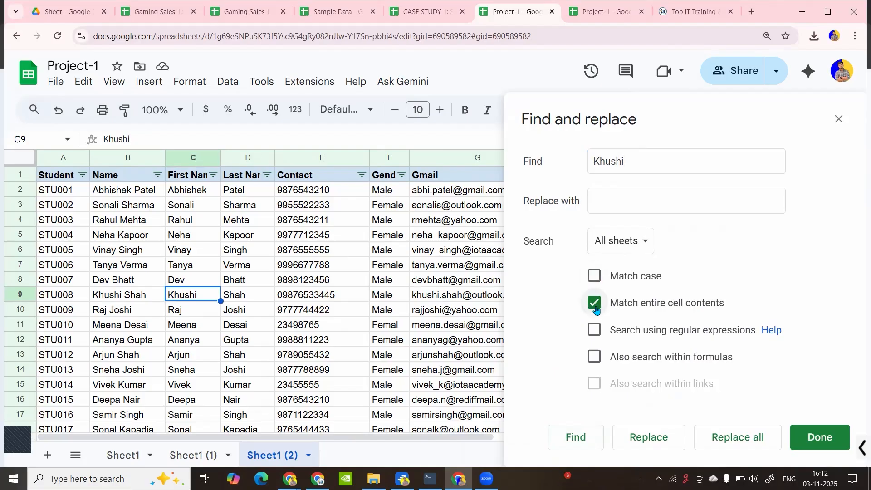
click(576, 438)
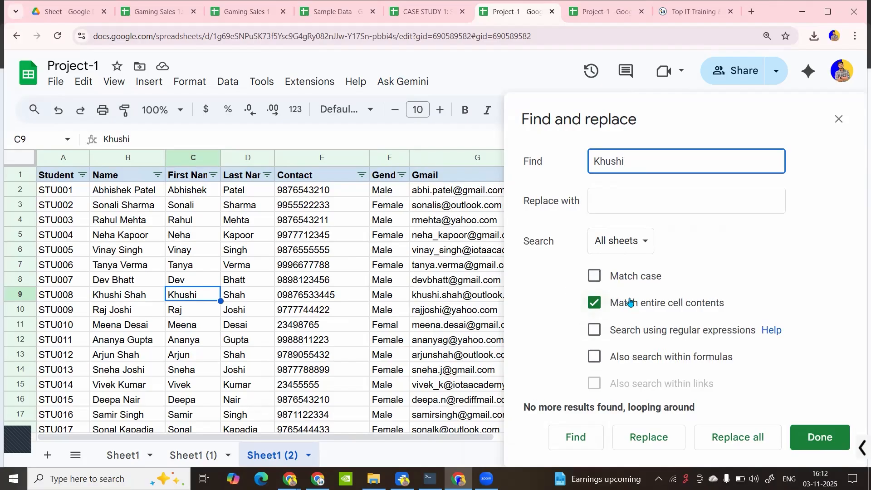
Keep the search scope on all sheets and close Find and replace
click(617, 251)
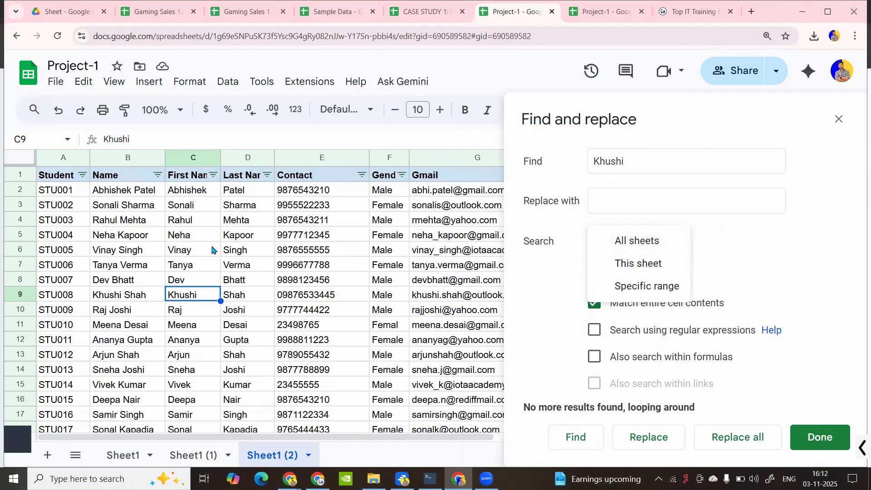
click(779, 280)
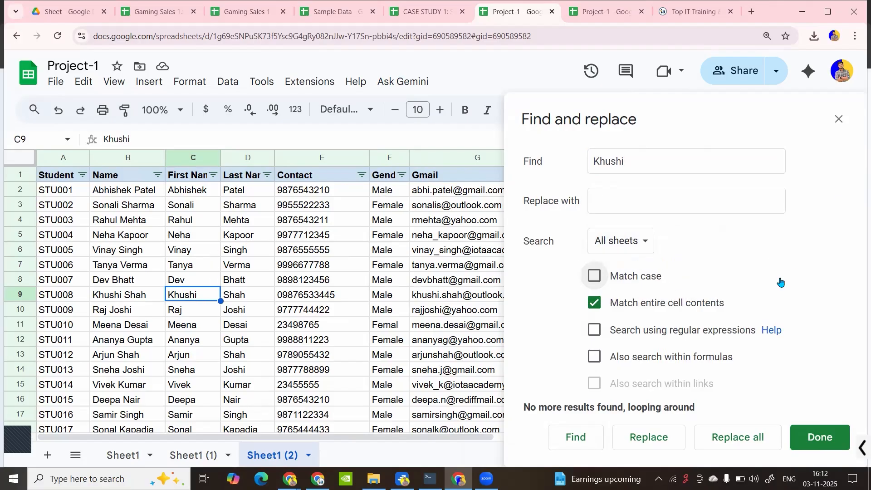
click(839, 119)
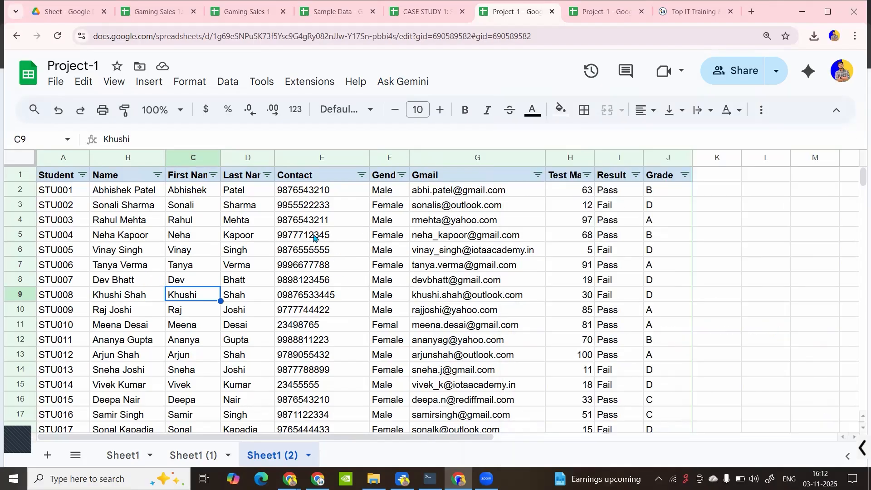
Review the Gender column's inconsistent values (F, Femal, M) in its filter list and cells
click(382, 196)
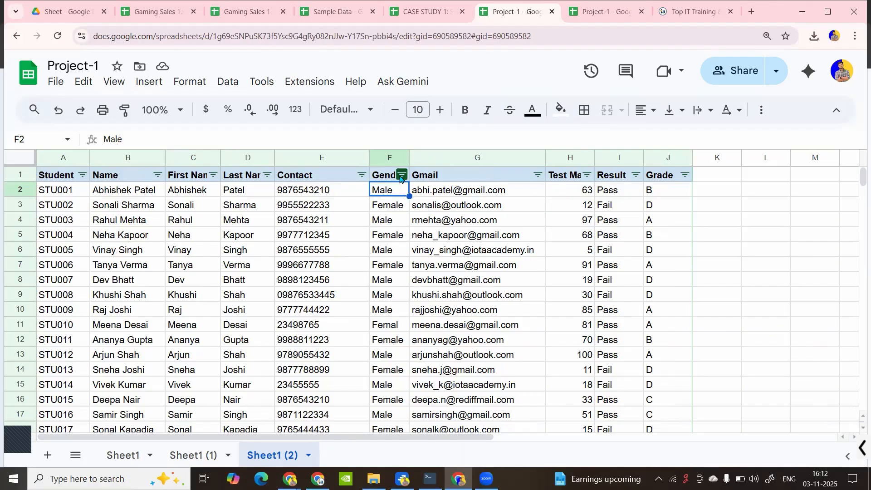
click(402, 175)
scroll(303, 386, down, 3)
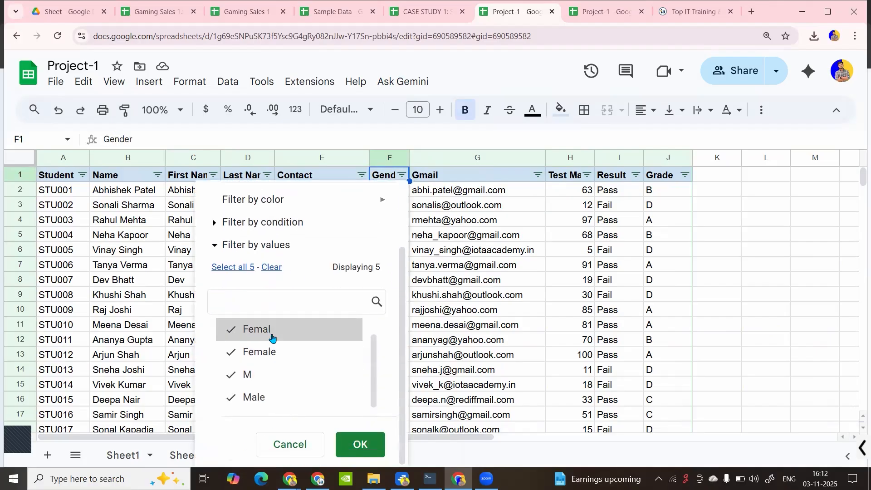
scroll(272, 338, up, 1)
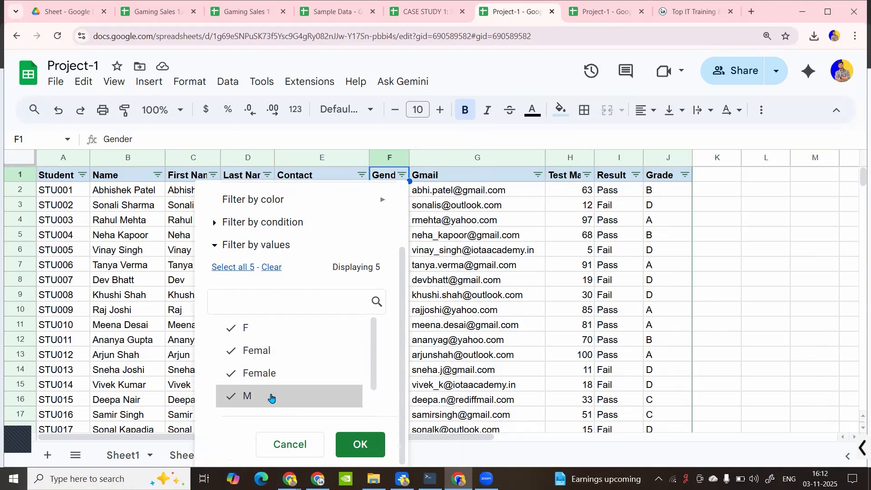
scroll(270, 397, down, 1)
click(427, 235)
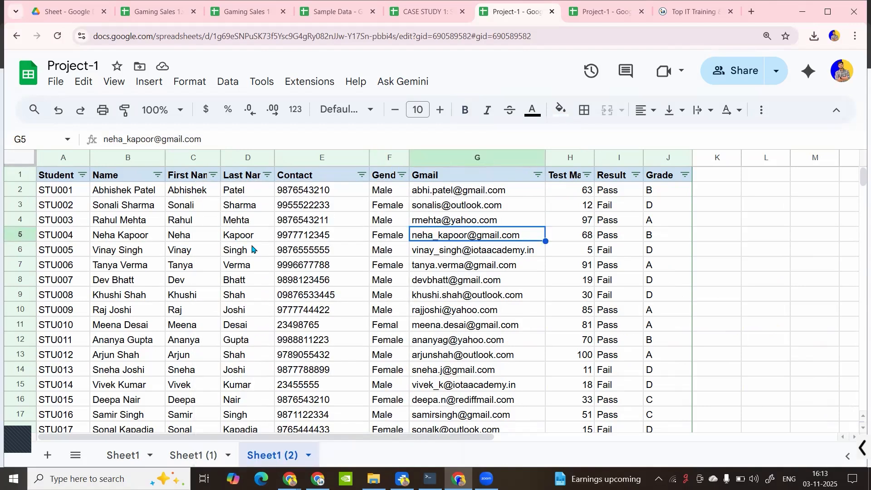
click(388, 240)
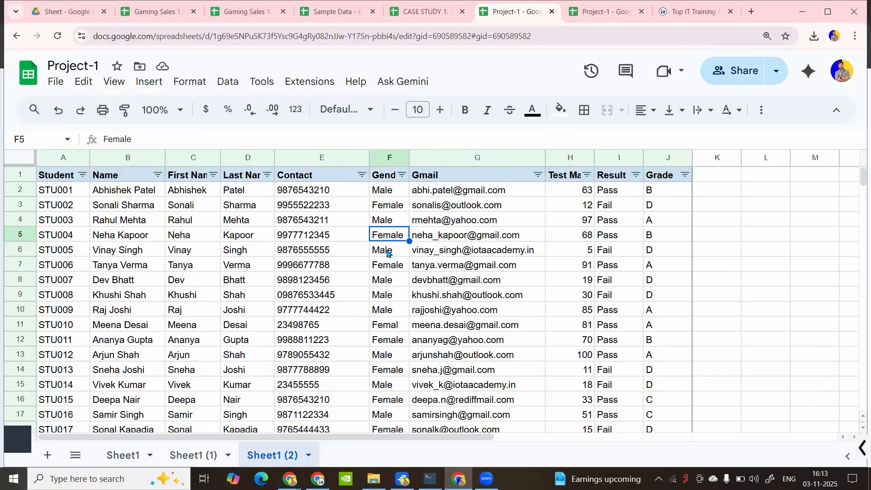
click(387, 251)
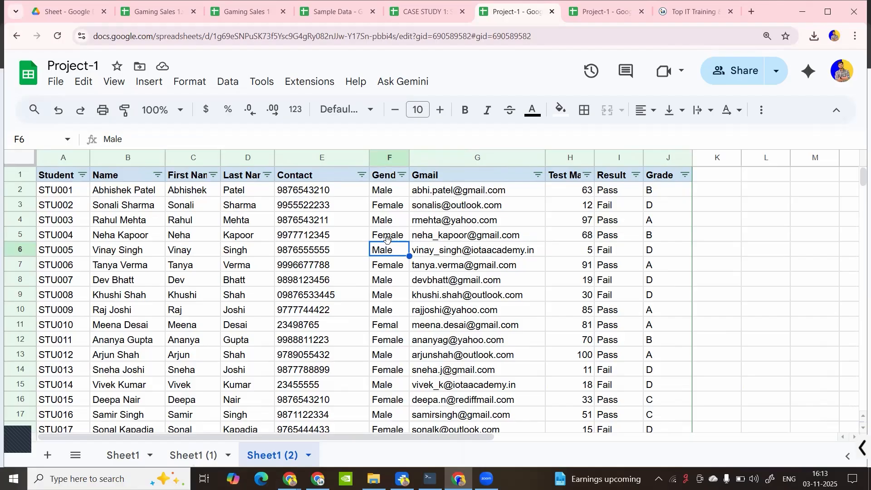
Select every Gender entry from F2 down to F101
drag(387, 195, 391, 239)
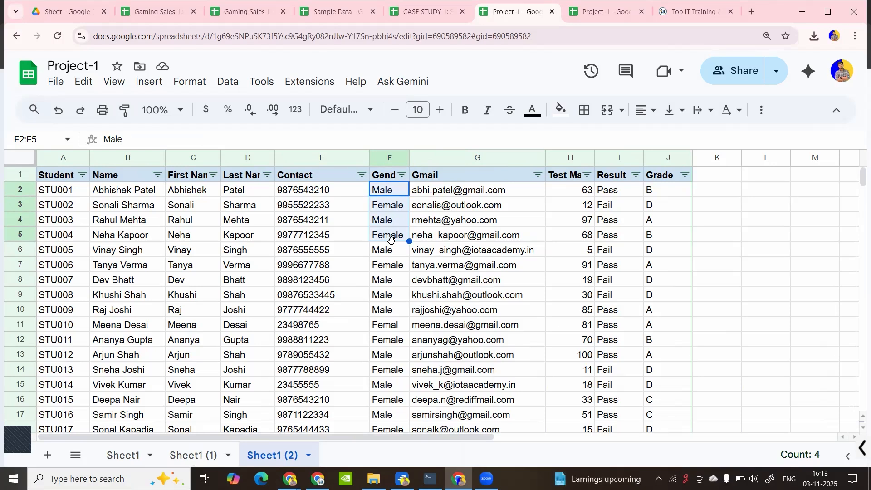
click(393, 190)
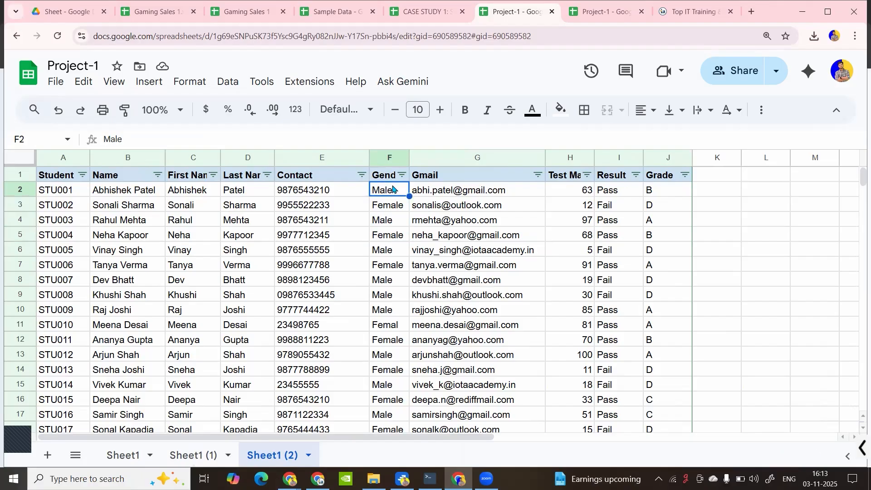
key(ctrl+shift+Down)
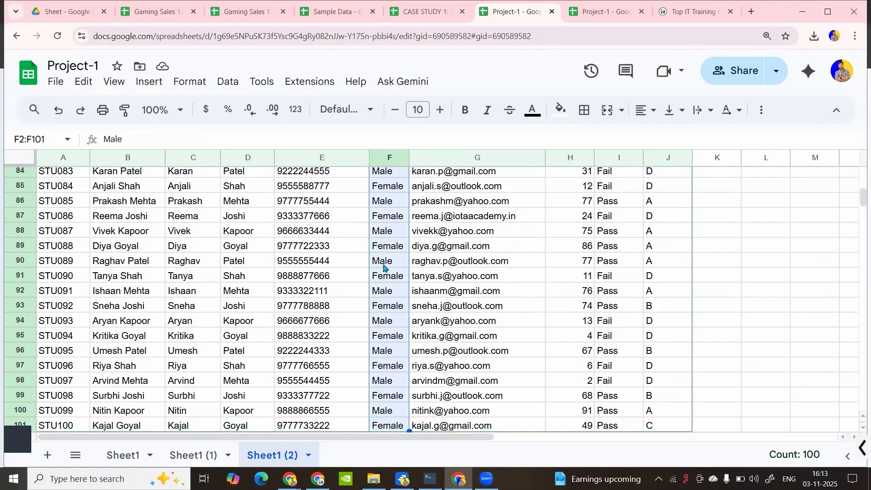
scroll(383, 268, up, 20)
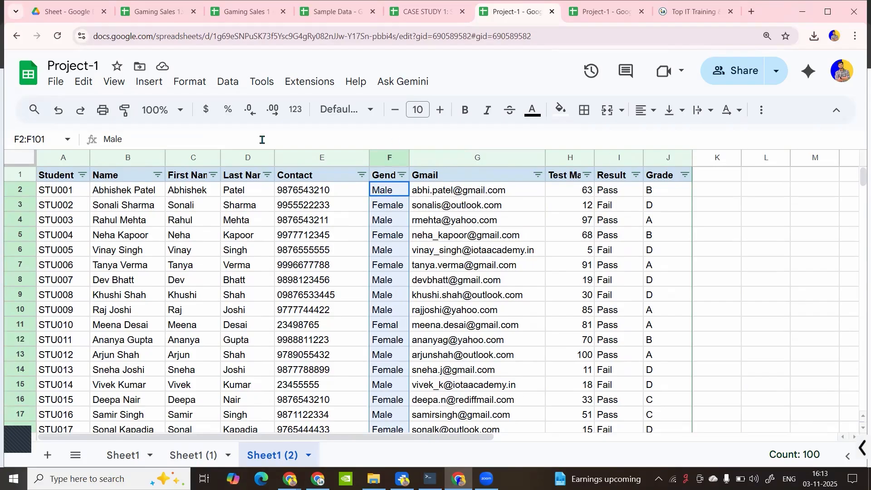
click(123, 88)
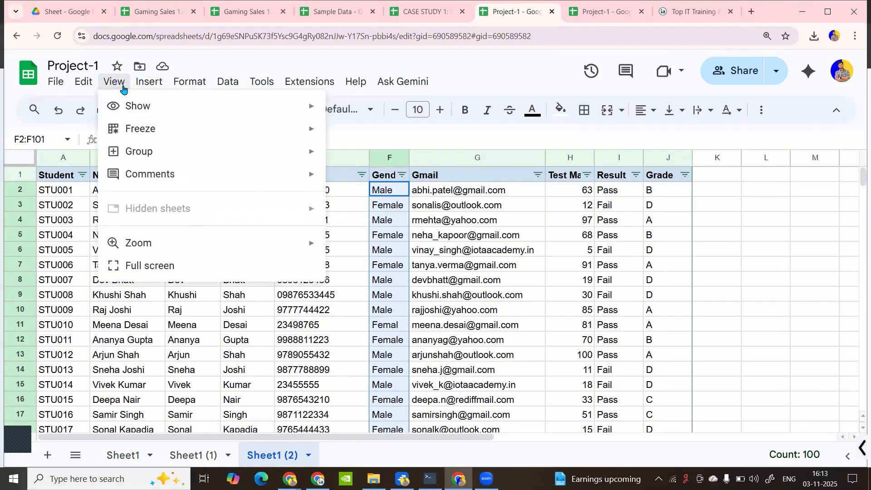
mouse_move(138, 84)
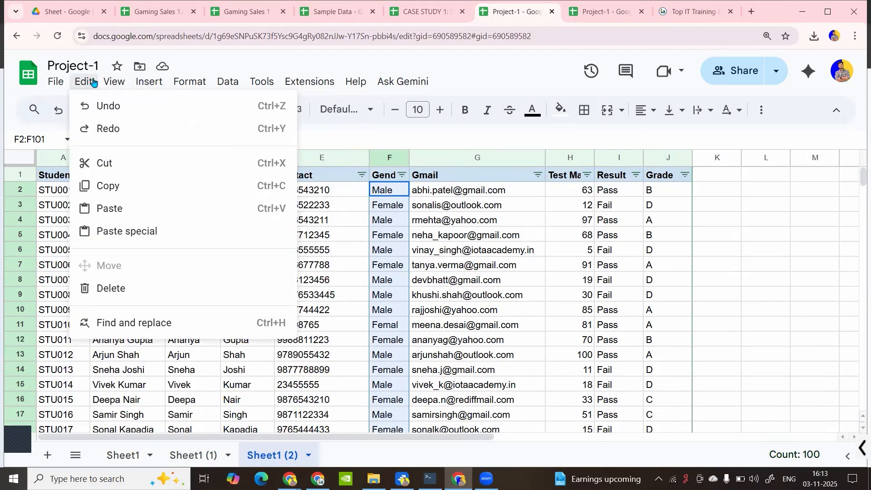
mouse_move(106, 82)
click(145, 322)
drag(366, 91, 649, 89)
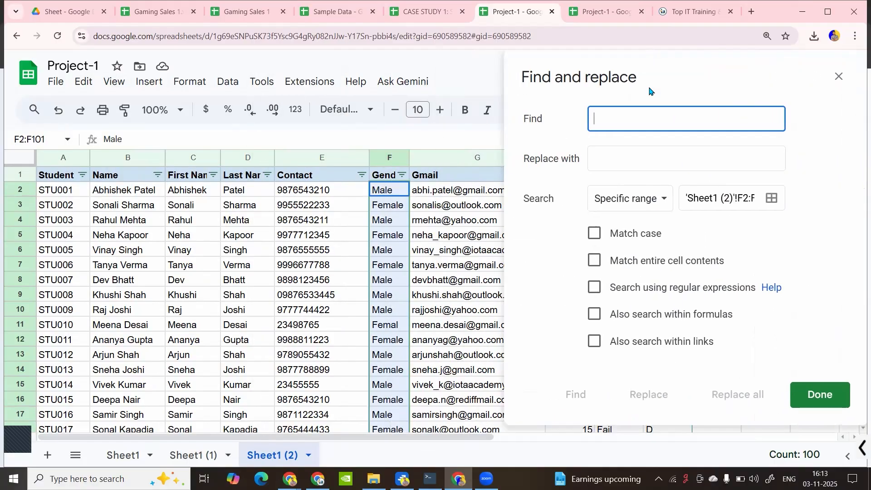
text(M)
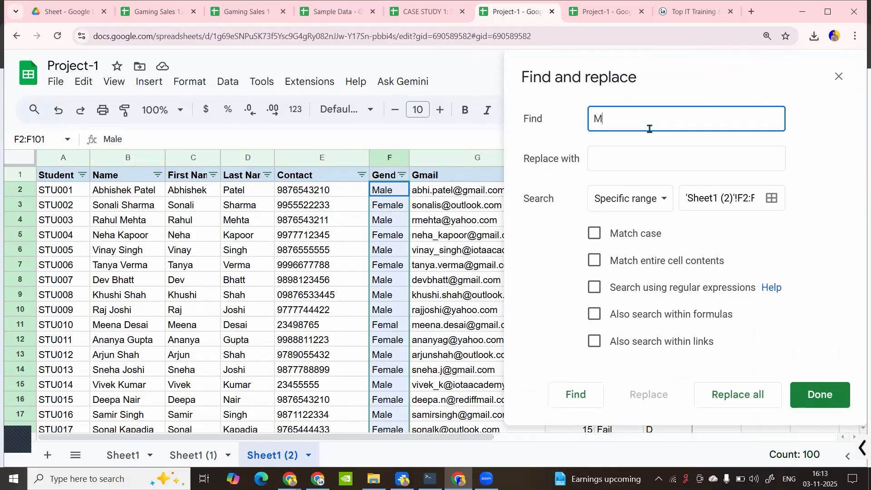
click(651, 159)
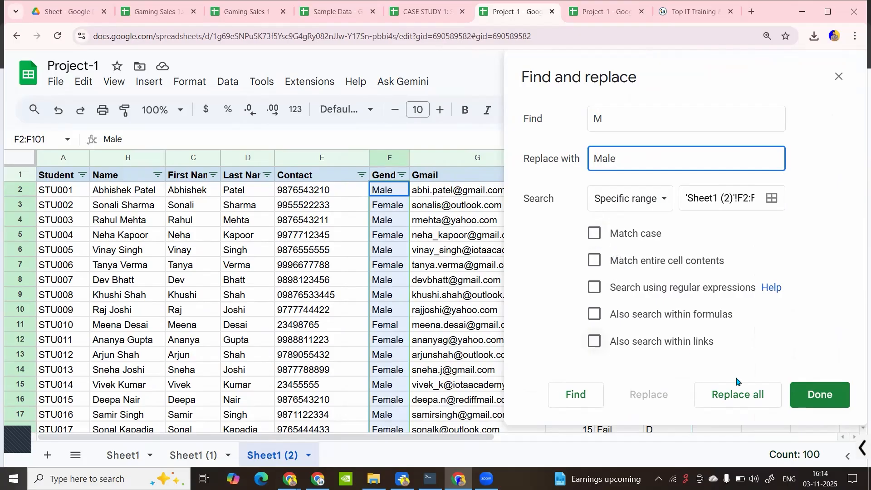
click(649, 204)
click(753, 230)
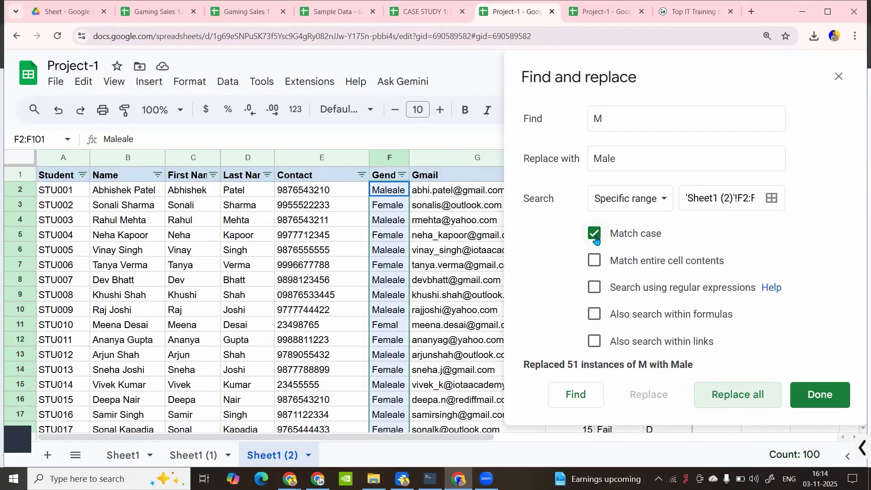
click(839, 76)
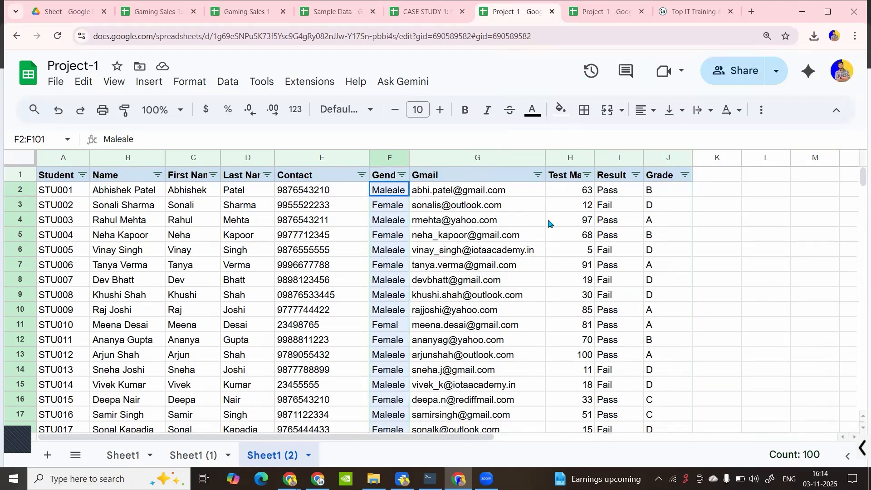
key(ctrl+z)
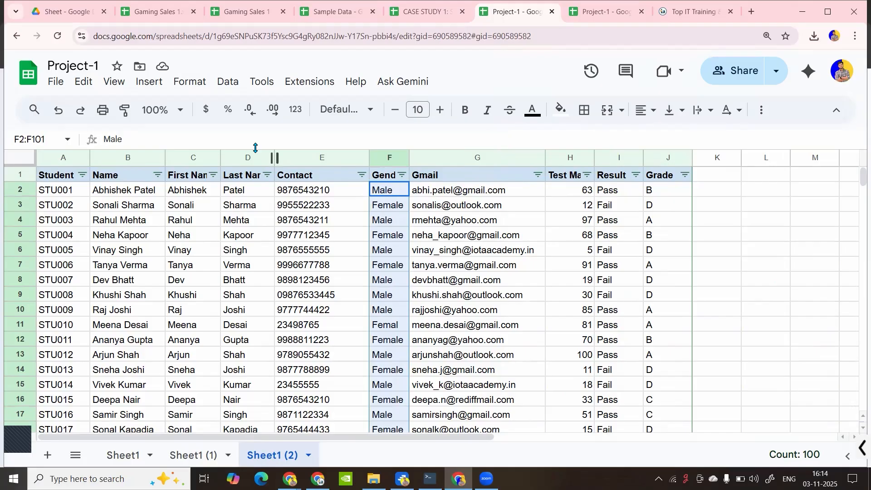
Replace every Gender cell containing exactly M with Male using whole-cell matching
click(85, 82)
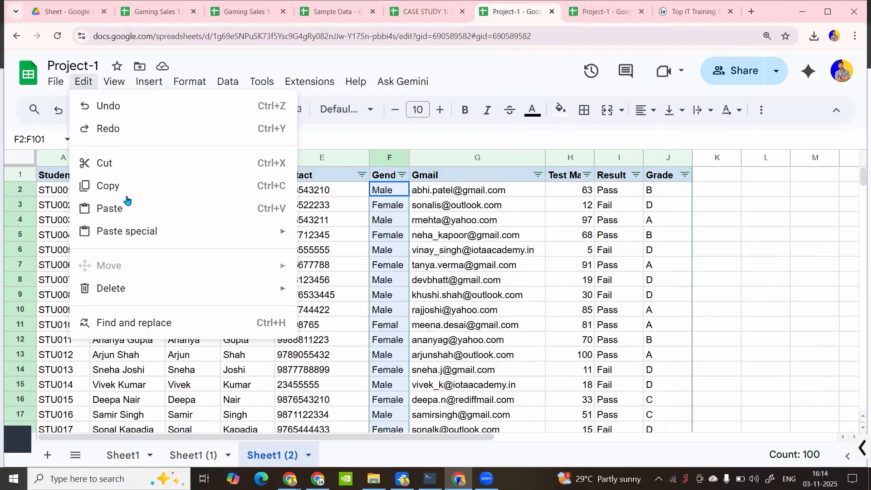
click(135, 323)
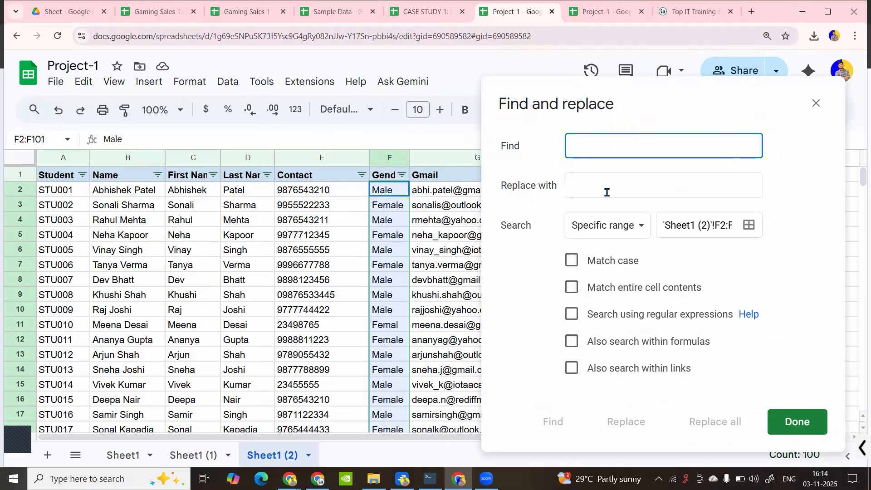
text(M)
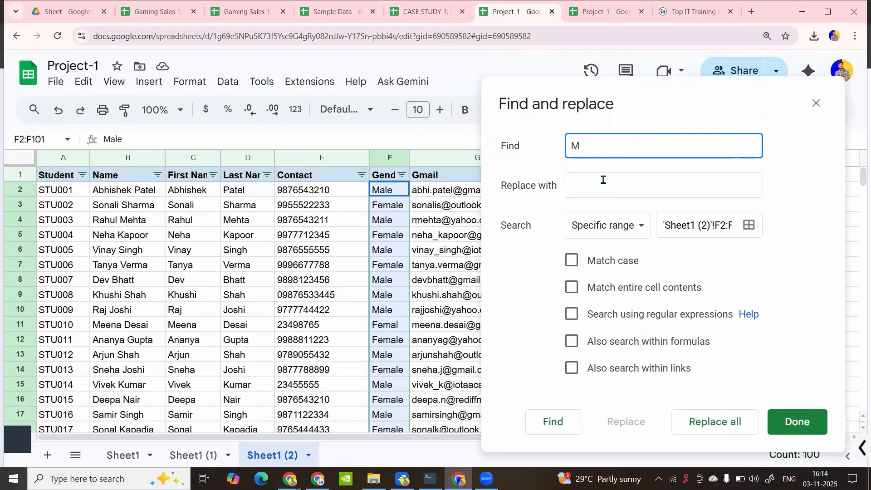
click(602, 184)
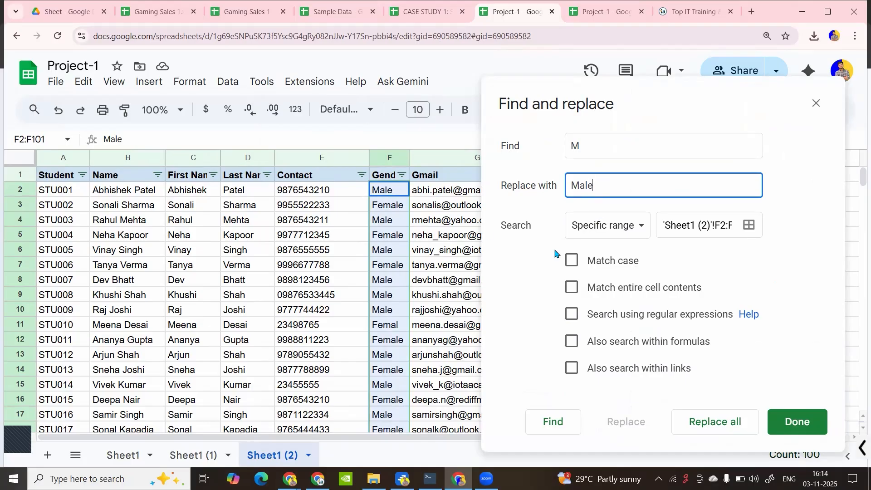
click(573, 288)
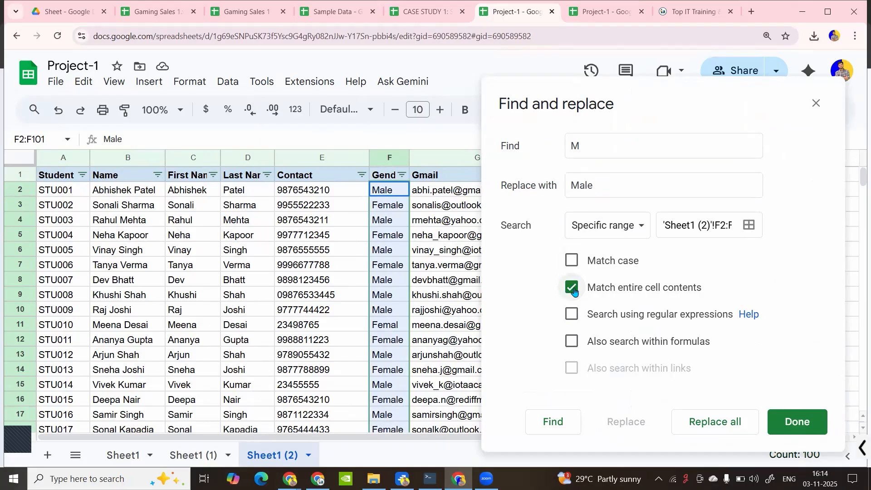
click(724, 433)
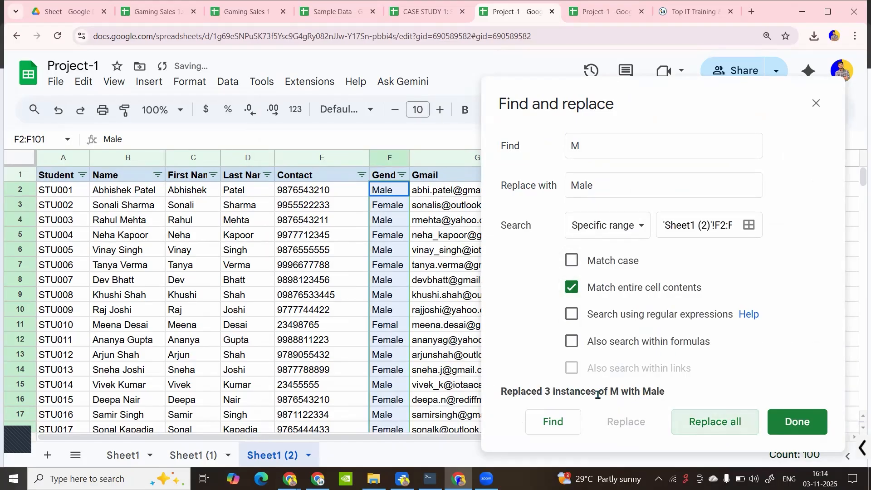
click(788, 422)
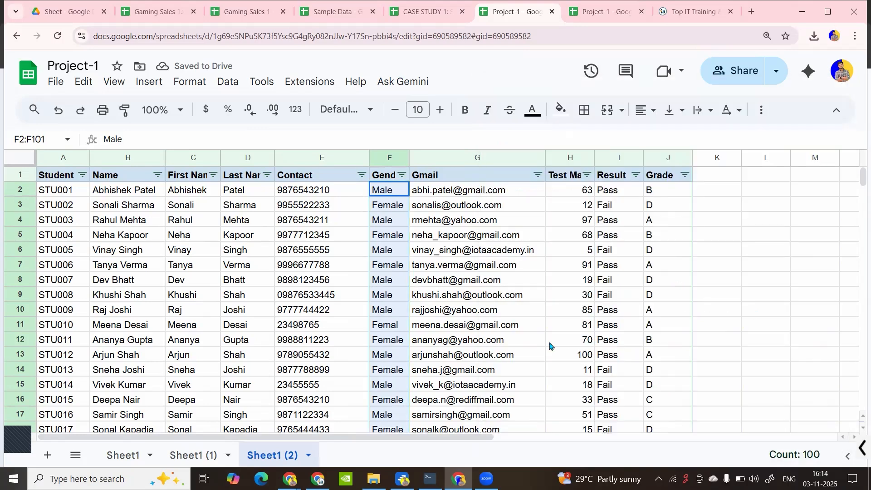
scroll(422, 316, down, 12)
Replace every Gender cell containing exactly F with Female using Match entire cell contents
scroll(423, 316, down, 12)
scroll(423, 316, up, 20)
key(ctrl+f)
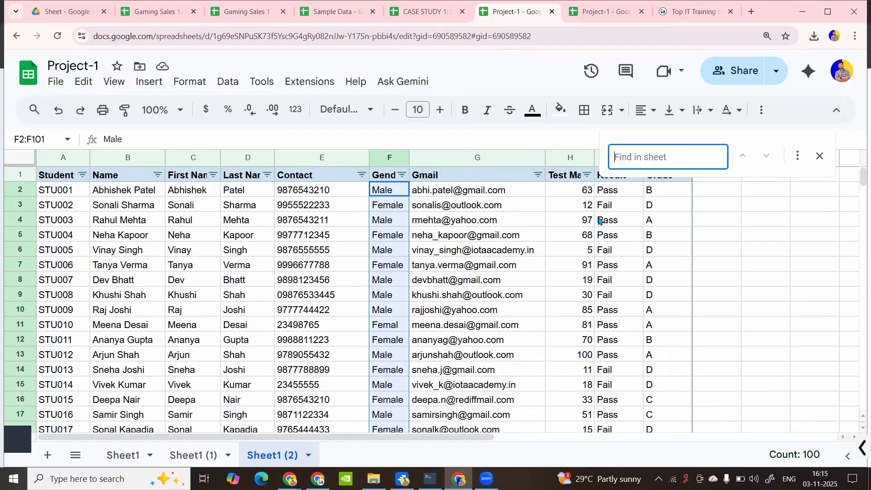
click(798, 153)
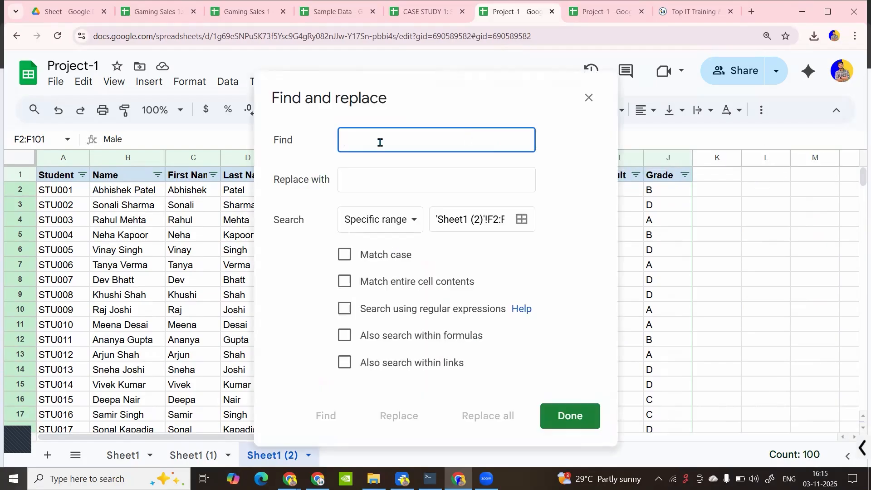
text(F)
click(375, 172)
text(Female)
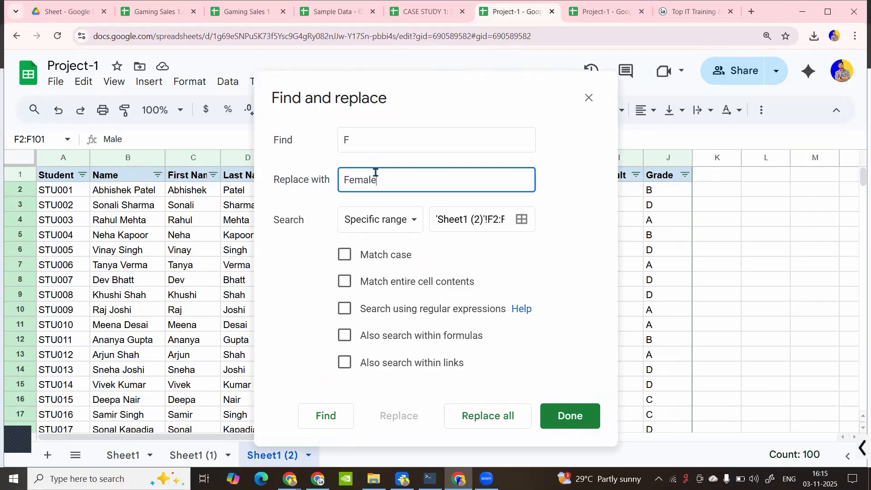
click(345, 282)
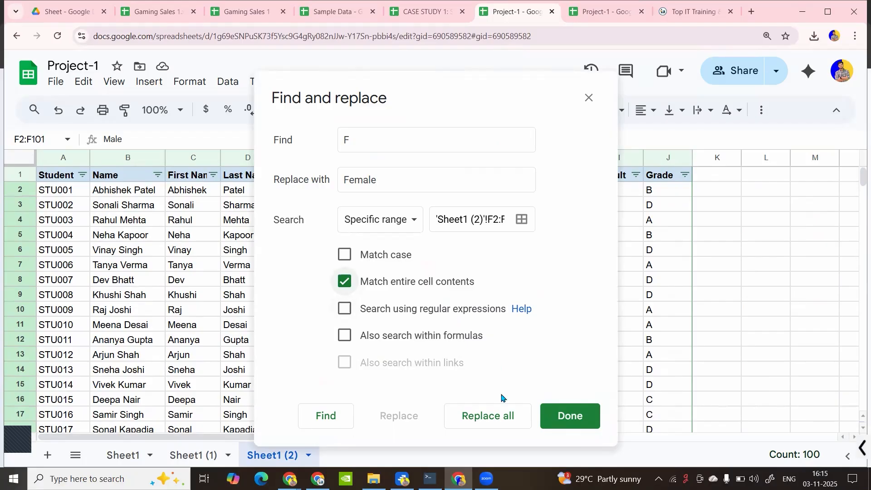
click(494, 418)
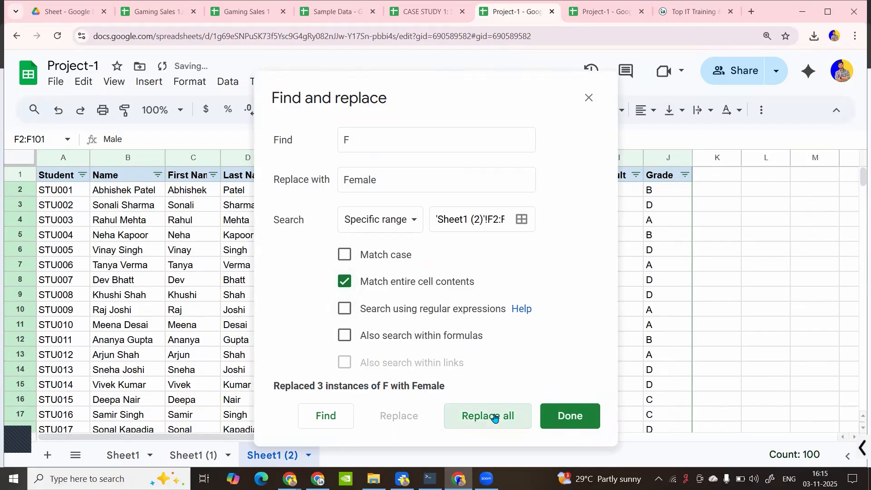
click(588, 97)
Check the Gender filter's remaining values and select the Gender range F2:F101
click(402, 174)
scroll(302, 395, down, 2)
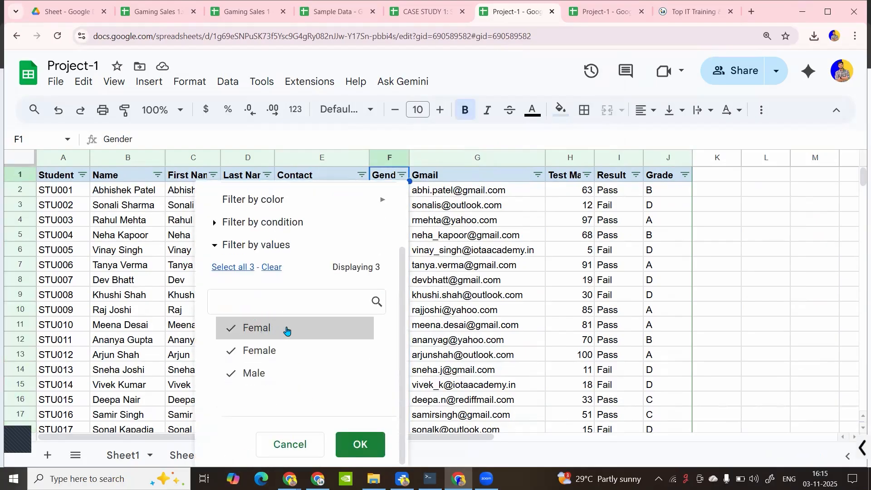
click(423, 252)
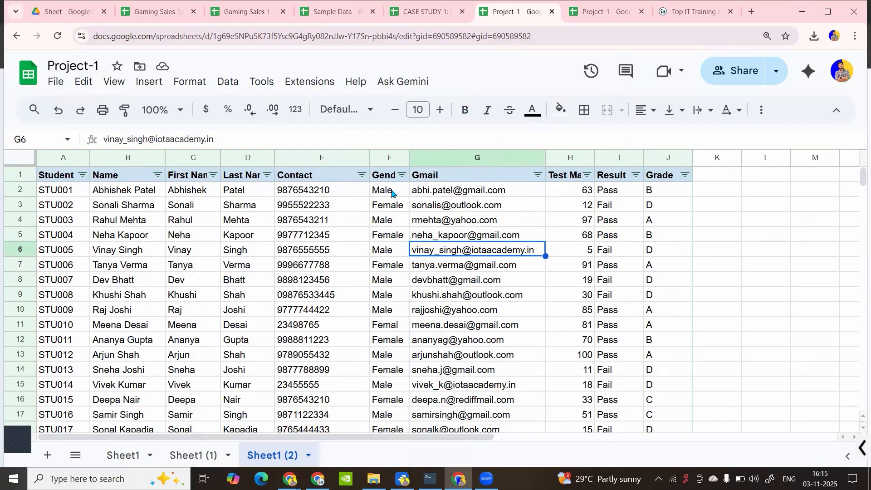
click(404, 177)
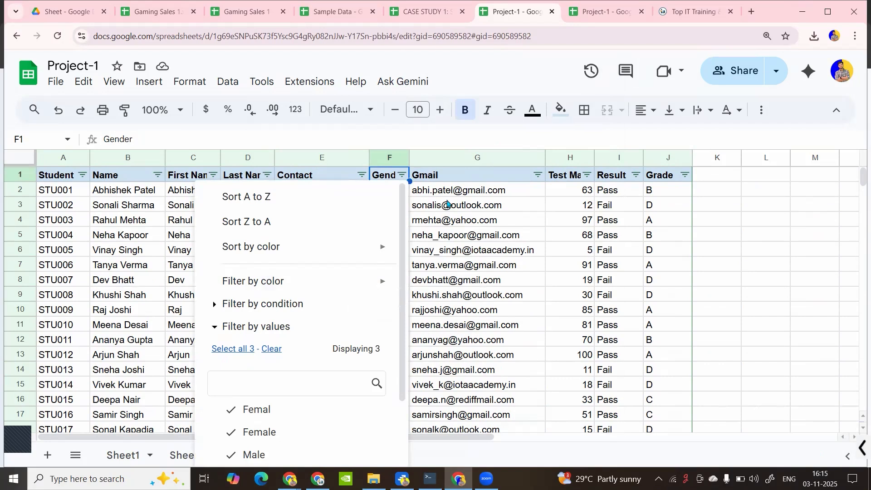
click(449, 204)
click(390, 191)
key(ctrl+shift+Down)
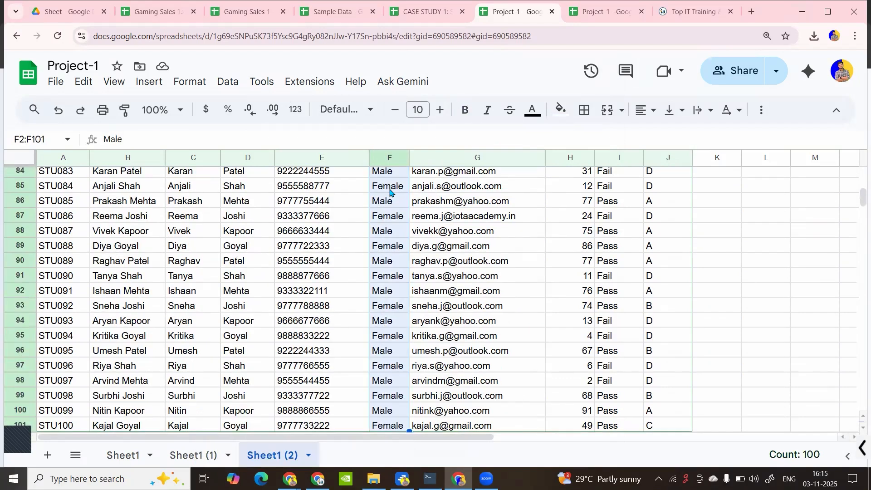
Replace the misspelled Femal entries with Female using whole-cell matching
key(ctrl+f)
click(800, 162)
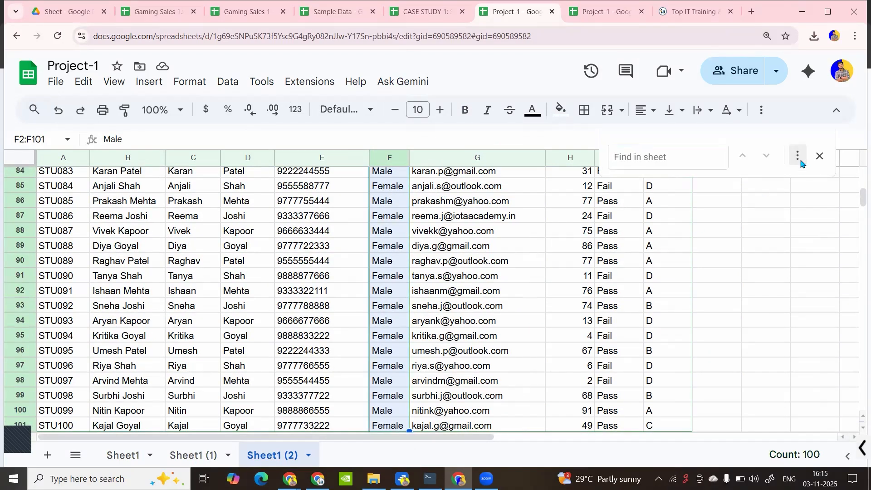
text(Femal)
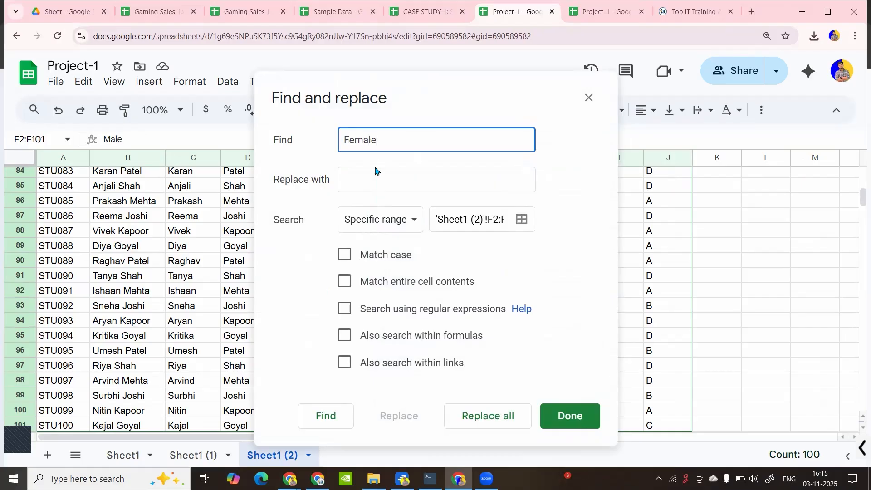
click(374, 169)
text(Female)
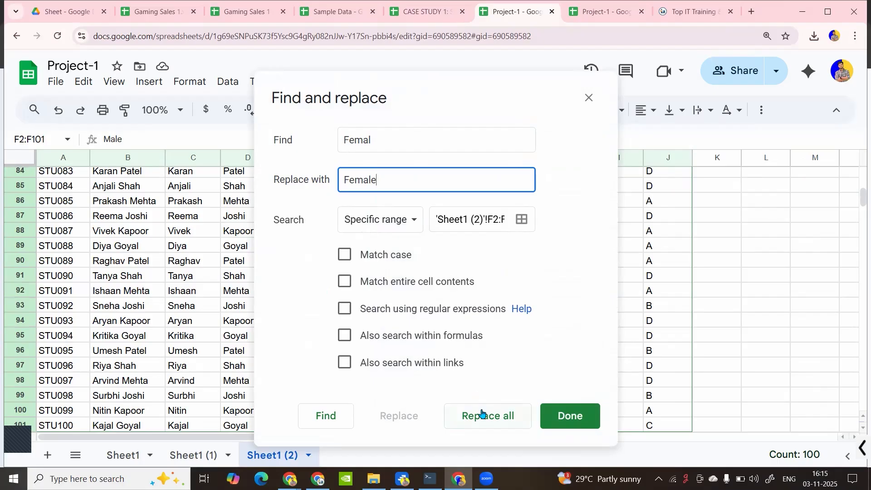
click(345, 281)
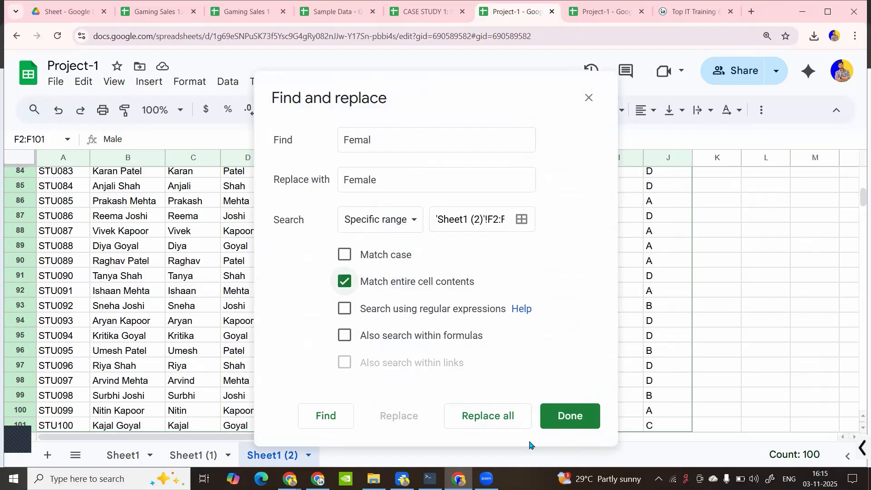
click(496, 424)
click(497, 414)
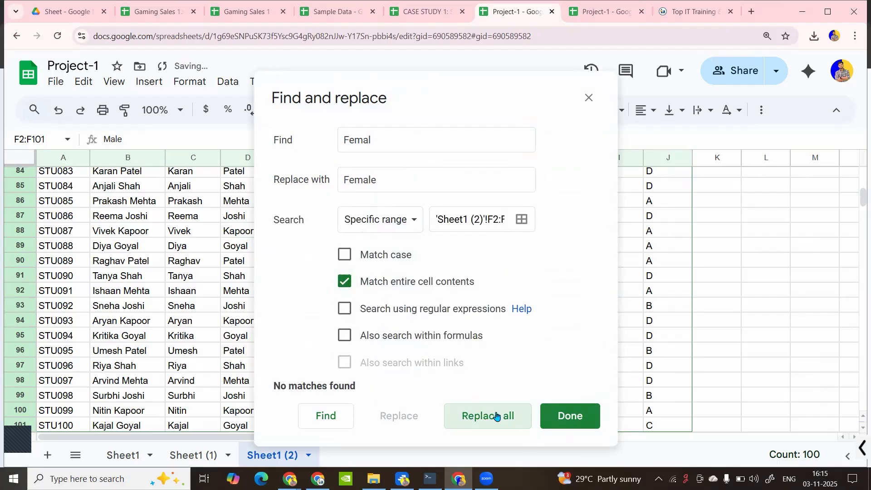
click(591, 99)
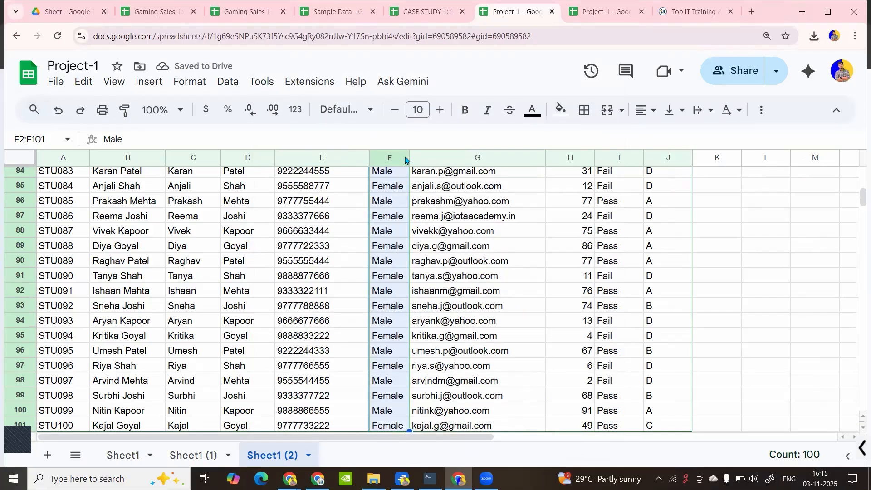
Confirm in the Gender filter that only Female and Male remain
scroll(388, 225, up, 2)
click(387, 215)
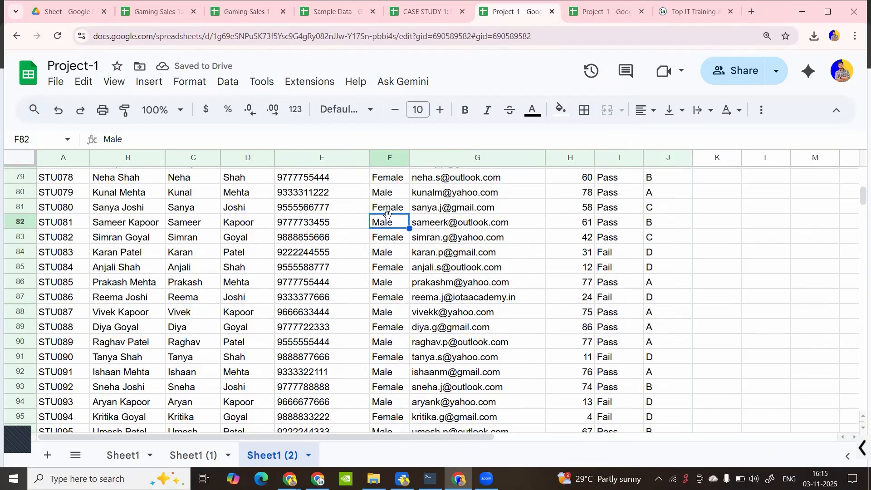
key(ctrl+Up)
click(402, 175)
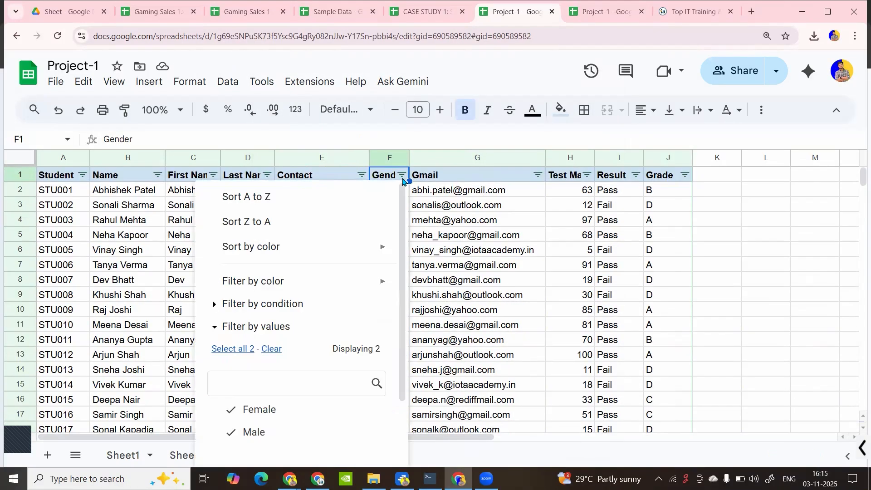
scroll(300, 389, down, 2)
click(442, 262)
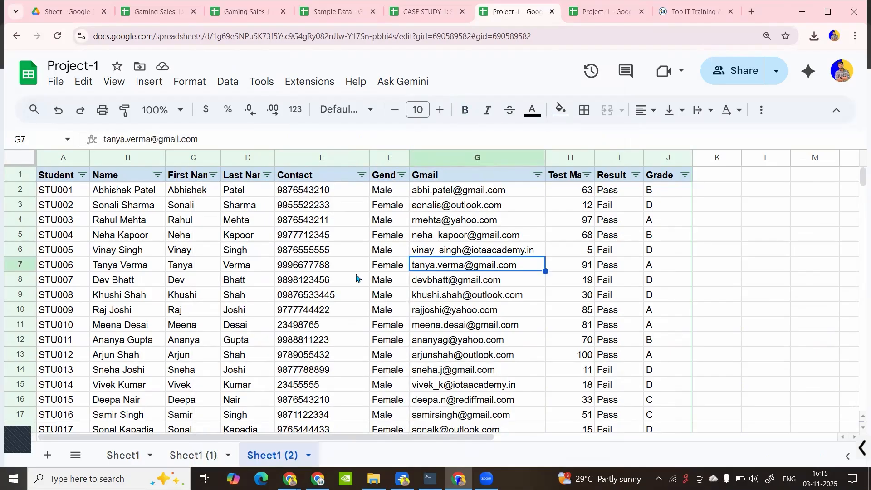
click(413, 210)
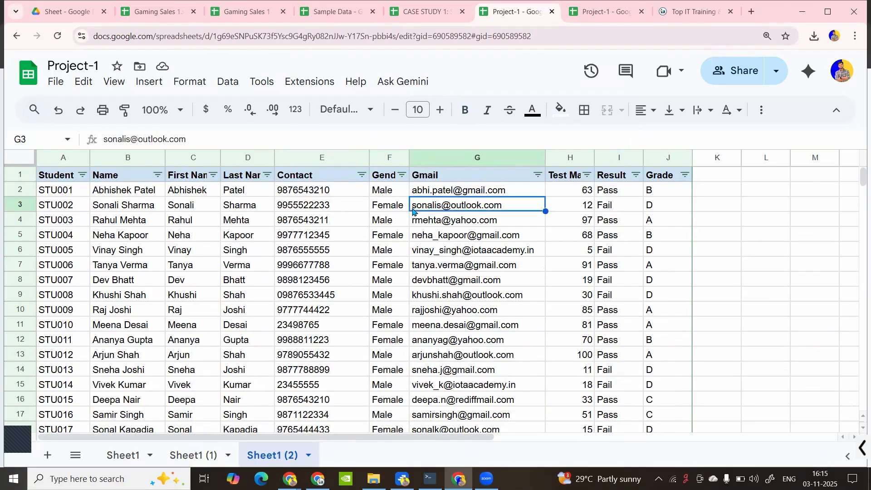
click(474, 249)
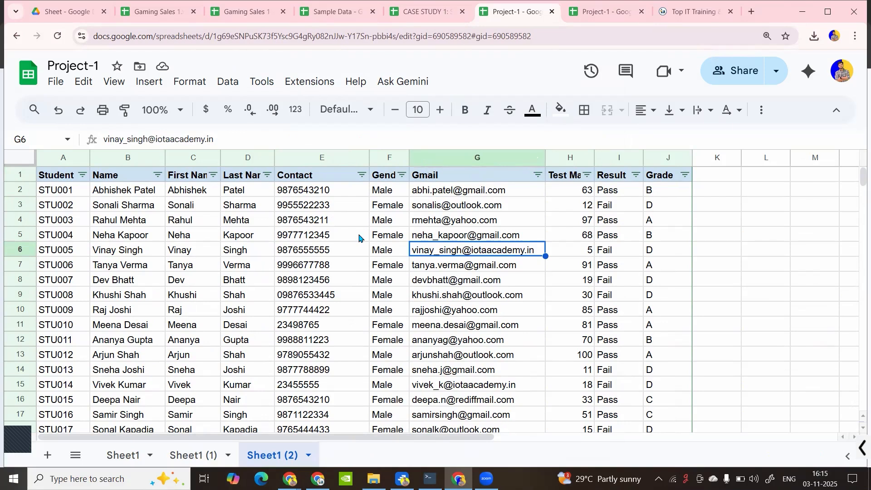
Look through the Edit and View menus, then scroll down the records to cells E60 and G62
click(210, 220)
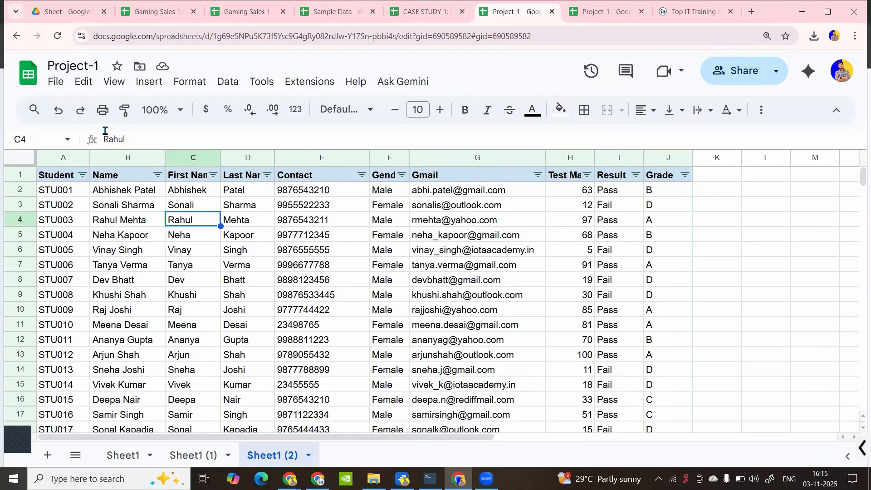
click(91, 85)
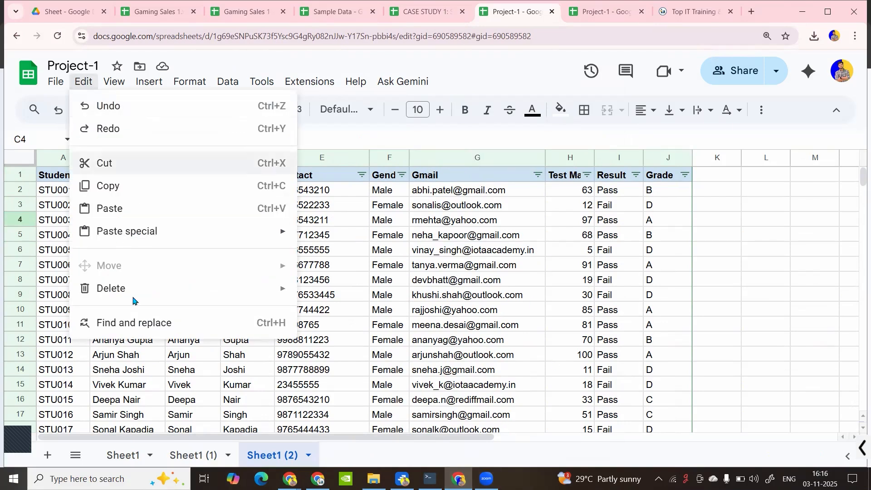
click(113, 86)
click(109, 86)
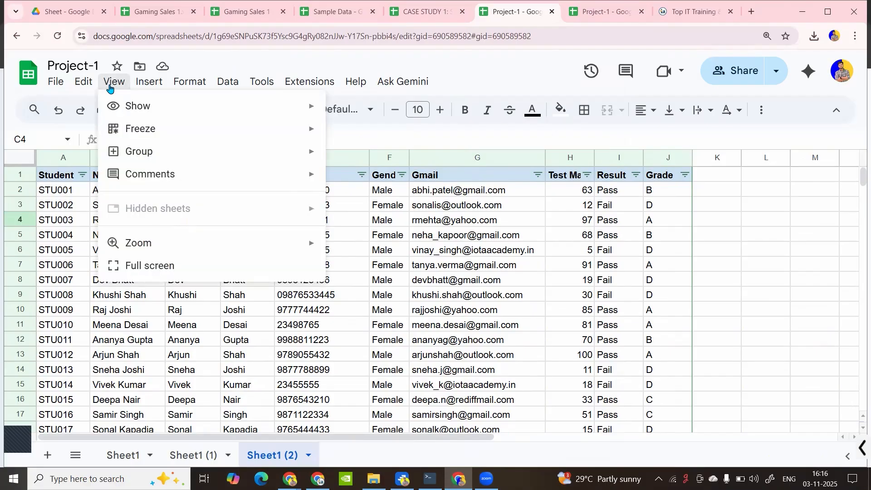
mouse_move(157, 137)
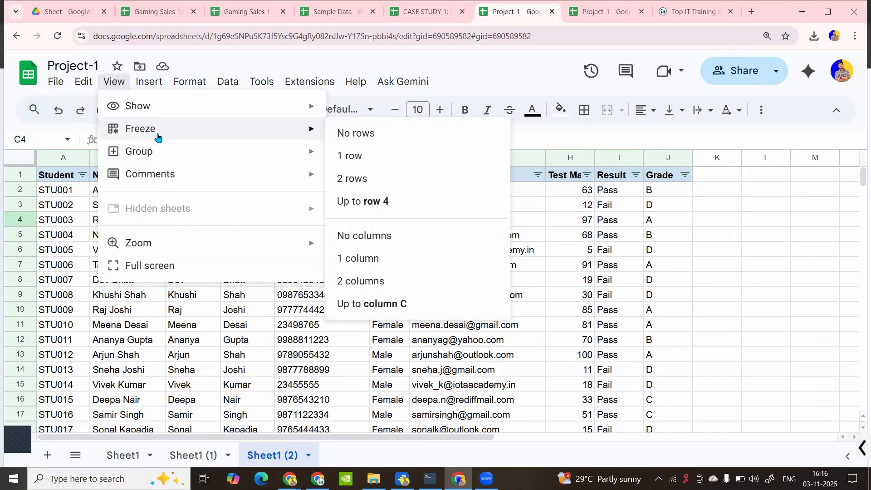
click(262, 415)
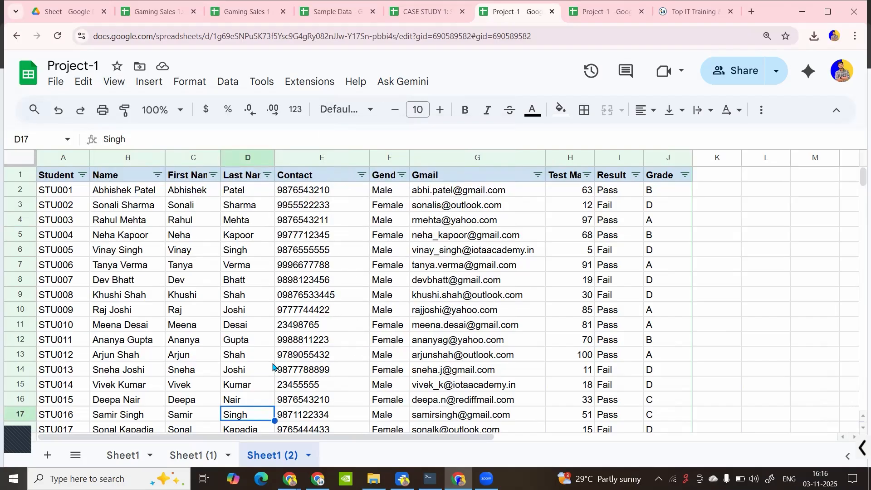
scroll(273, 367, down, 9)
scroll(273, 367, down, 8)
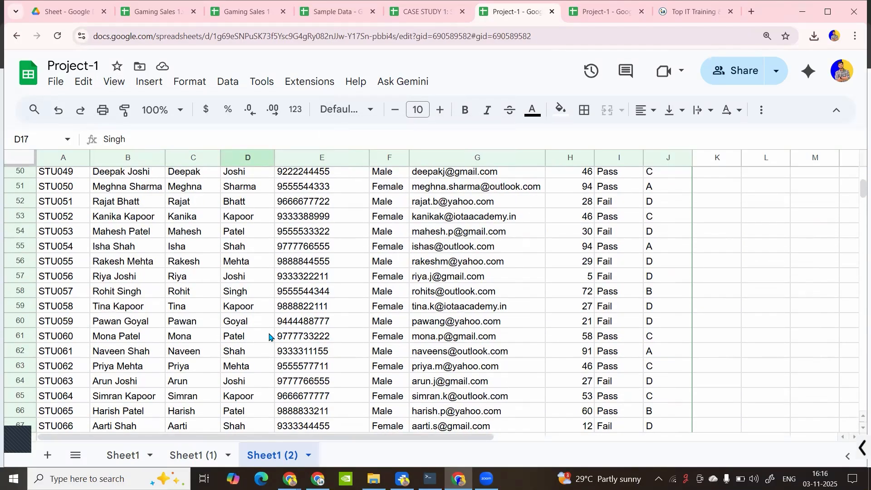
click(305, 325)
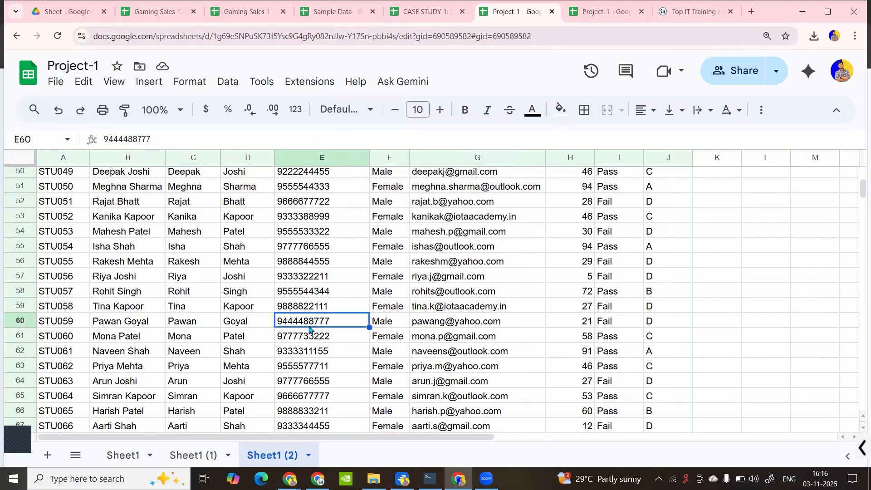
scroll(309, 329, down, 1)
click(488, 297)
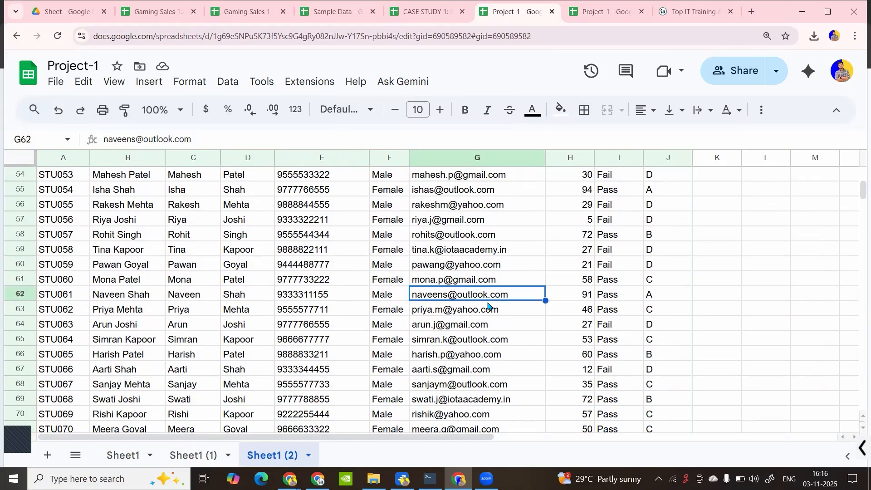
scroll(488, 305, up, 18)
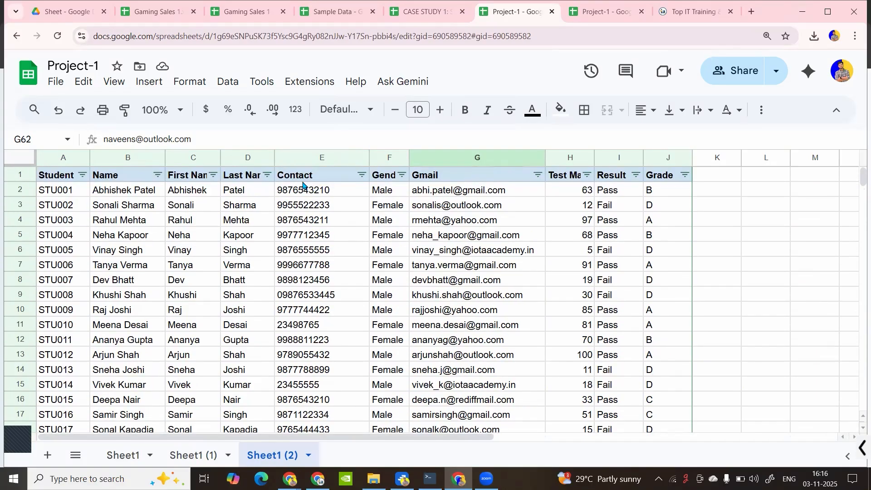
Freeze the header row with View > Freeze > 1 row and scroll to test it
click(133, 85)
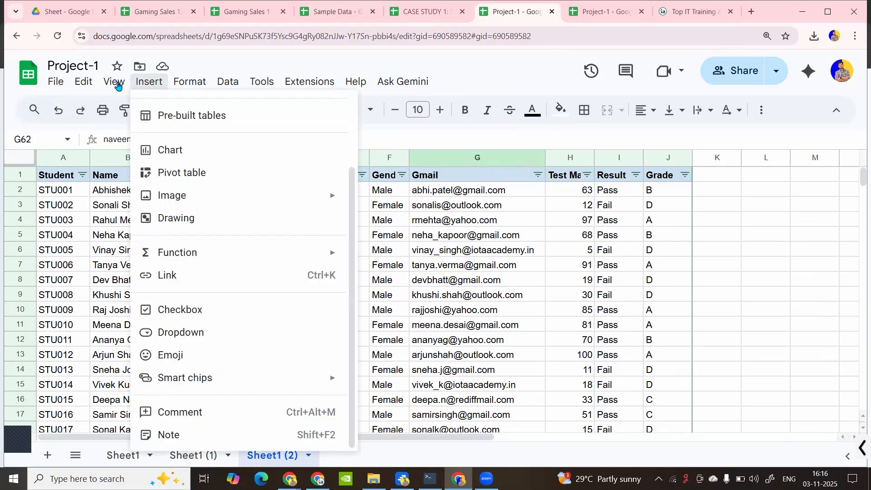
click(117, 83)
click(117, 83)
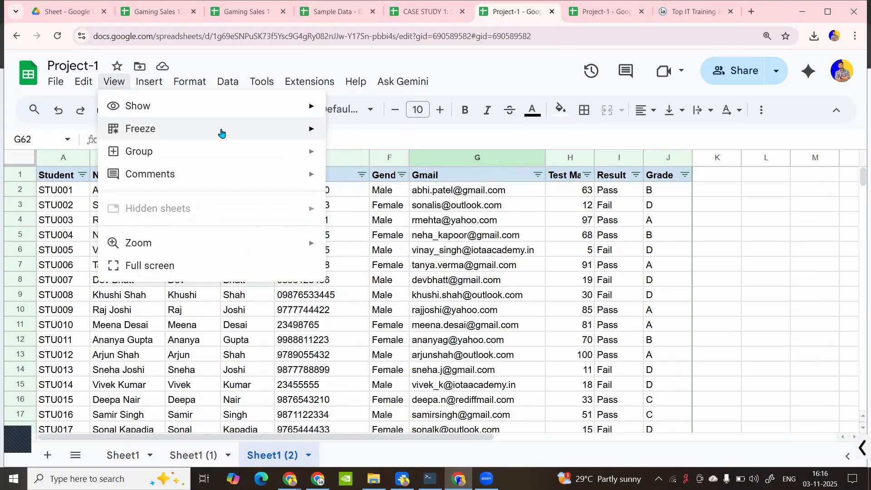
mouse_move(219, 130)
click(369, 159)
scroll(317, 281, down, 4)
scroll(317, 283, down, 3)
scroll(317, 283, down, 7)
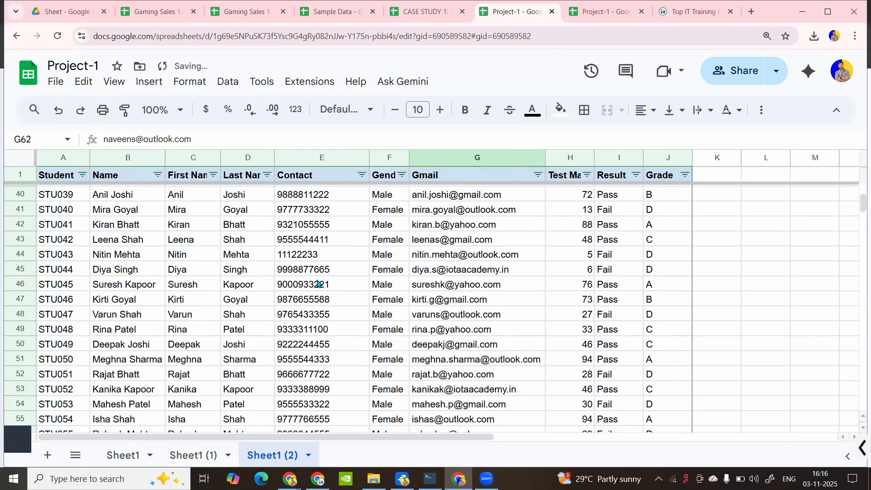
scroll(317, 284, down, 10)
scroll(317, 283, up, 7)
scroll(317, 283, up, 15)
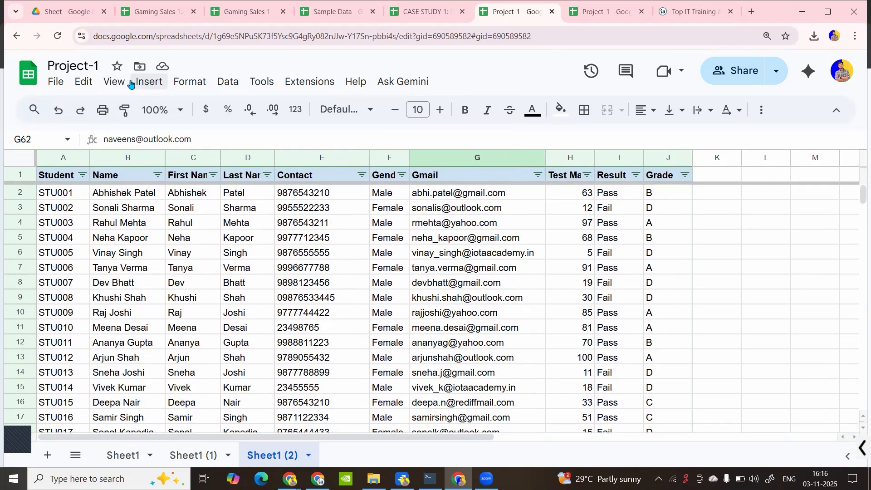
Set View > Freeze to No rows so the header scrolls again
click(114, 82)
mouse_move(156, 125)
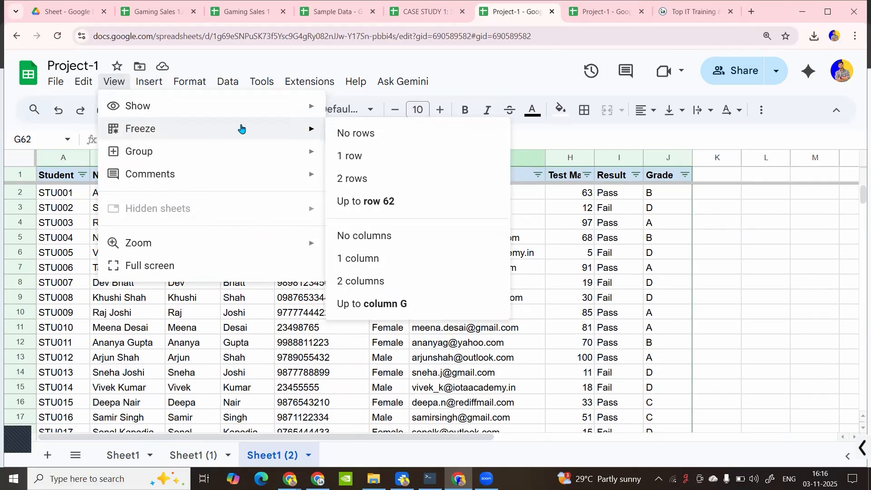
click(356, 133)
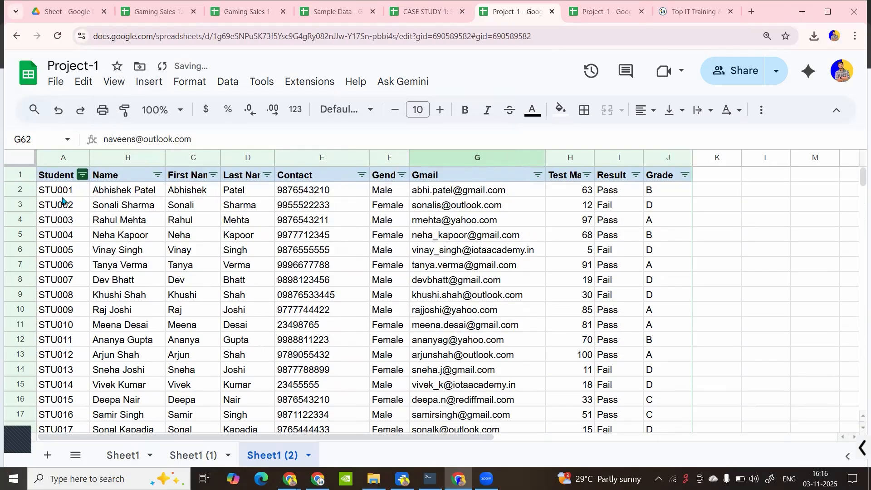
Check the Pass formula in I10, then freeze column A
drag(460, 436, 512, 418)
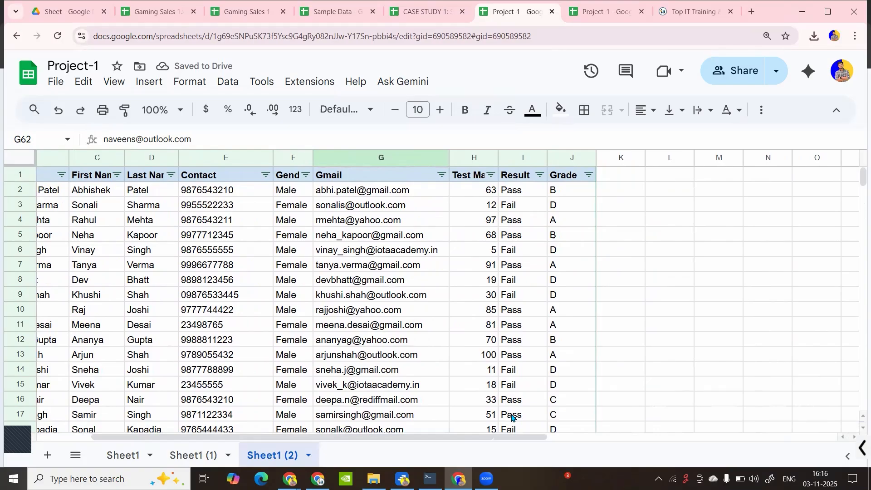
click(516, 315)
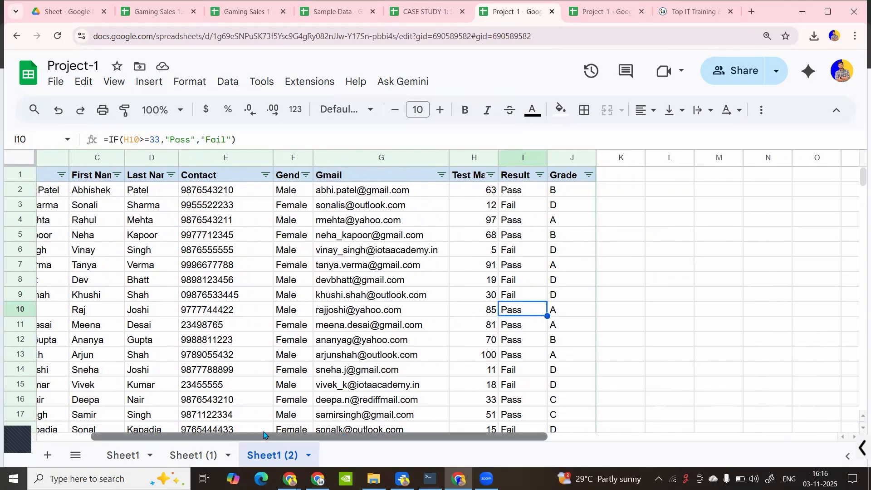
drag(264, 434, 211, 435)
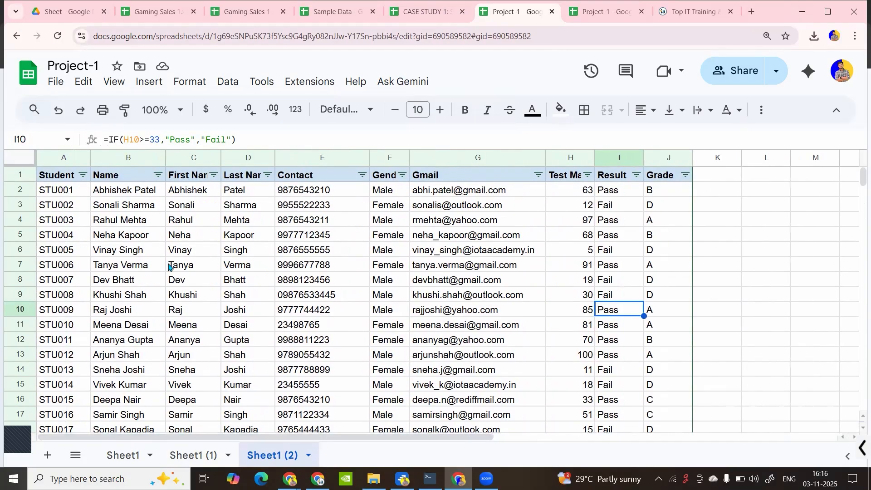
click(114, 82)
mouse_move(169, 130)
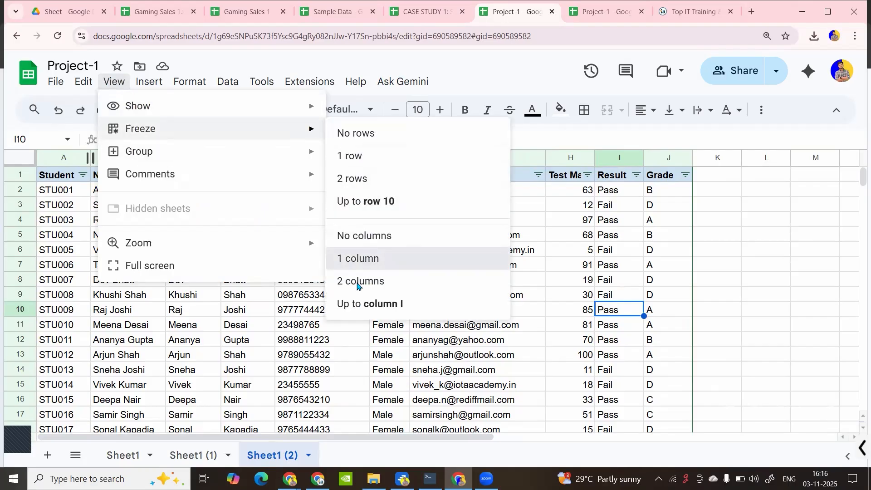
click(358, 259)
Extend the freeze to 2 columns so A and B stay fixed
drag(227, 438, 162, 438)
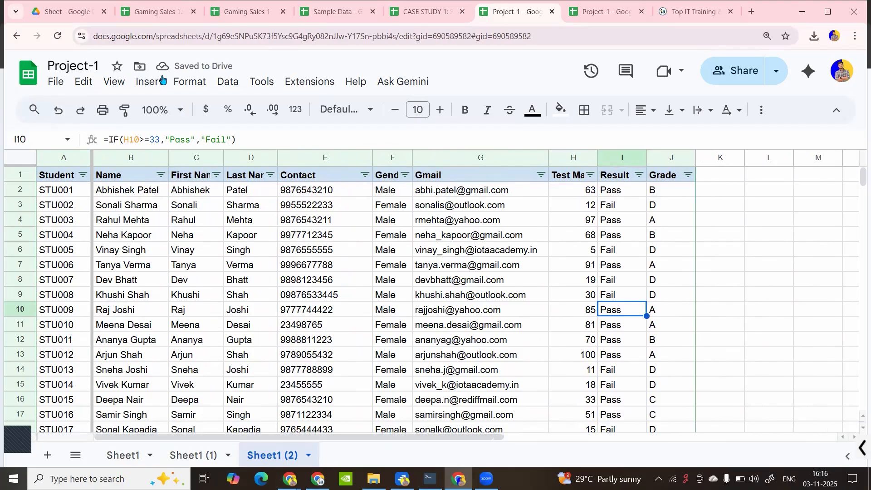
click(117, 82)
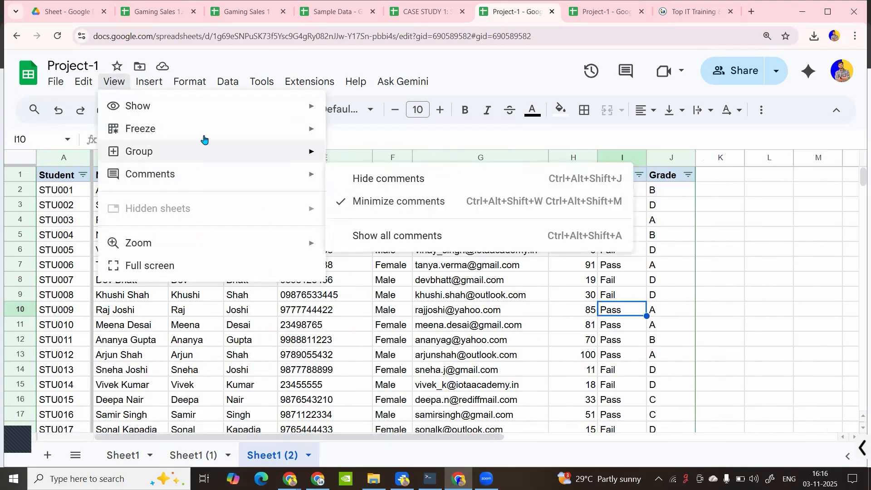
mouse_move(254, 136)
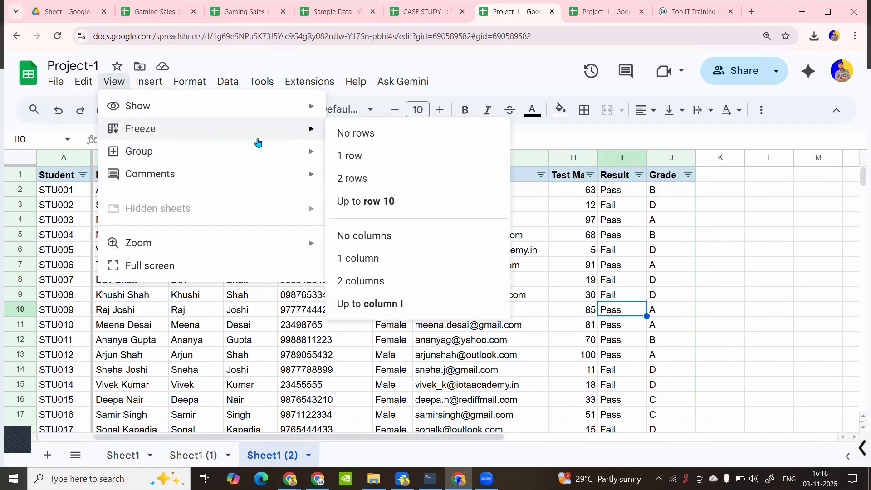
click(375, 281)
Review the View > Freeze options again, then select cells D9 and D5
drag(267, 437, 227, 431)
click(110, 85)
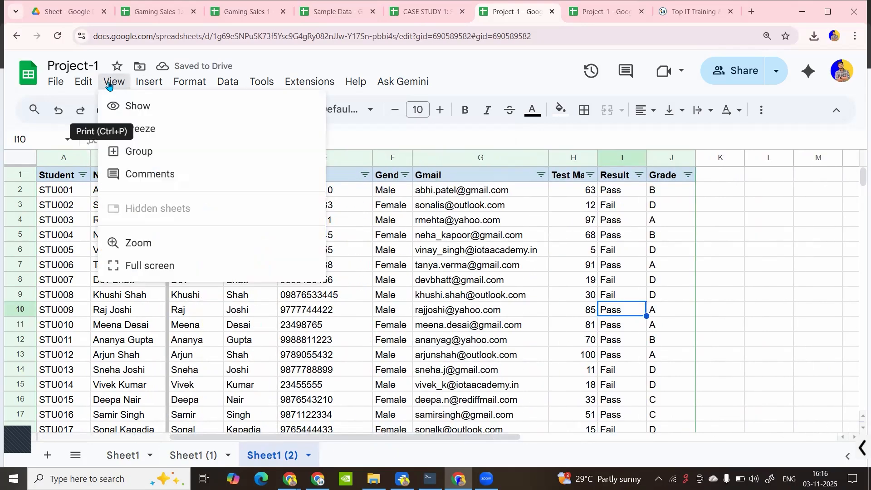
mouse_move(167, 136)
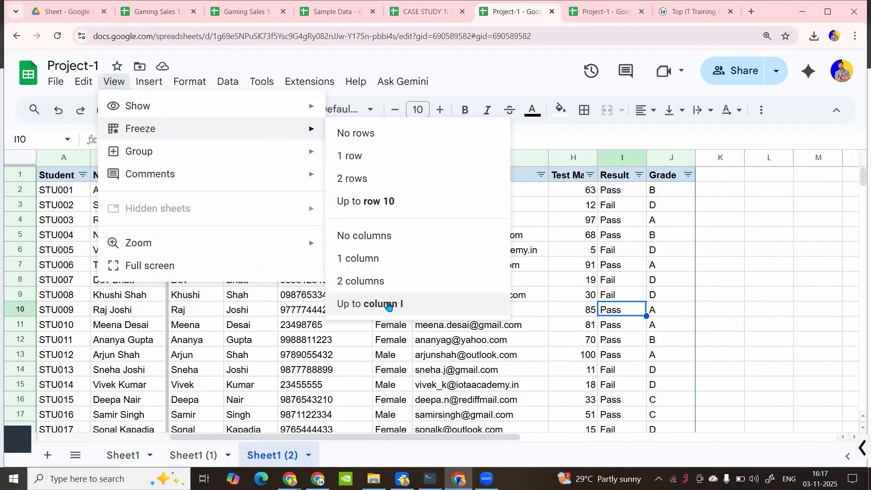
mouse_move(184, 153)
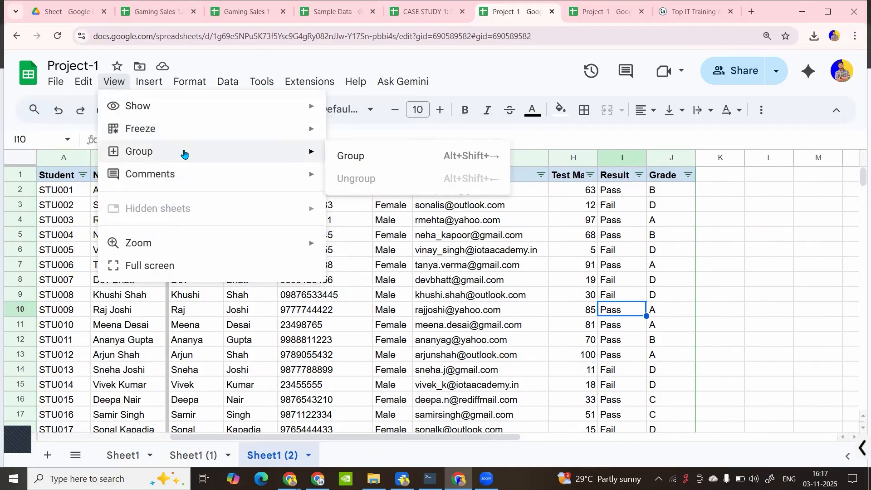
click(244, 302)
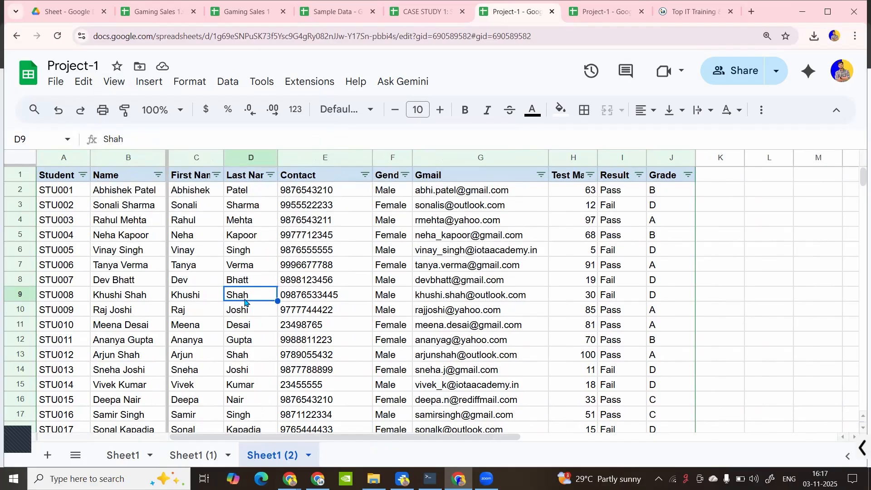
click(245, 229)
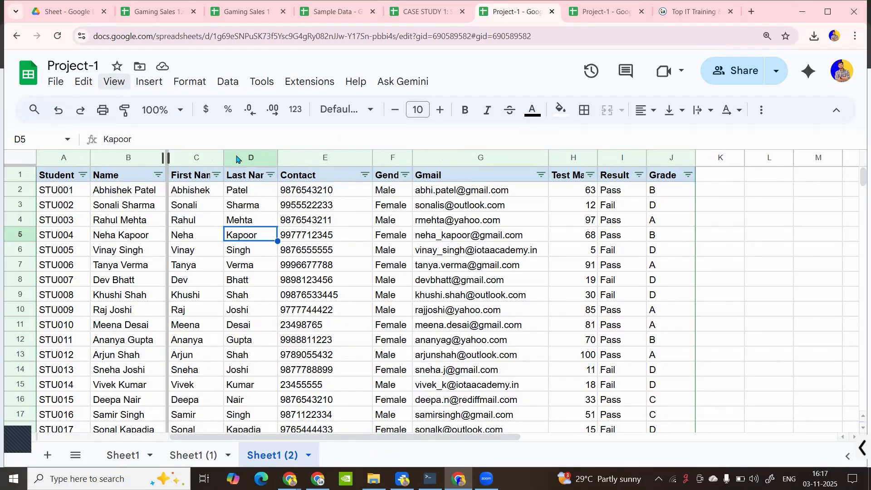
Change the collaborator's Project-1 role to Commenter, save it, and bring up the Sample Data window
click(337, 262)
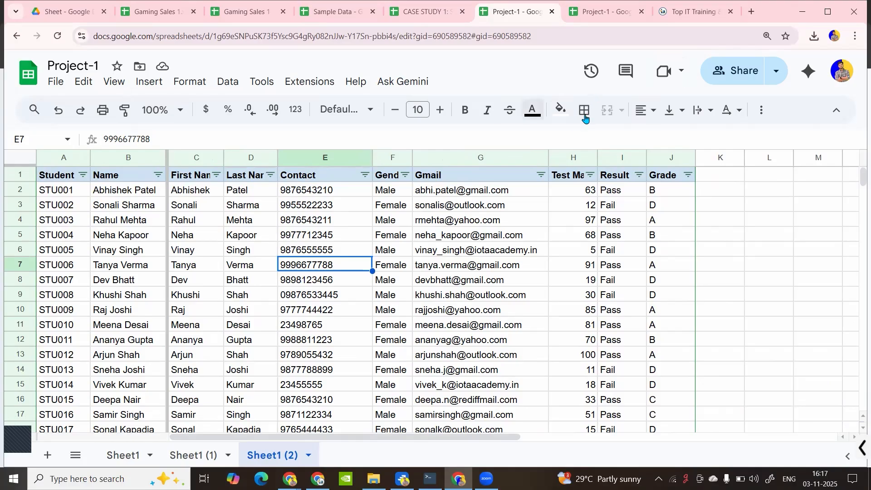
click(728, 71)
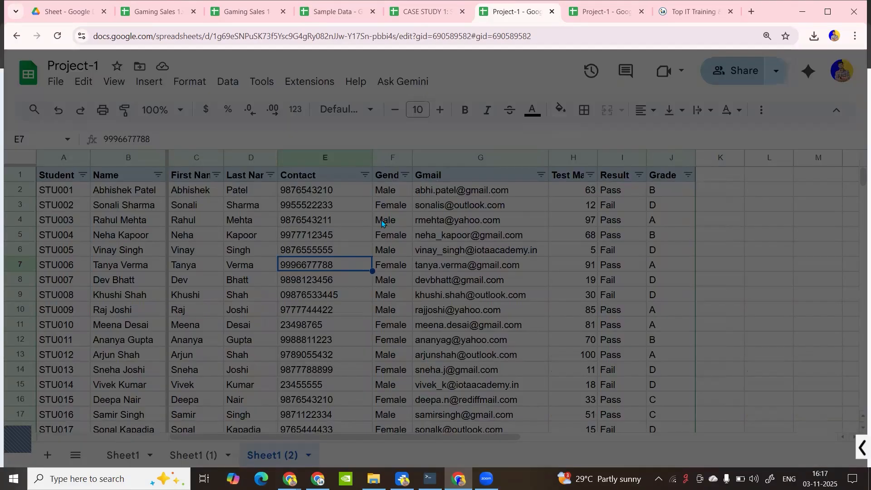
click(579, 278)
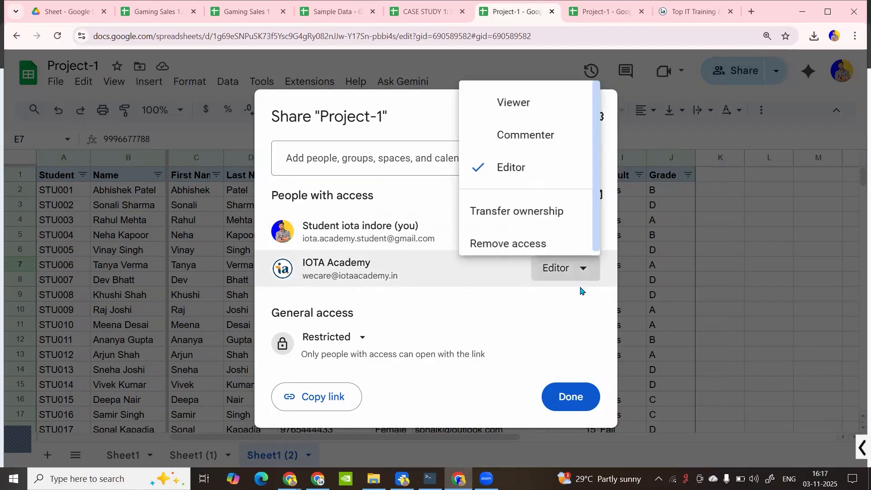
click(517, 124)
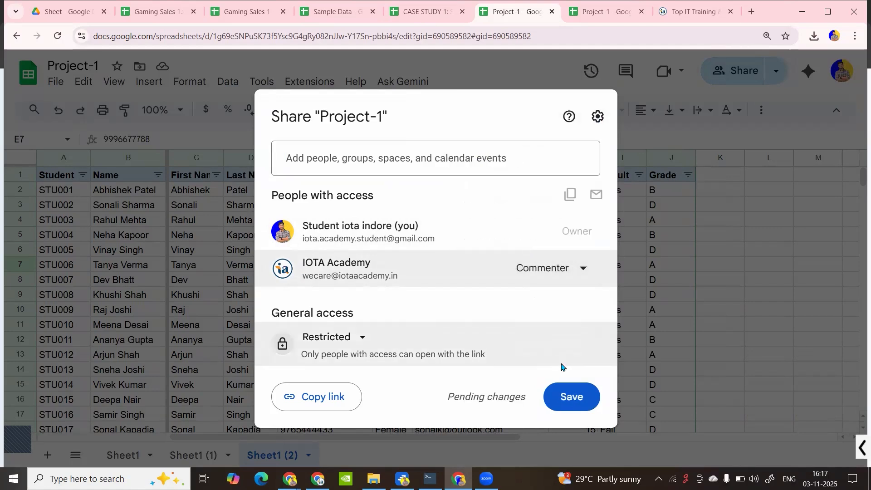
click(574, 392)
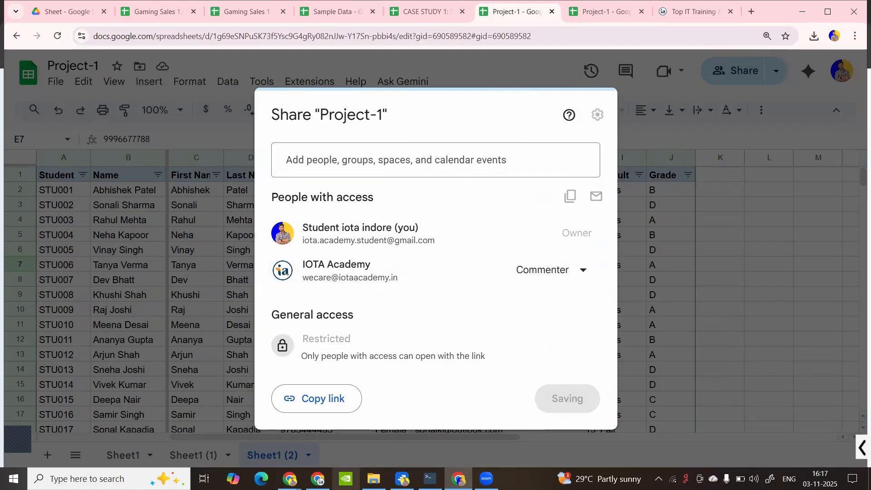
mouse_move(318, 478)
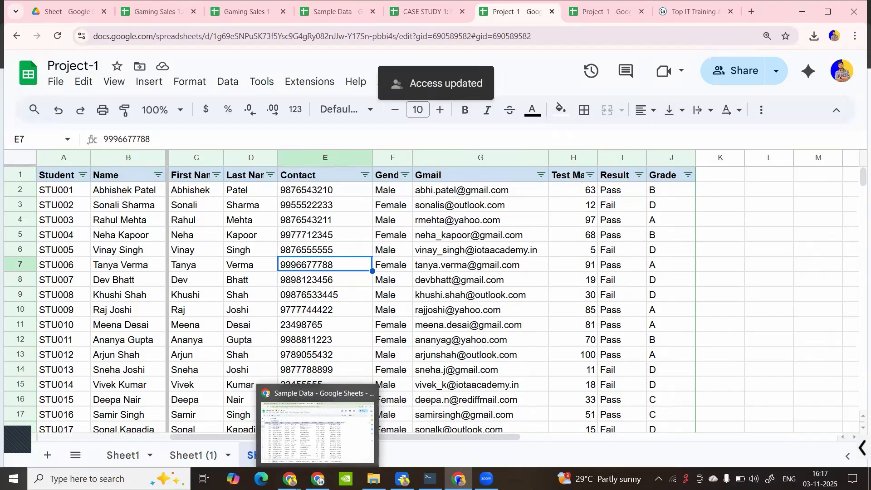
click(317, 431)
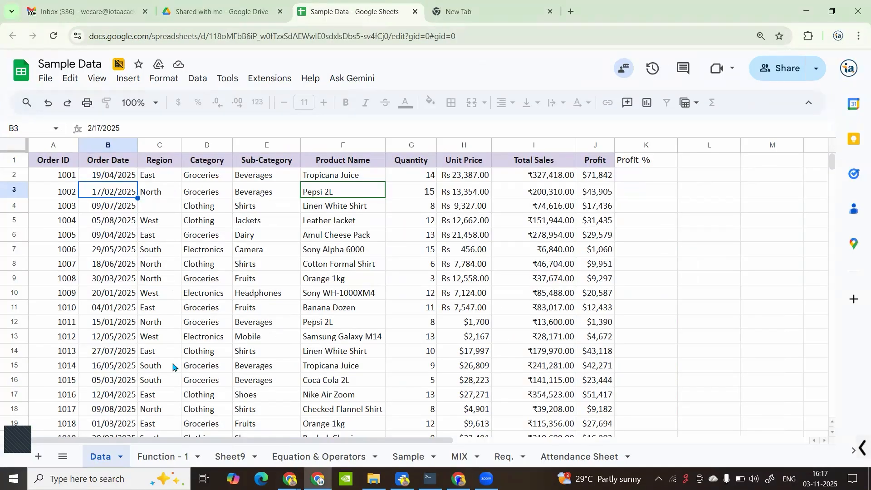
Open Project-1 from Drive's Shared with me list
click(218, 12)
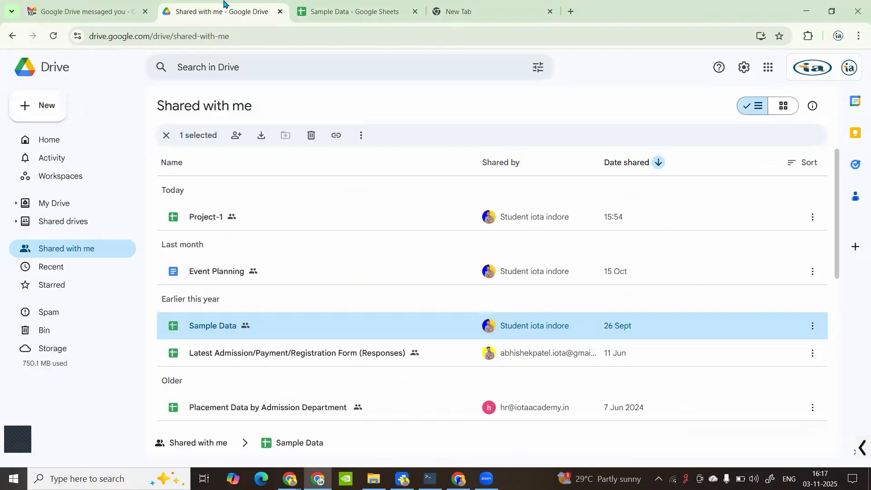
double_click(225, 222)
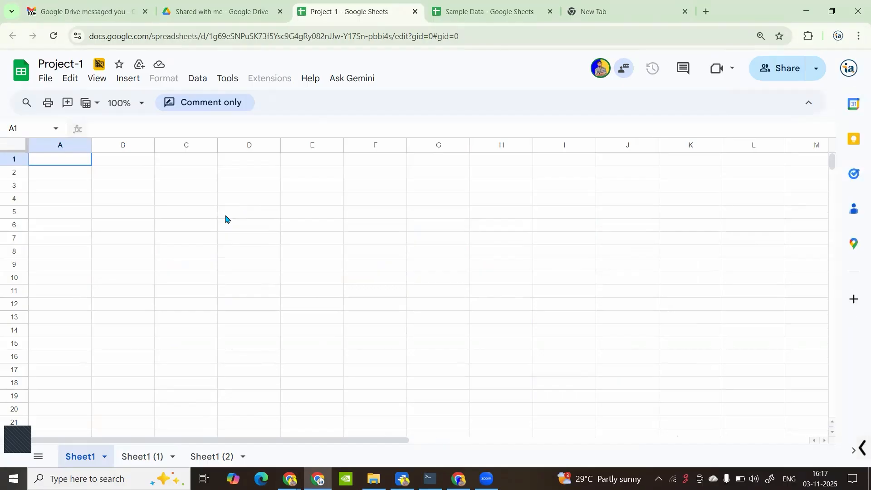
Check the Sheet1 (1) and Sheet1 (2) tabs, then bring up the actions for cell B3
click(150, 457)
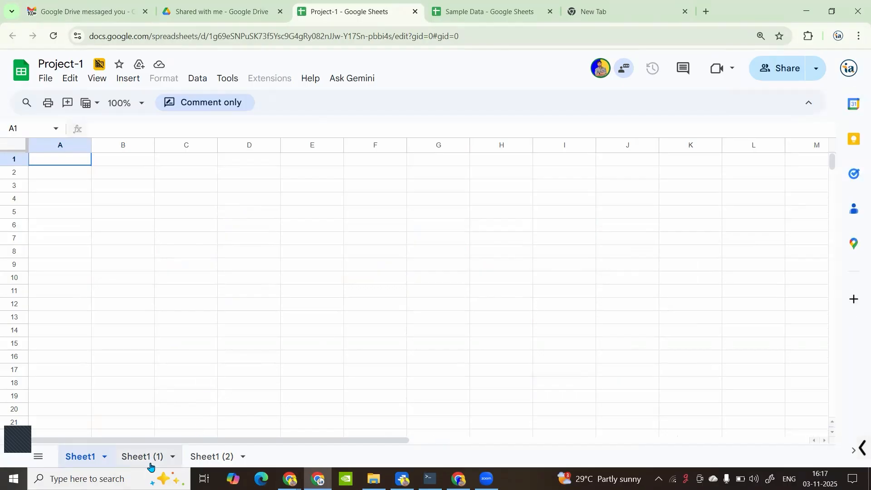
right_click(86, 459)
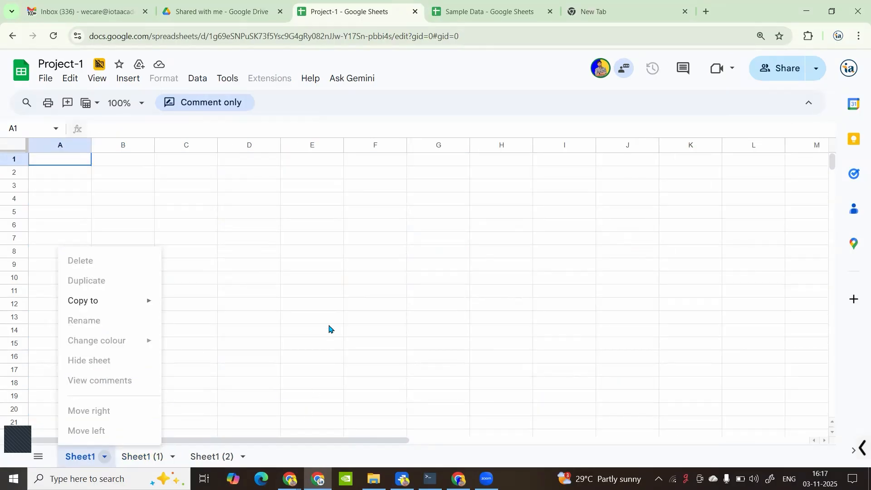
click(213, 455)
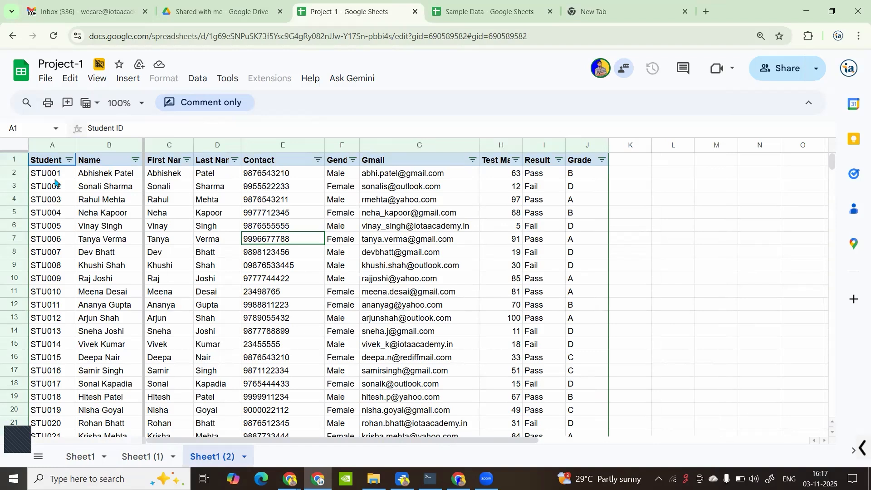
click(114, 179)
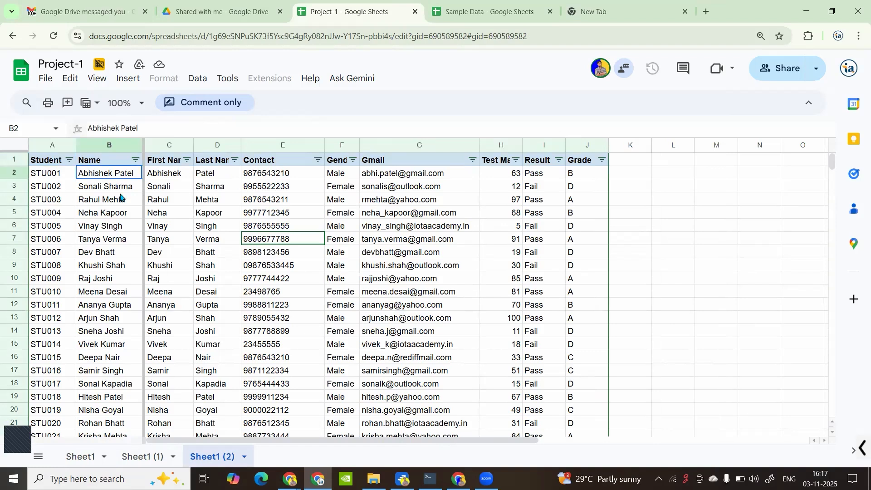
click(122, 187)
right_click(123, 188)
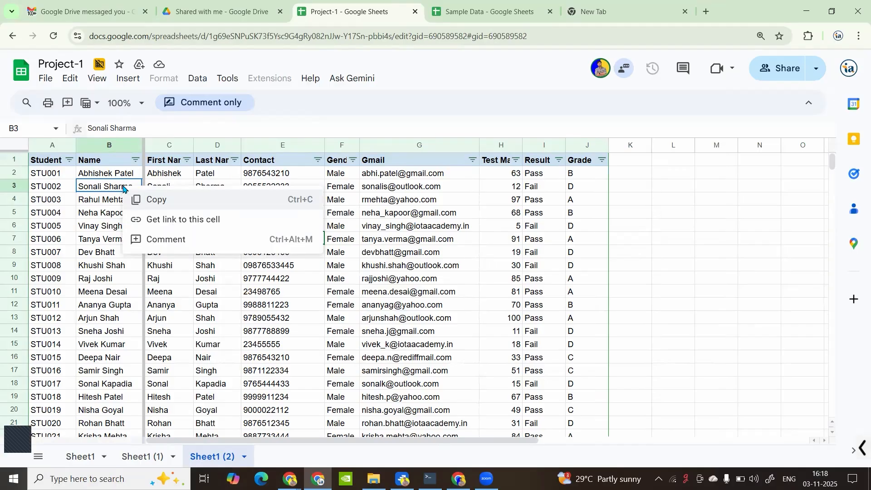
Write a comment on B3 mentioning the student account, with a note correcting the student's name
click(157, 239)
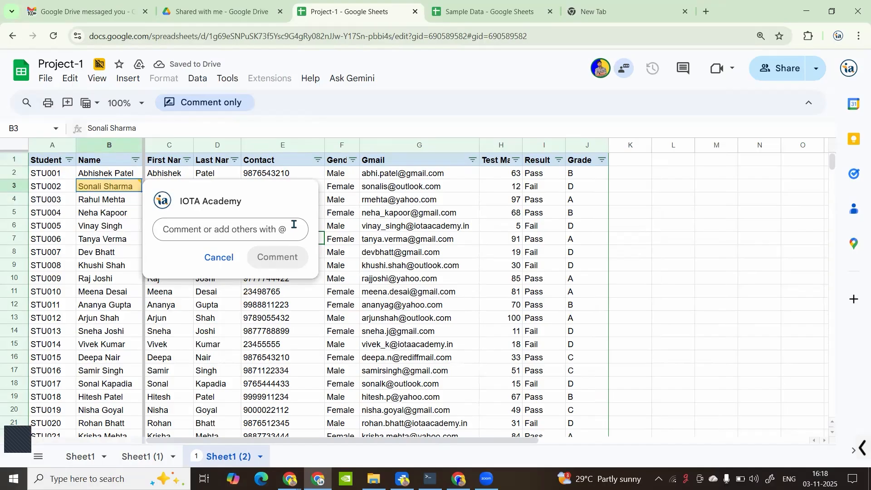
text(@)
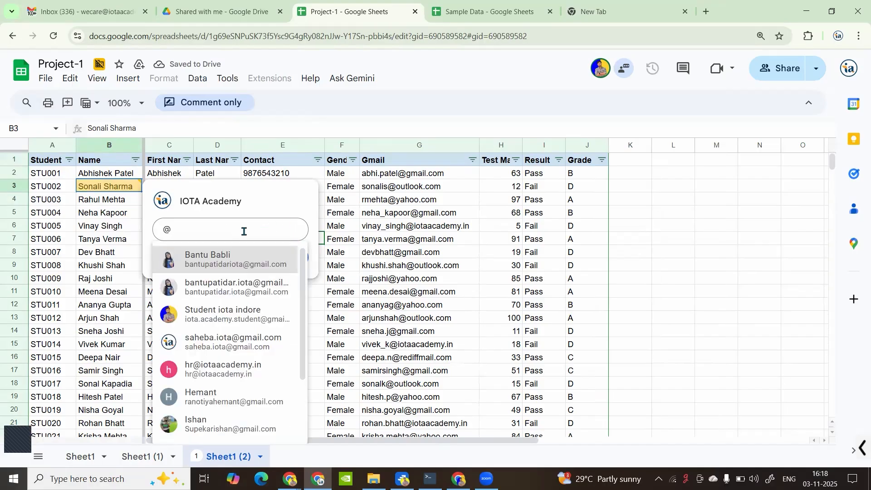
key(BackSpace)
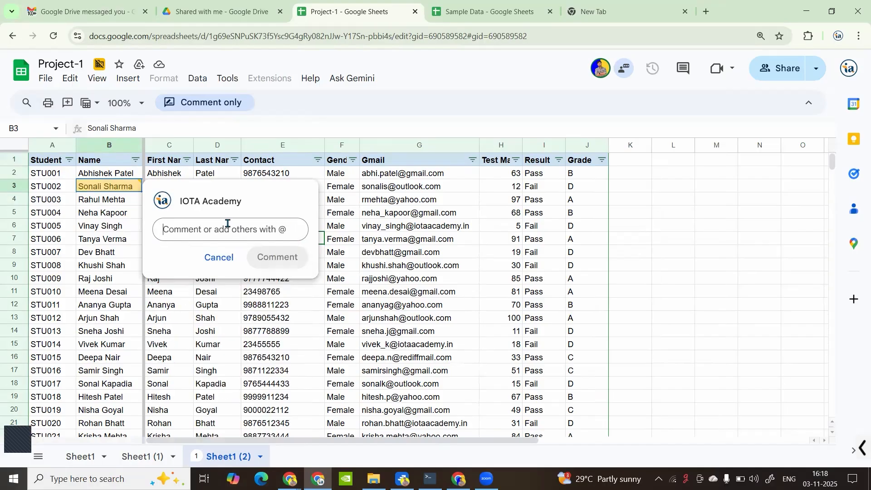
text(@stu)
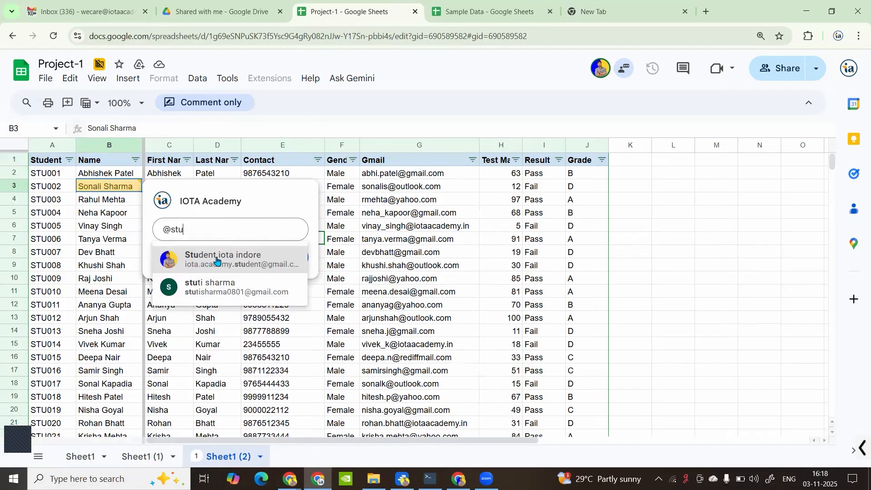
click(218, 259)
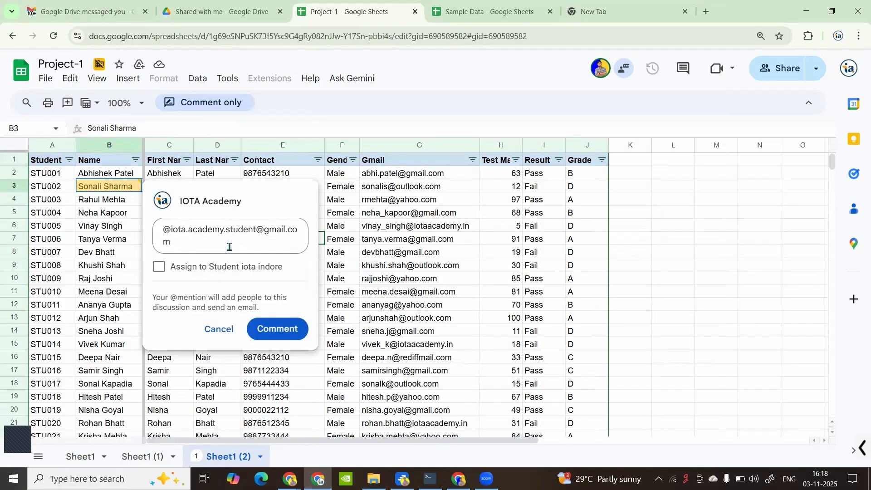
key(Return)
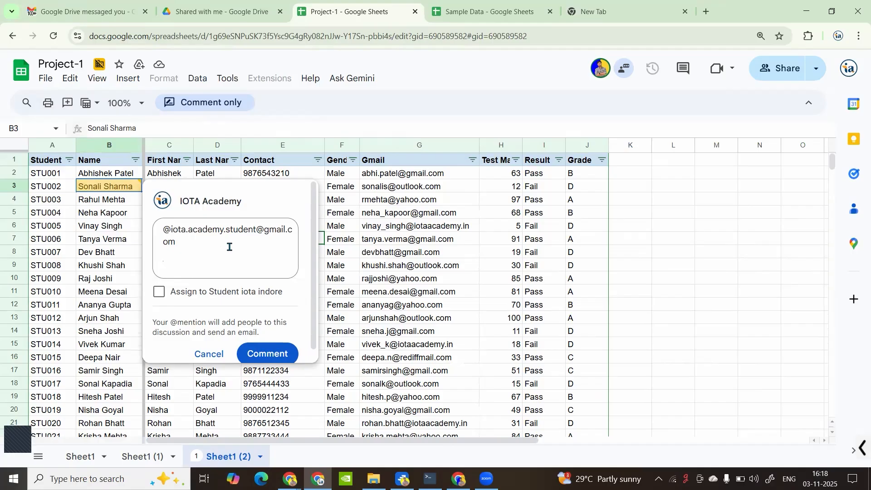
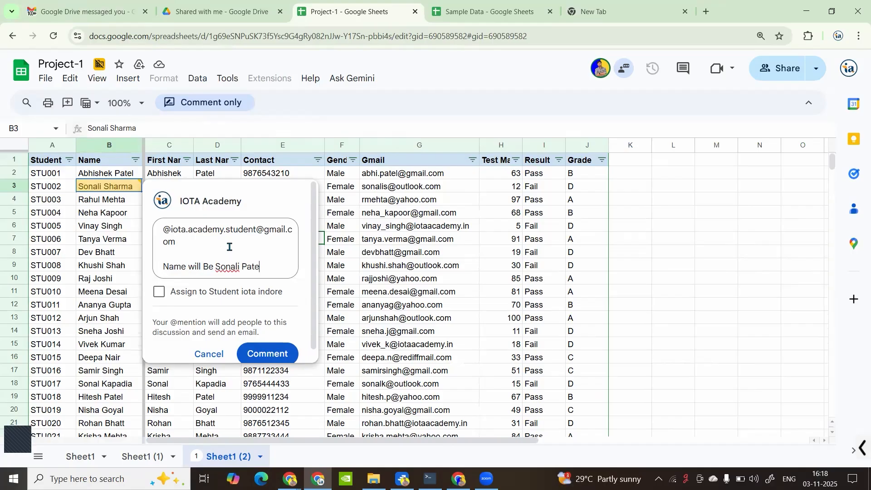
Assign the comment to the mentioned student and post it
click(159, 294)
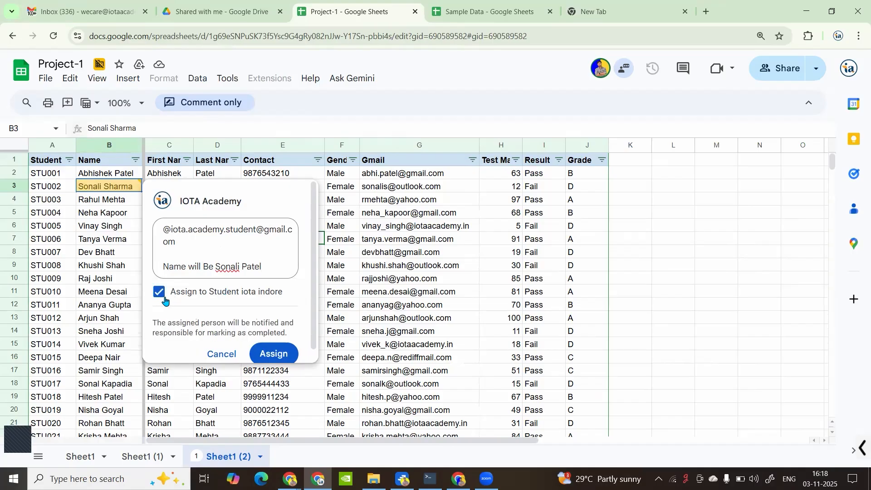
click(272, 349)
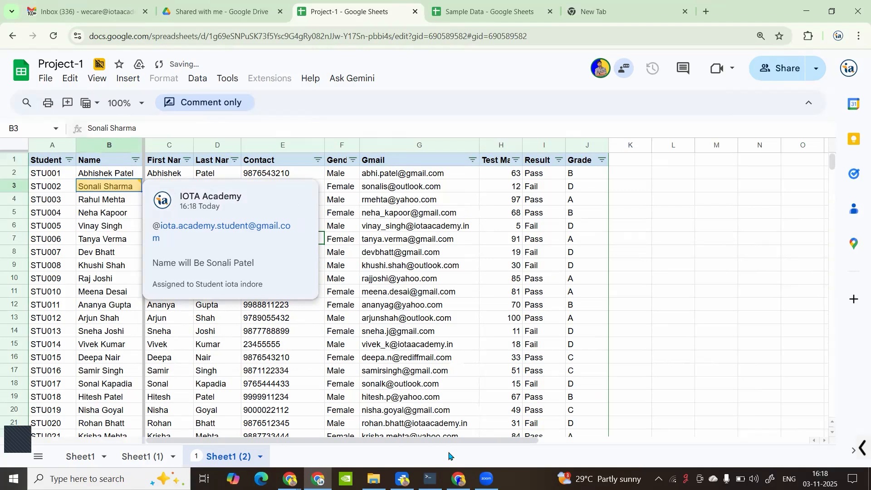
click(458, 479)
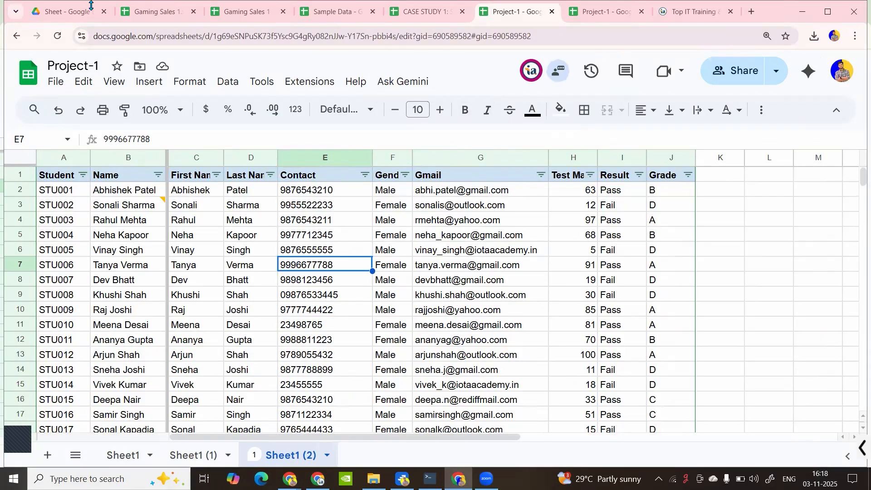
Open Gmail in a new browser tab and close the published Project-1 tab
click(752, 12)
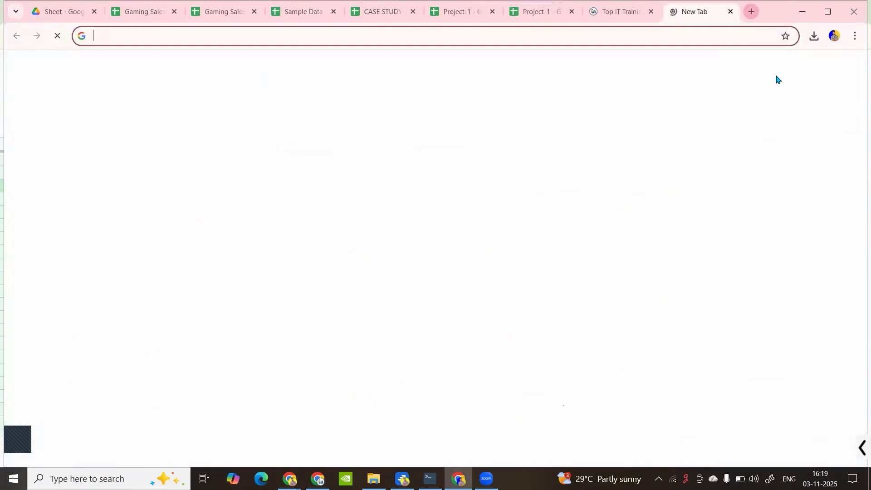
click(732, 66)
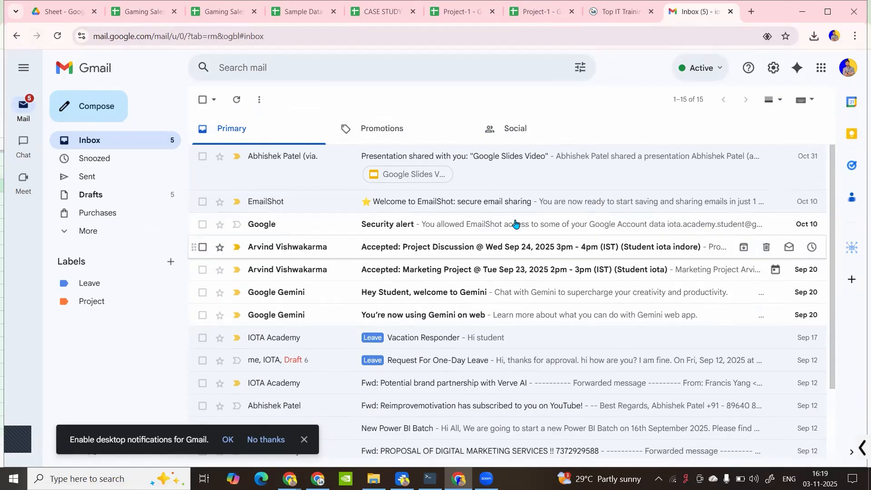
click(534, 12)
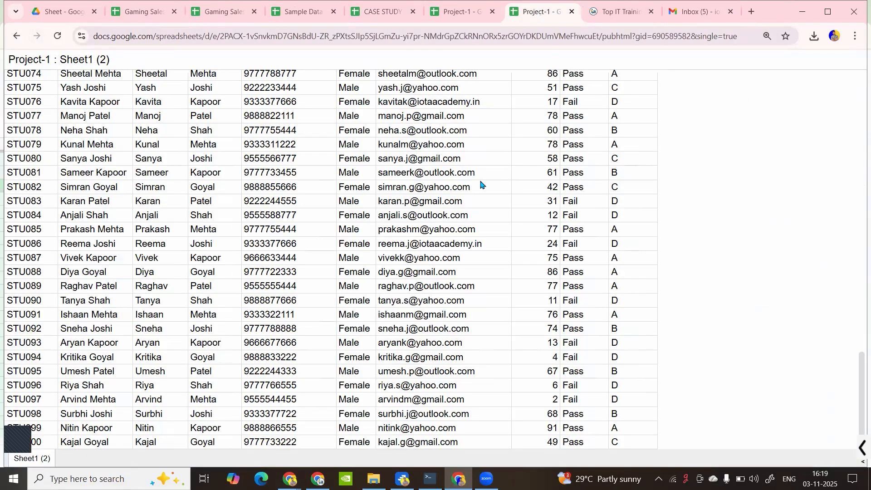
click(571, 12)
Return to the Project-1 sheet and view the assigned comment on cell B3
key(ctrl+shift+Tab)
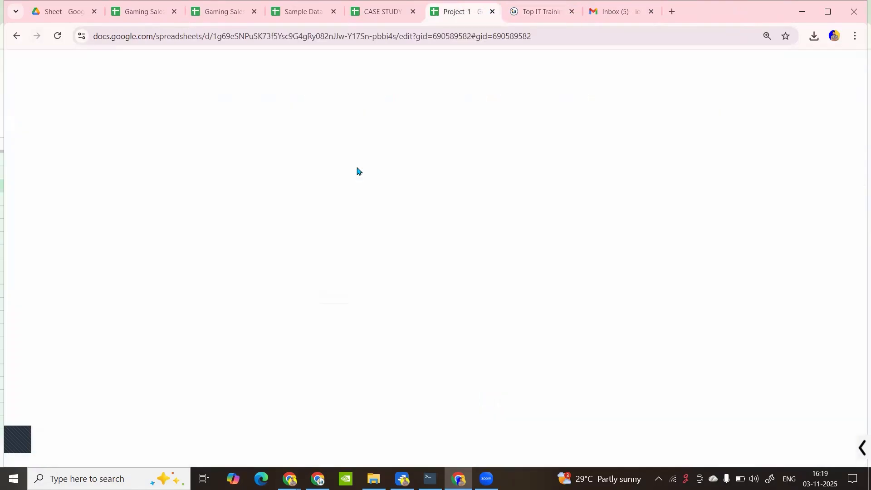
click(316, 217)
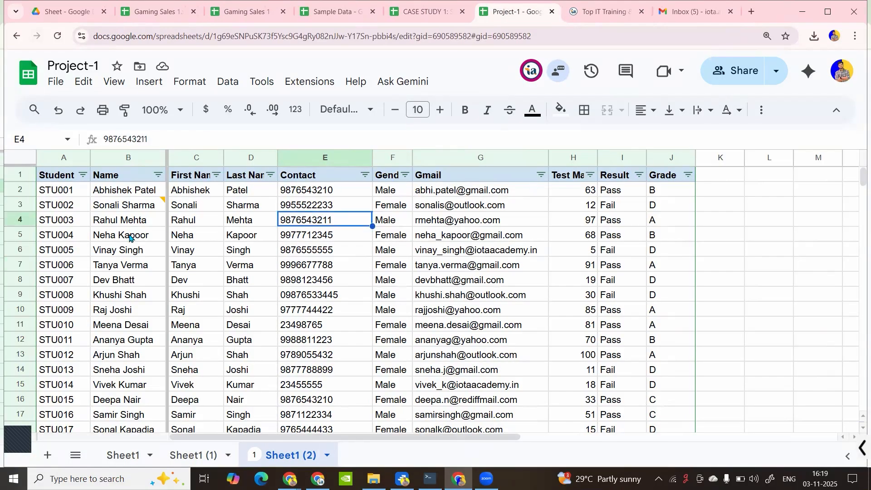
click(121, 205)
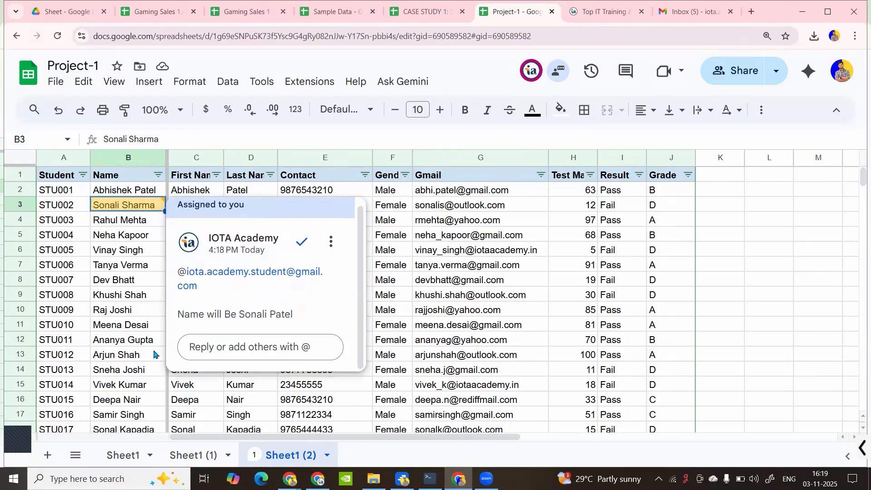
Open the comment list and replace the student's surname in B3 with the corrected one
mouse_move(253, 454)
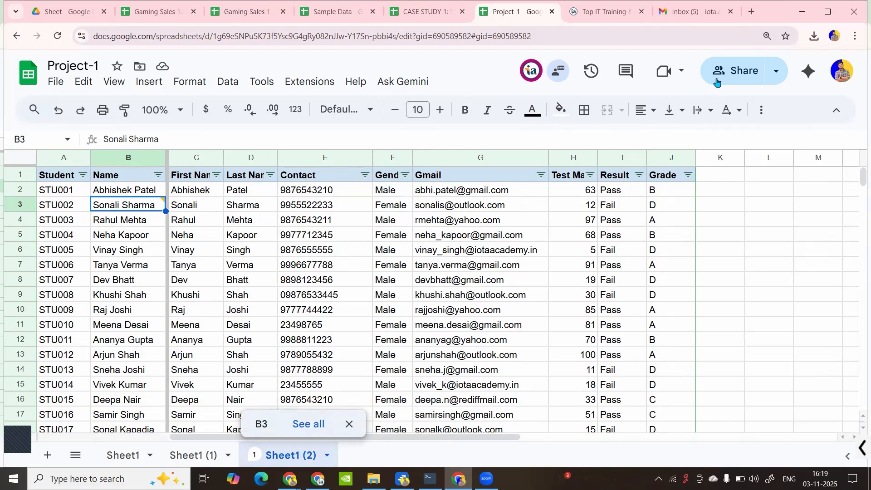
click(626, 71)
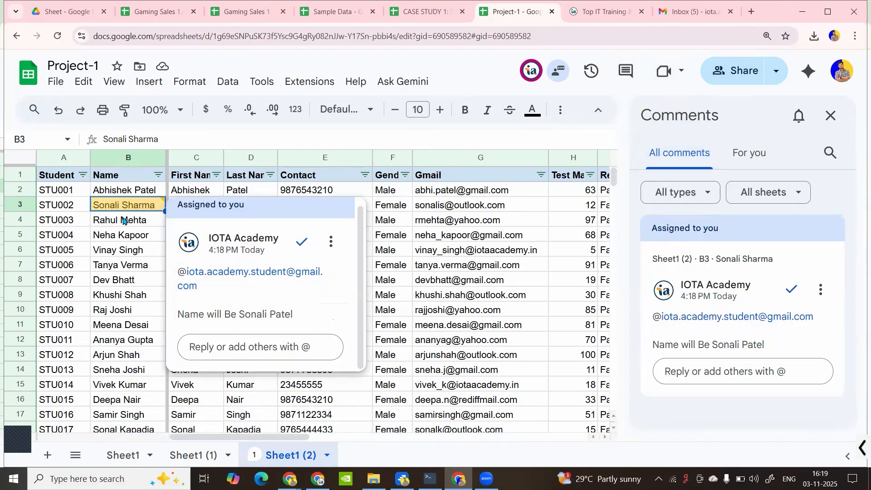
double_click(121, 203)
drag(128, 203, 179, 201)
key(BackSpace)
key(BackSpace)
text(Patel)
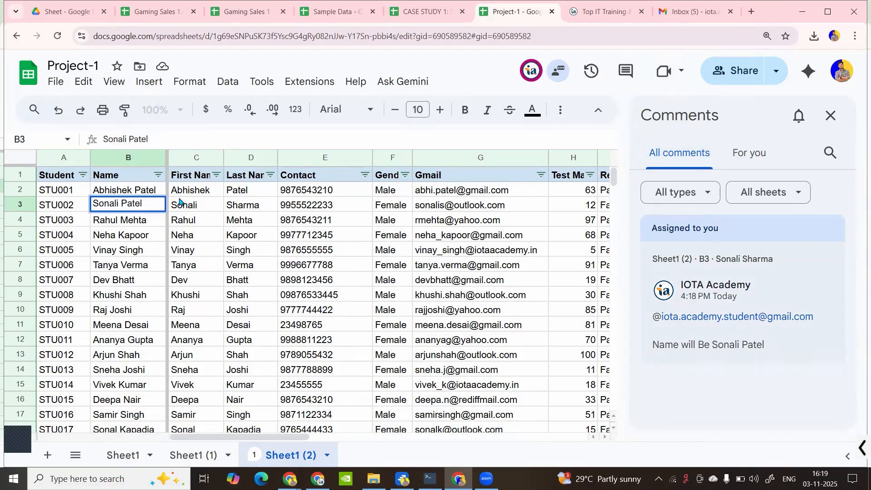
key(Return)
Mark the assigned B3 comment as done
click(121, 204)
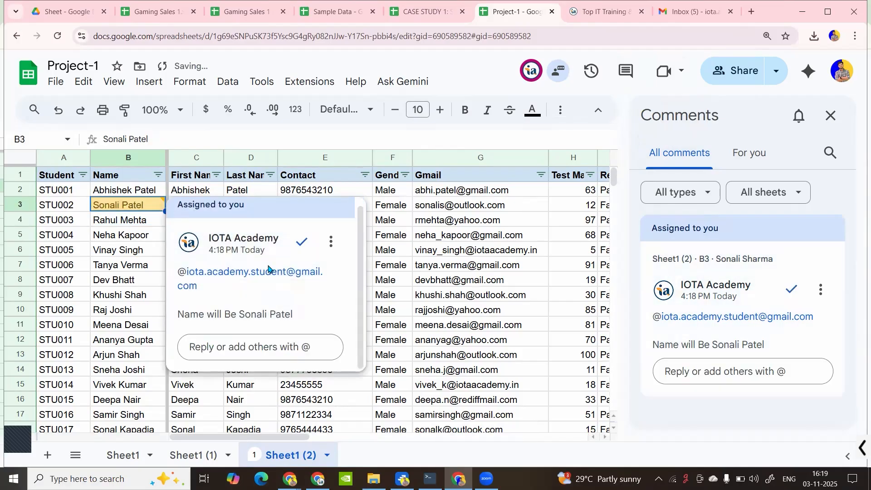
click(302, 242)
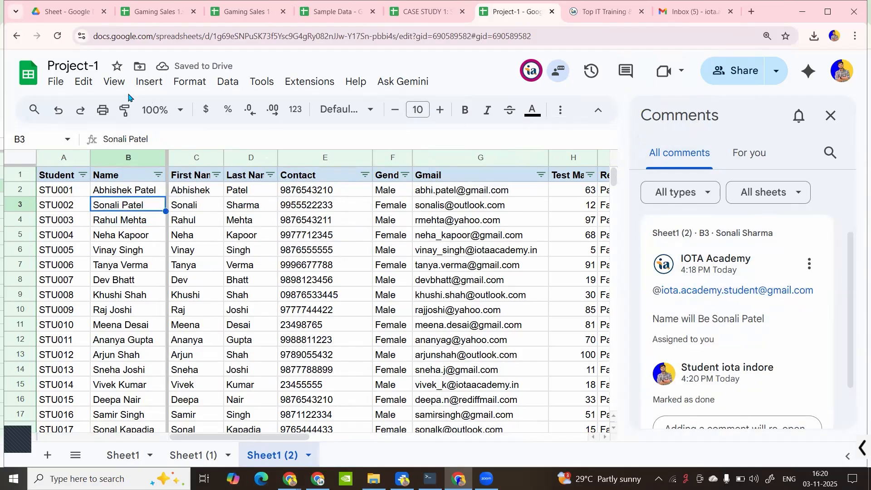
click(150, 81)
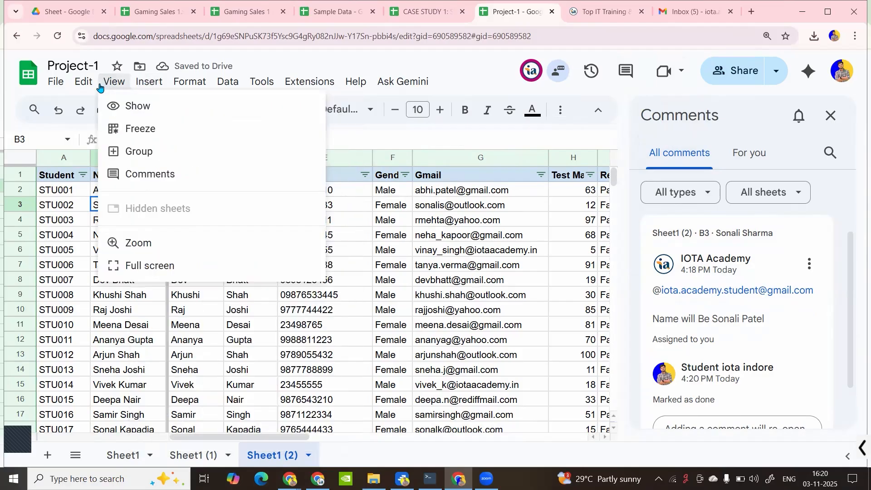
Try zoom levels 90% and 75%, finishing at 90%
mouse_move(87, 86)
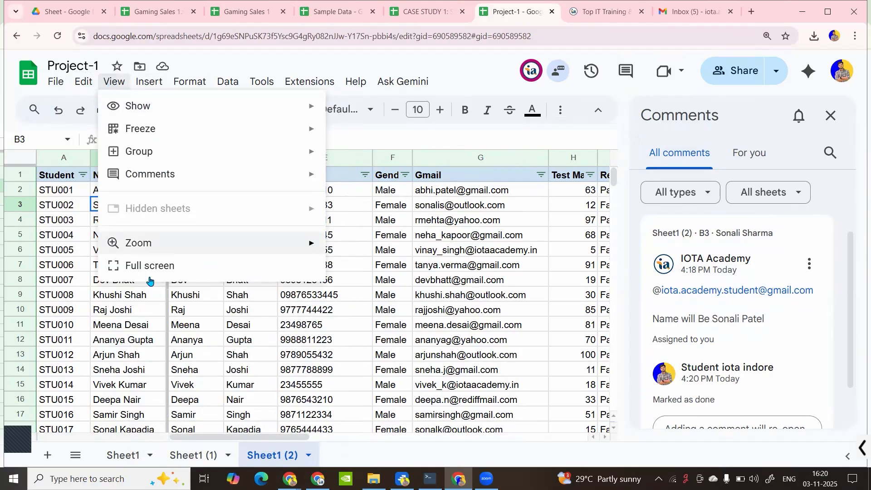
mouse_move(197, 248)
click(214, 344)
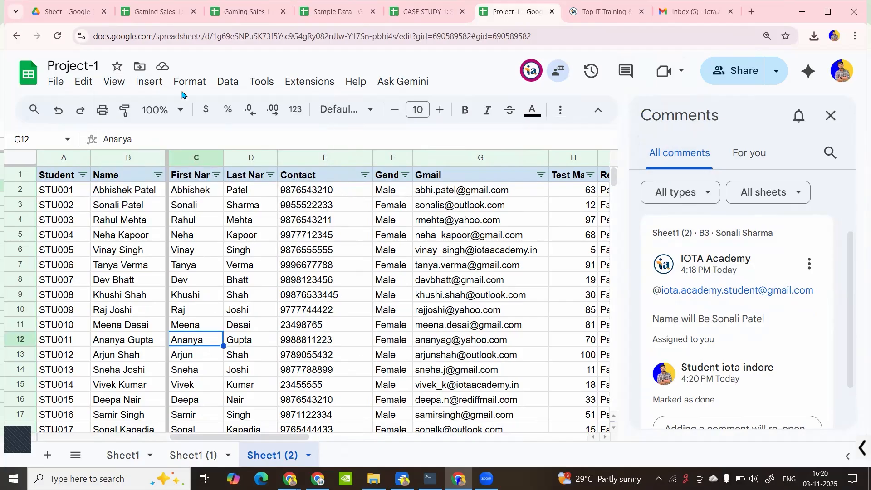
click(163, 109)
click(170, 184)
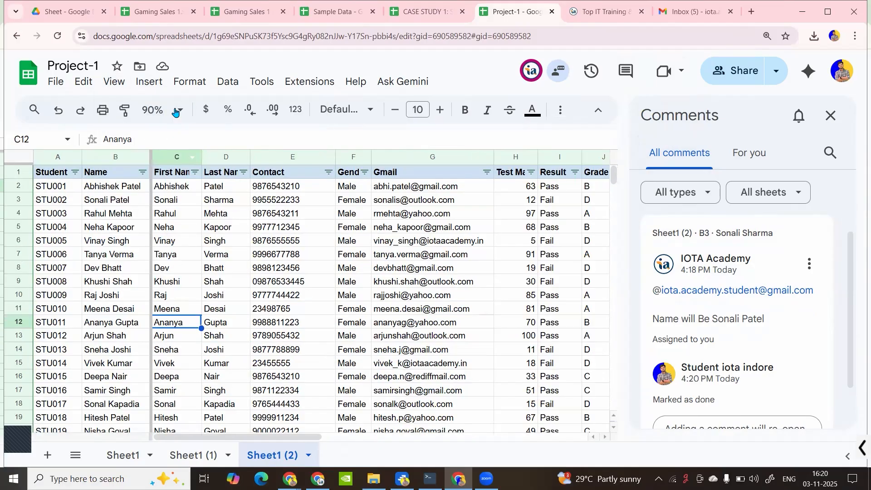
click(162, 109)
click(157, 159)
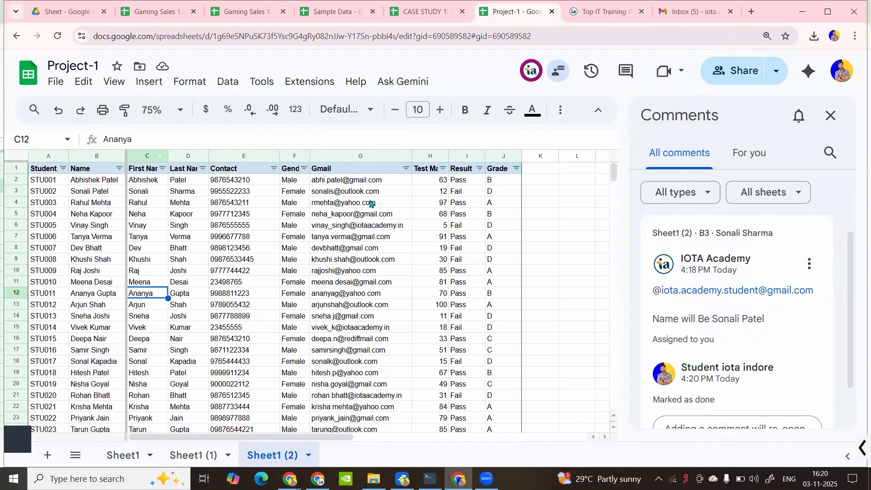
click(159, 109)
click(159, 182)
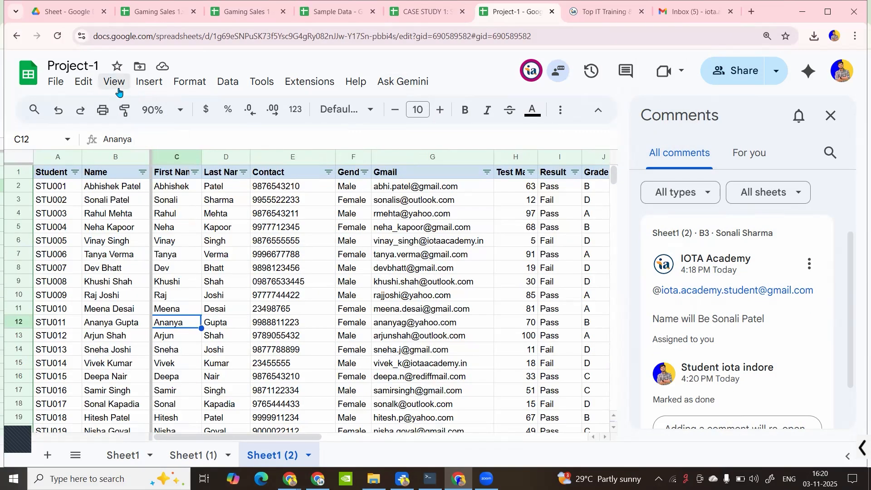
Enter and exit full-screen mode twice, closing the comments panel in between
click(115, 83)
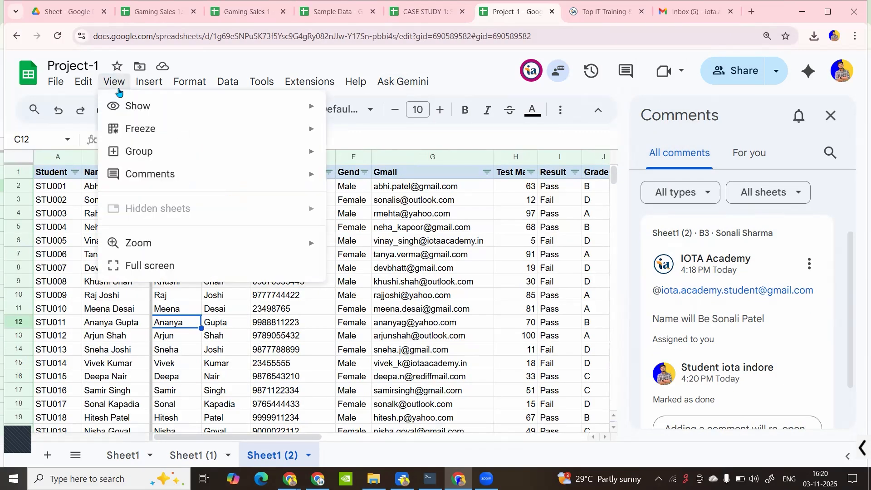
click(161, 264)
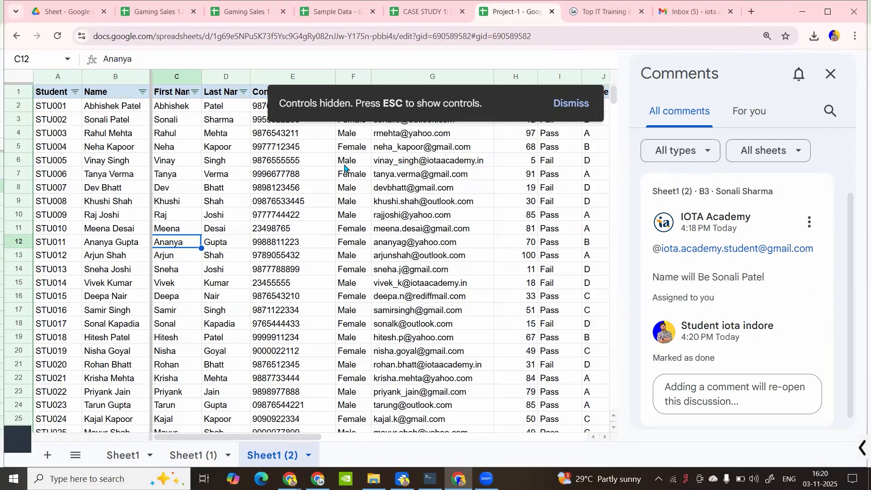
key(Escape)
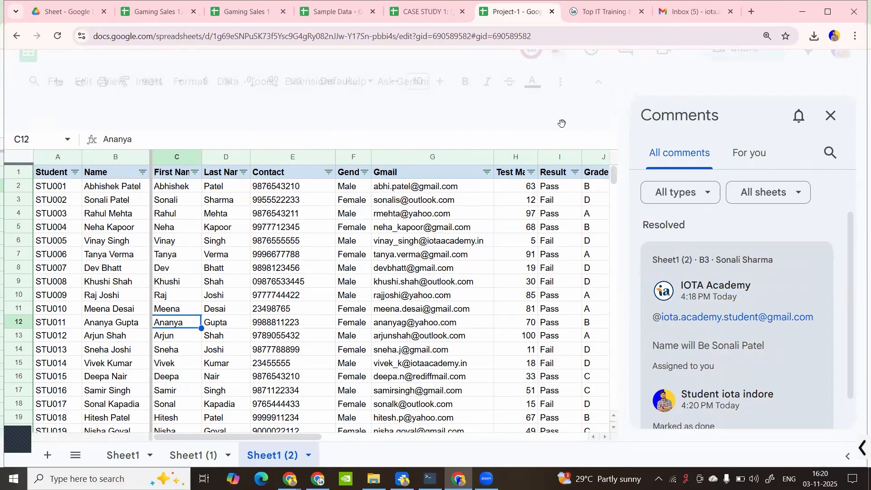
click(830, 116)
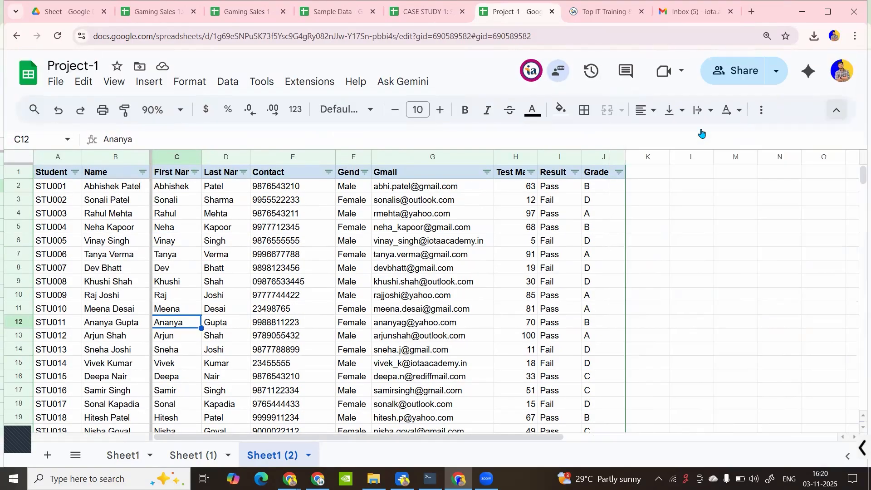
click(228, 237)
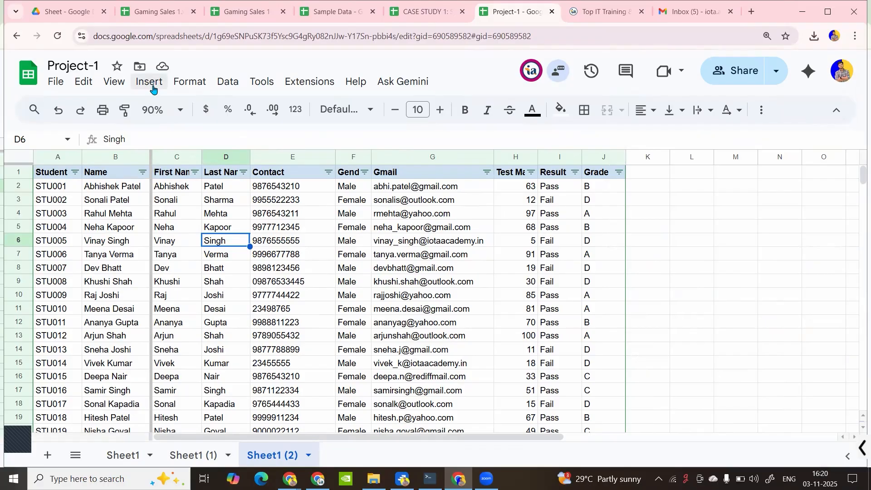
click(116, 83)
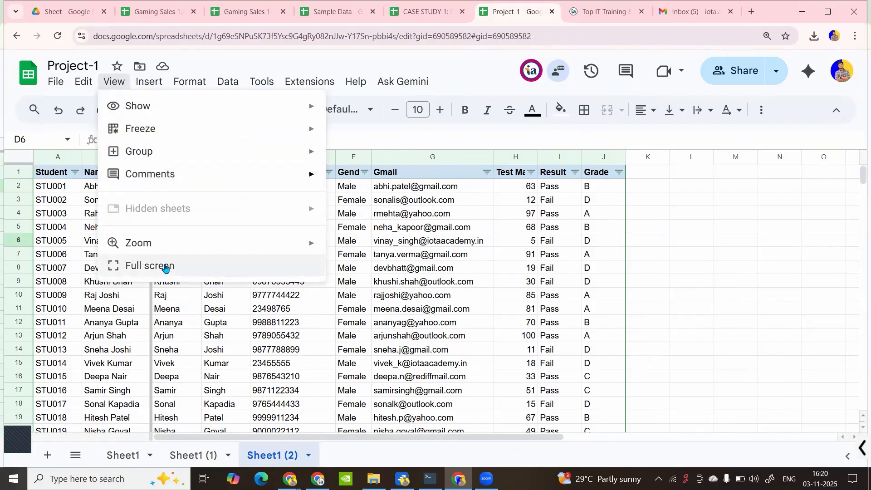
click(166, 268)
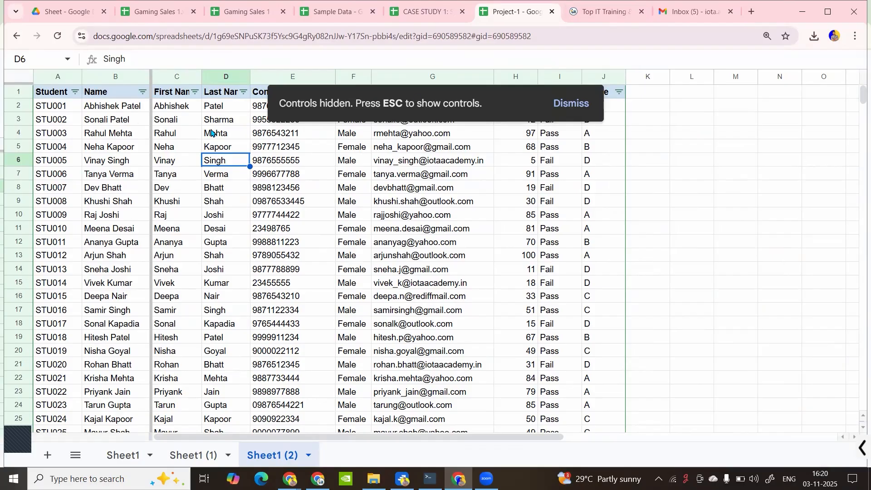
key(Escape)
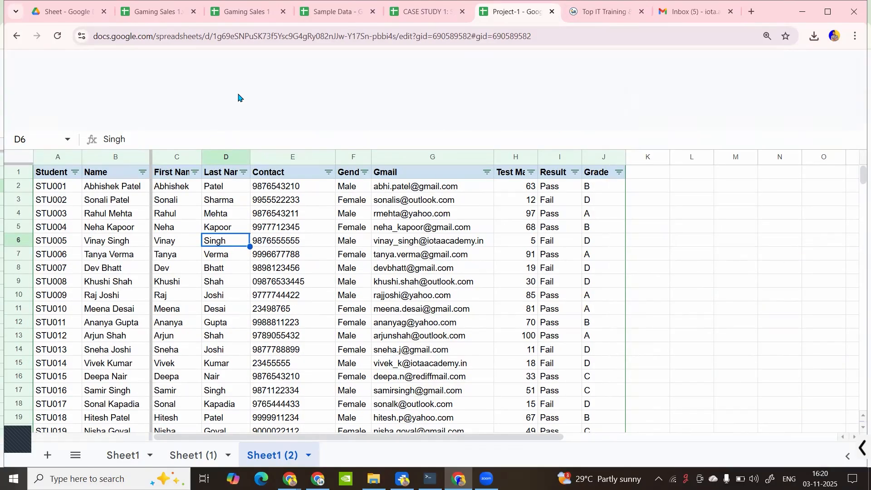
click(260, 199)
click(145, 84)
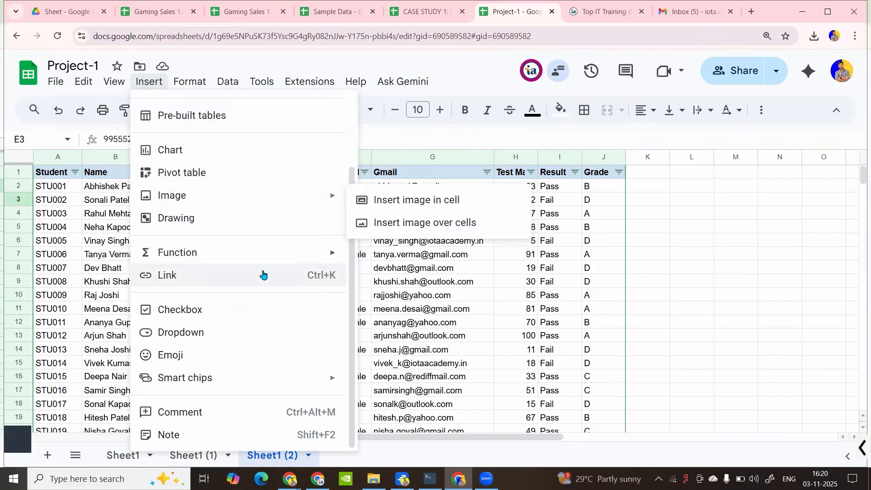
scroll(258, 272, up, 3)
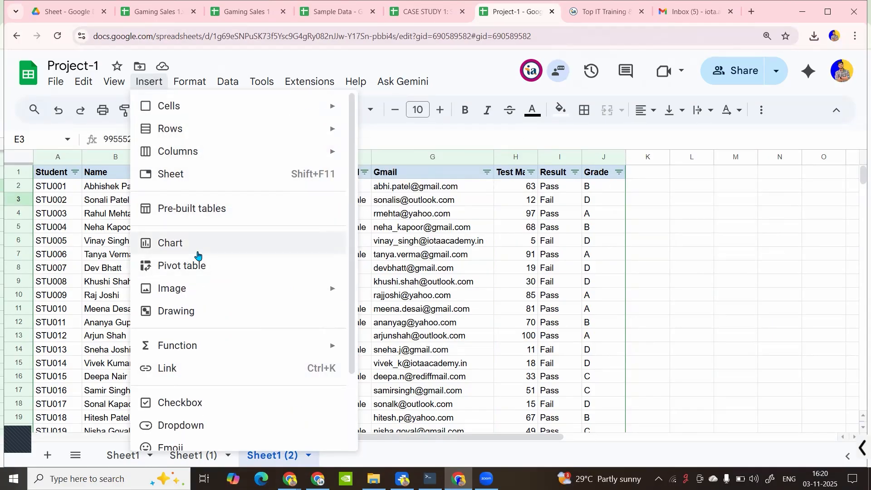
scroll(200, 273, down, 2)
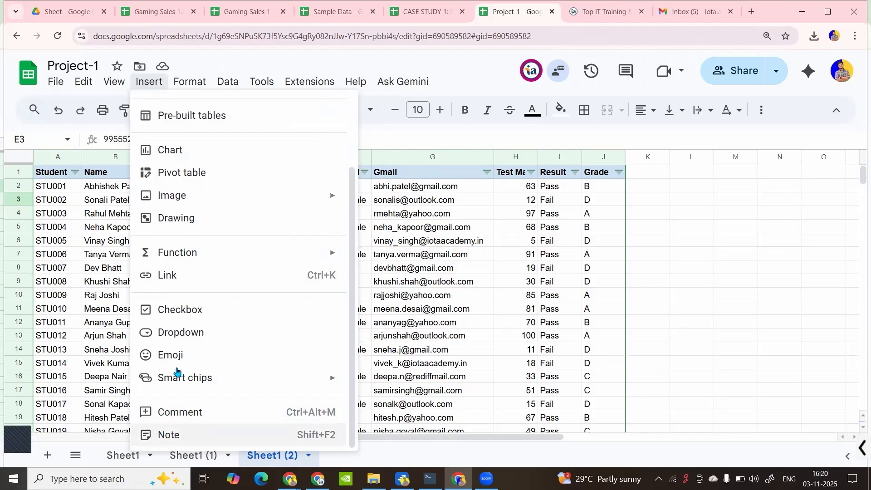
mouse_move(299, 259)
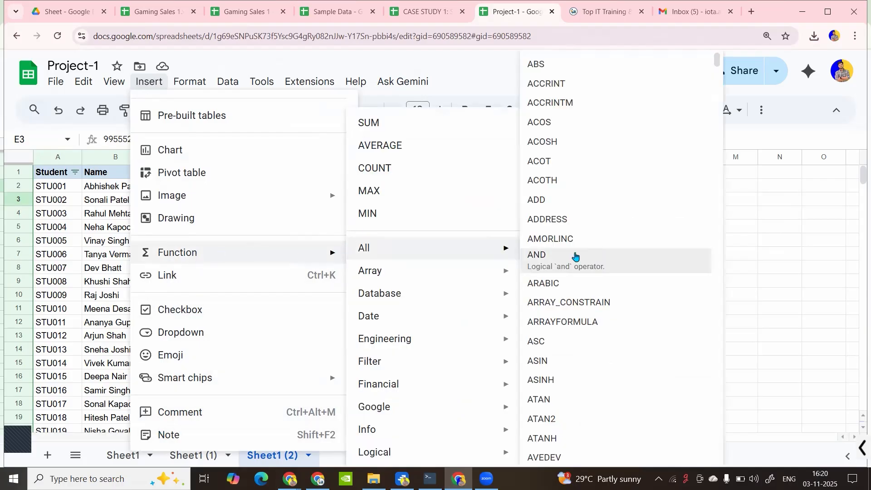
click(95, 274)
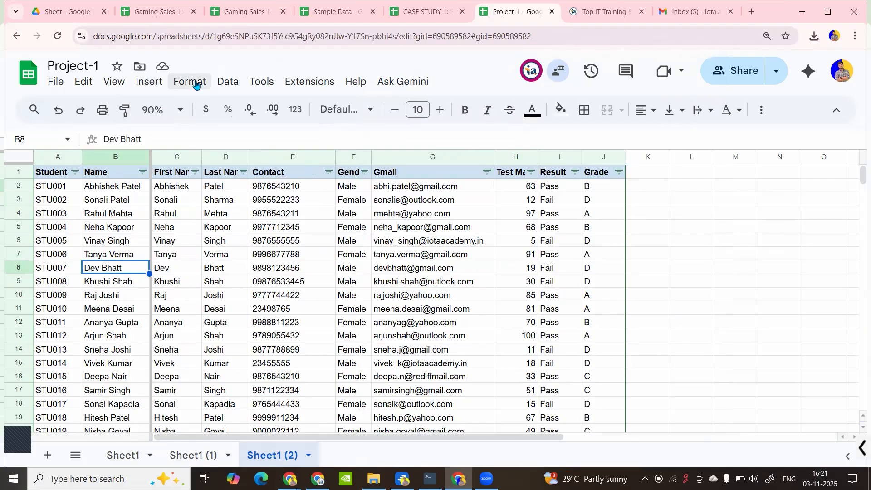
click(195, 83)
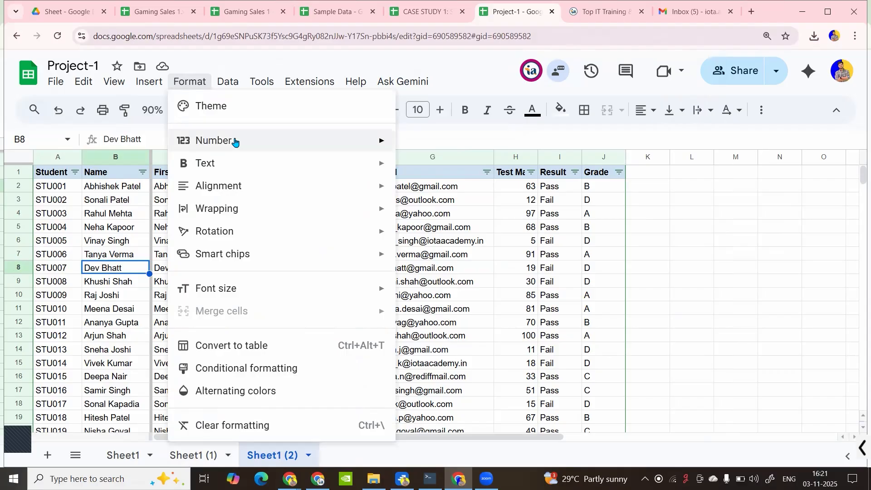
mouse_move(235, 140)
scroll(466, 349, down, 3)
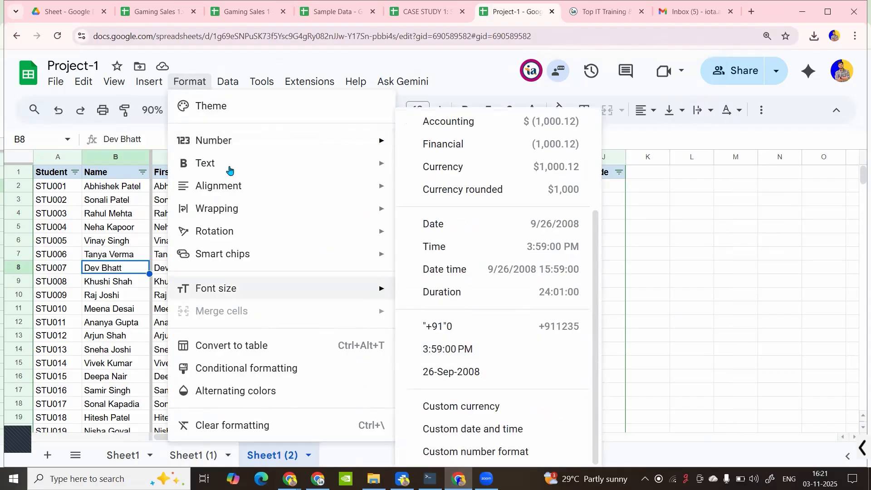
mouse_move(375, 177)
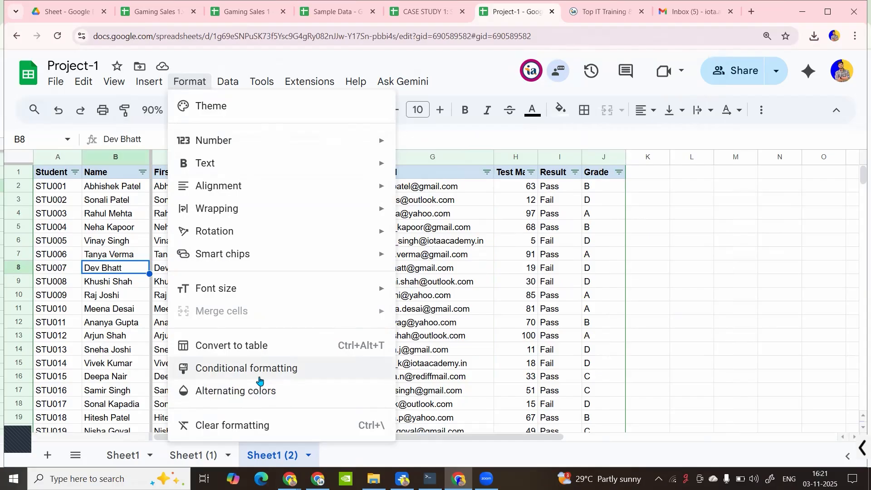
Inspect the Pass/Fail formula in I2 and select the Result column down to row 101
click(559, 201)
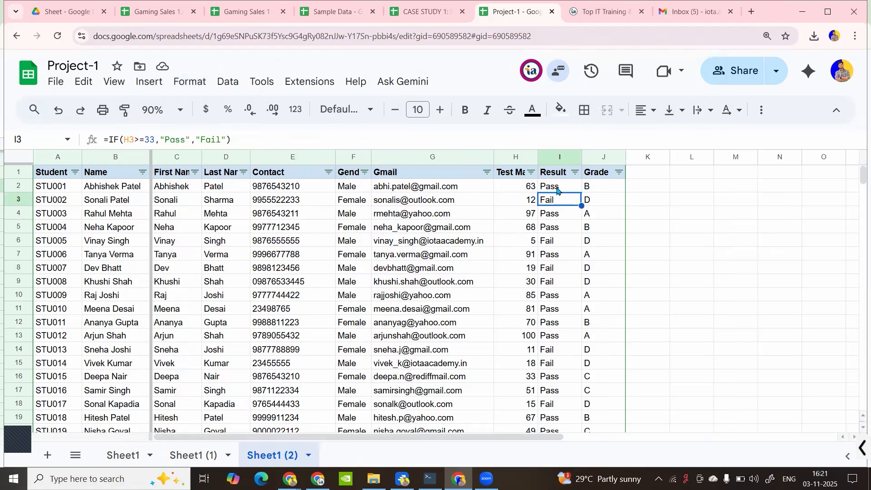
click(558, 187)
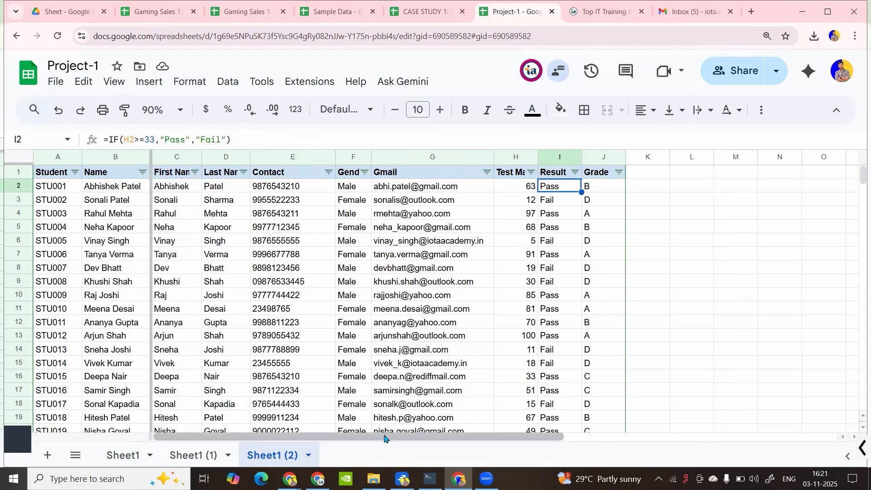
drag(402, 437, 462, 437)
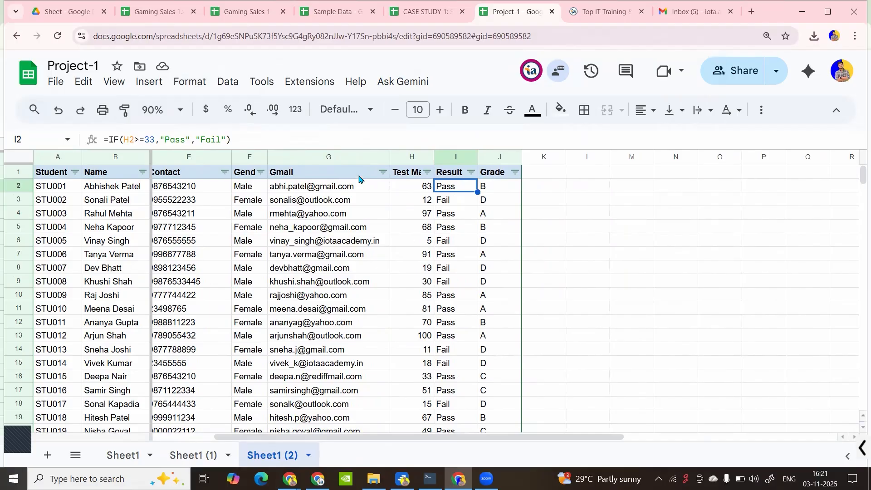
key(ctrl+shift+Down)
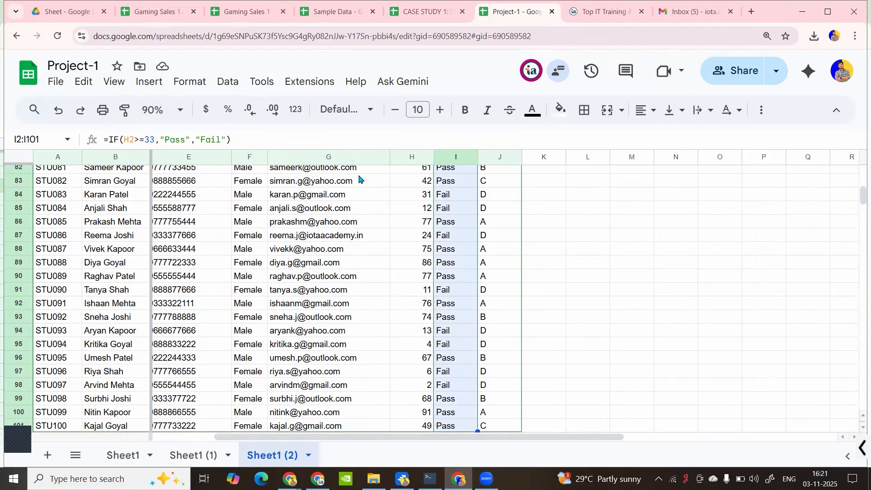
click(452, 229)
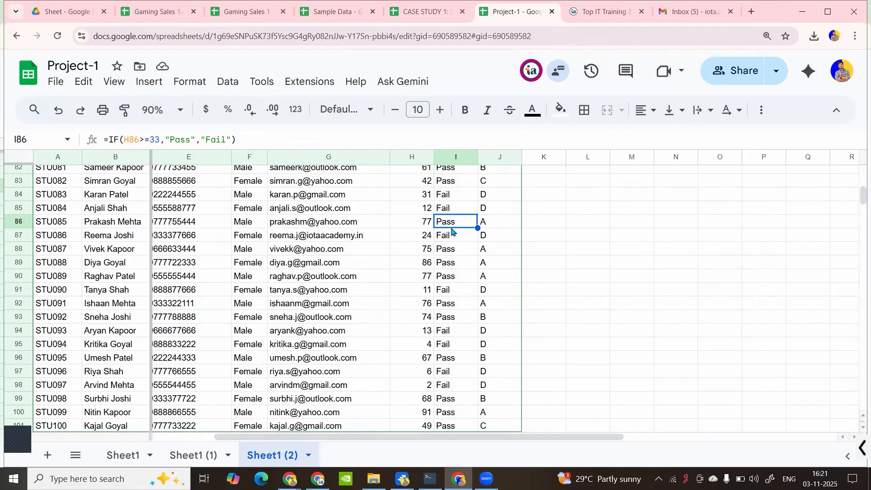
key(ctrl+Up)
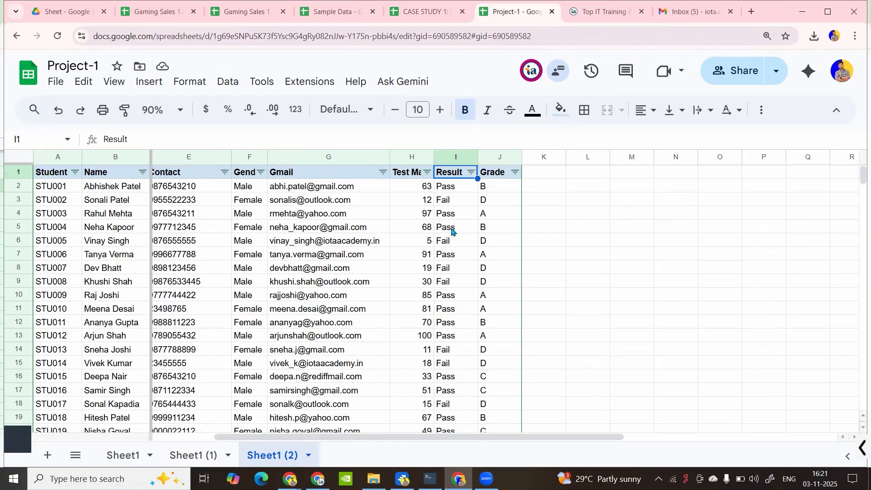
Select H2 (value 63) and bring up the Help menu
click(415, 190)
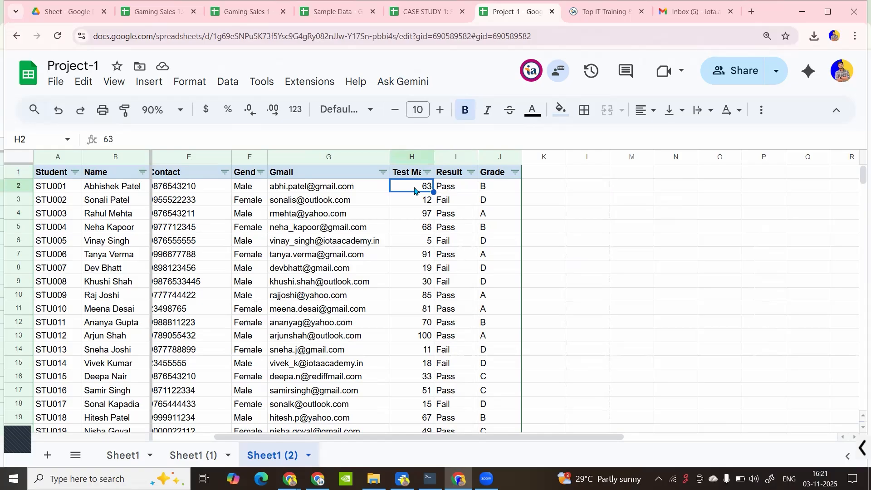
click(349, 84)
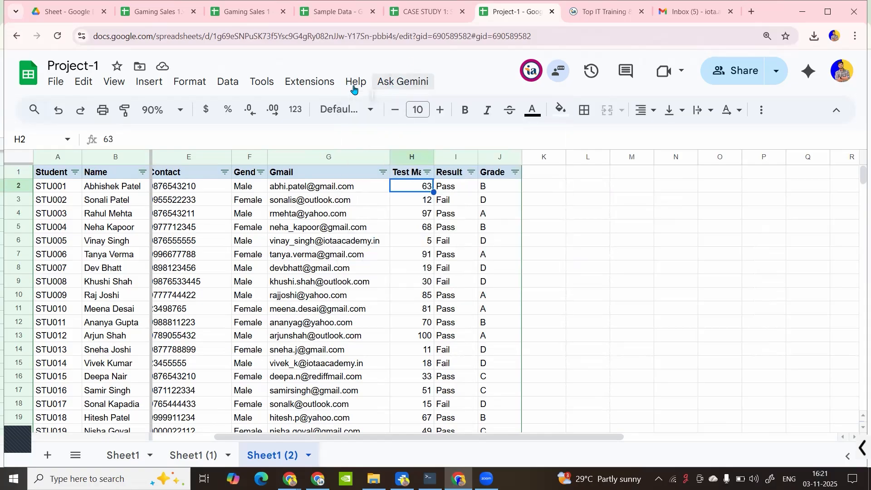
click(352, 86)
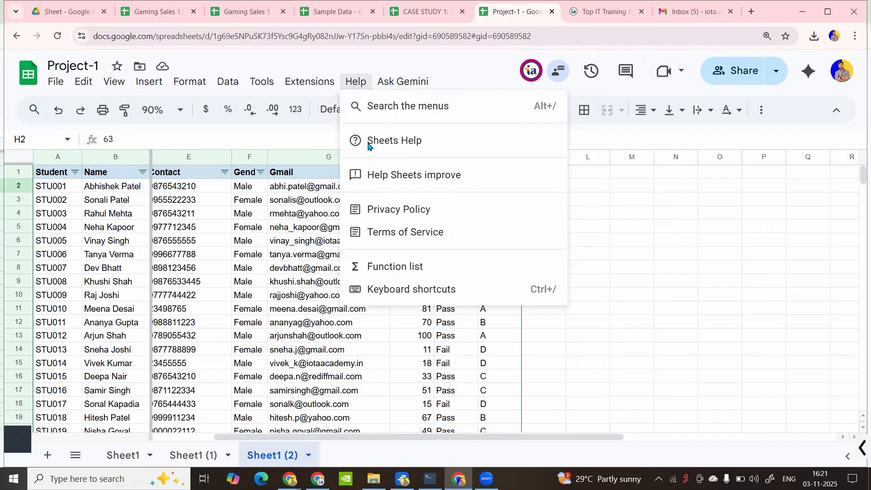
Show the keyboard shortcuts list, enable compatible spreadsheet shortcuts, and open the full help center article
click(393, 286)
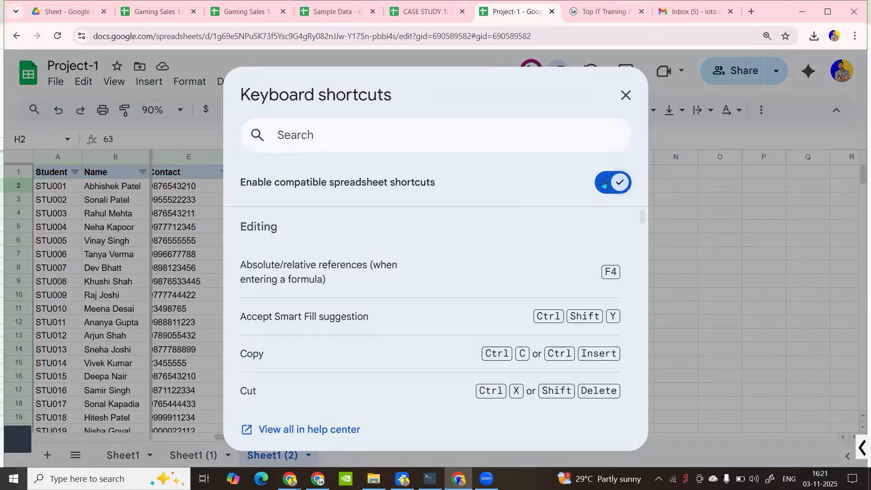
click(604, 183)
scroll(336, 327, down, 5)
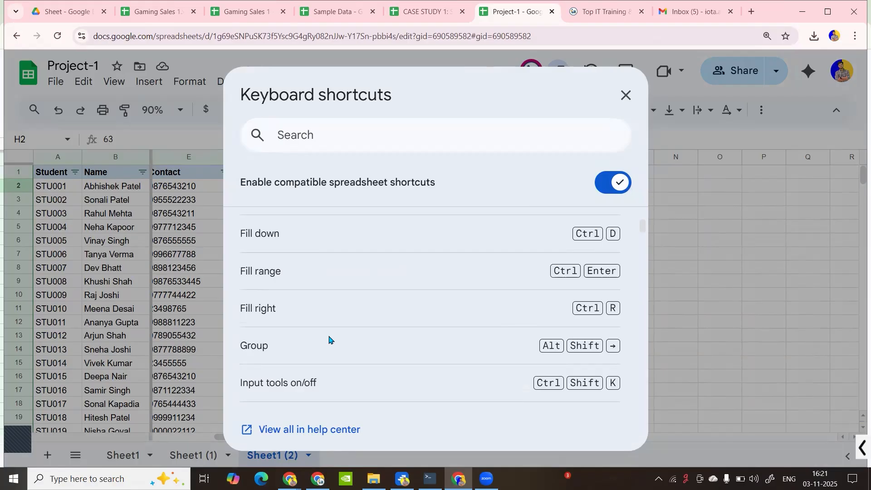
click(304, 430)
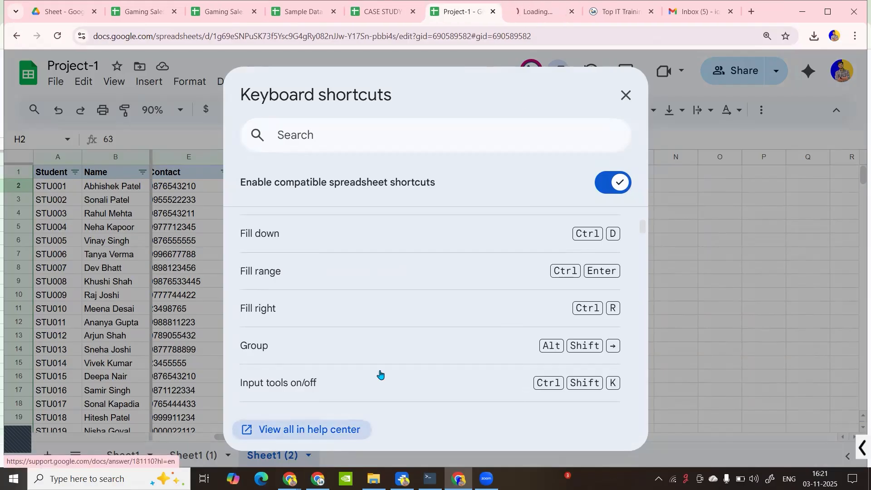
Switch to the 'Keyboard shortcuts for Google Sheets' article and skim the page
click(534, 11)
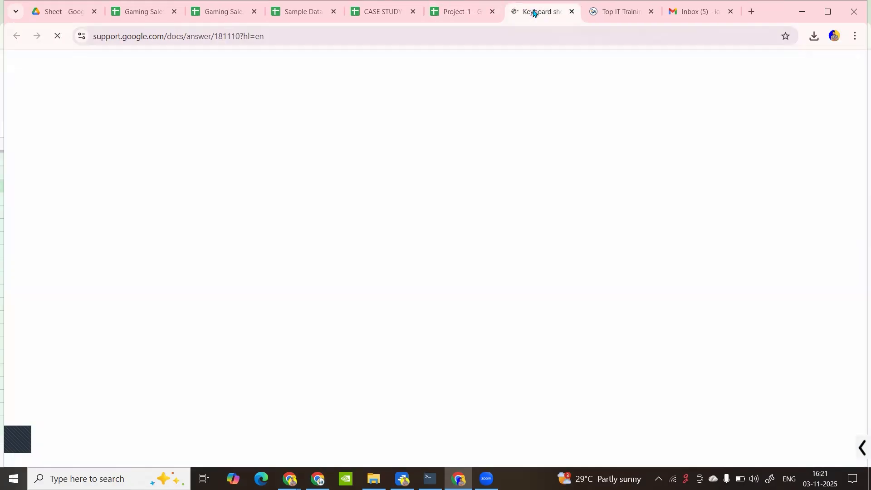
scroll(323, 241, down, 8)
scroll(327, 237, up, 5)
scroll(320, 244, down, 3)
scroll(320, 244, down, 5)
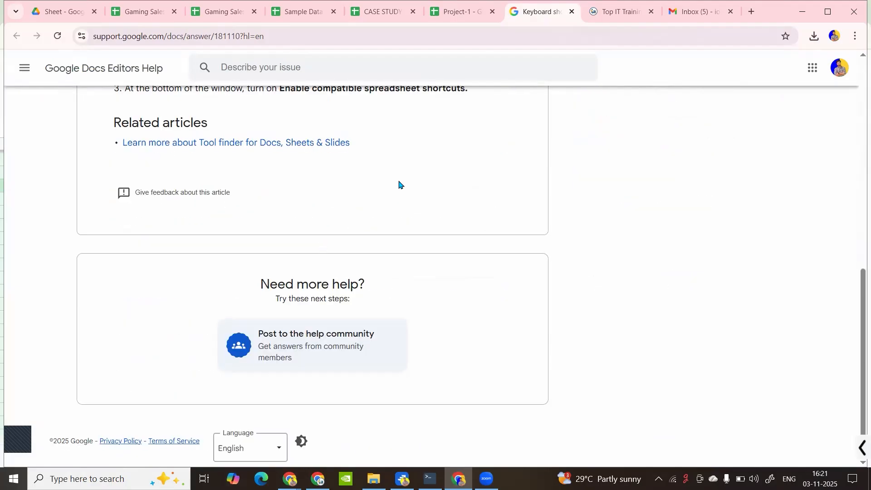
scroll(334, 267, up, 6)
Expand the PC shortcuts section and scroll through its tables and back to the top
click(315, 198)
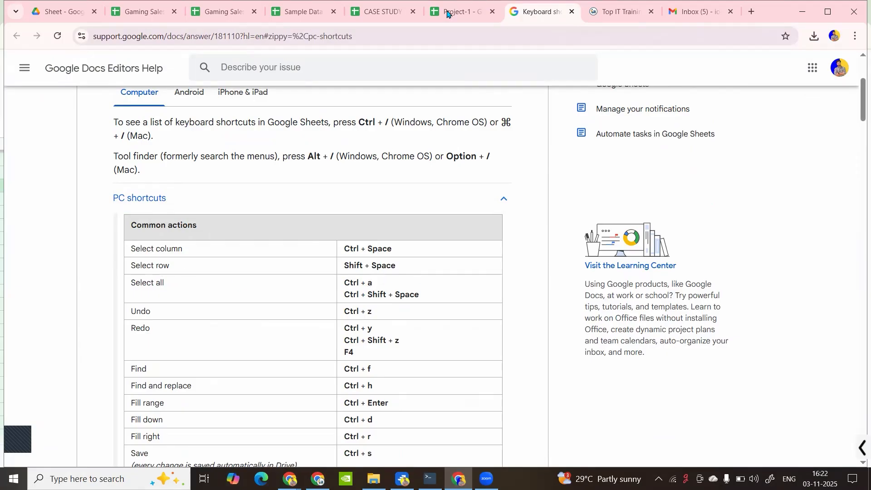
mouse_move(447, 14)
scroll(339, 357, down, 20)
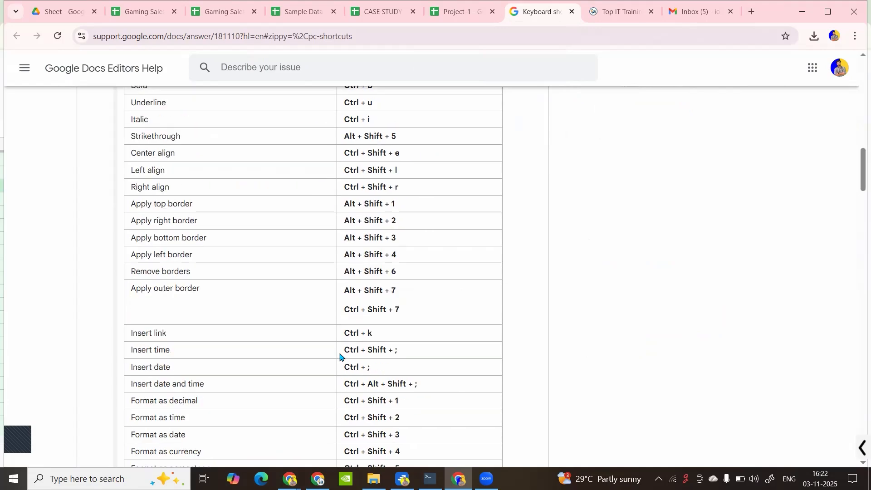
scroll(339, 356, down, 20)
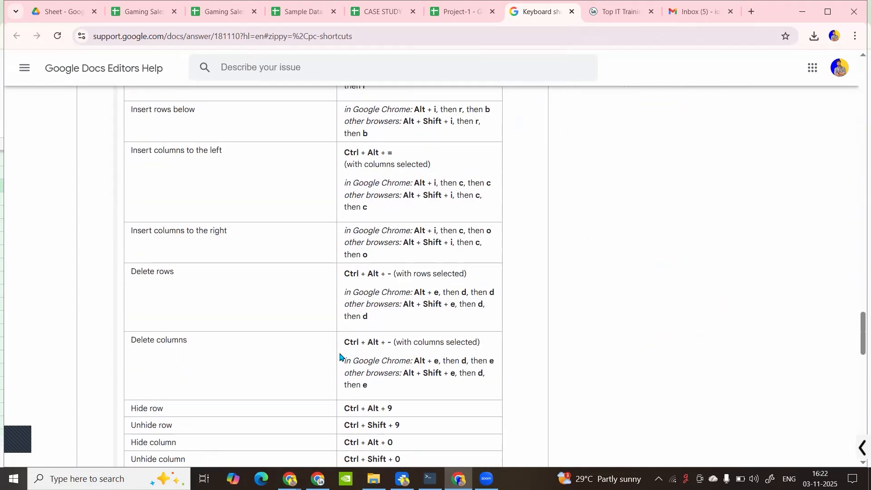
scroll(341, 354, up, 20)
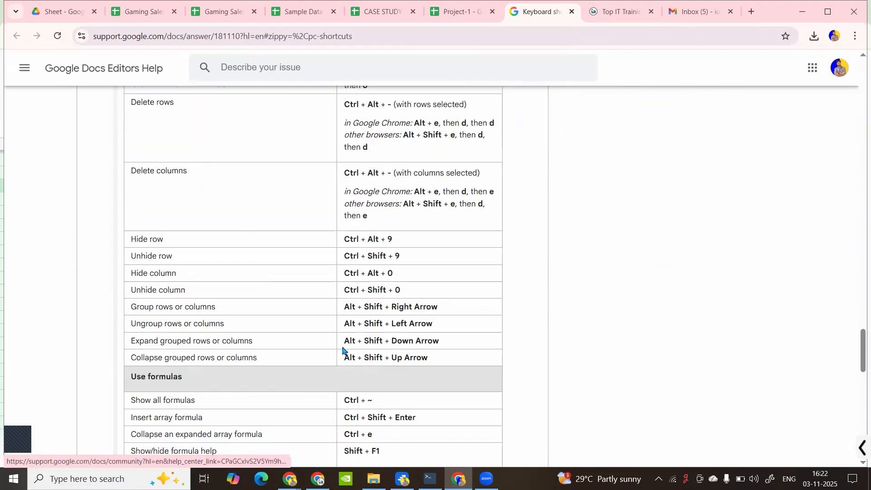
scroll(343, 349, up, 20)
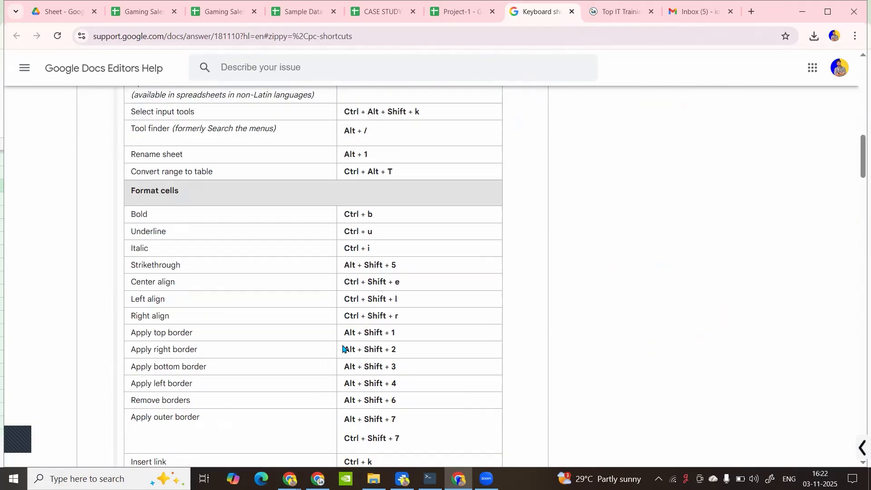
scroll(459, 129, up, 3)
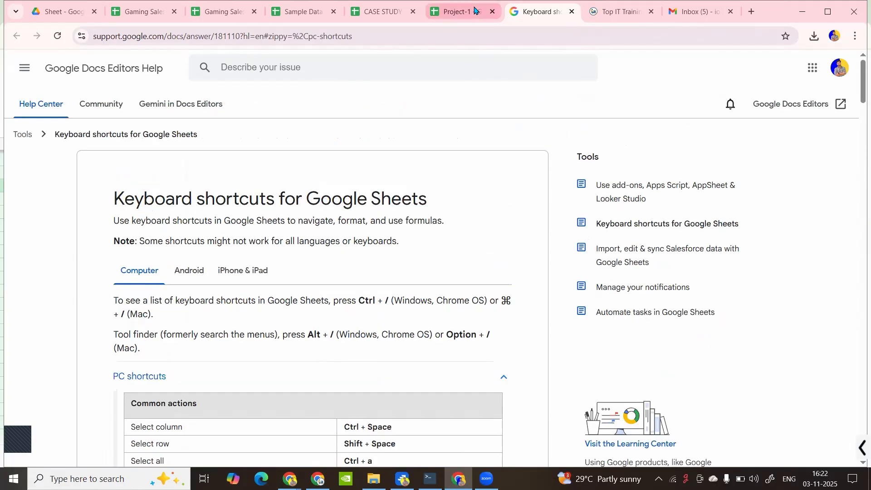
Return to the Project-1 sheet and close the keyboard shortcuts list
click(475, 10)
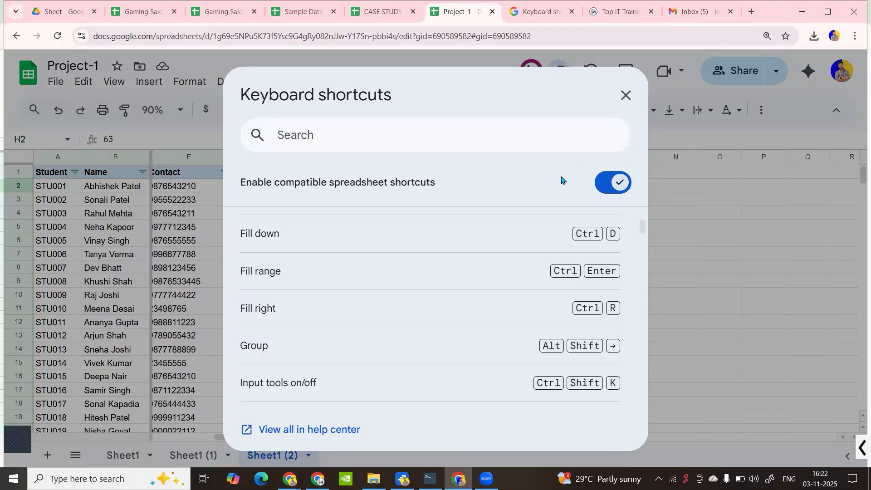
click(627, 98)
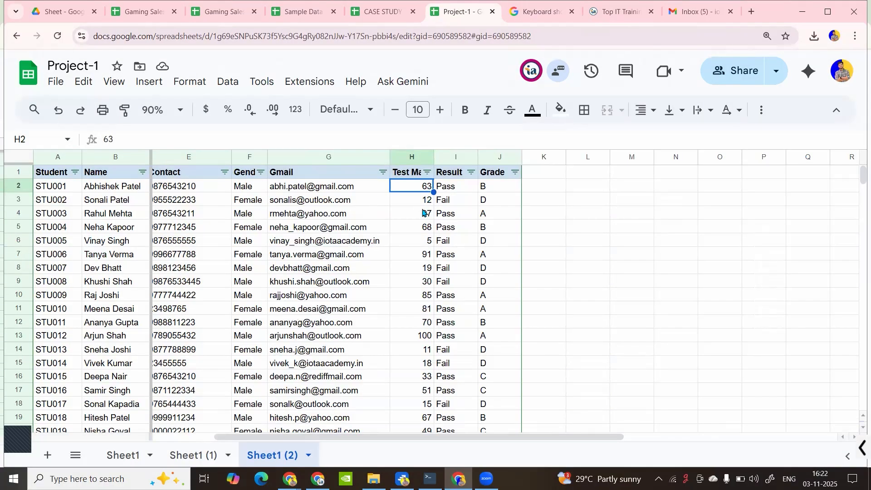
key(ctrl+shift+Down)
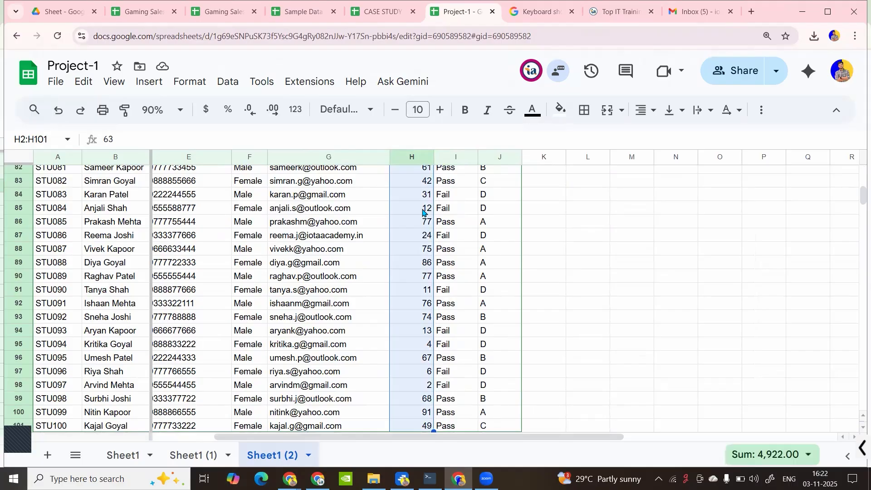
scroll(423, 212, up, 20)
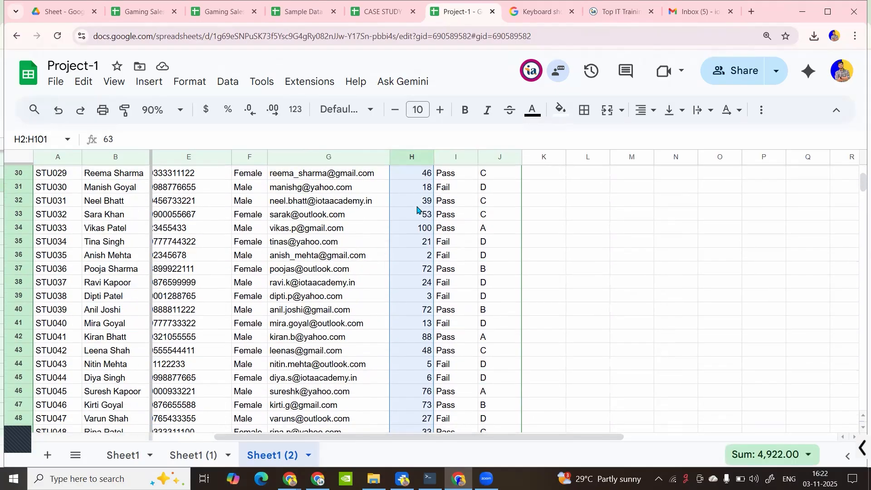
scroll(417, 209, up, 4)
Select the Result values I2:I101
click(468, 190)
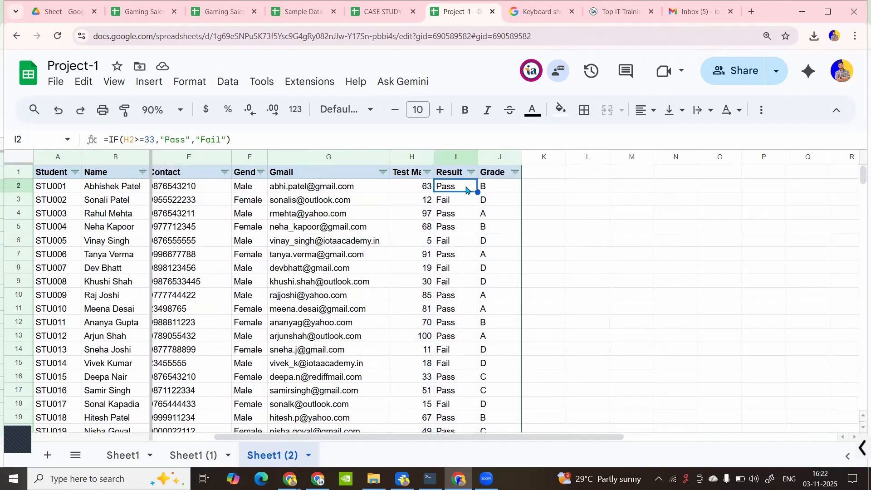
key(ctrl+shift+Down)
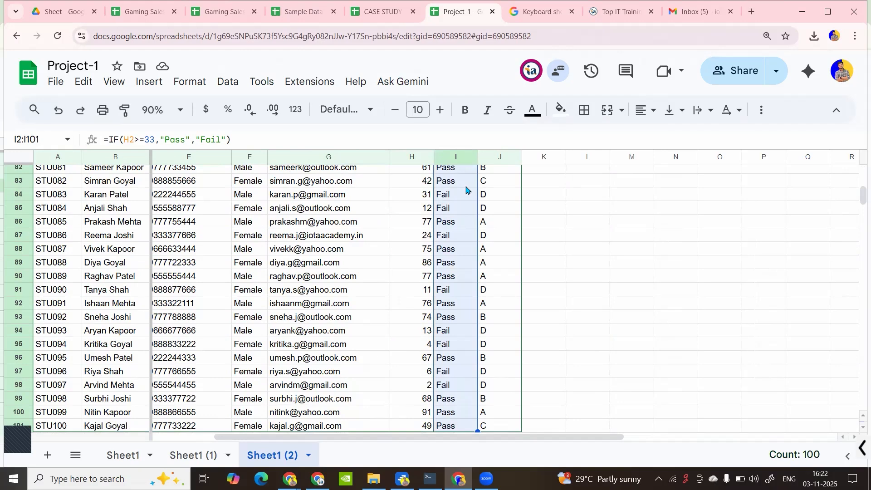
scroll(467, 190, up, 20)
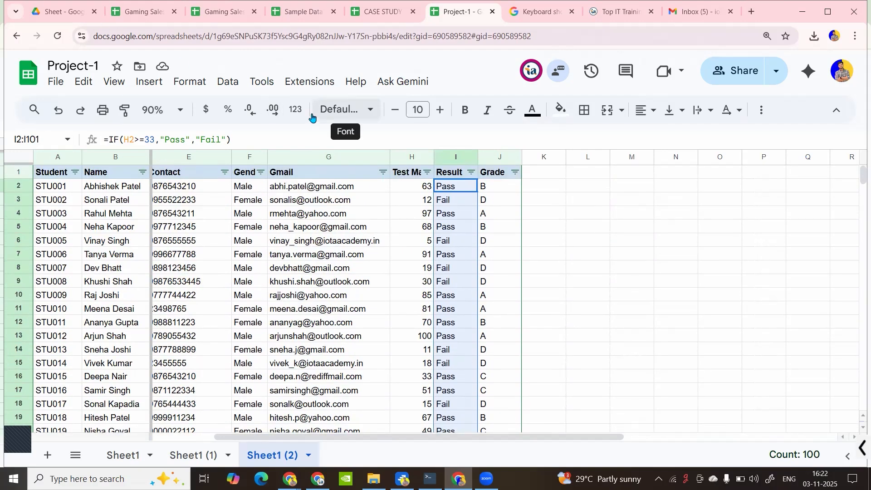
Open Format > Conditional formatting for the I2:I101 Result range
click(160, 86)
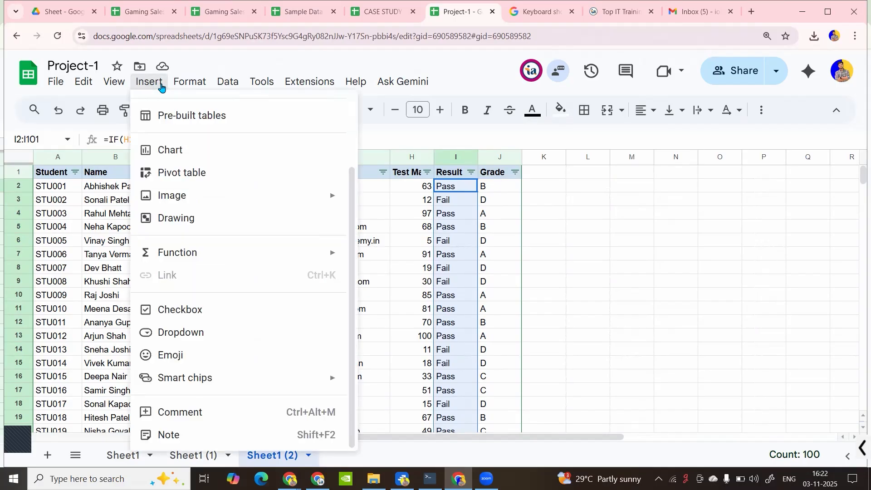
click(184, 86)
click(183, 87)
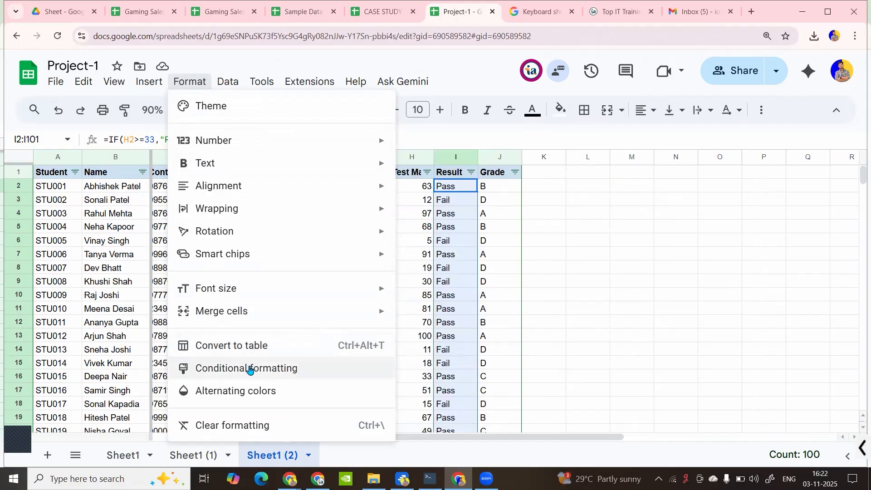
click(250, 371)
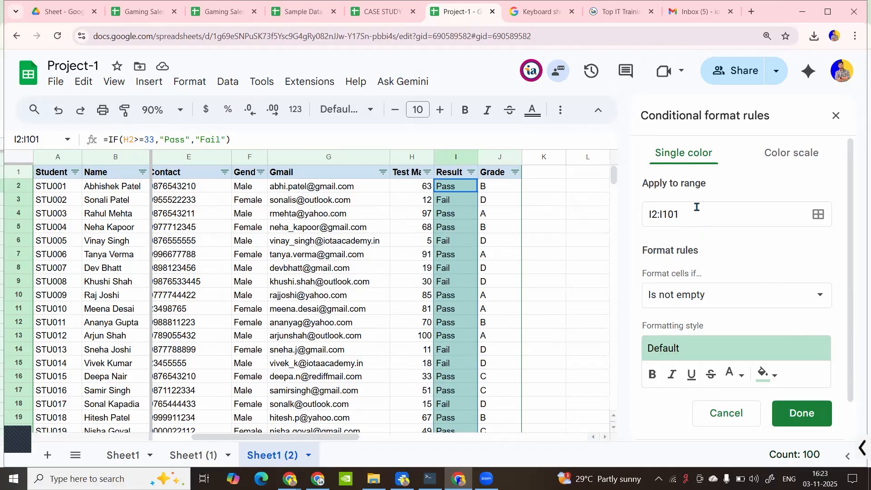
Create a single-colour rule on I2:I101: Text contains 'Pass' with the default green fill
click(795, 161)
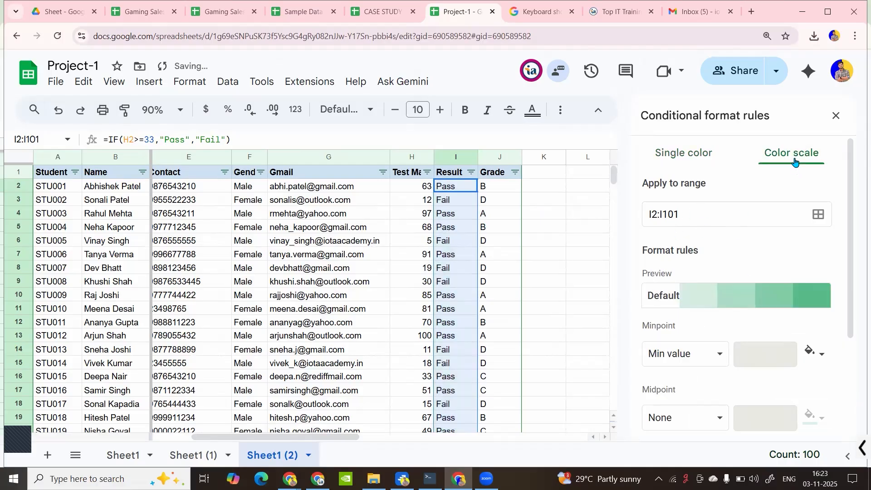
click(682, 154)
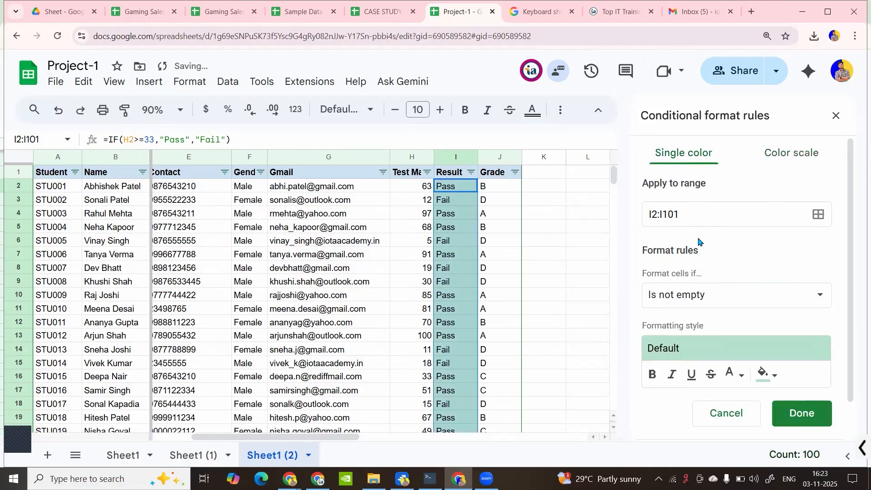
click(719, 296)
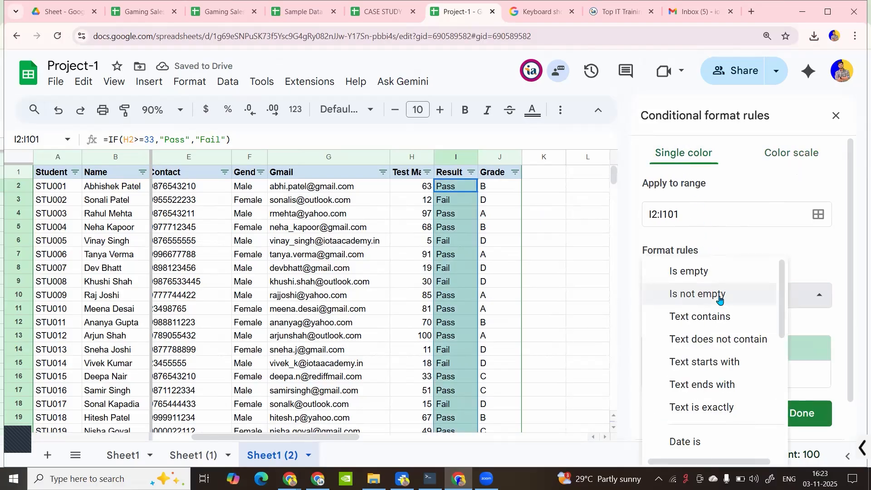
click(708, 326)
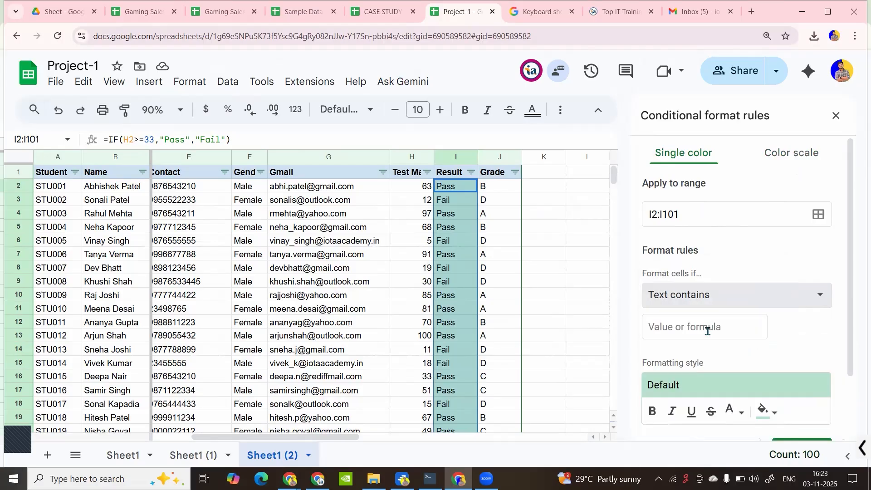
click(695, 331)
text(Pass)
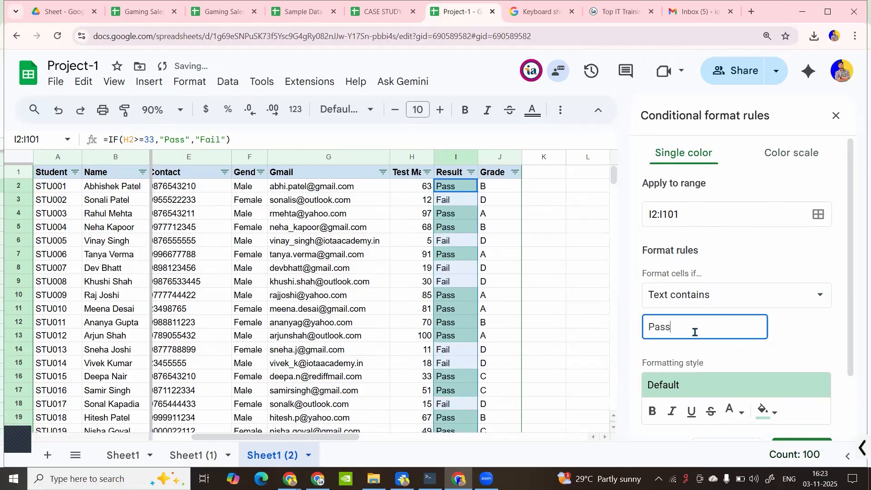
scroll(694, 332, down, 2)
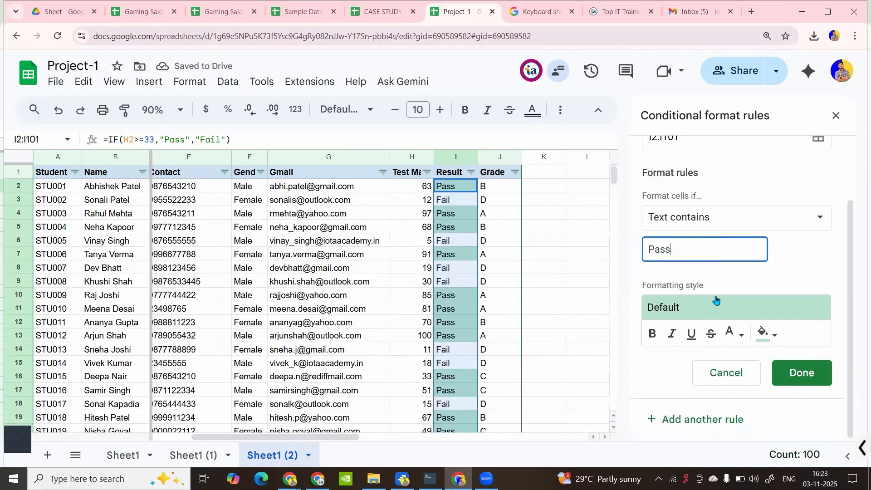
click(808, 257)
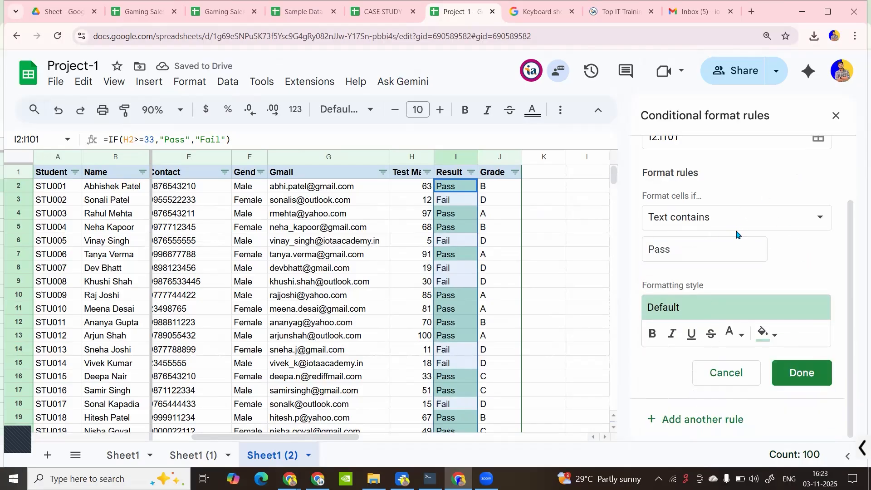
click(687, 421)
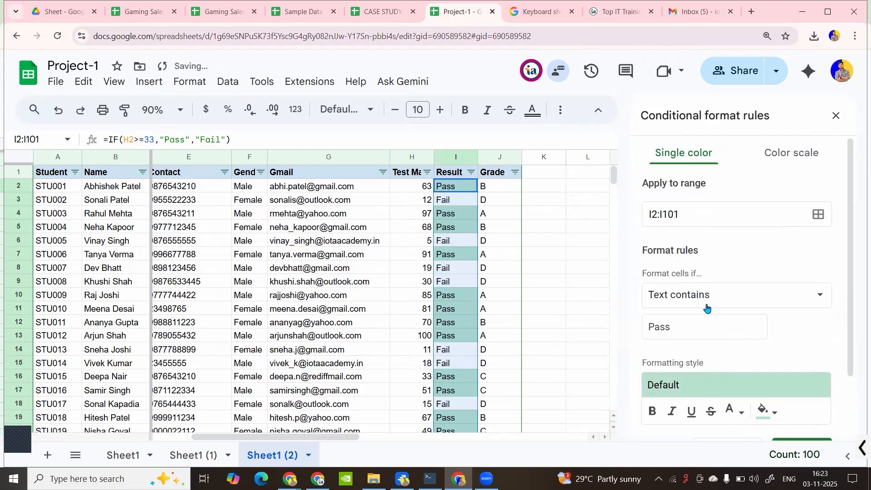
Set the second rule to Text contains 'Fail' with a light orange fill and save it
click(688, 327)
text(Fail)
scroll(760, 313, down, 2)
scroll(726, 311, up, 2)
scroll(716, 305, down, 2)
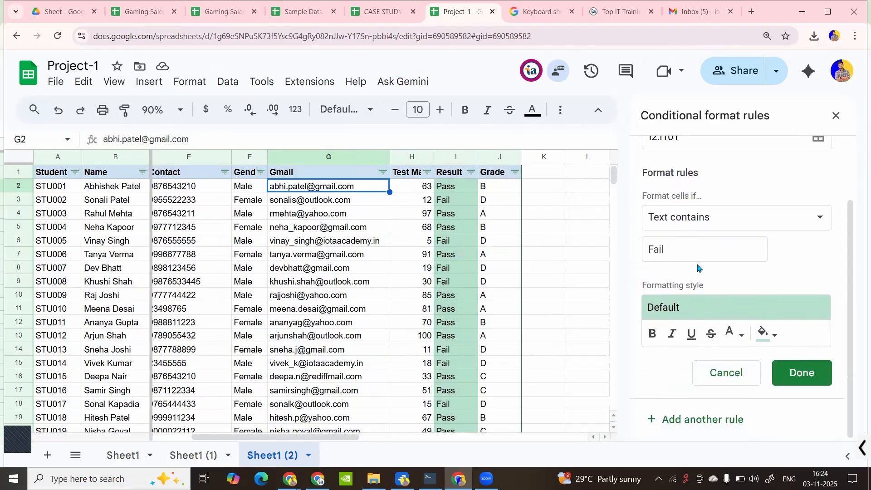
click(771, 335)
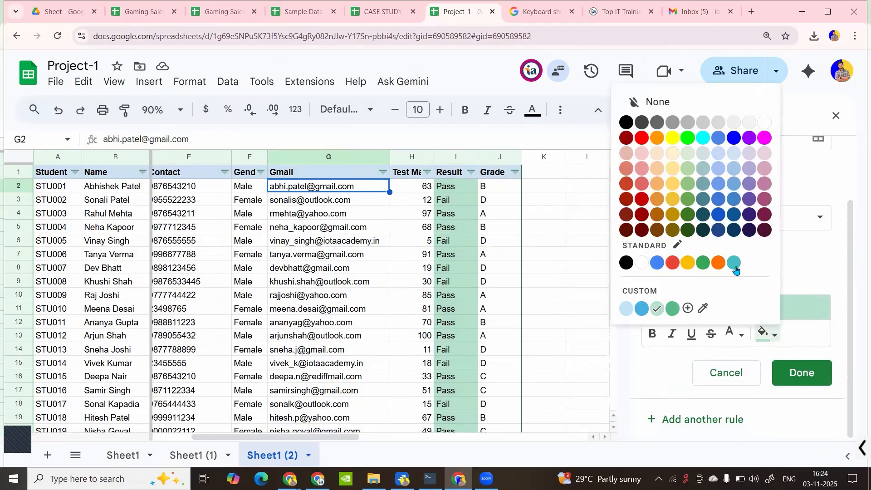
click(673, 263)
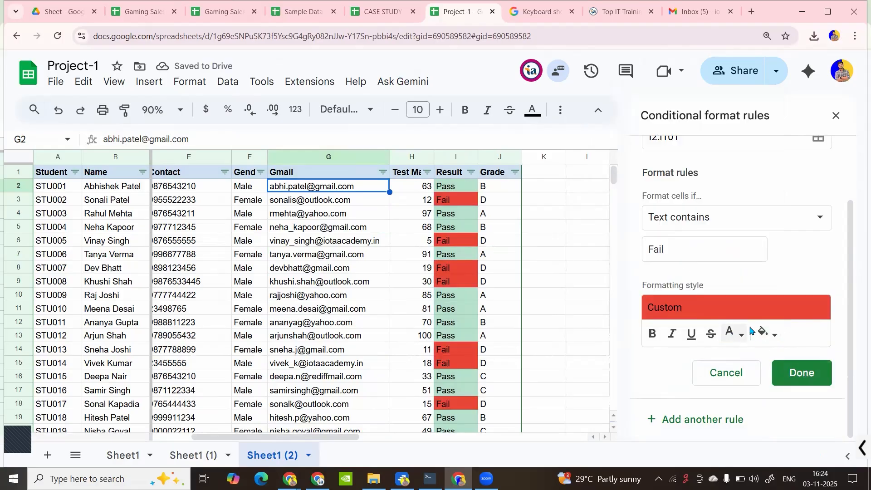
click(771, 334)
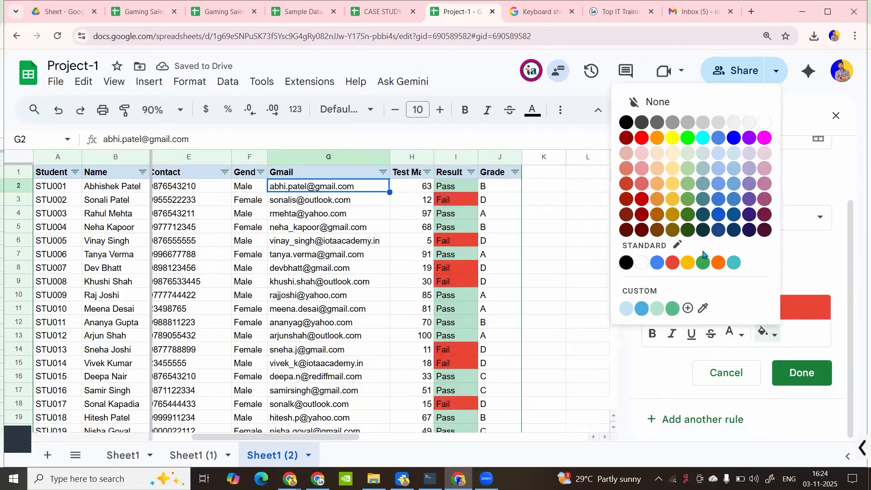
click(656, 138)
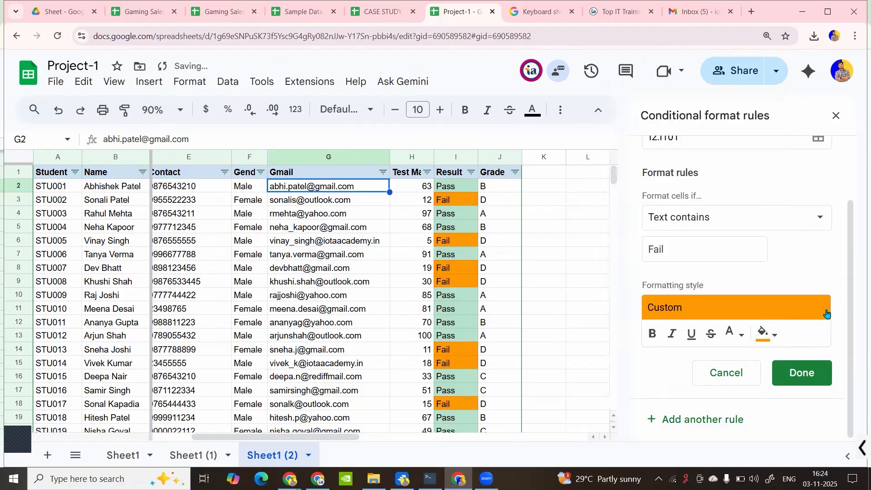
click(777, 337)
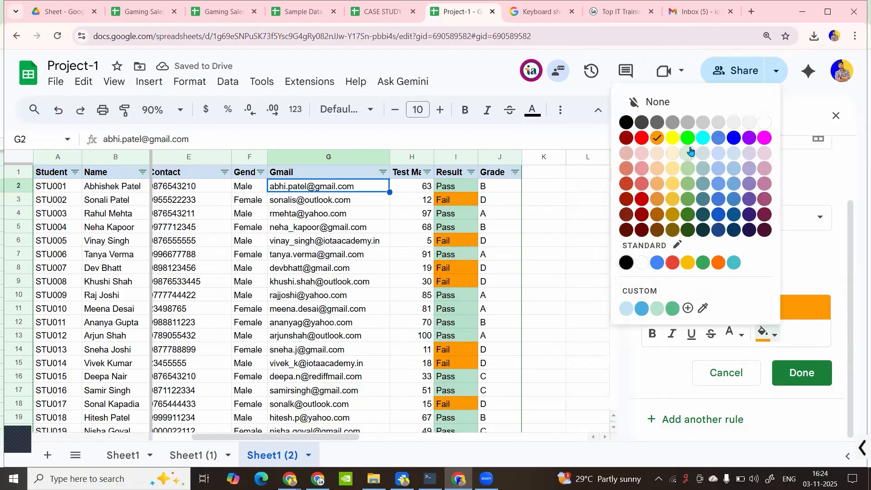
click(658, 169)
click(801, 373)
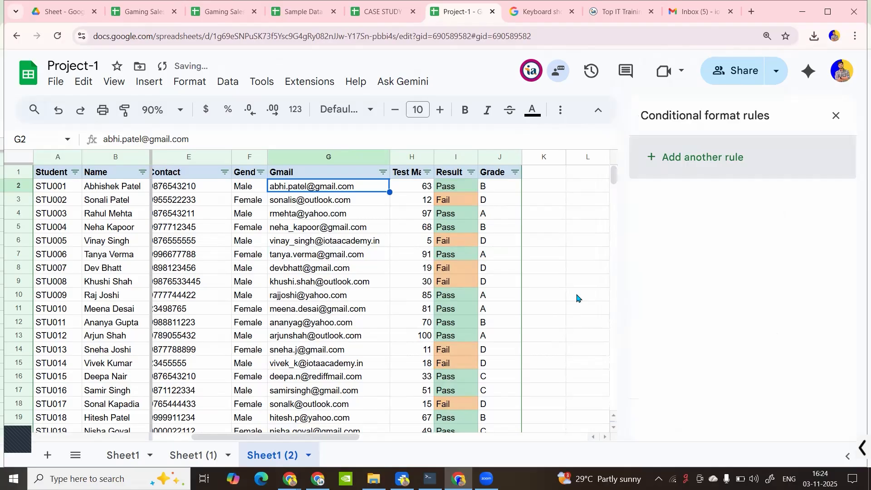
Close the conditional format rules sidebar and select cell I2
click(507, 239)
click(836, 115)
click(455, 191)
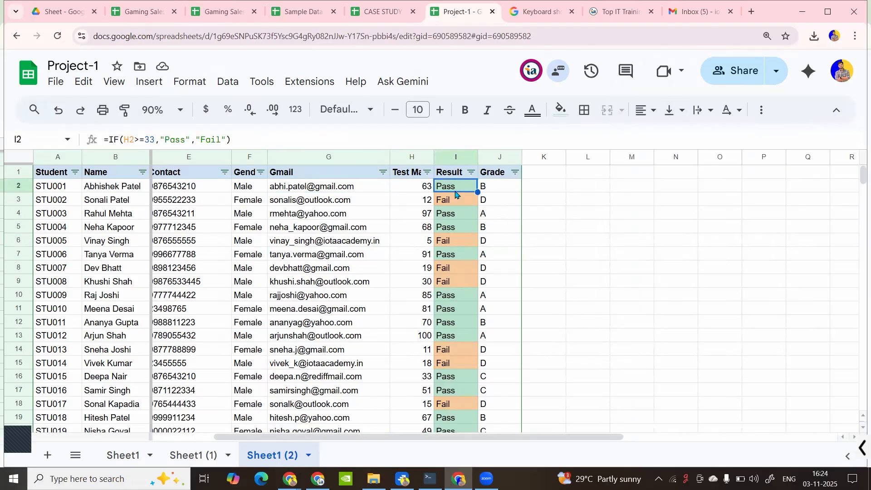
Reopen the conditional formatting rules and select the marks range H2:H101
click(177, 86)
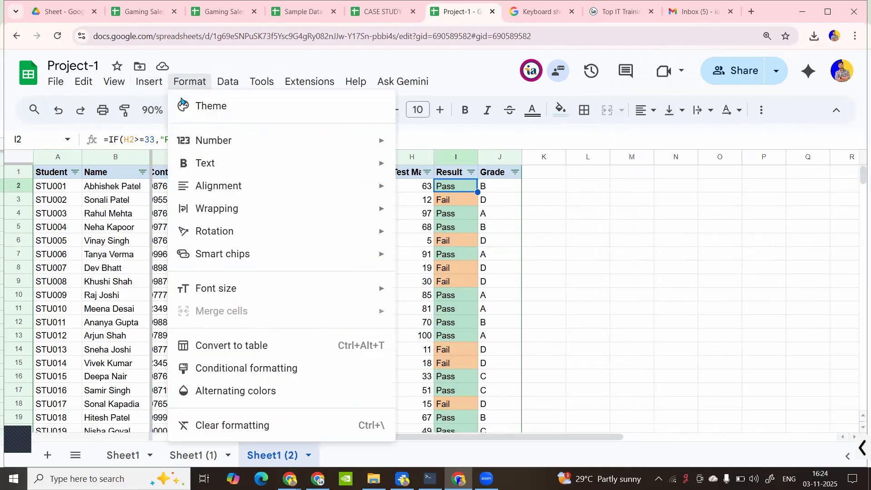
click(245, 367)
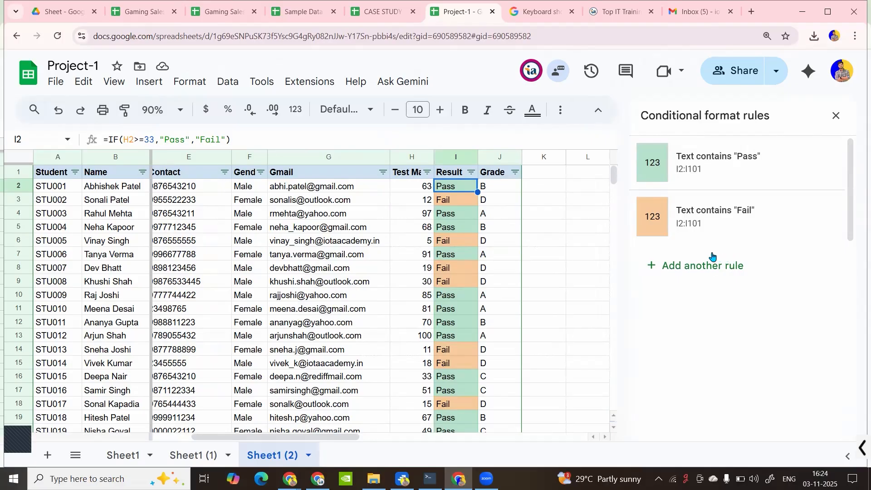
click(417, 191)
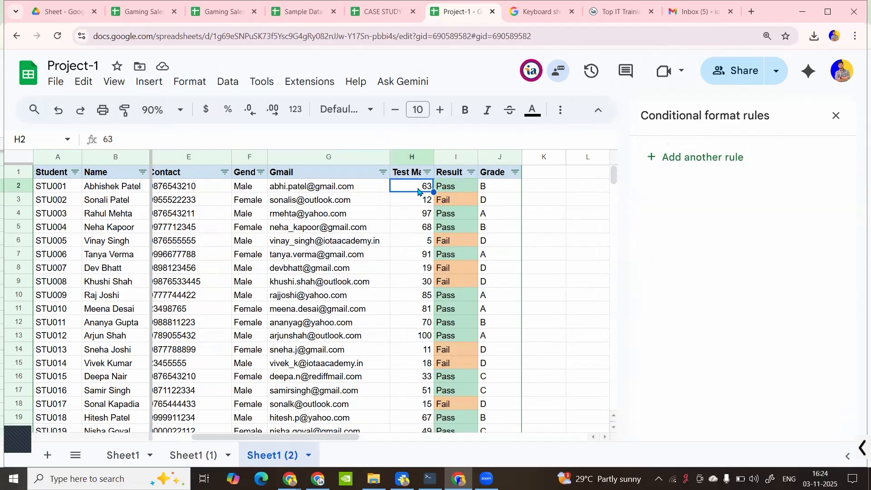
click(250, 190)
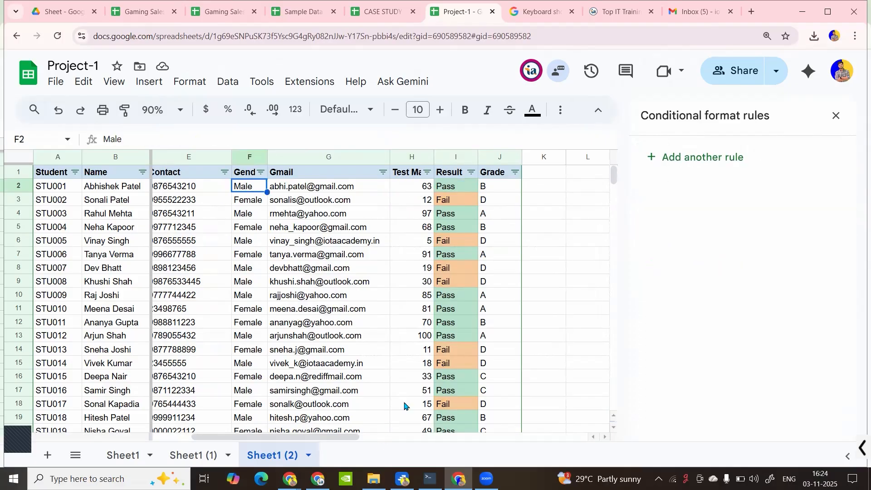
click(408, 192)
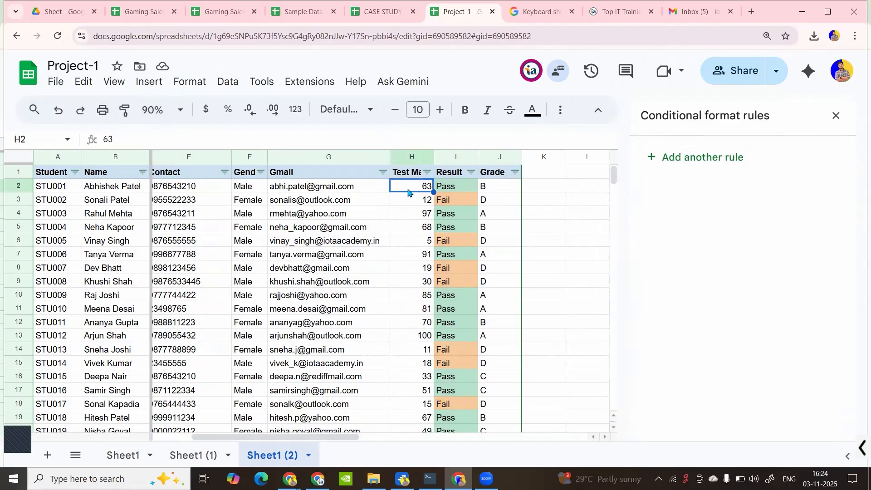
key(ctrl+shift+Down)
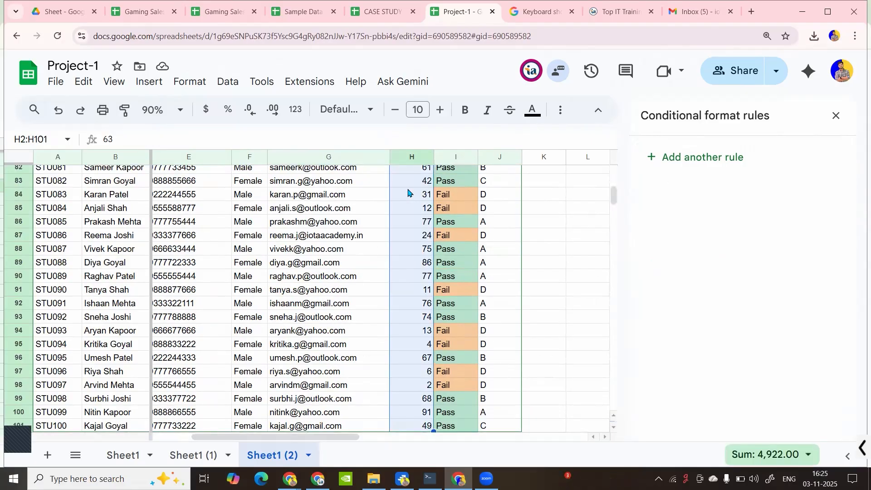
scroll(407, 193, up, 15)
Start a colour-scale rule for H2:H101, keeping the minimum point at the lowest value
click(685, 158)
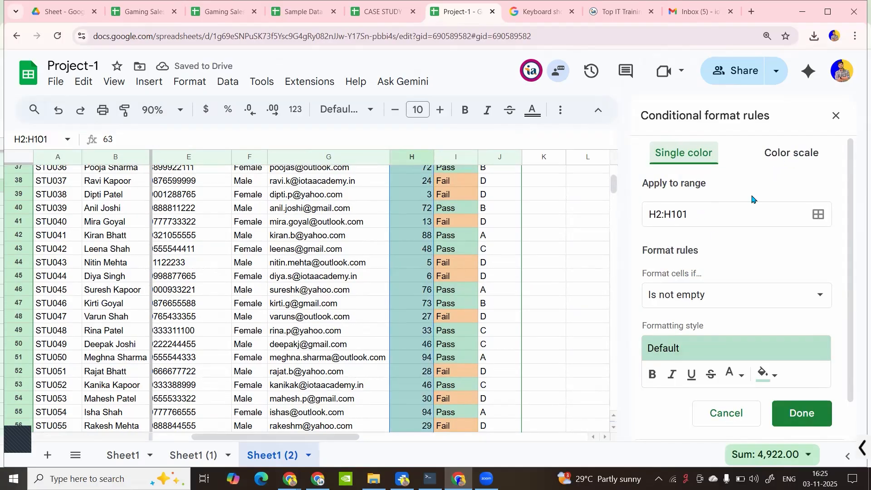
click(793, 153)
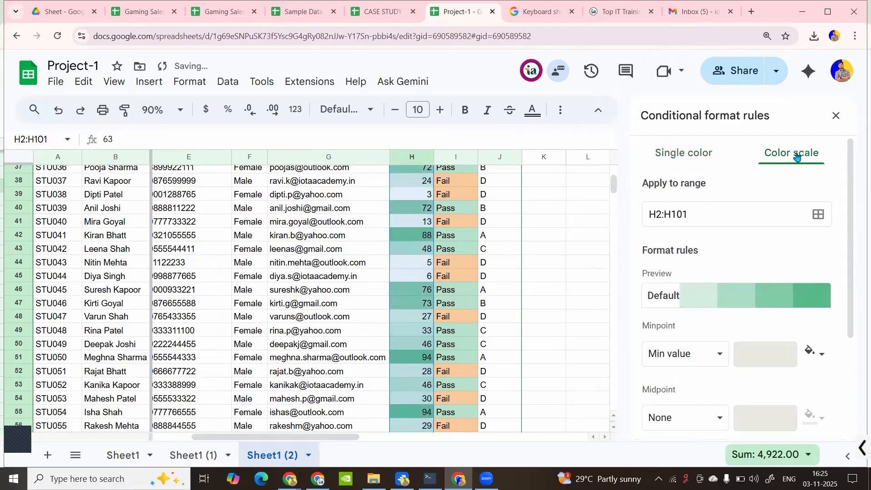
scroll(713, 327, down, 2)
scroll(713, 330, down, 1)
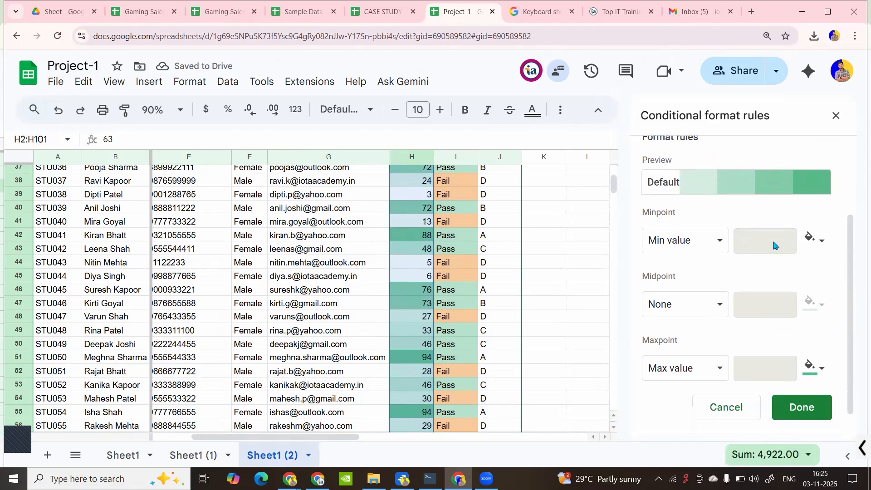
click(721, 247)
click(668, 241)
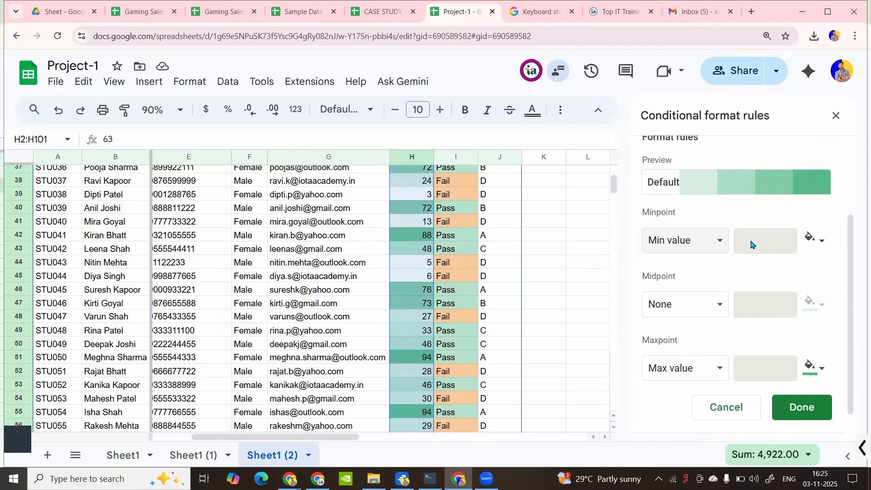
scroll(403, 234, up, 12)
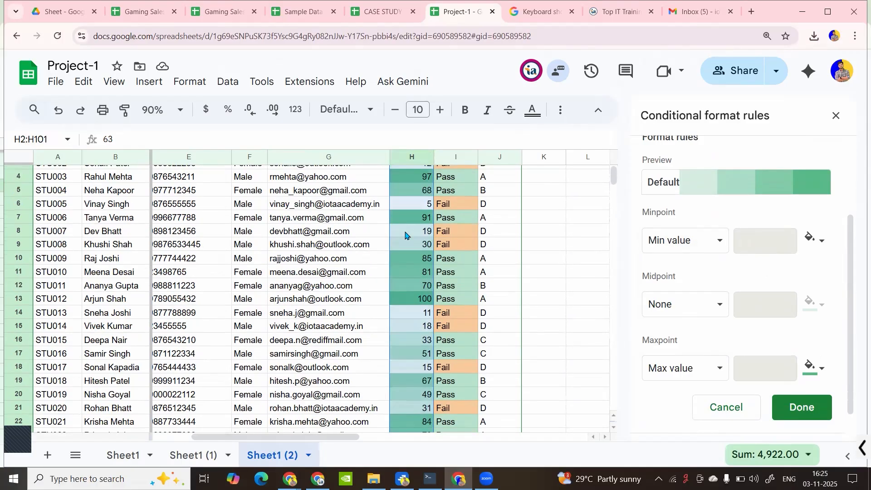
scroll(754, 374, down, 1)
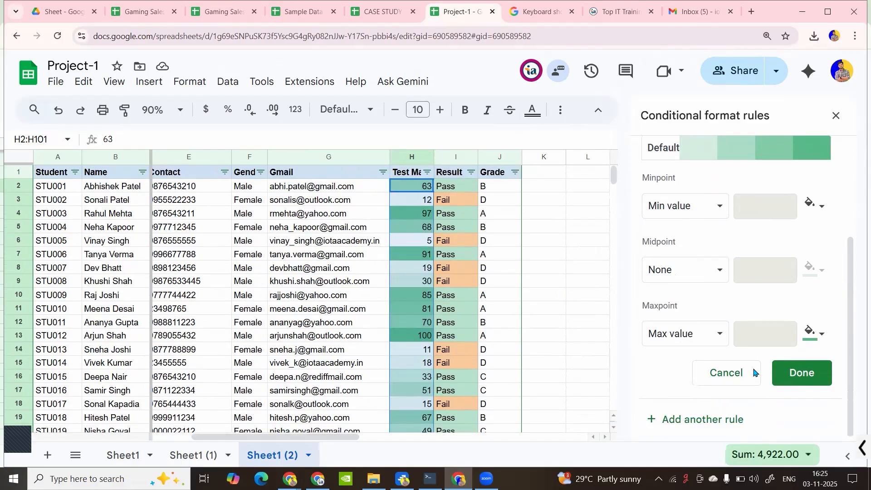
scroll(793, 186, up, 3)
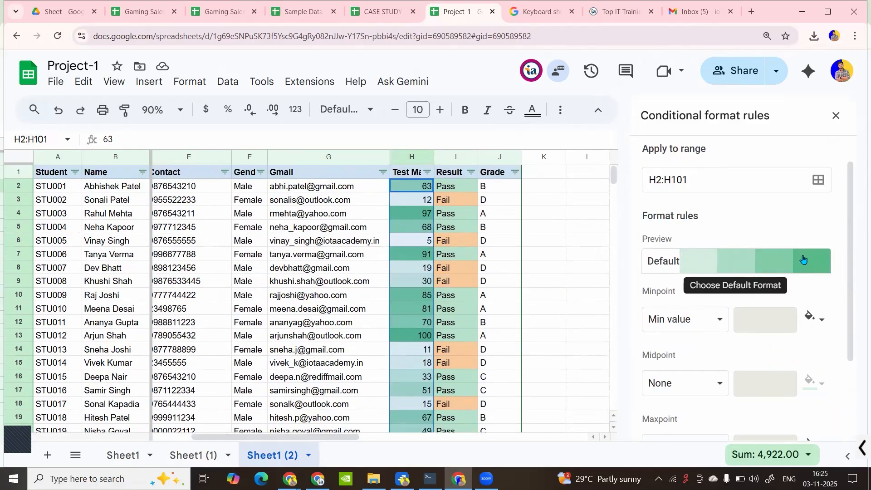
Try the white-to-yellow and yellow-to-white presets, then close the rule editor
click(674, 261)
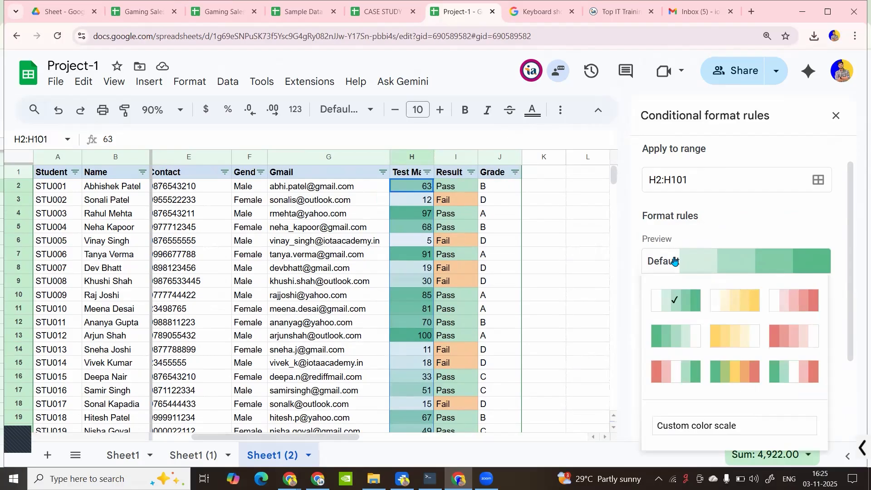
click(759, 304)
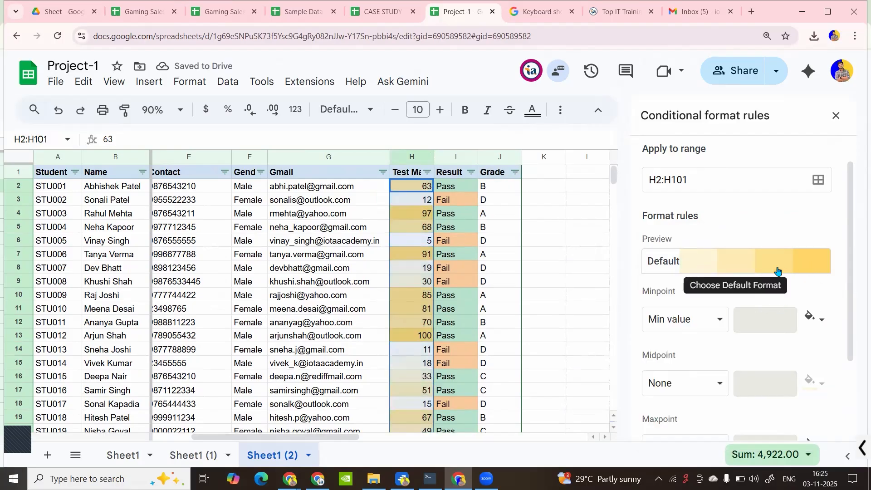
click(670, 263)
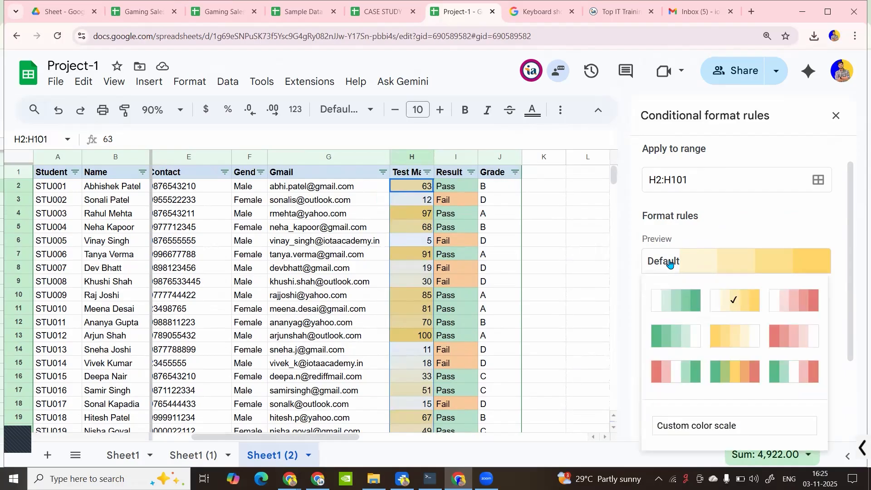
click(726, 345)
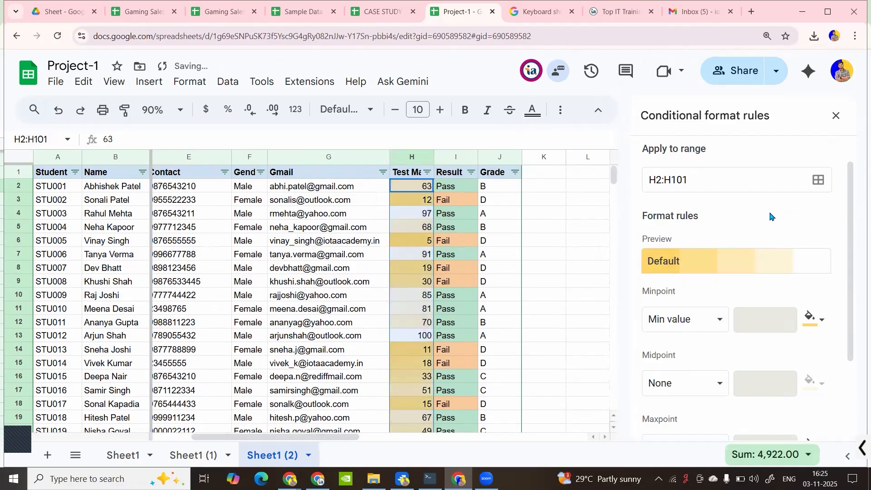
scroll(775, 217, down, 3)
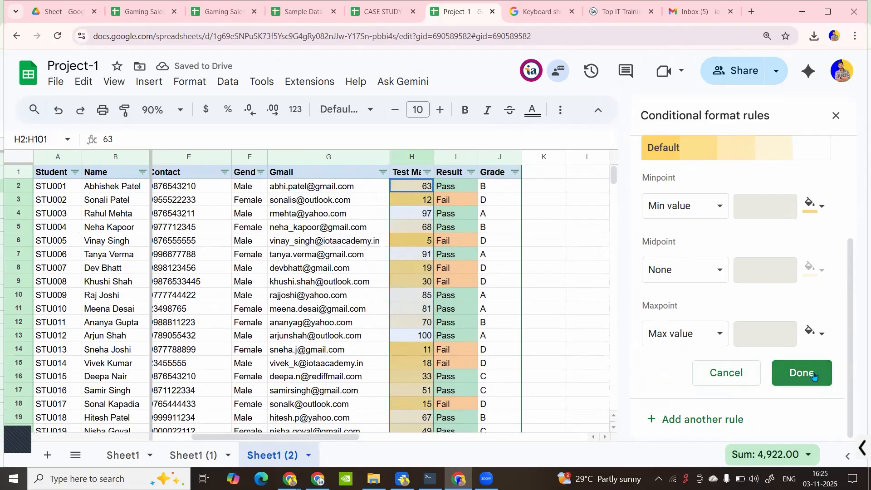
click(737, 369)
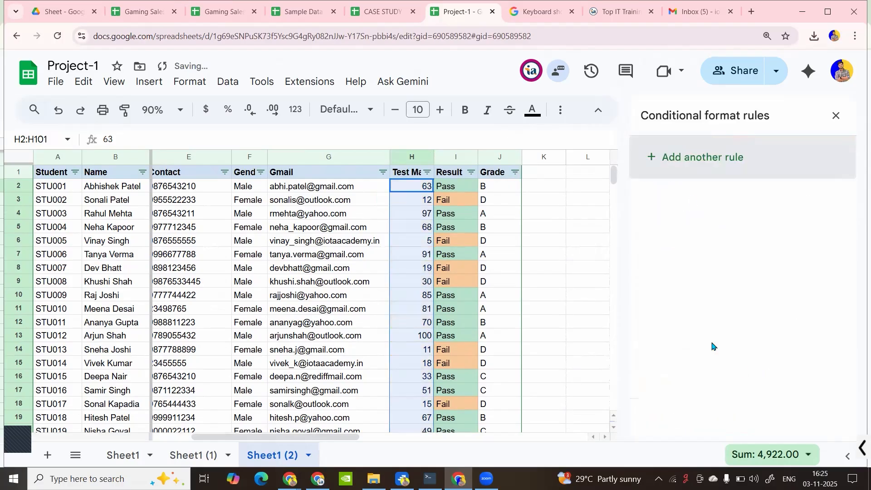
Add a new marks rule with the condition 'Greater than' 75
click(700, 172)
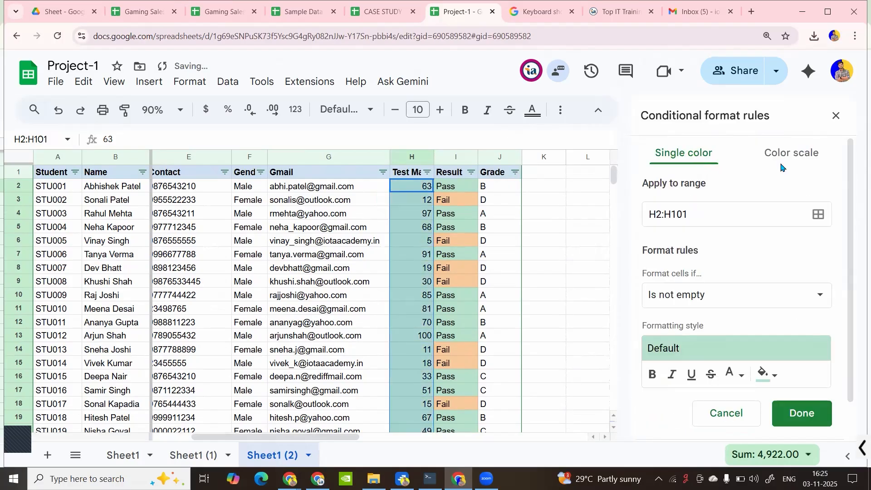
click(713, 301)
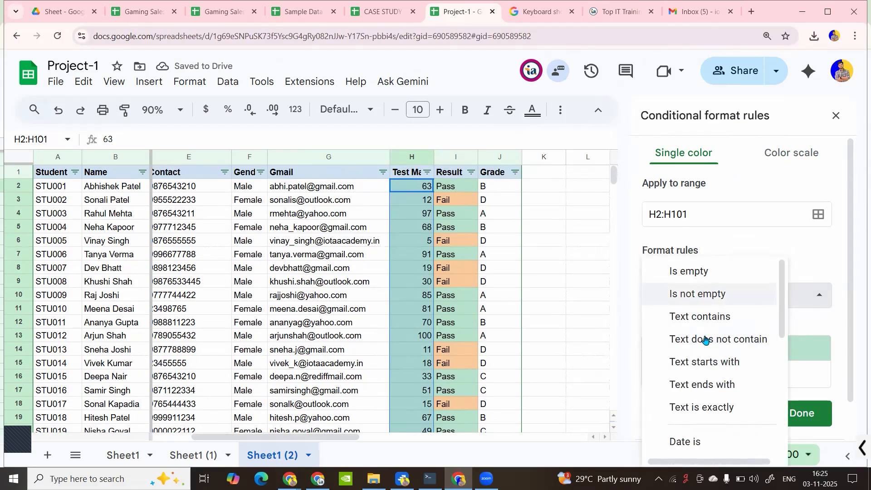
scroll(708, 340, down, 5)
scroll(706, 346, up, 4)
scroll(706, 345, down, 5)
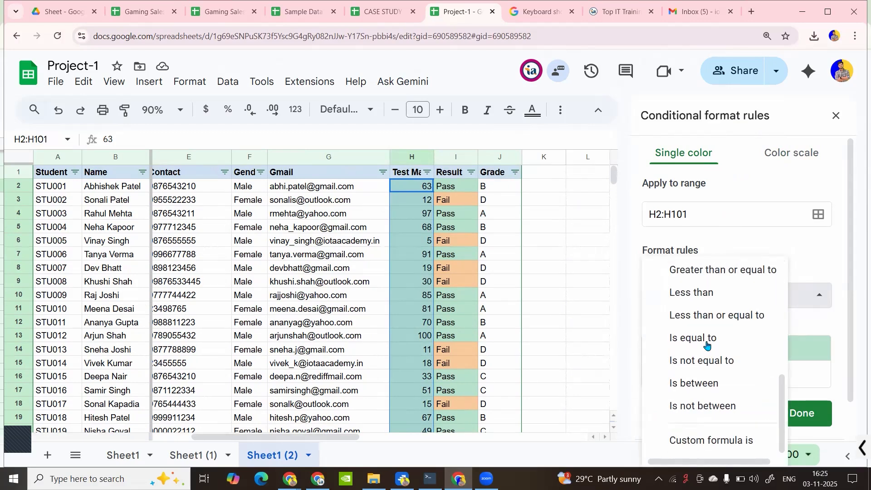
scroll(706, 345, up, 6)
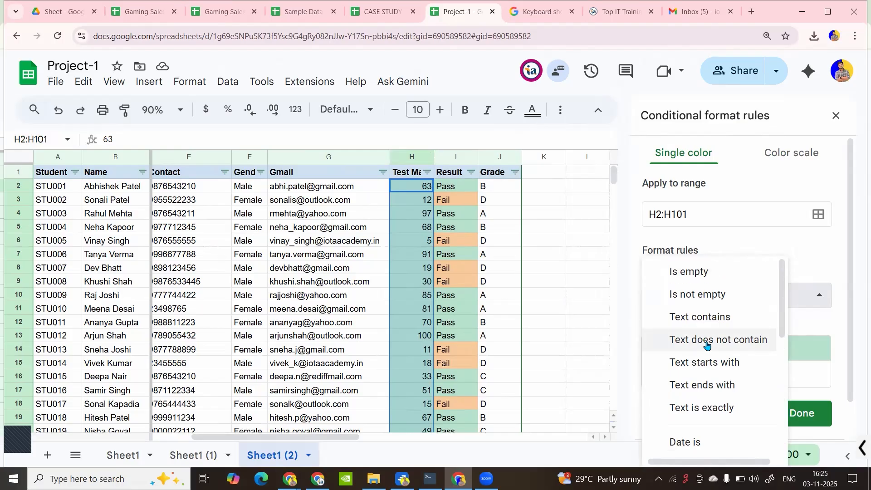
scroll(707, 345, down, 6)
scroll(706, 345, up, 1)
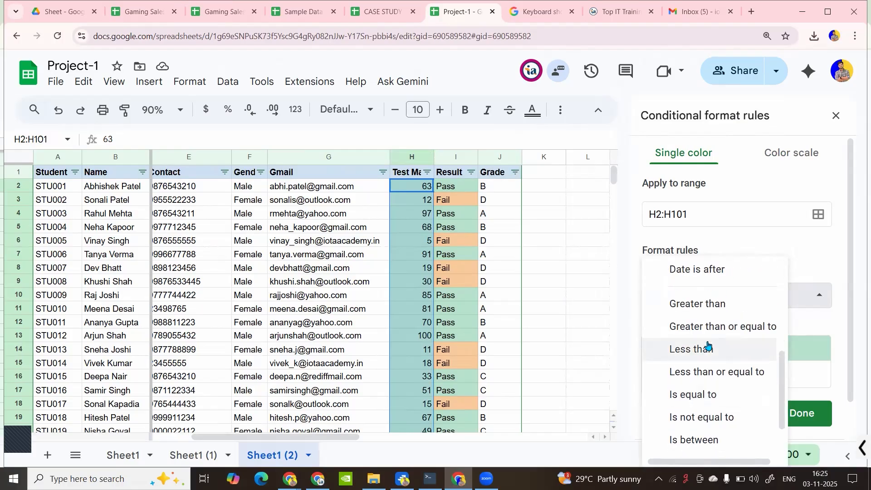
click(702, 310)
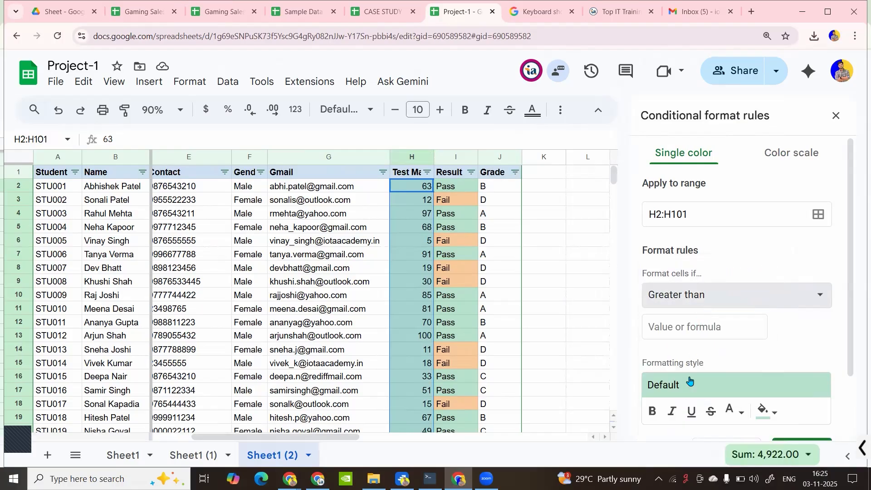
scroll(688, 379, down, 1)
click(675, 273)
text(7)
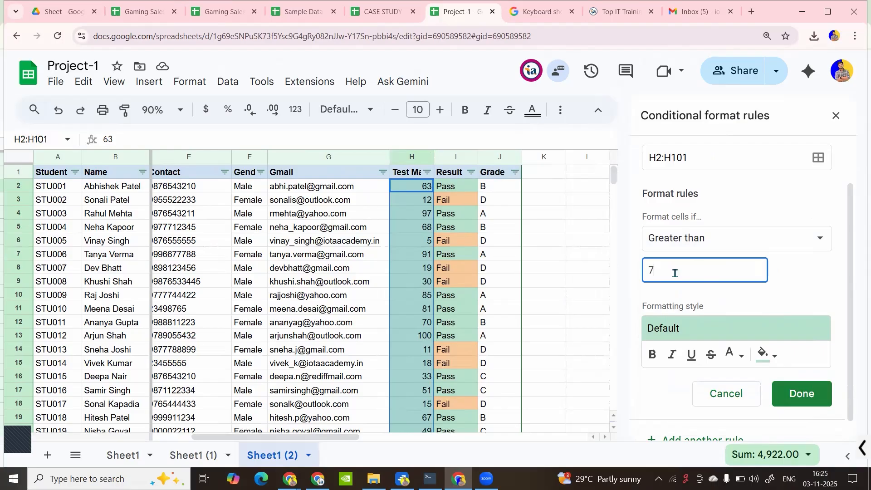
text(5)
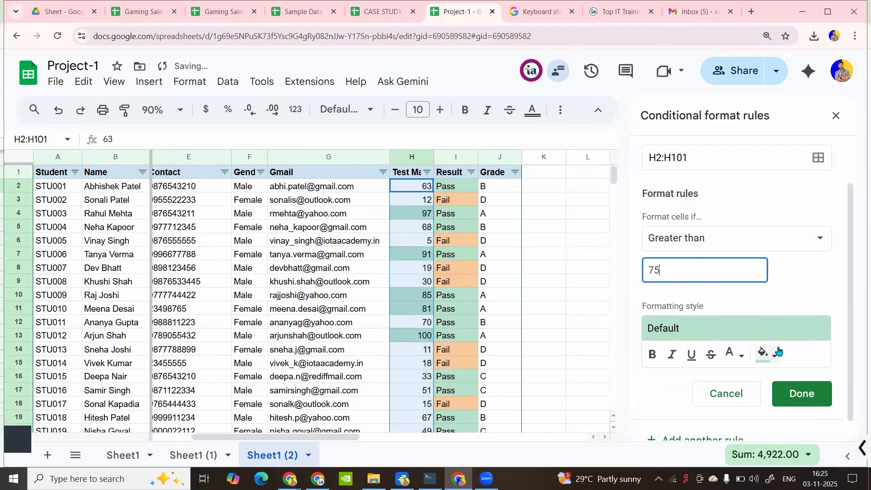
Give the greater-than-75 rule a yellow fill, save it, and deselect the column
click(771, 353)
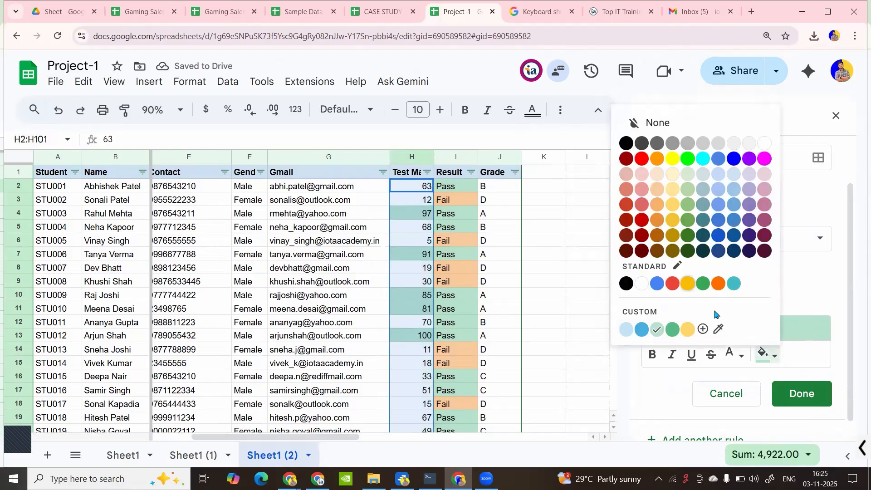
click(690, 284)
click(788, 391)
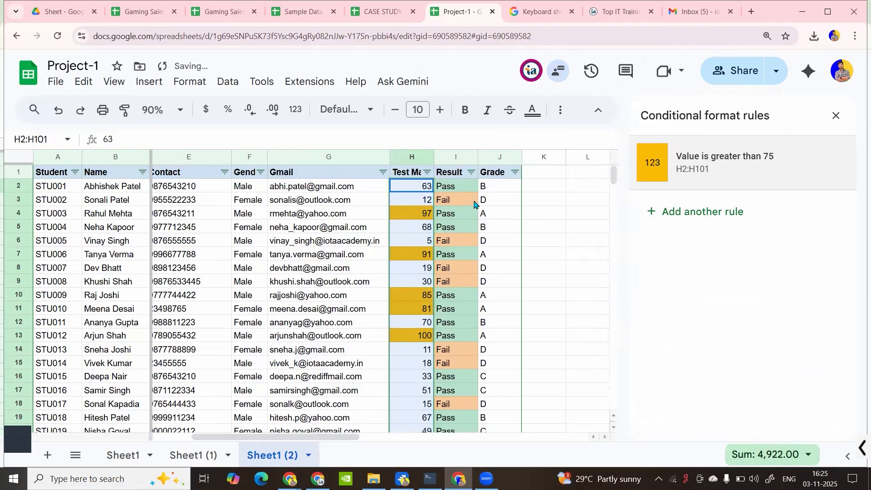
click(499, 254)
click(427, 172)
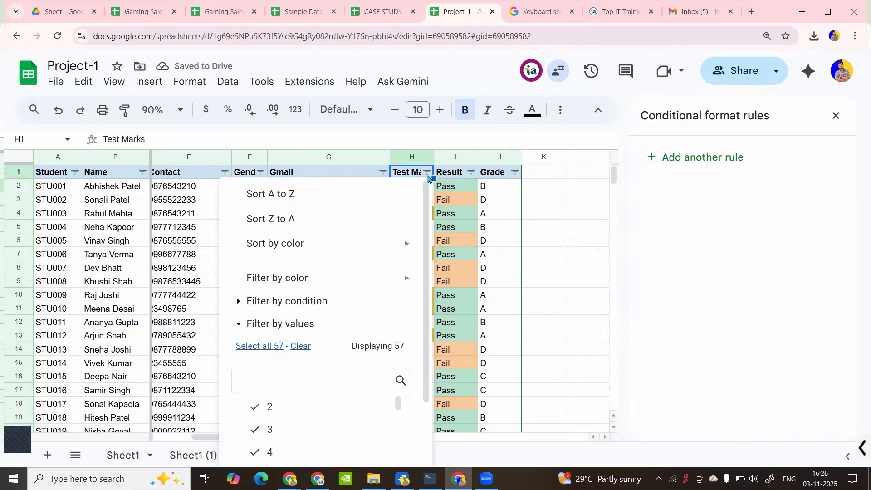
mouse_move(381, 251)
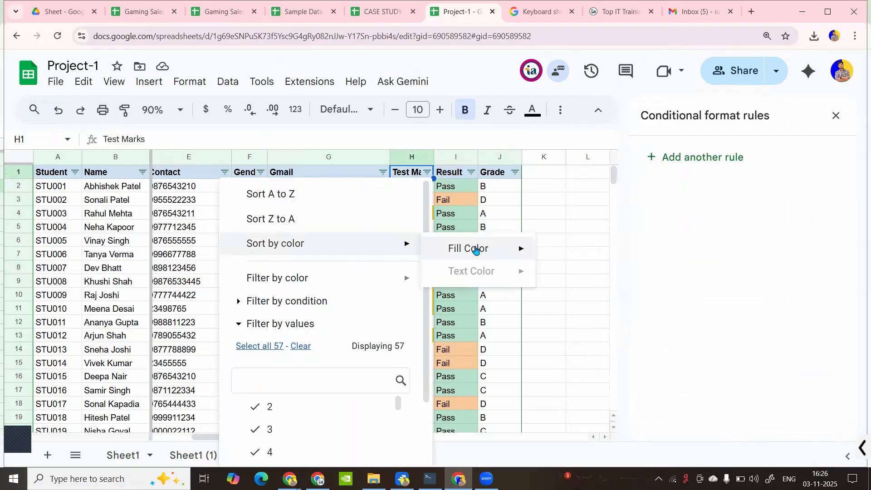
mouse_move(463, 250)
click(590, 275)
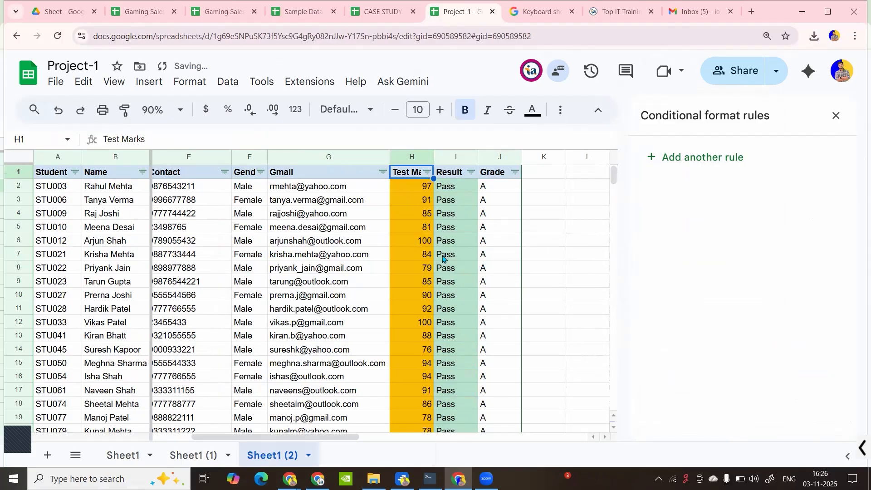
scroll(427, 258, down, 8)
scroll(429, 256, up, 5)
scroll(431, 254, down, 16)
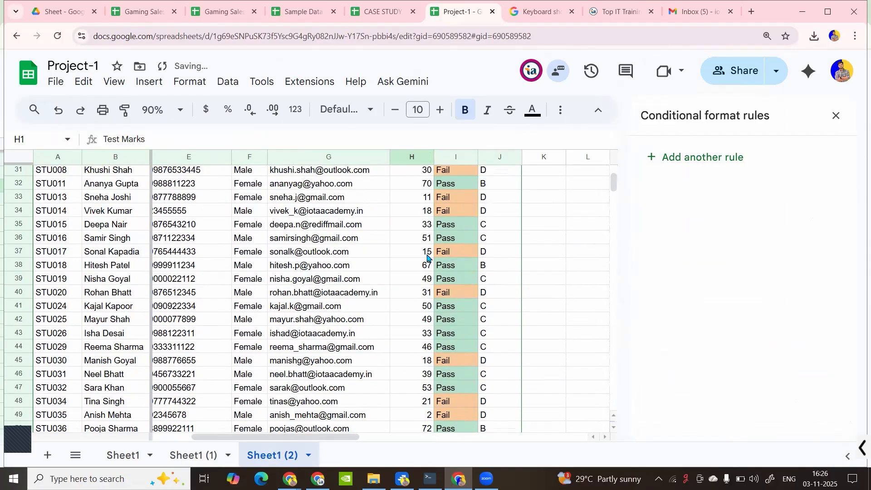
scroll(433, 252, down, 9)
scroll(433, 252, up, 20)
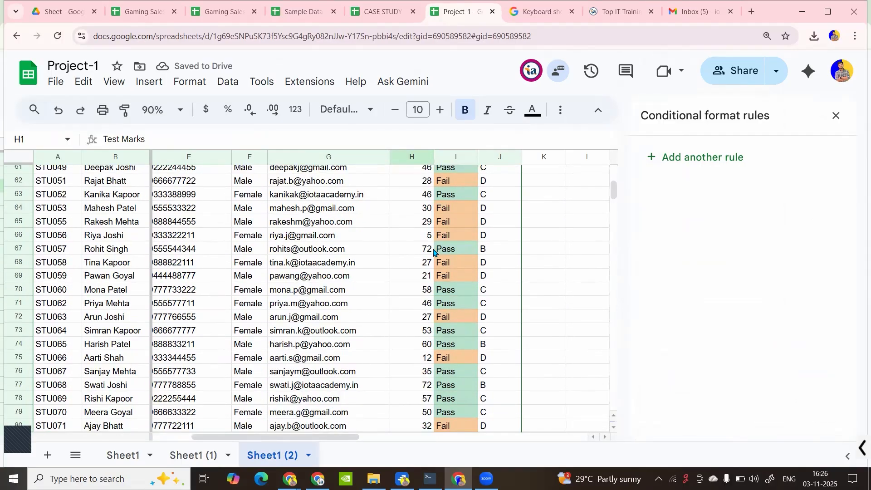
scroll(434, 252, up, 6)
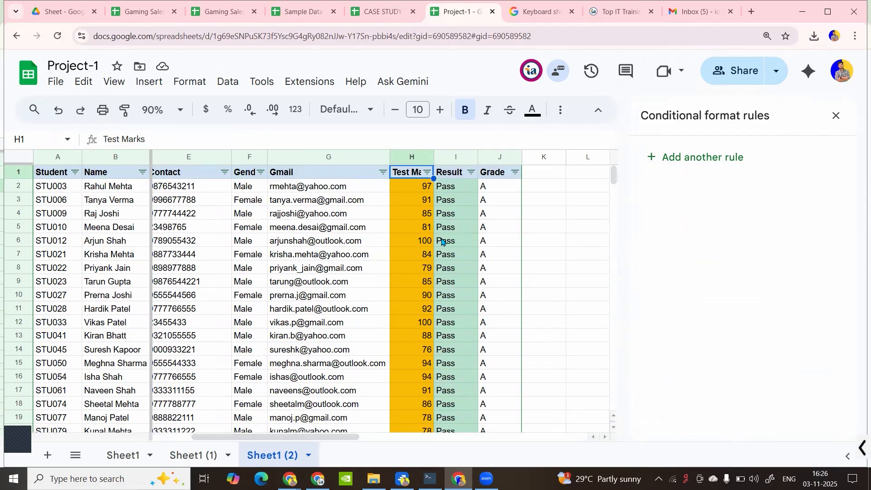
scroll(471, 223, down, 6)
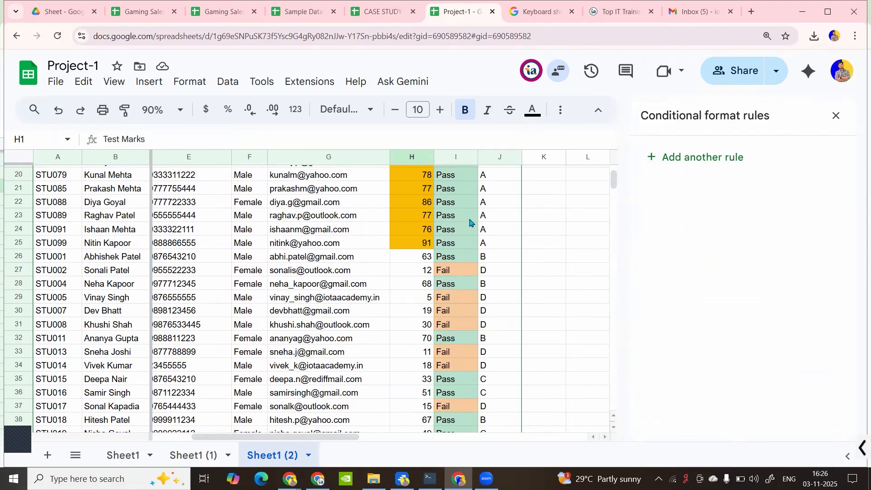
scroll(470, 222, up, 6)
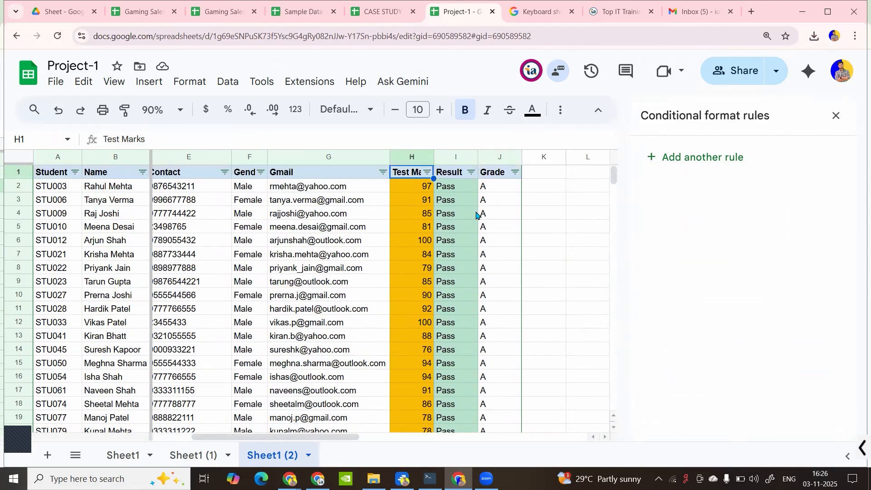
key(ctrl+z)
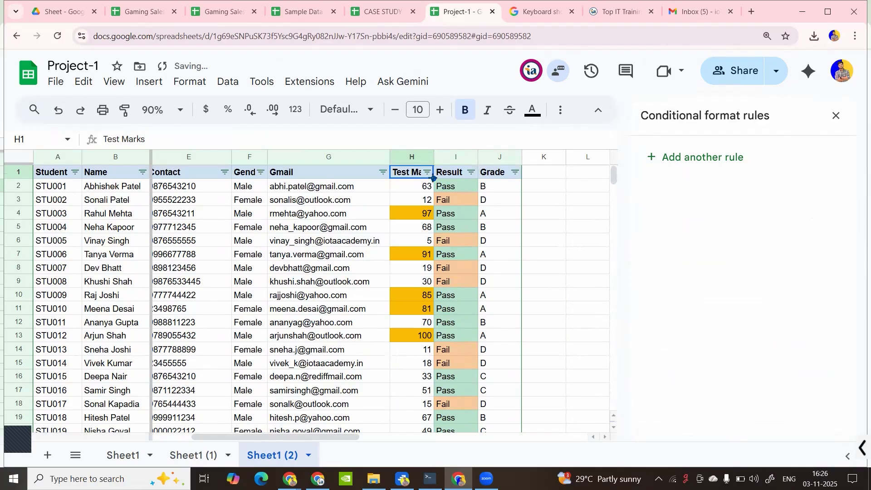
Inspect the Result and Test Marks rules and select the whole marks column
click(428, 173)
mouse_move(413, 272)
click(462, 190)
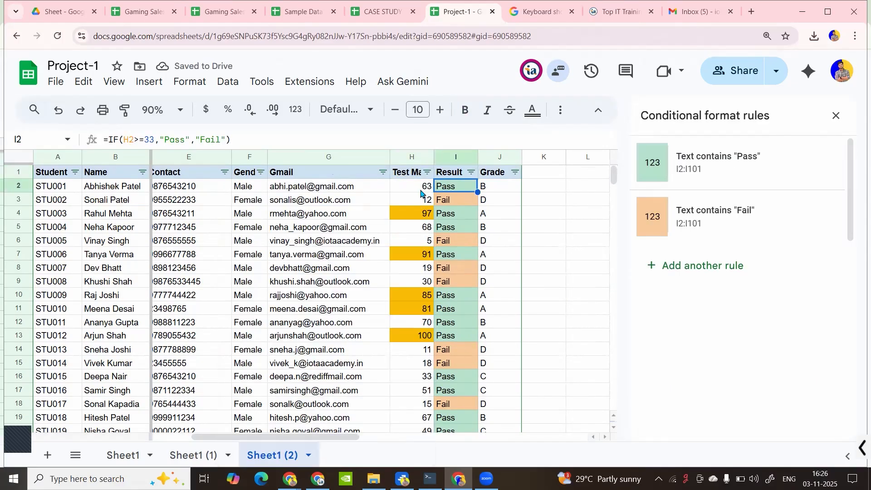
click(421, 189)
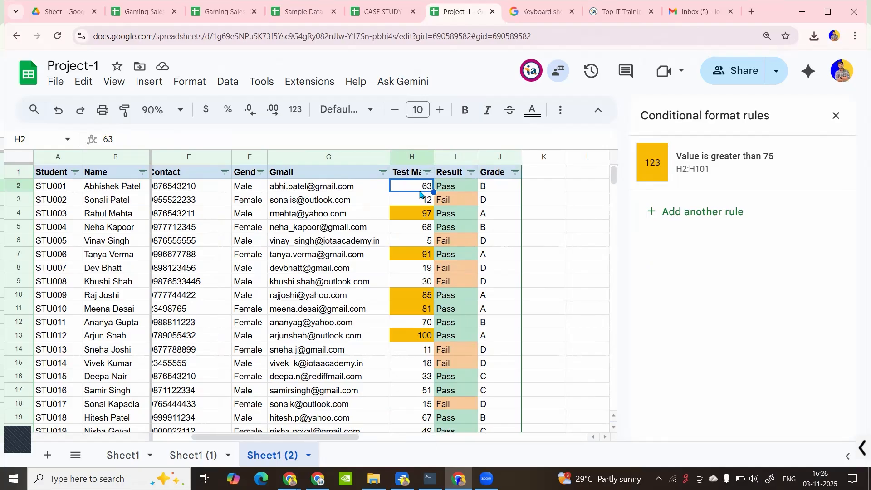
key(ctrl+shift+Down)
Start another marks rule but close the condition list without choosing one
click(697, 214)
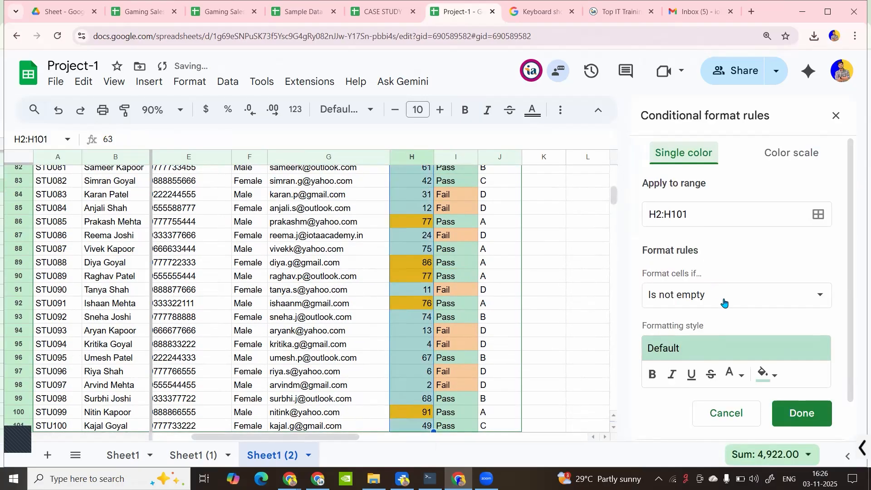
click(724, 295)
scroll(724, 302, down, 3)
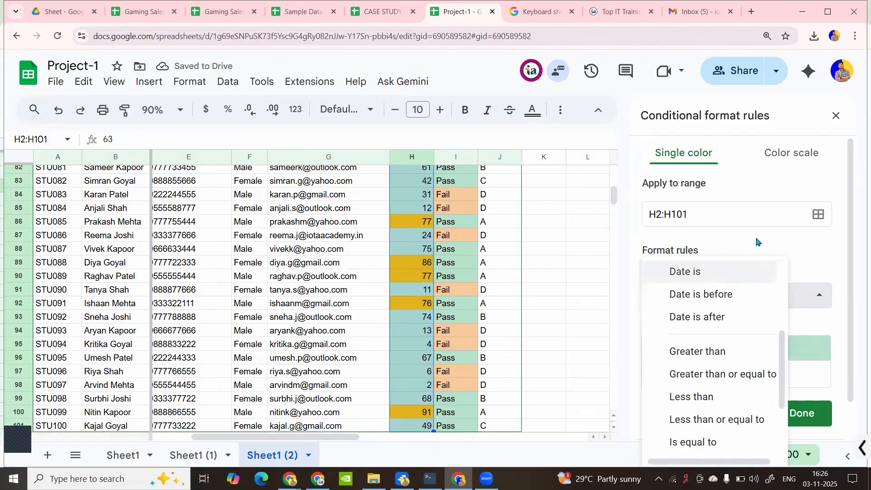
scroll(717, 329, down, 3)
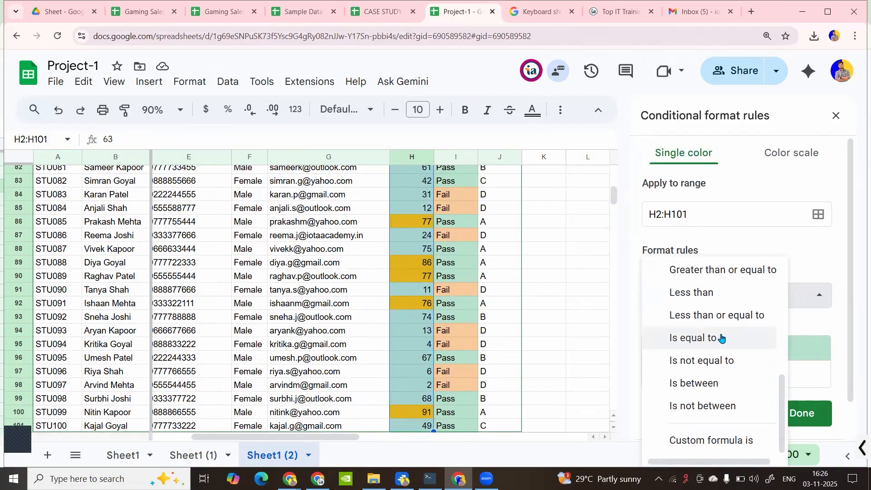
click(801, 267)
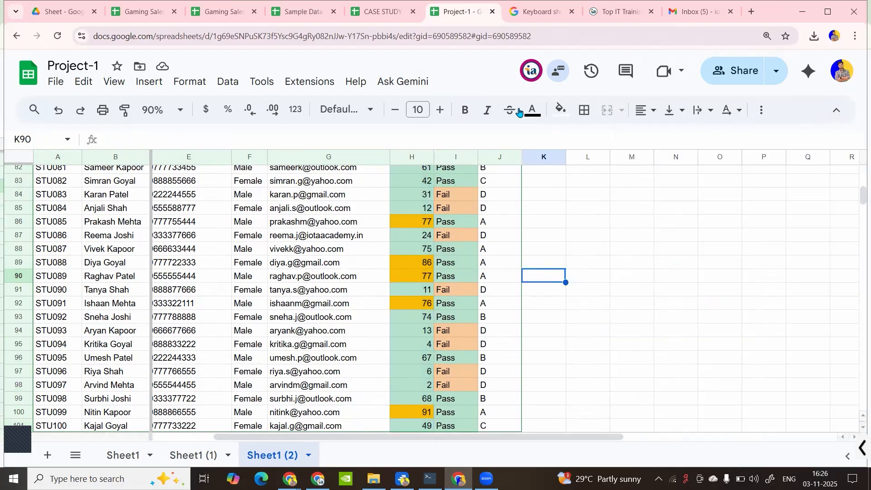
click(207, 81)
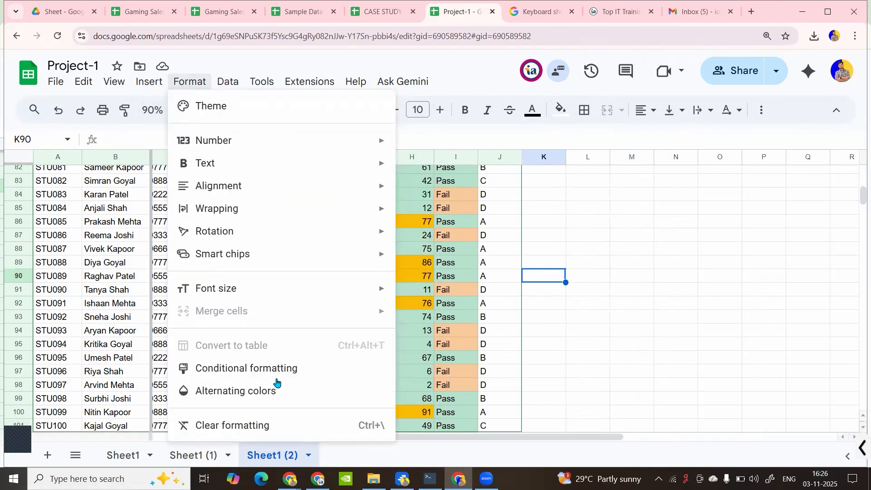
key(Return)
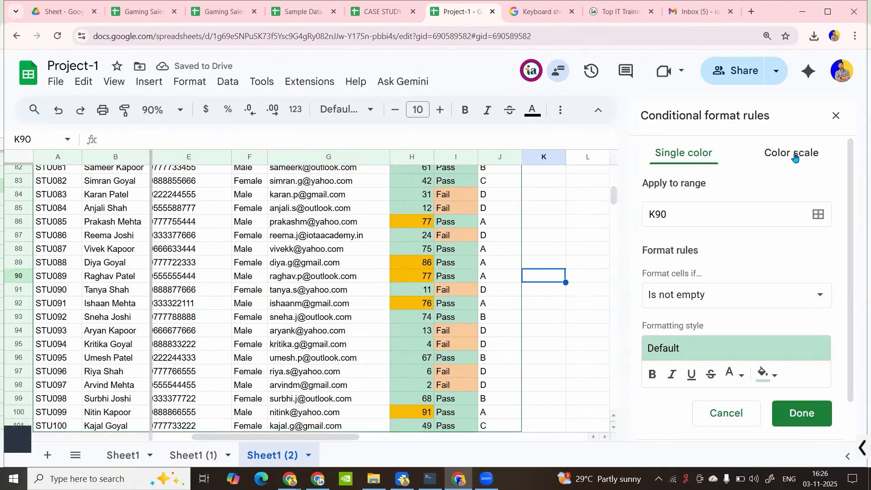
click(795, 157)
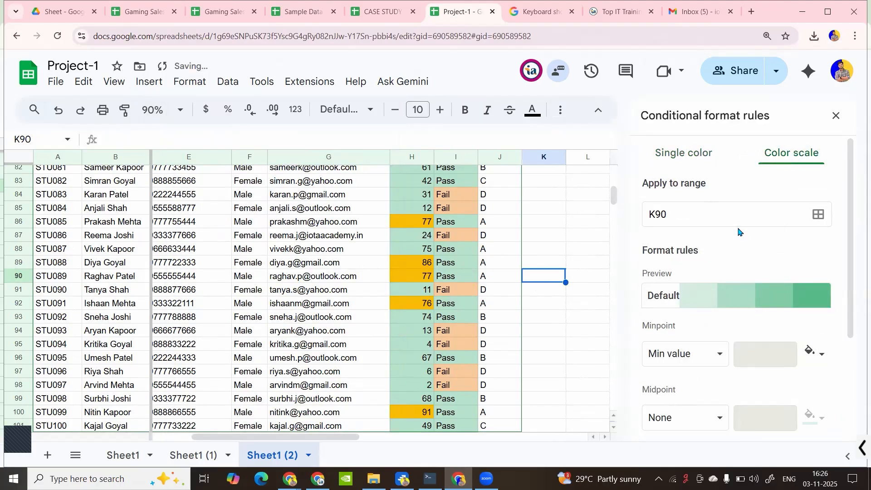
scroll(738, 232, down, 3)
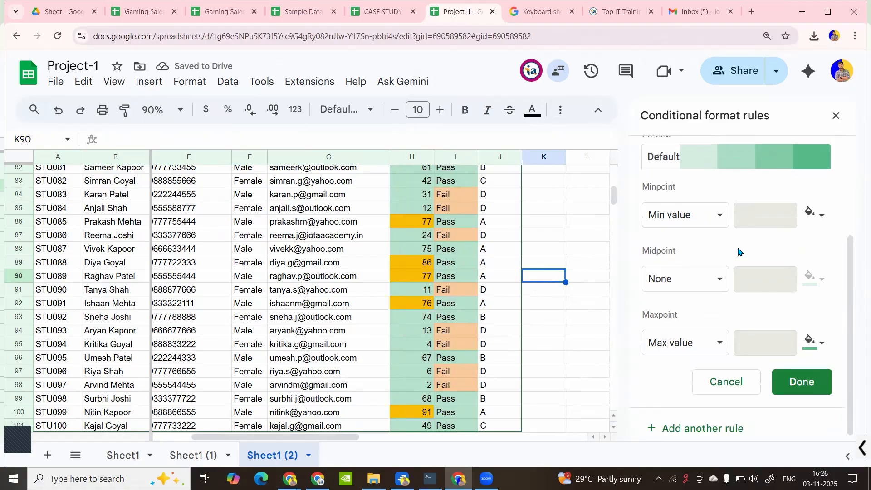
scroll(739, 251, up, 3)
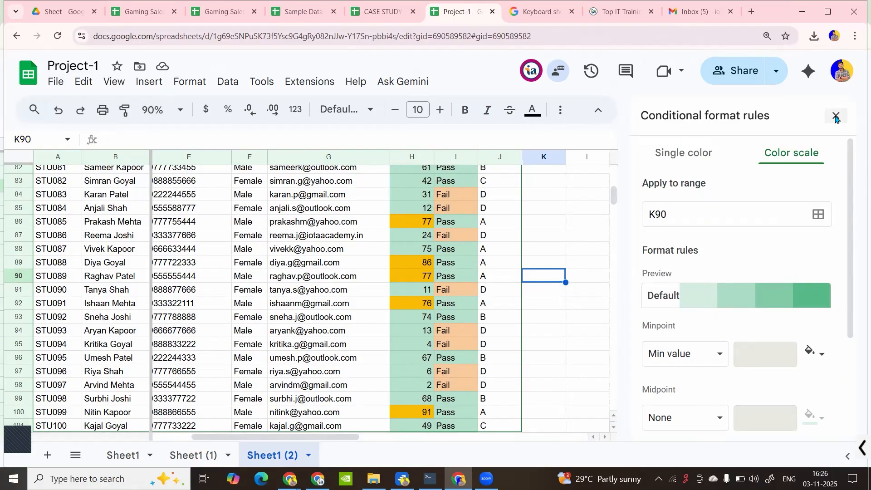
click(691, 153)
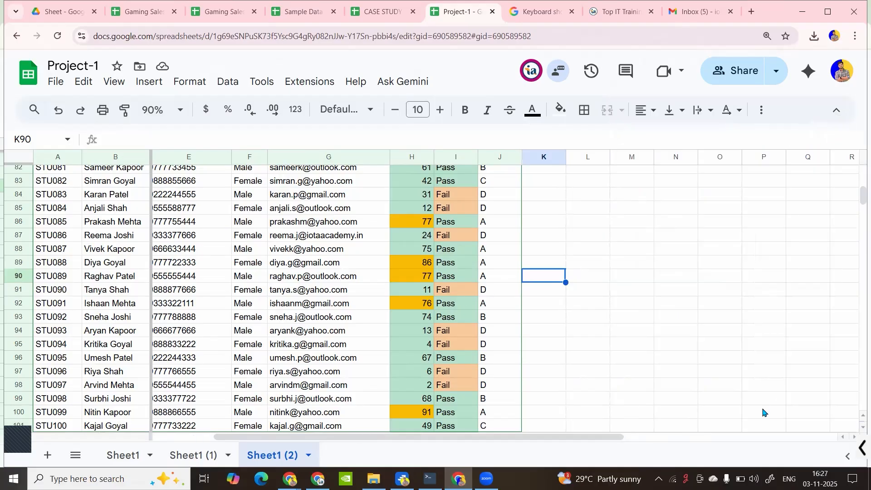
Select the Test Marks values H2:H101 starting from the first mark, 63
click(428, 317)
key(ctrl+Up)
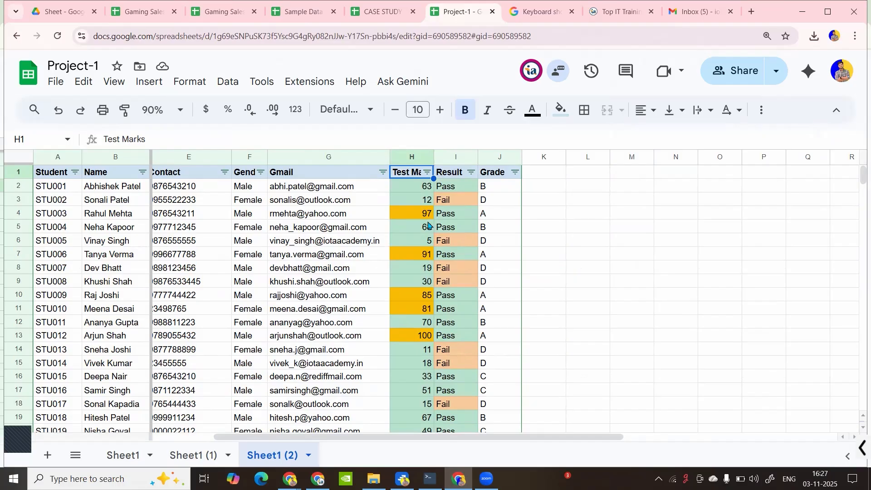
click(429, 226)
click(559, 213)
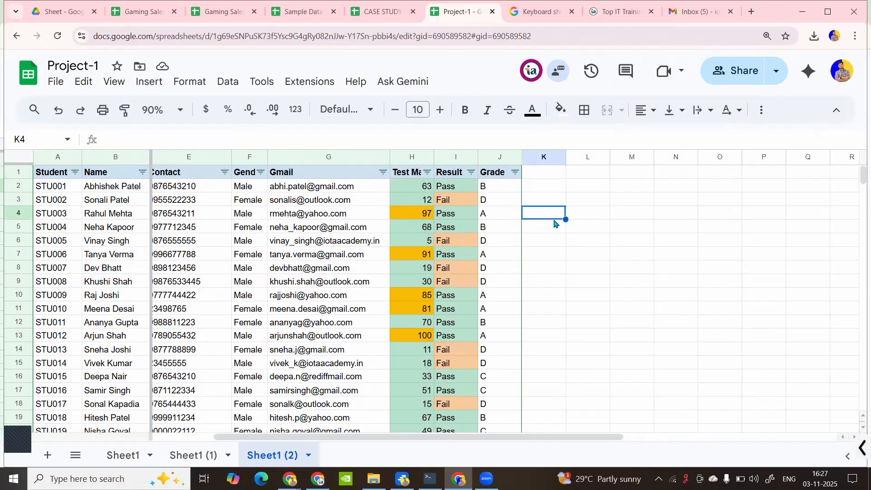
click(411, 191)
key(ctrl+shift+Down)
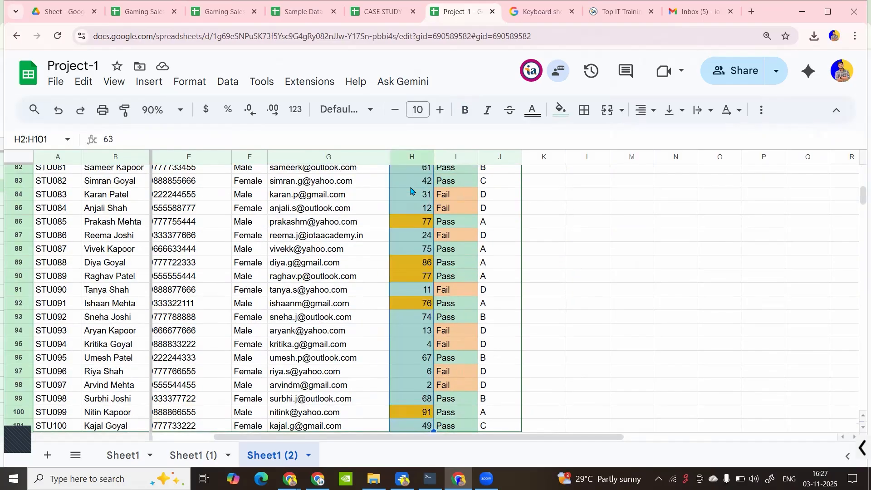
Delete the green 'Cell is not empty' conditional formatting rule and close the rules
click(184, 88)
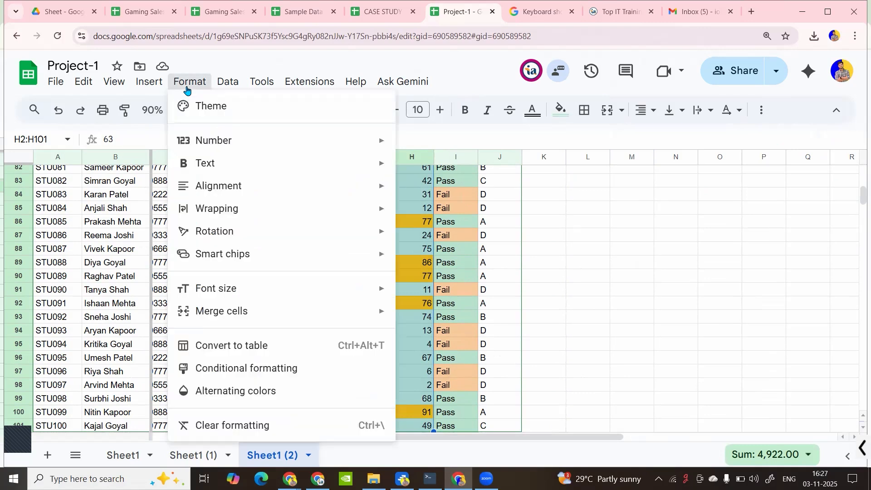
mouse_move(148, 85)
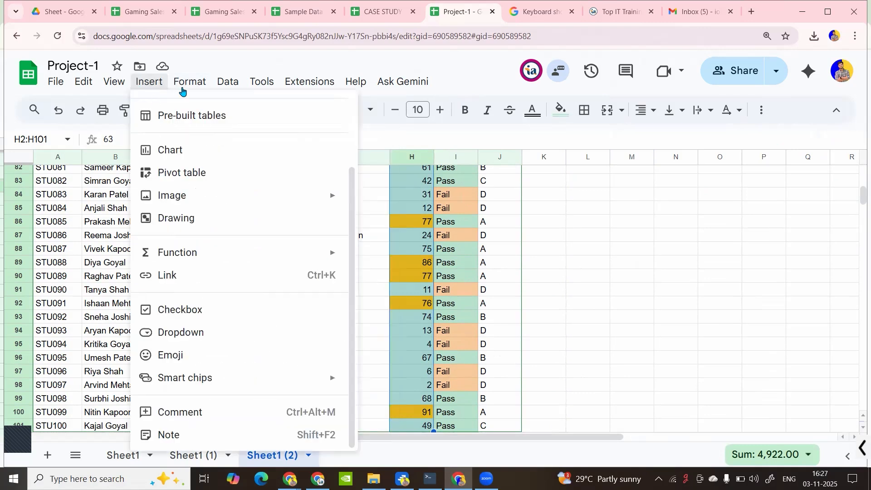
mouse_move(183, 85)
click(225, 367)
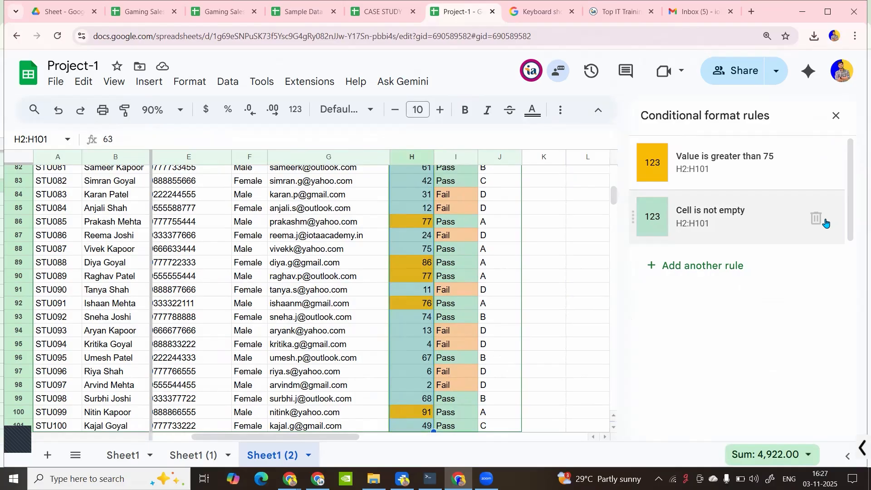
click(817, 219)
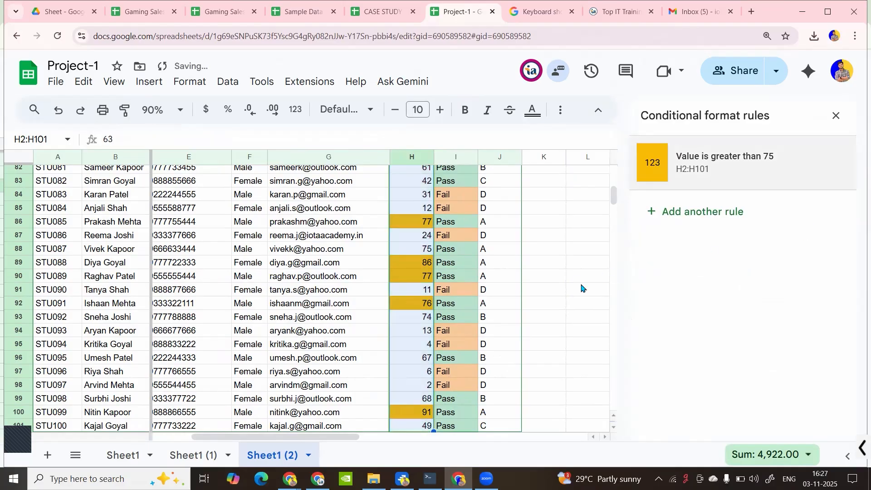
click(837, 116)
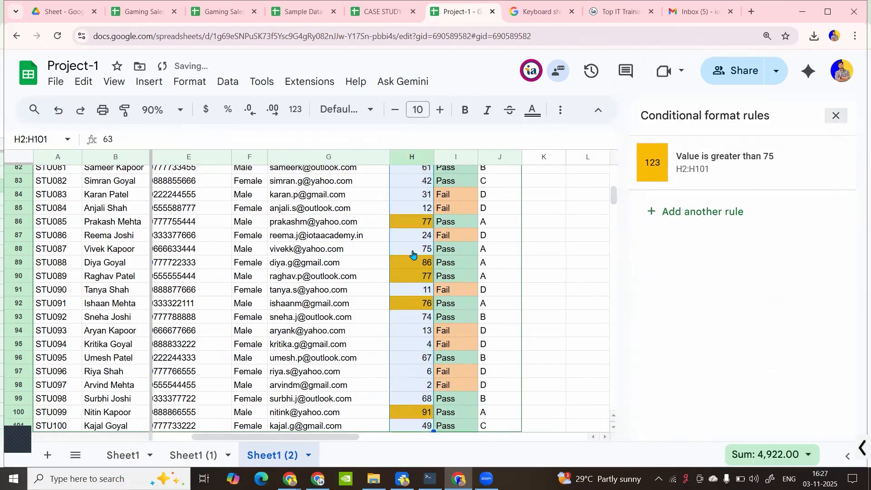
Review the remaining rules on the Result and marks cells, then close the sidebar
click(178, 90)
click(460, 224)
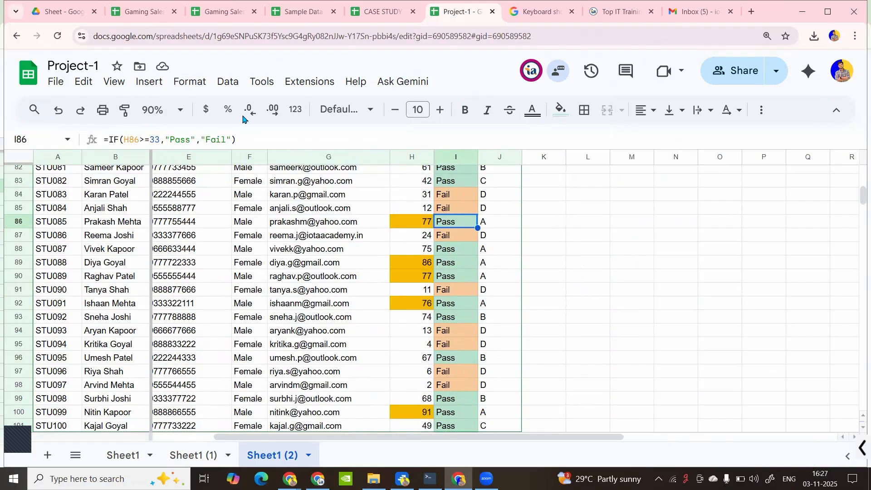
click(200, 88)
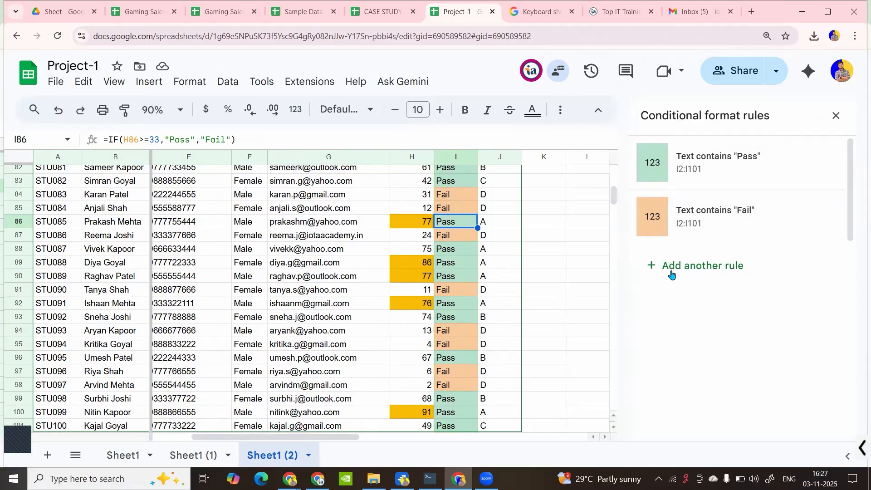
click(405, 229)
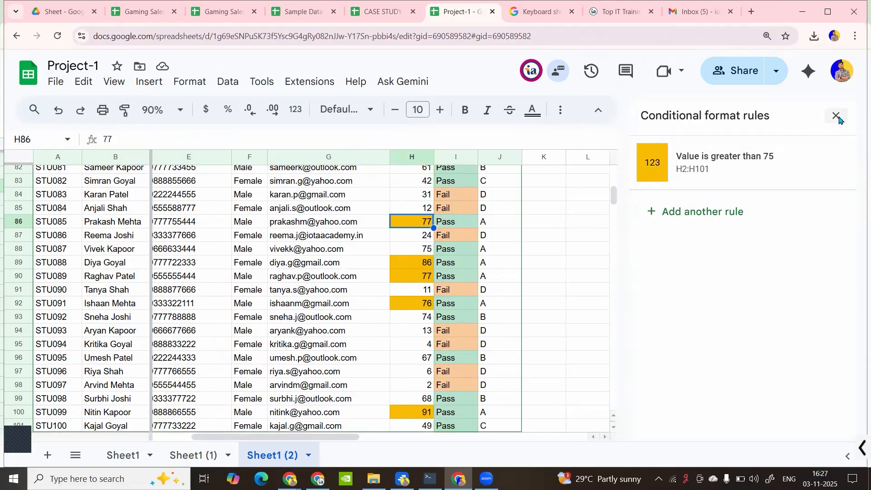
click(839, 119)
Browse the Format menu, then use Data > Remove filter to drop the table's filter
click(359, 227)
scroll(272, 182, up, 5)
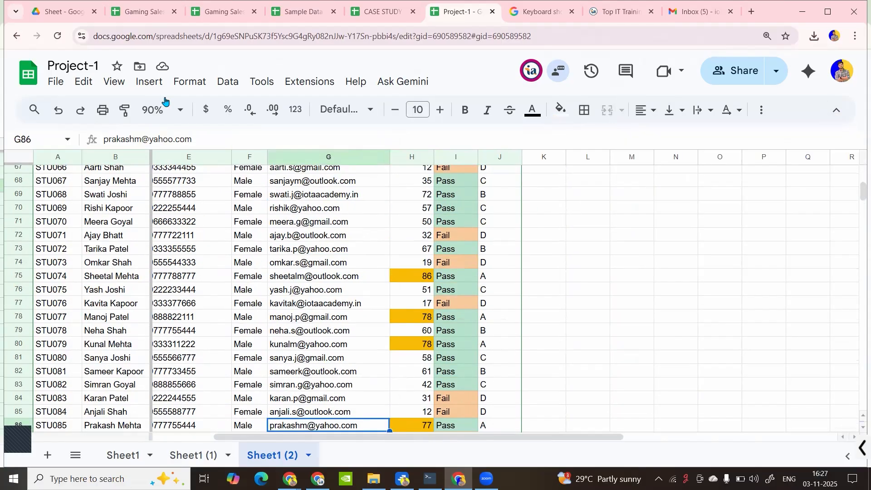
click(191, 88)
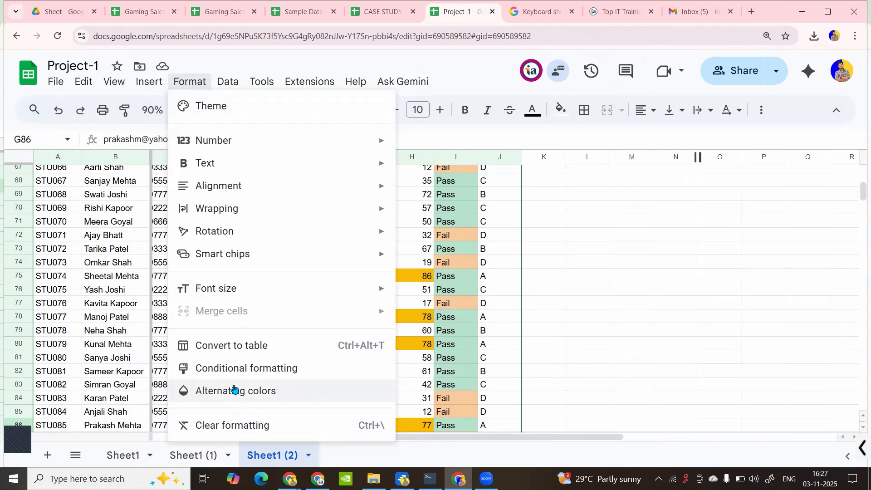
click(133, 221)
click(227, 77)
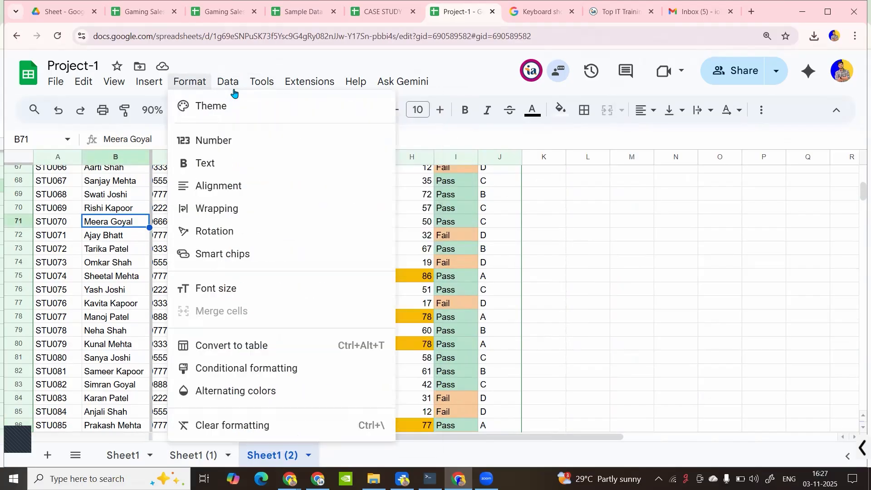
mouse_move(240, 107)
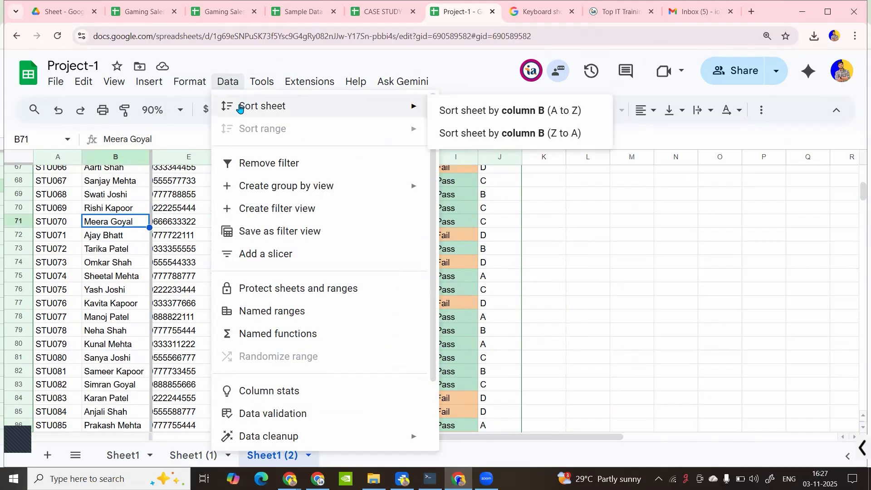
click(269, 171)
scroll(301, 244, up, 7)
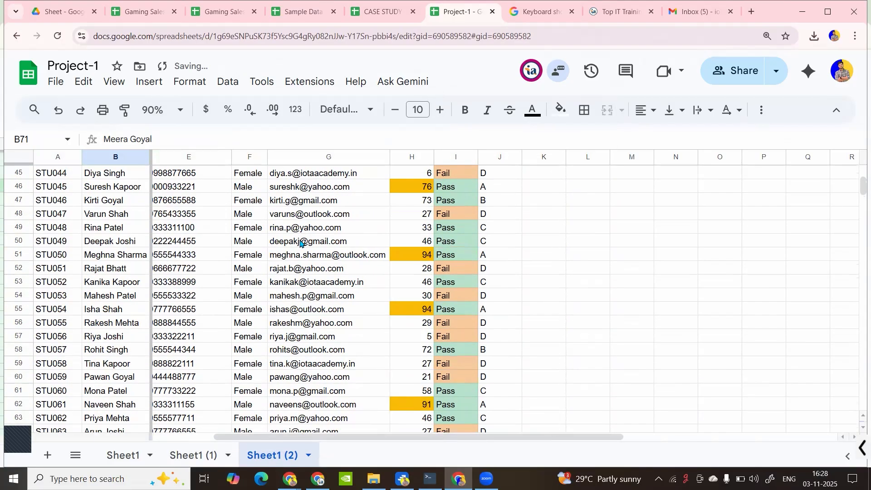
Jump back to the top and turn the header-row filter on with Ctrl+Shift+L
click(301, 244)
key(ctrl+Up)
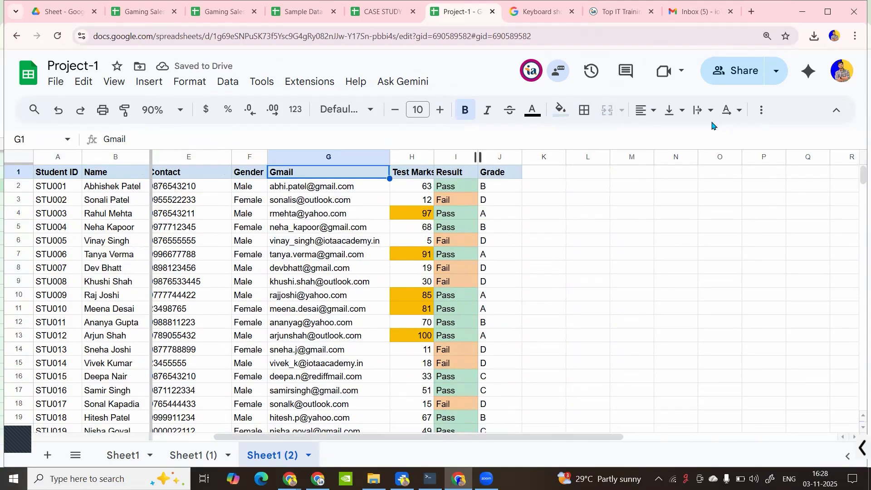
click(762, 110)
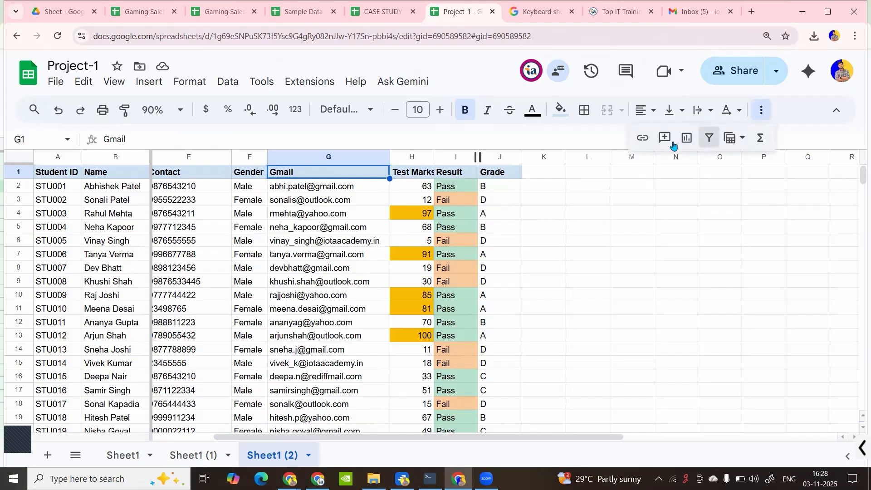
key(ctrl+shift+l)
With a Gmail cell selected, browse the Format and Data menus, ending on Data
click(272, 225)
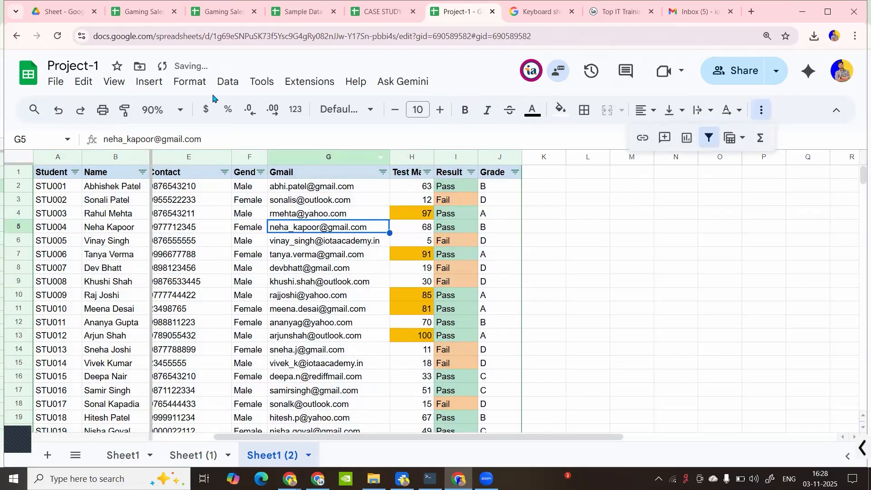
click(227, 84)
click(194, 94)
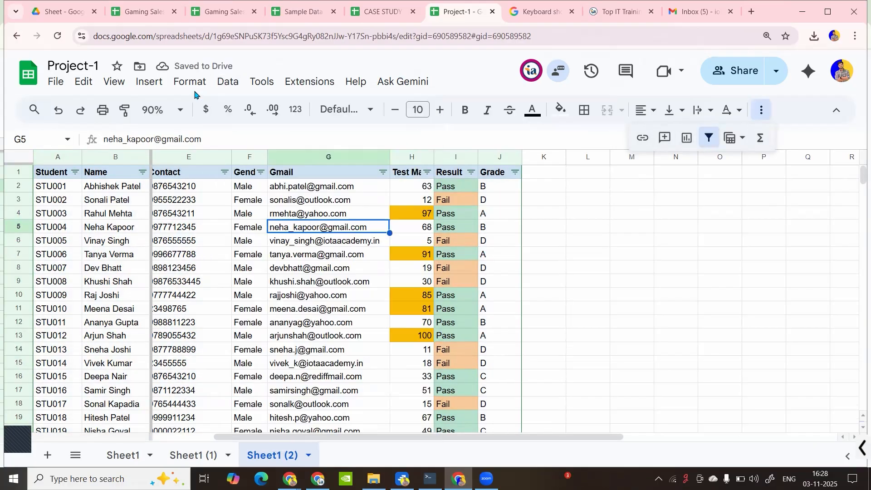
click(190, 83)
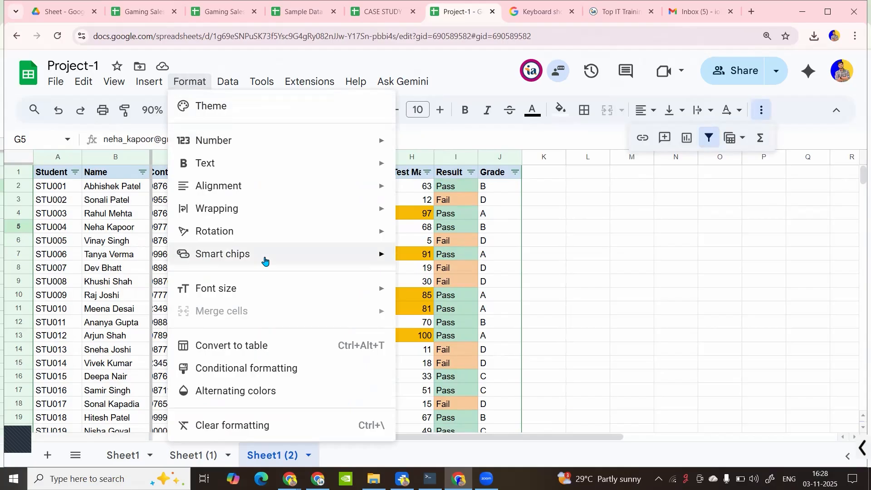
mouse_move(264, 261)
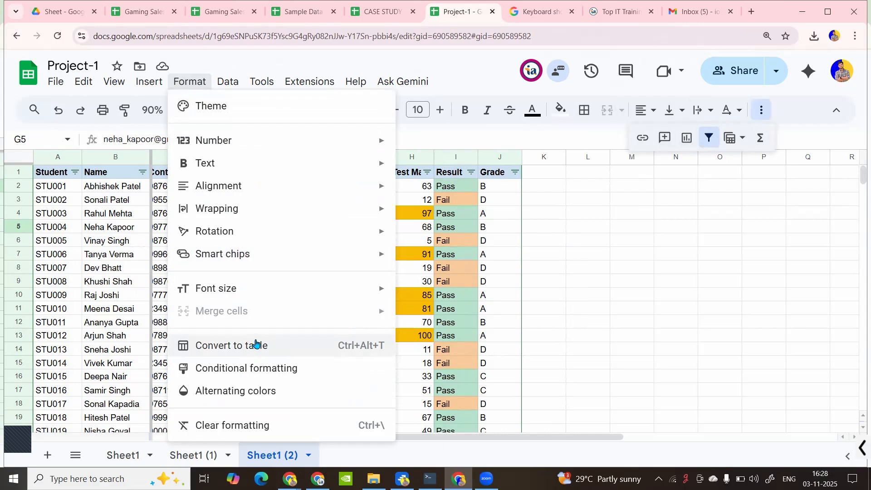
click(229, 90)
click(228, 87)
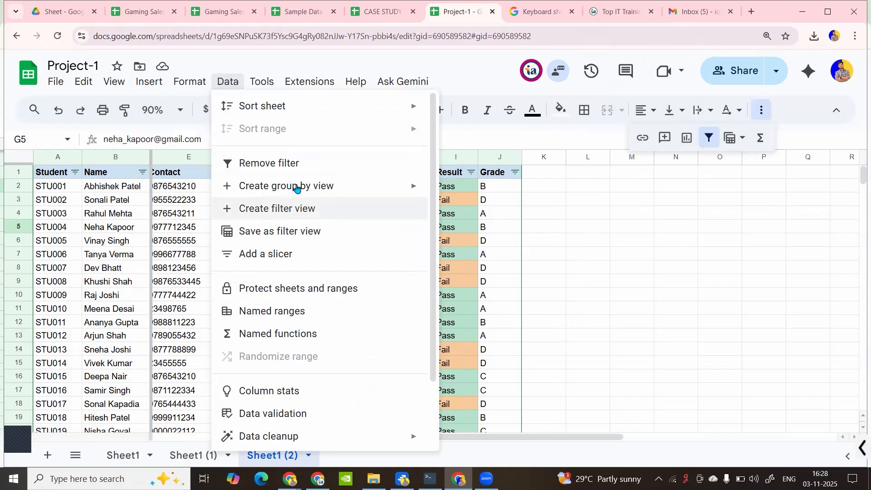
mouse_move(296, 188)
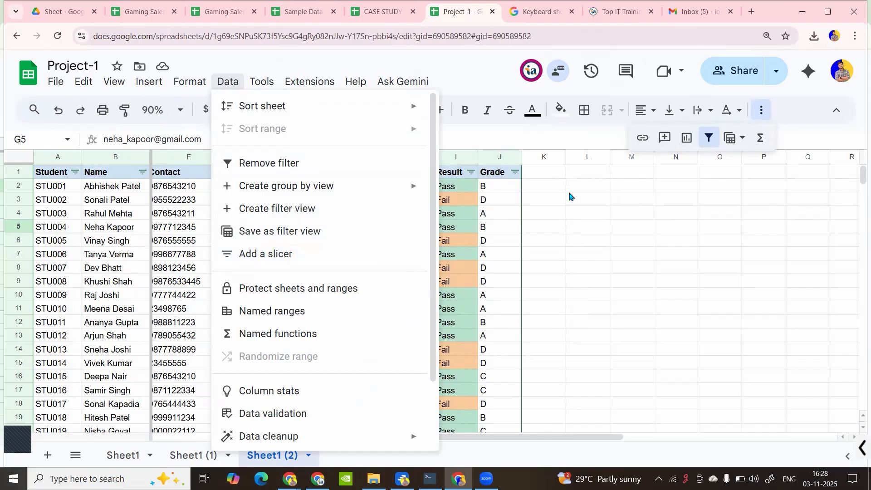
Inspect the Pass/Fail and grade formulas, then filter Grade to show only A
click(459, 203)
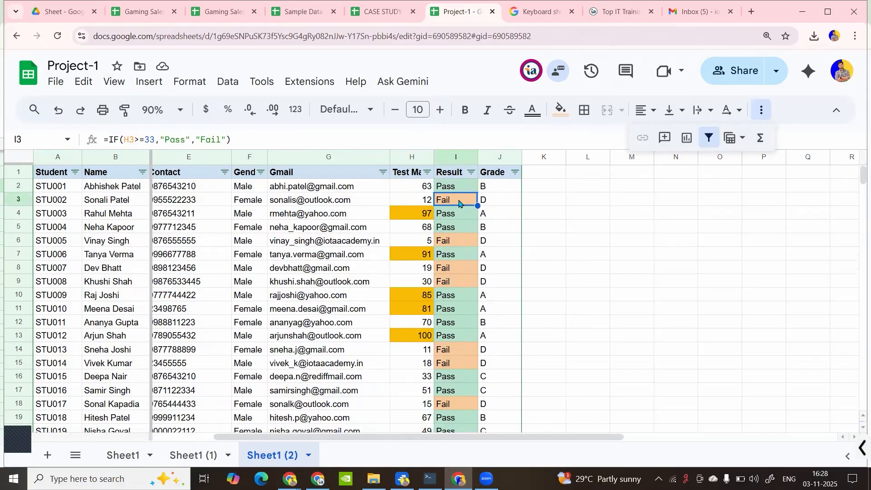
click(507, 186)
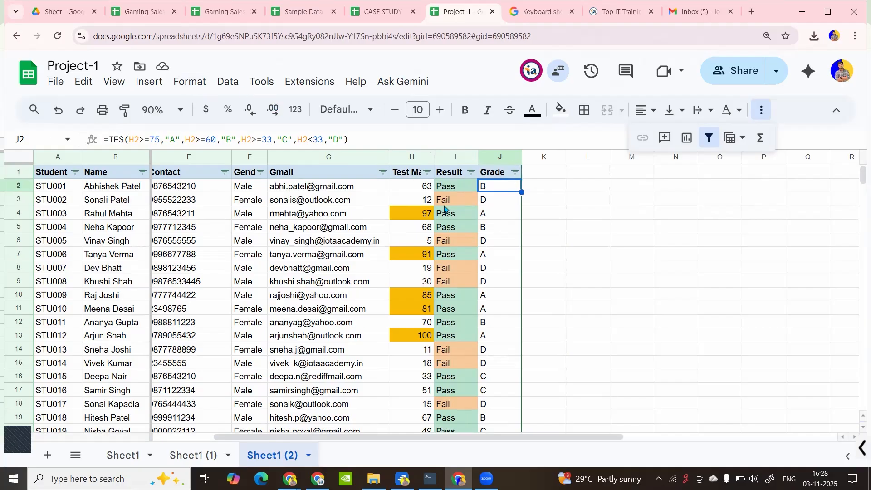
click(515, 172)
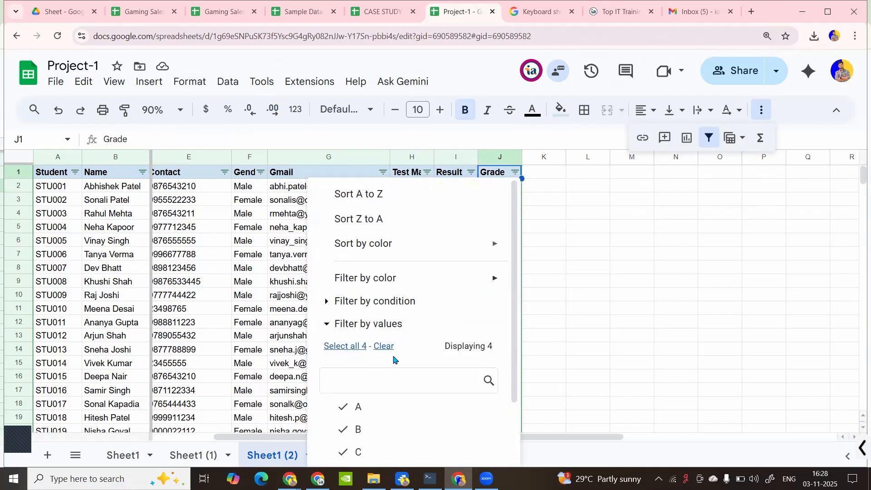
scroll(389, 383, down, 3)
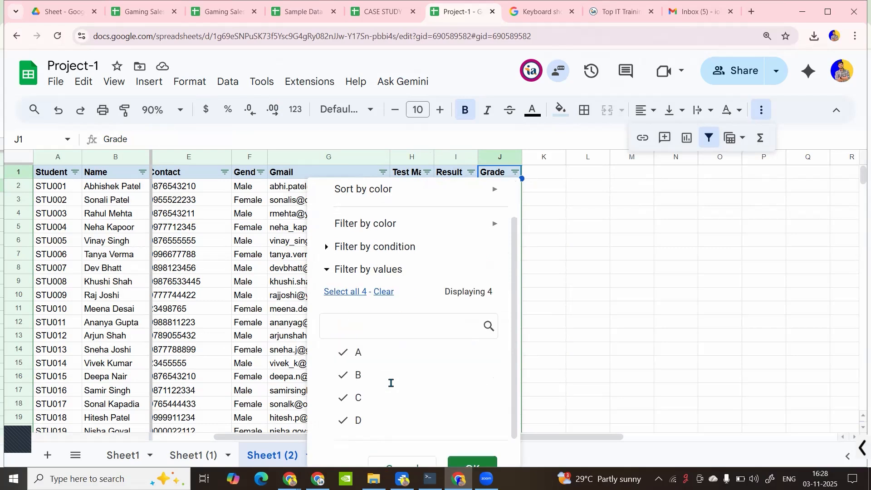
click(383, 268)
click(356, 334)
key(Return)
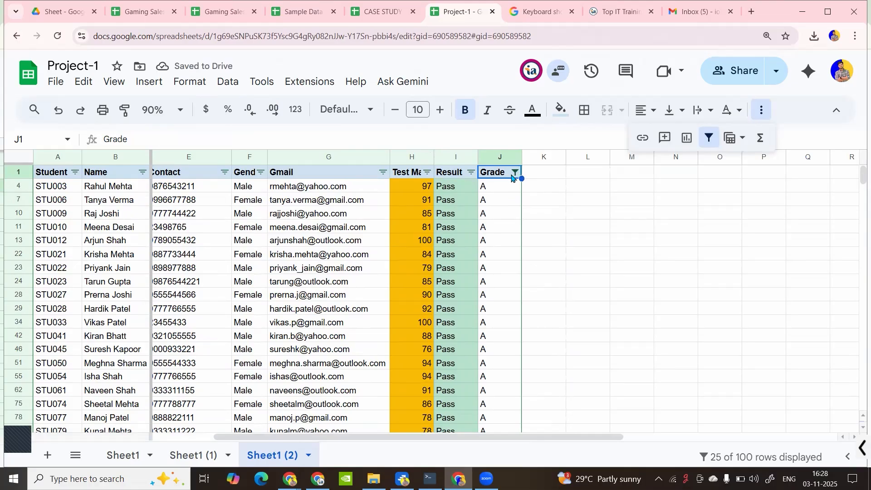
Reset the Grade filter so all grades show again
click(515, 172)
click(356, 346)
scroll(399, 351, down, 2)
click(473, 445)
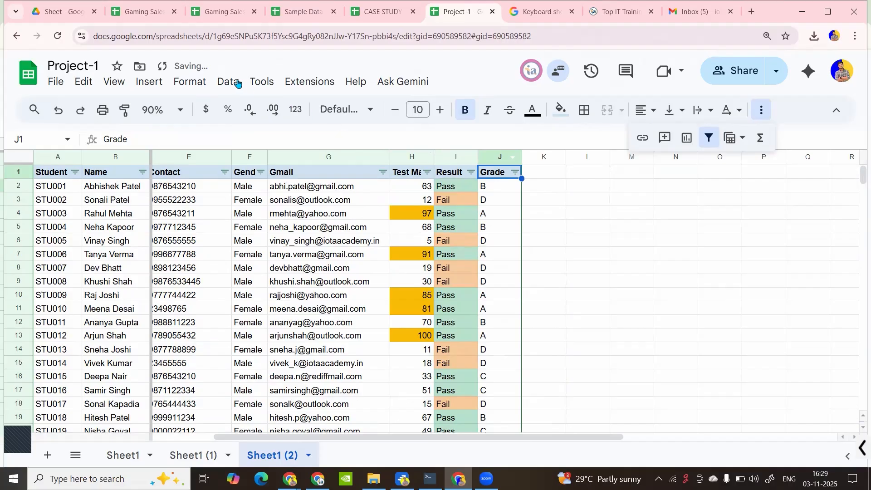
Insert a slicer, drag it right of the table near row 4, and set its column to Grade
click(229, 83)
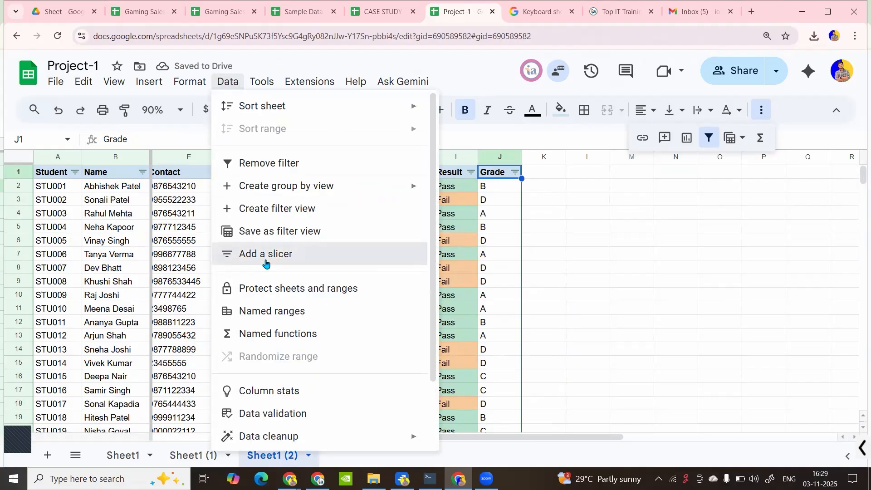
click(265, 263)
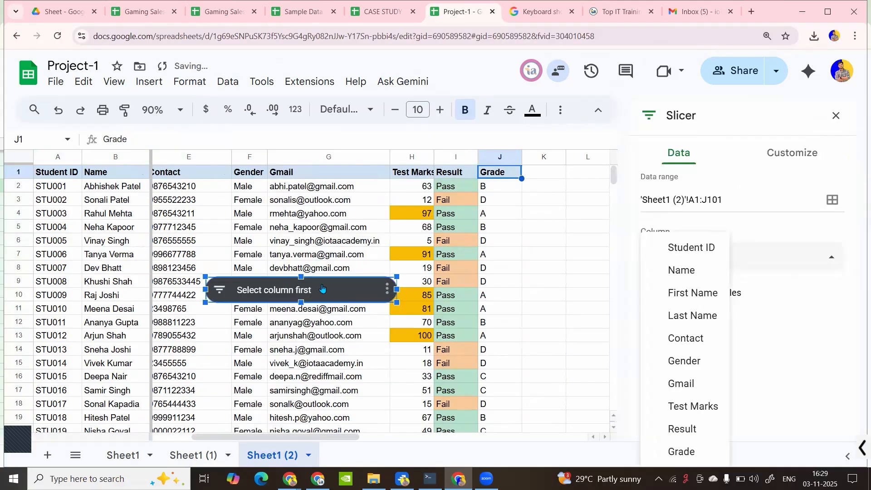
drag(353, 285, 658, 212)
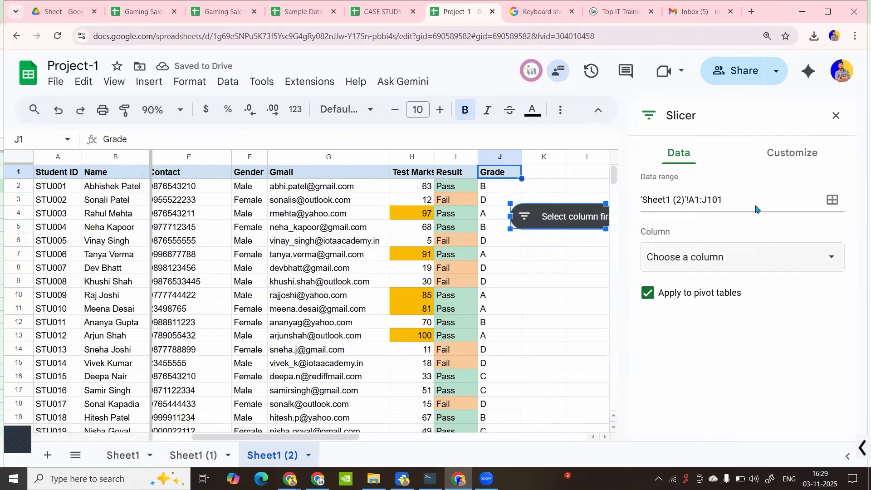
click(680, 254)
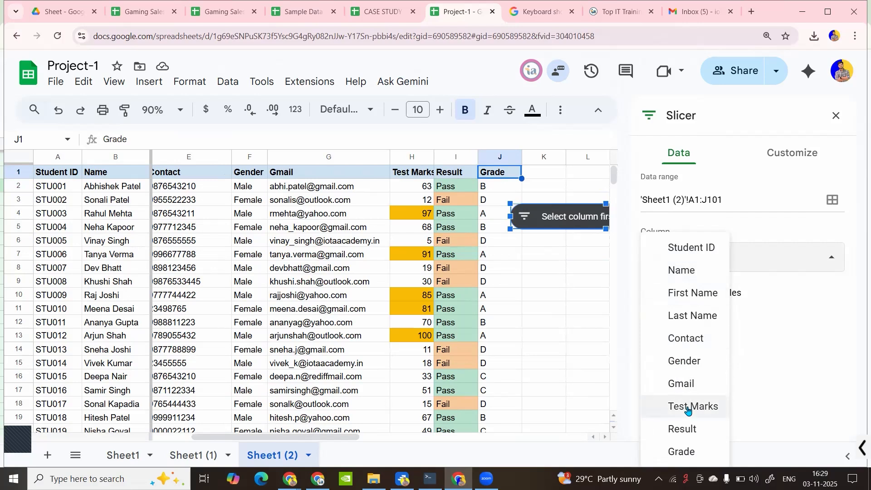
click(687, 452)
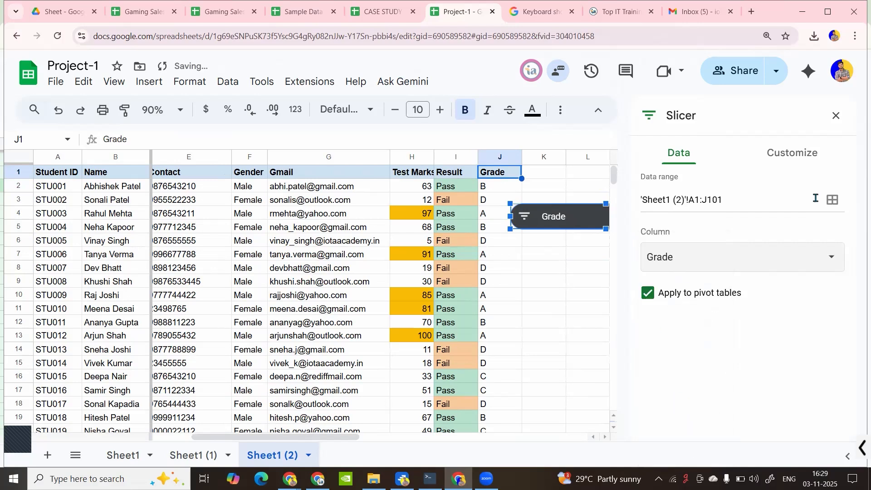
click(837, 115)
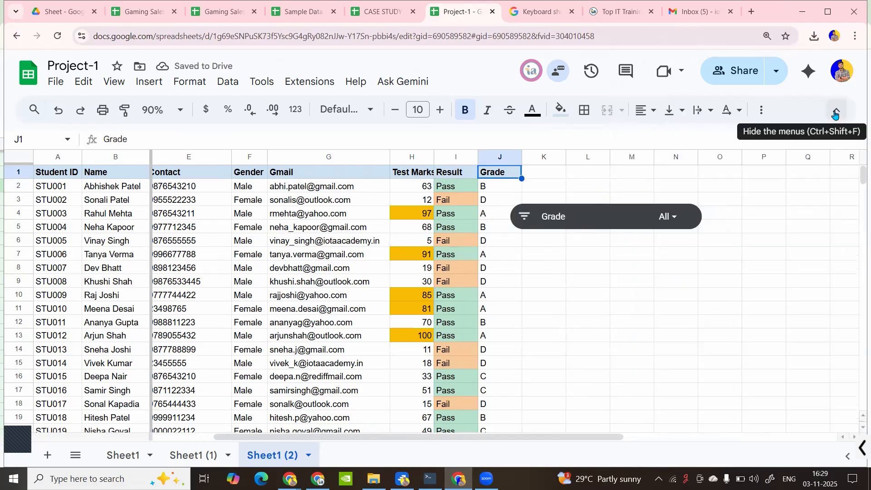
Untick grades A, B and C in the slicer so only grade D students show
click(671, 217)
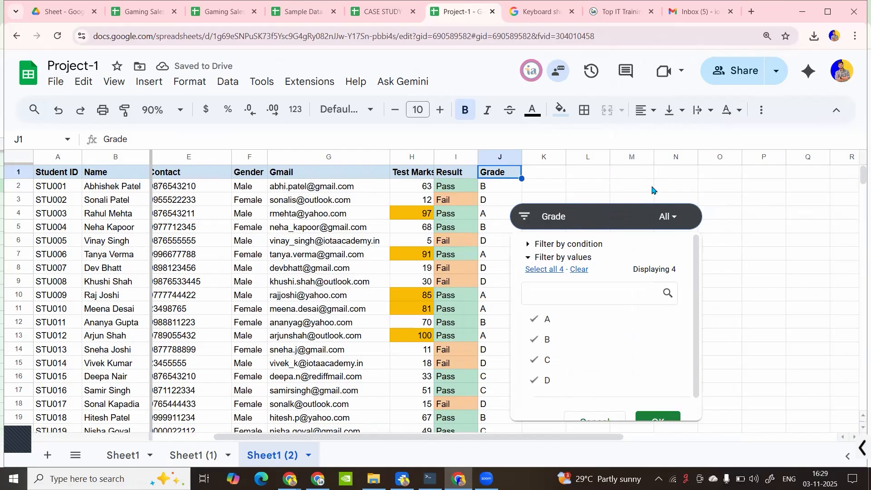
scroll(594, 330, down, 1)
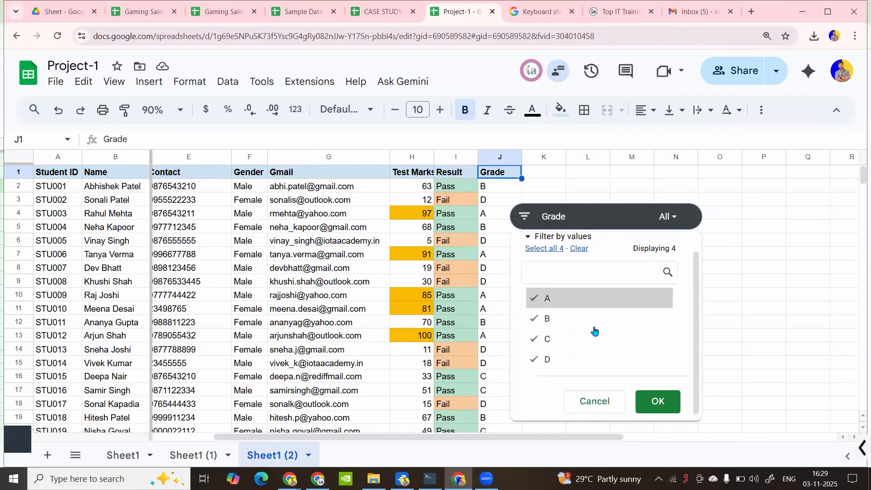
click(538, 301)
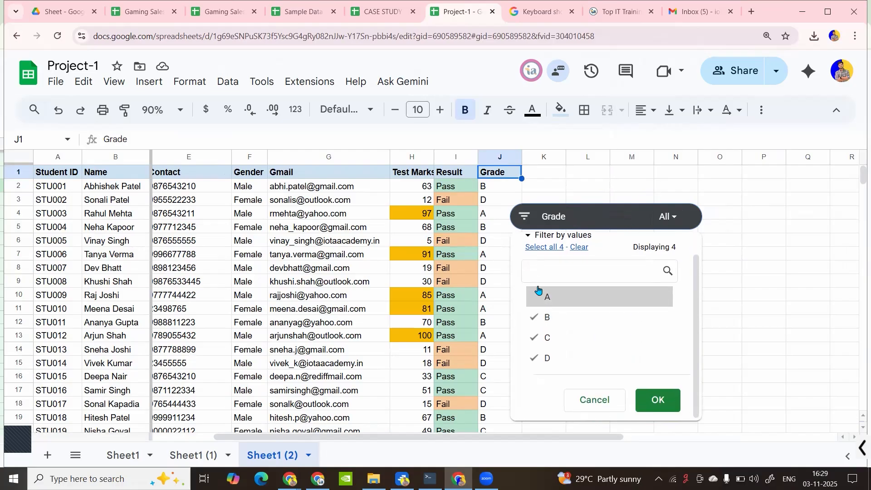
click(525, 217)
click(524, 218)
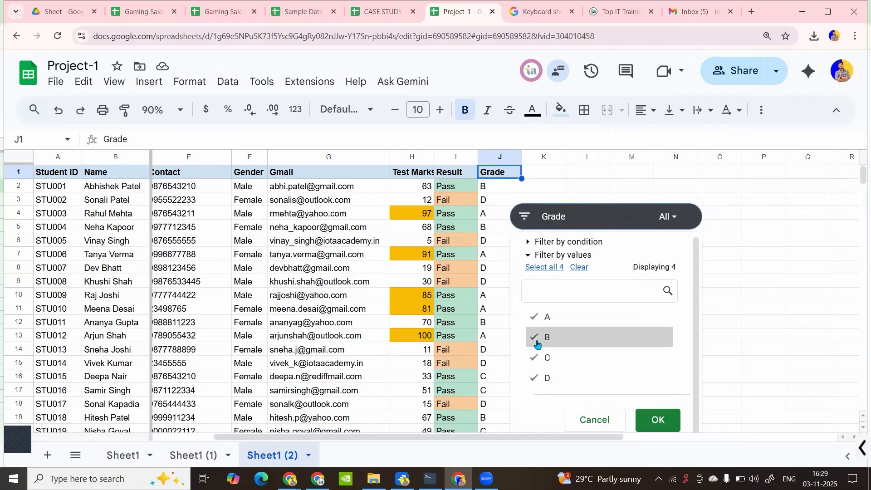
click(542, 338)
click(543, 317)
click(546, 358)
key(Return)
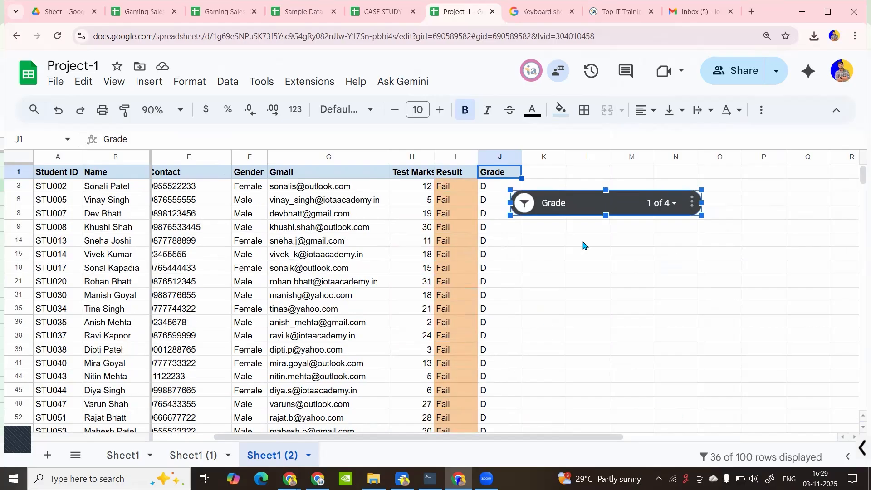
Add grade A so the slicer shows A and D students
click(524, 202)
click(549, 324)
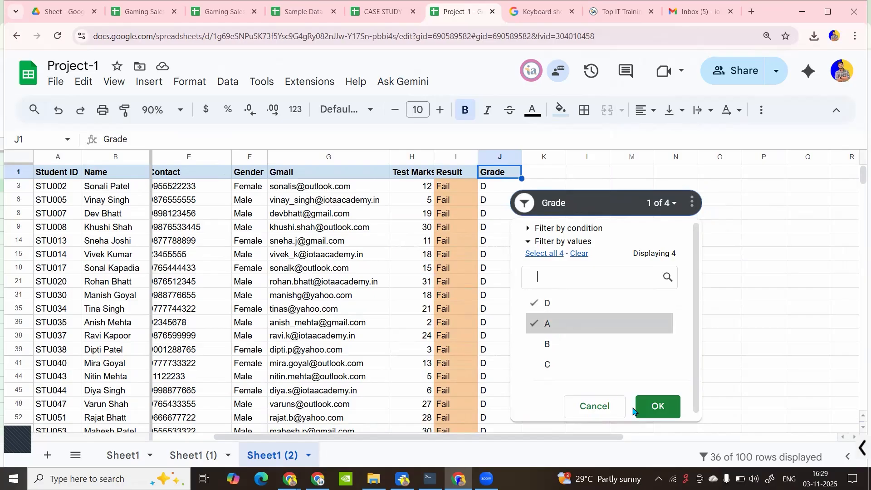
click(656, 407)
Open the slicer's Edit settings, view Customize, then close the panel
click(691, 203)
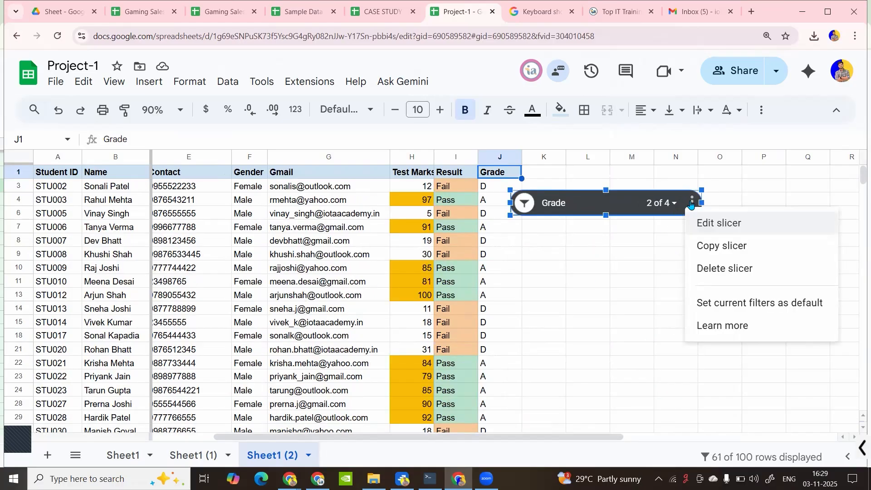
click(727, 225)
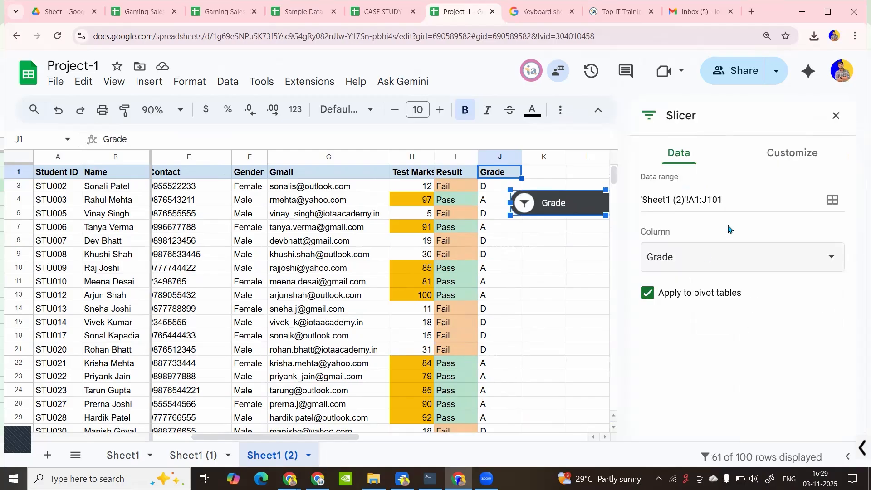
click(779, 159)
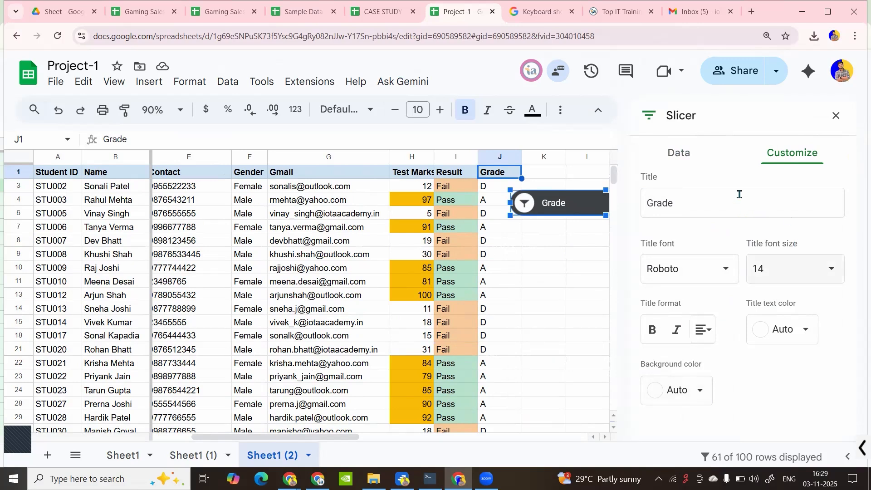
click(689, 162)
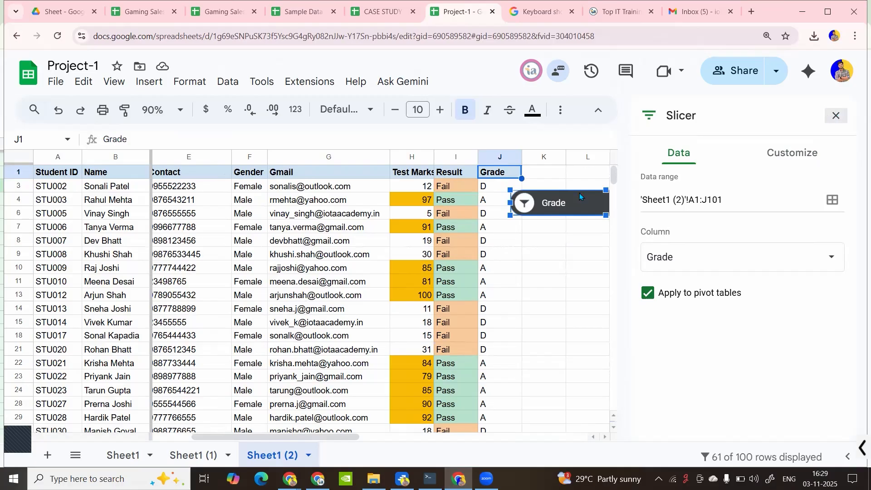
click(837, 116)
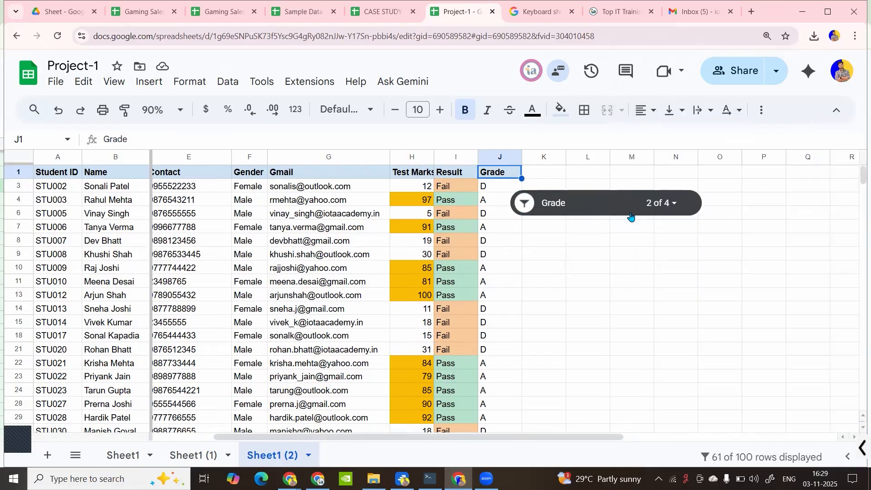
Tick all four grades again so the slicer shows every student
click(679, 203)
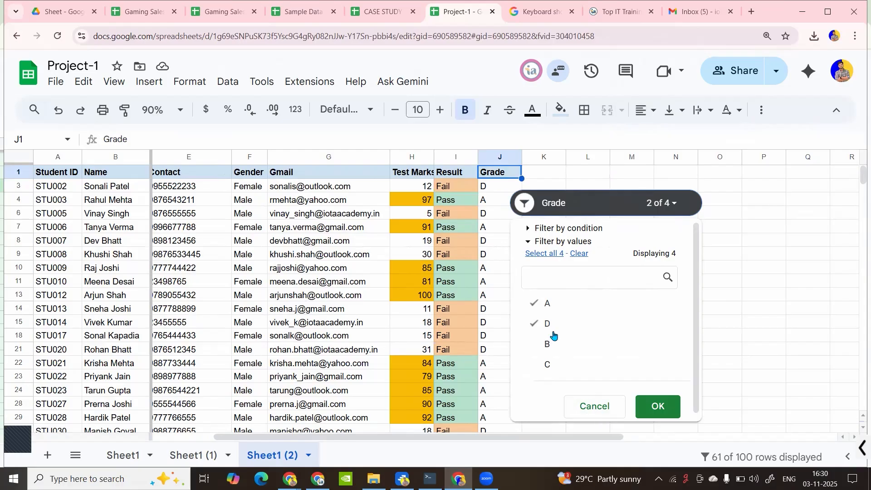
click(579, 253)
click(547, 256)
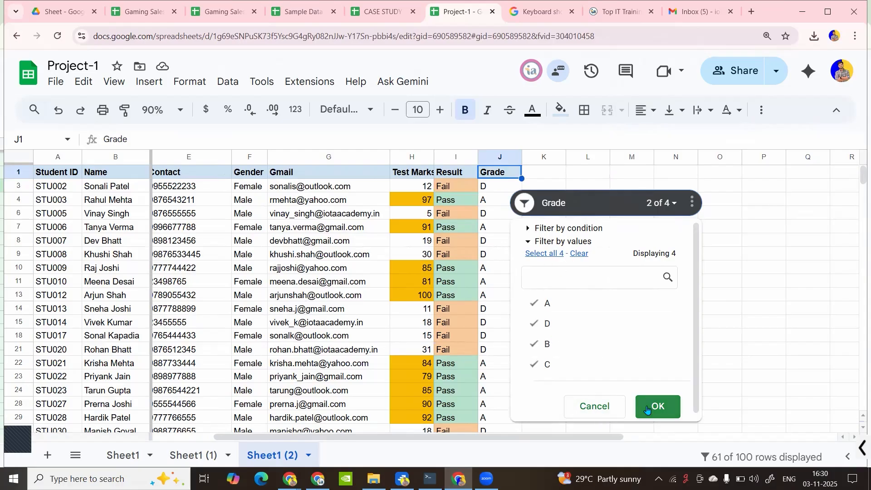
click(658, 406)
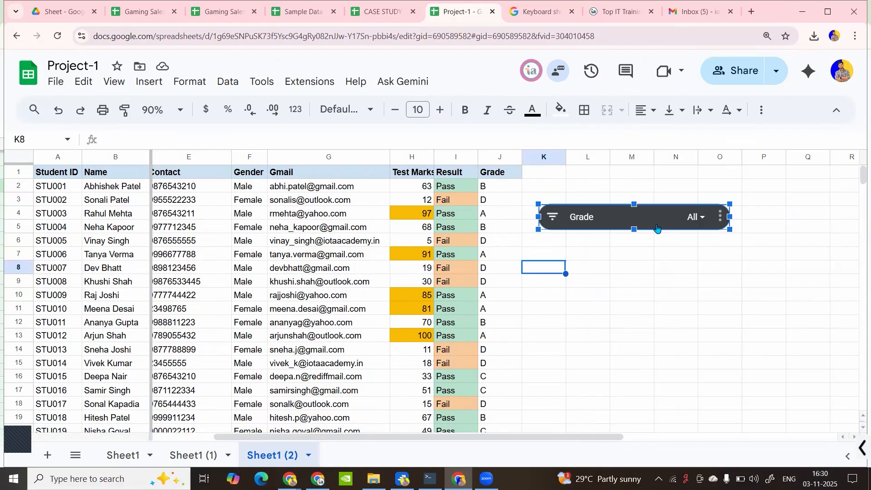
Delete the Grade slicer, restoring the header-row filter buttons, then select cell F2
right_click(657, 227)
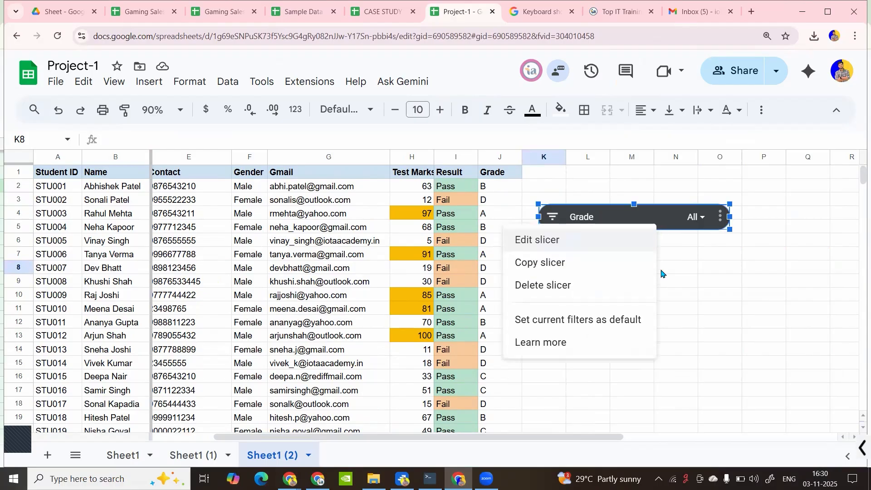
click(560, 299)
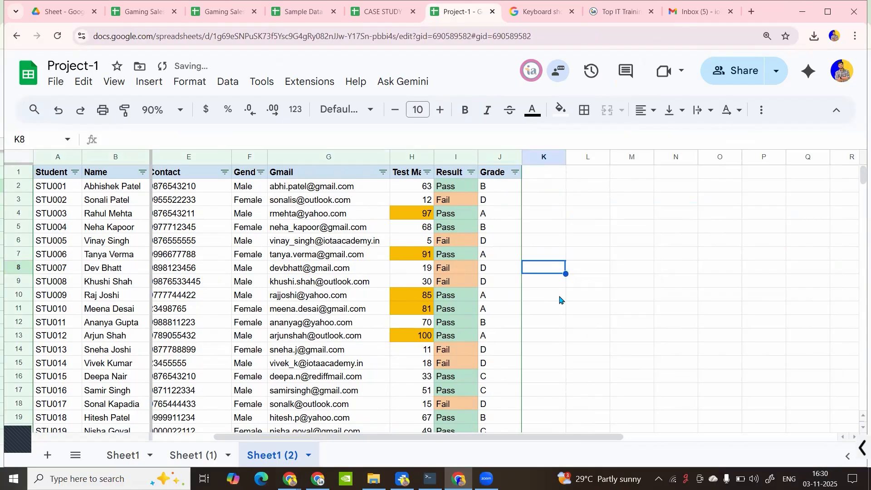
click(257, 193)
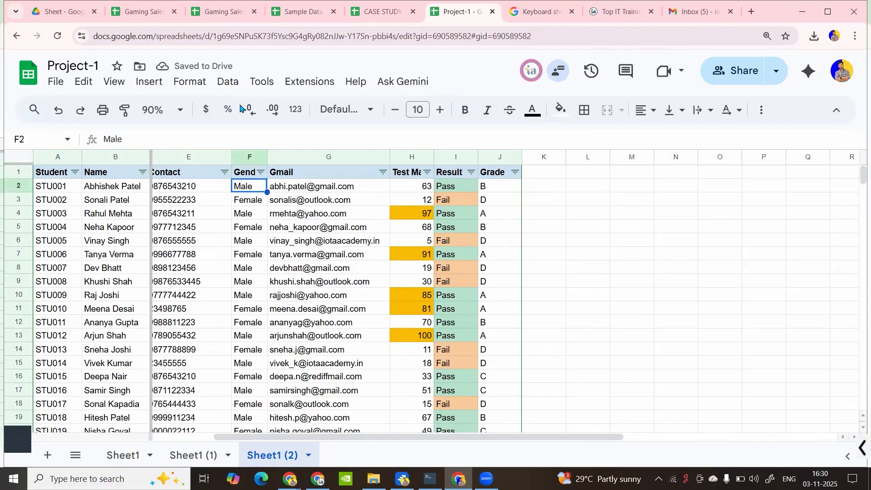
click(228, 81)
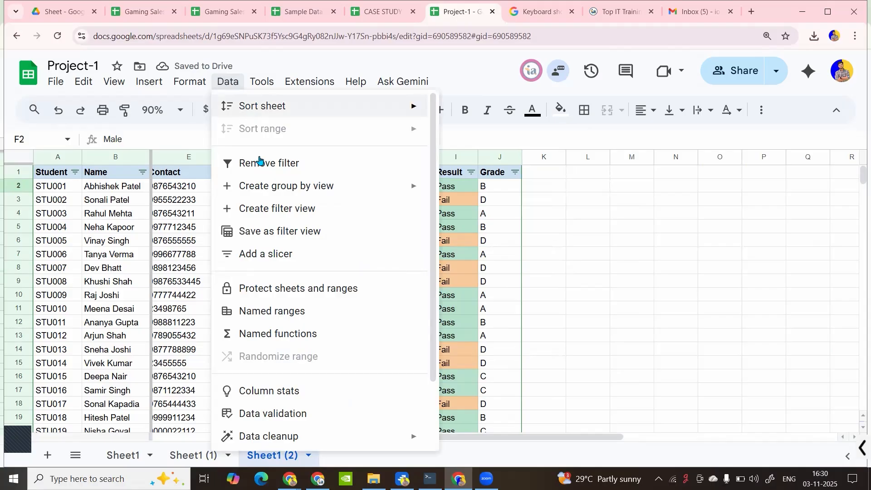
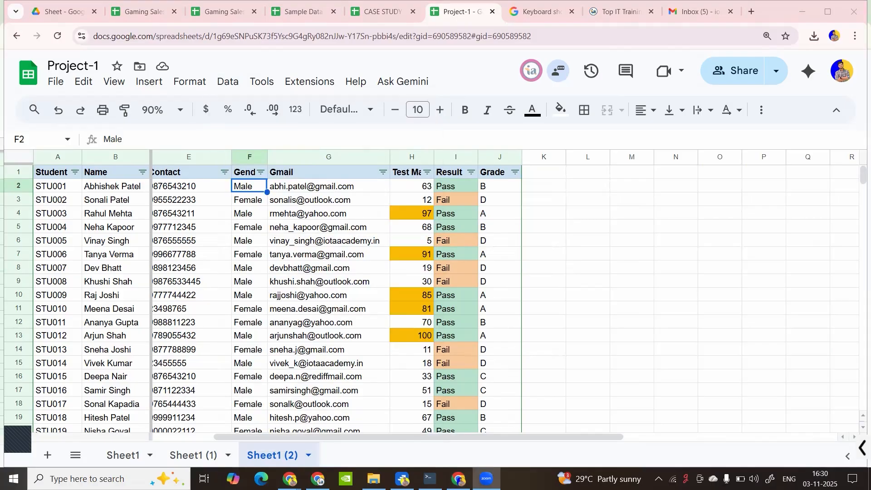
Select F6, then open Project-1's sharing settings and close them without changes
click(261, 240)
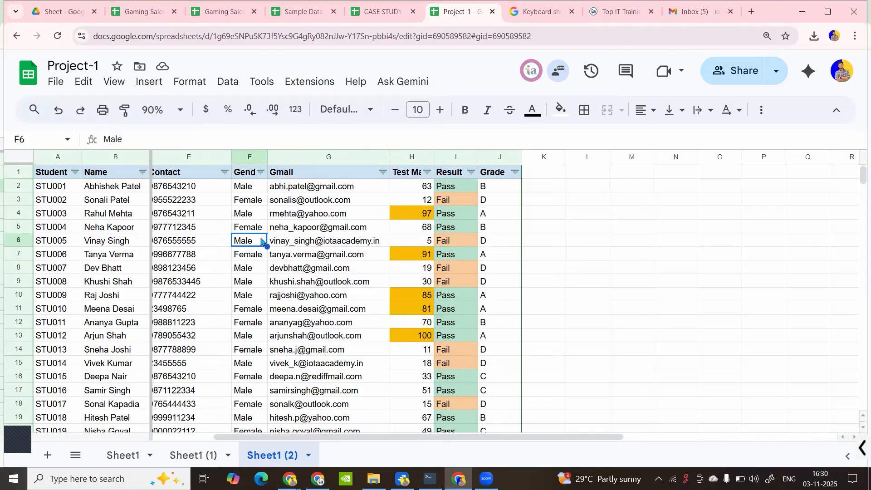
click(739, 75)
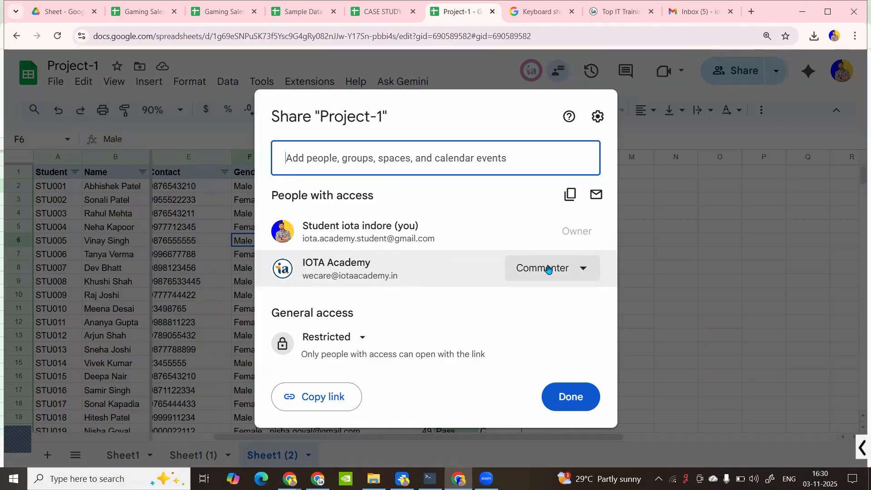
click(590, 397)
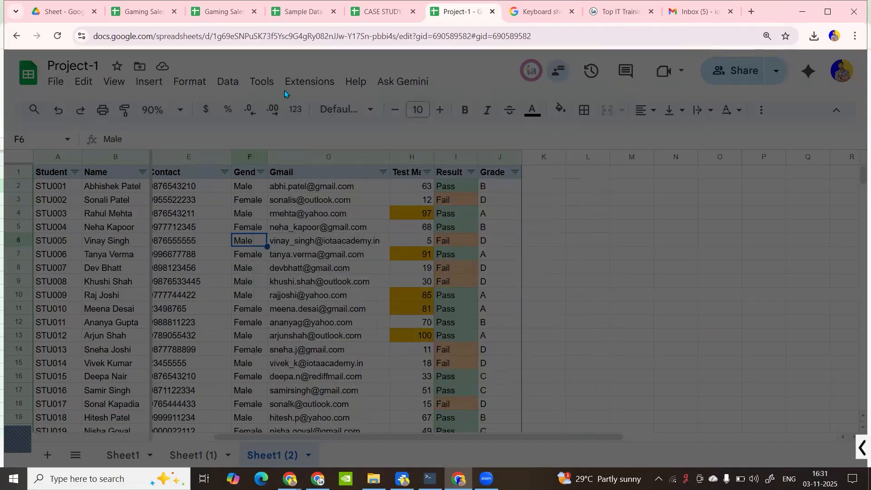
Select G2 and H2, then a block of test marks and columns A–G
click(288, 180)
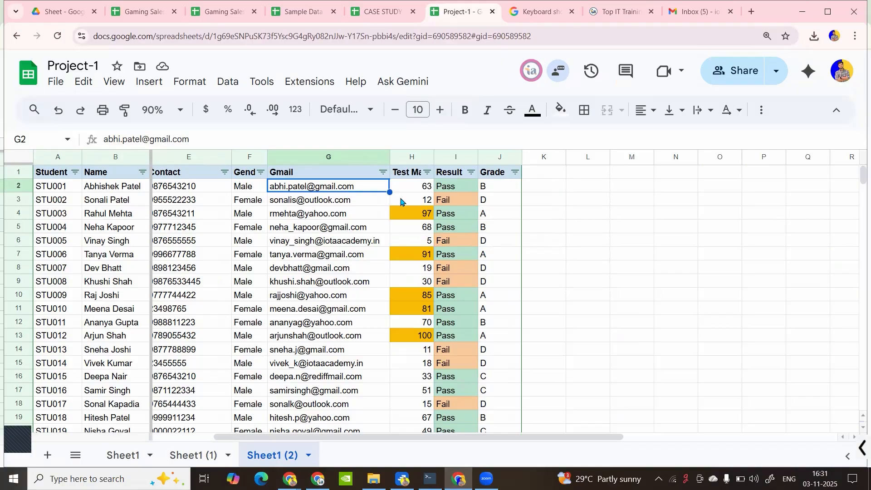
click(409, 190)
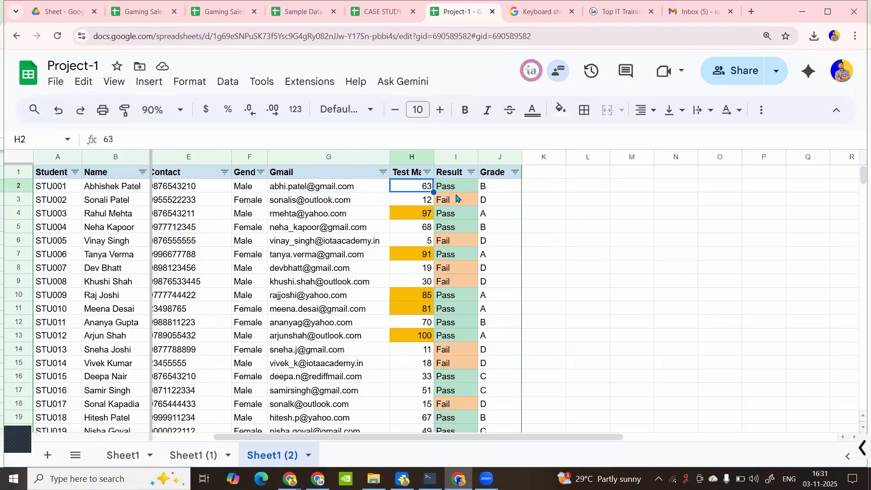
key(Down)
key(Down)
key(Down)
key(Down)
key(Down)
key(Down)
key(Down)
key(Down)
key(Down)
key(Down)
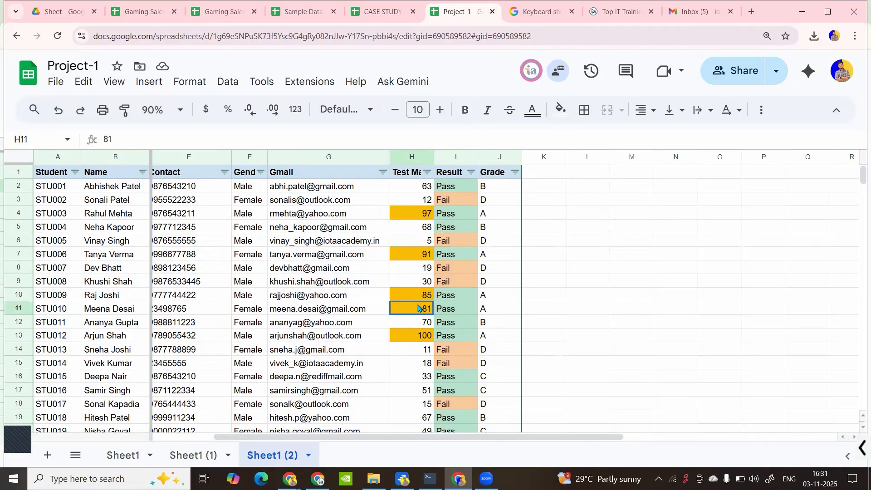
drag(411, 190, 423, 378)
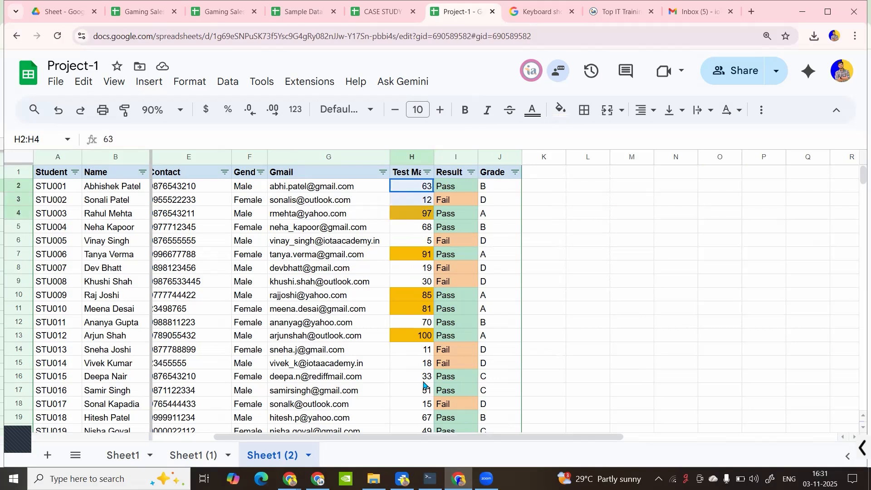
drag(63, 159, 414, 177)
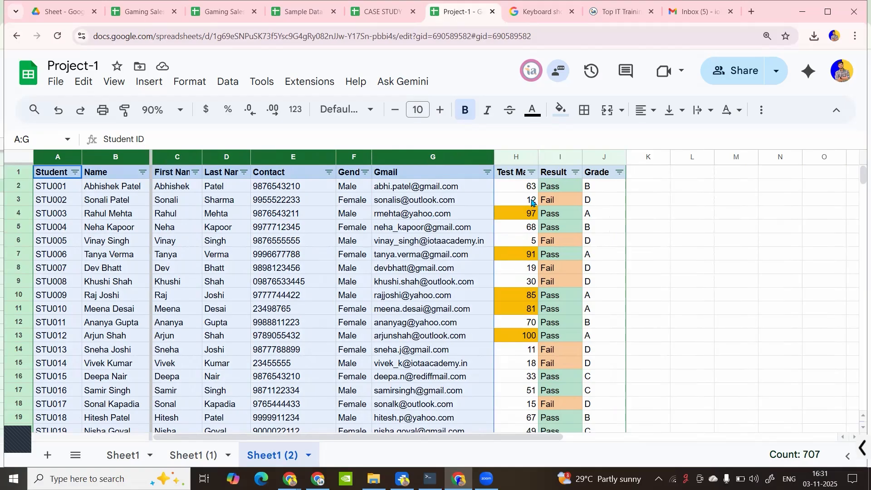
Select test marks H3:H15 and the whole Test Marks column to check their totals
click(532, 243)
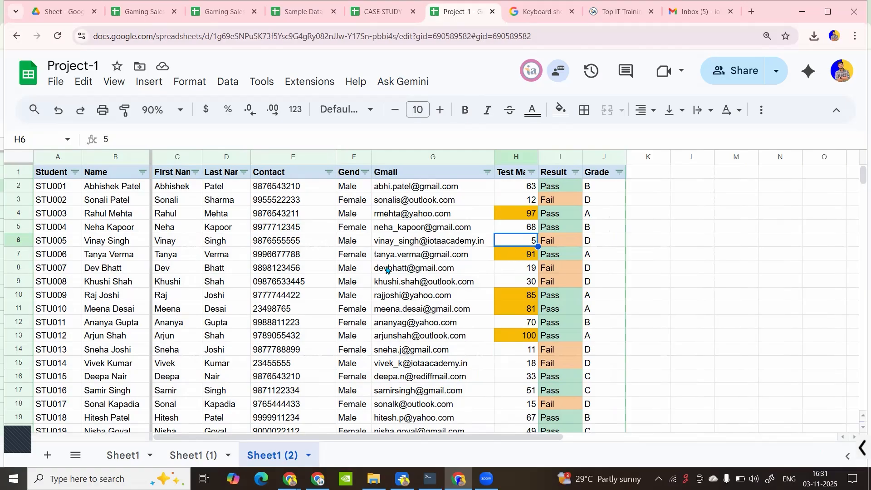
click(365, 271)
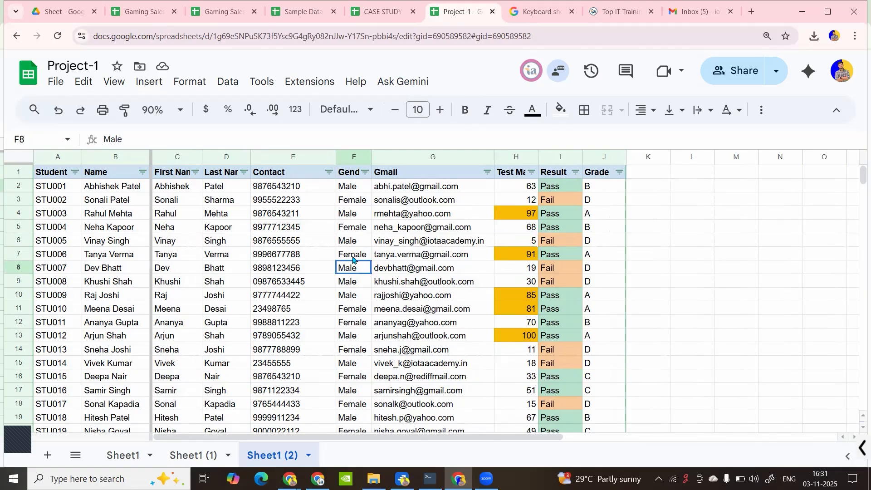
click(534, 268)
drag(525, 201, 532, 280)
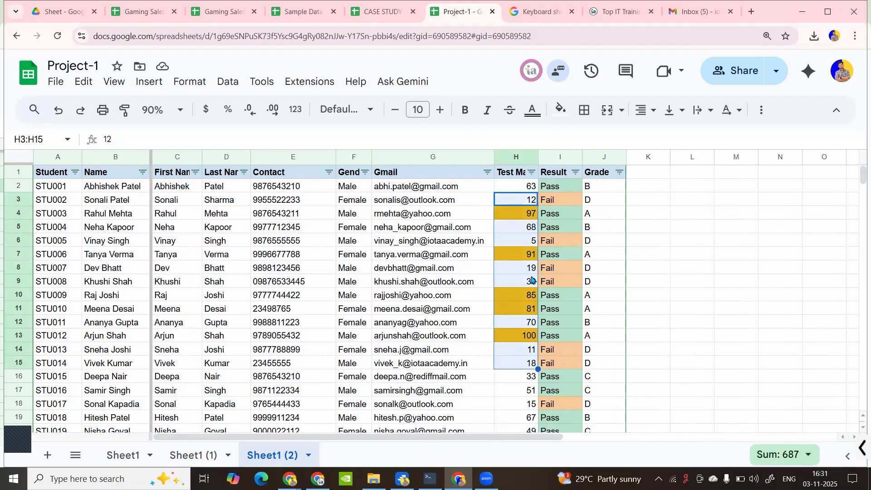
click(509, 156)
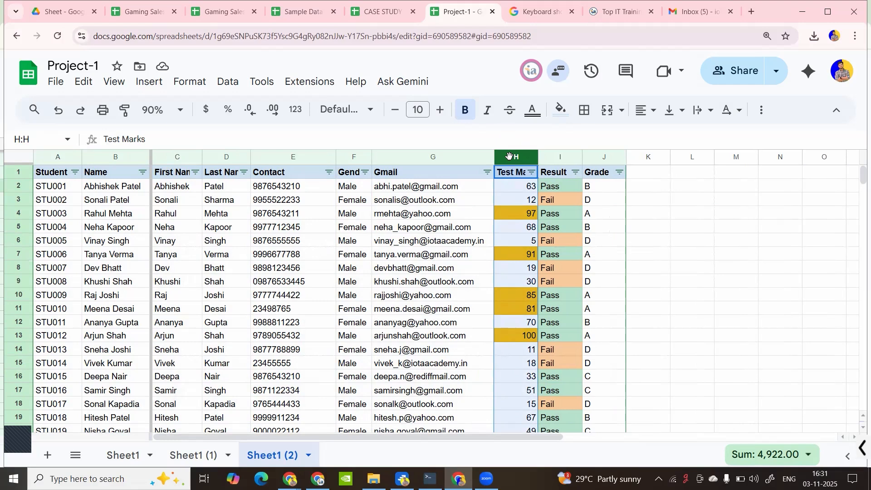
click(248, 204)
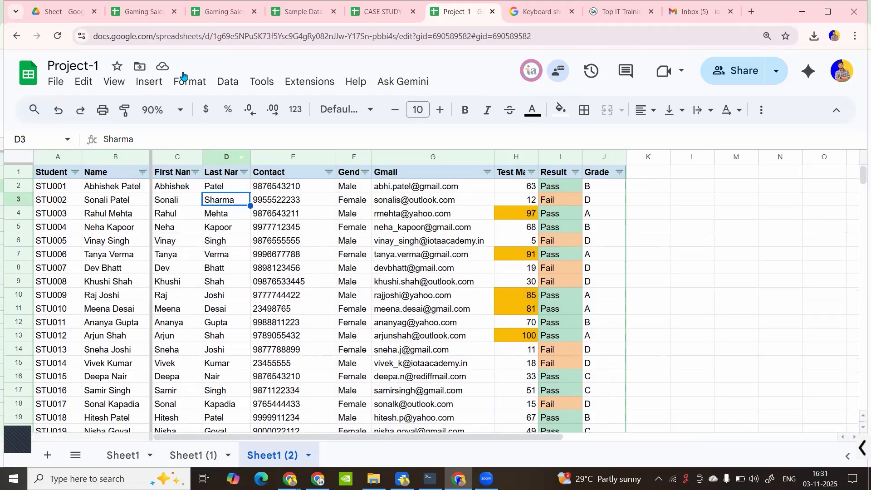
Set View > Freeze to No rows and No columns on the student table
click(205, 81)
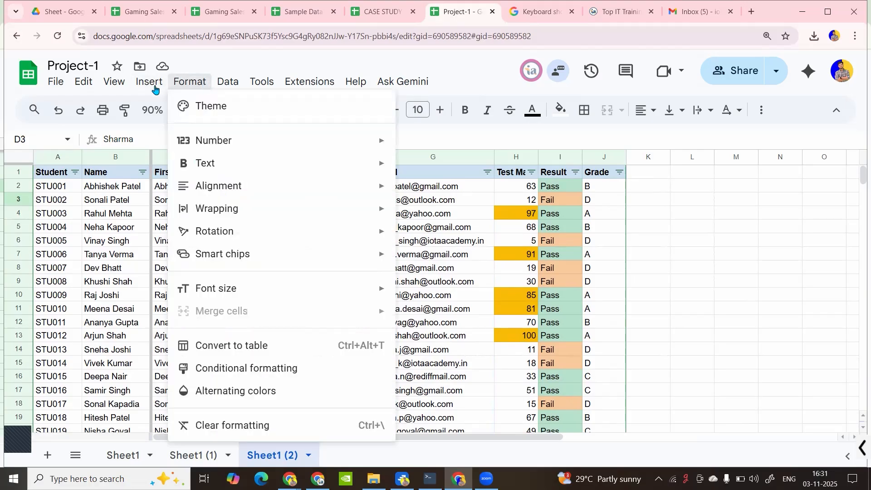
click(120, 89)
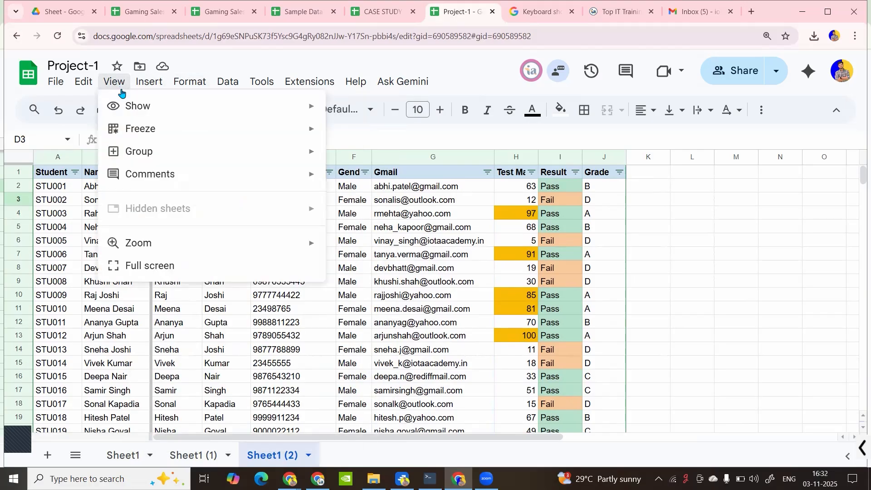
mouse_move(268, 132)
click(341, 131)
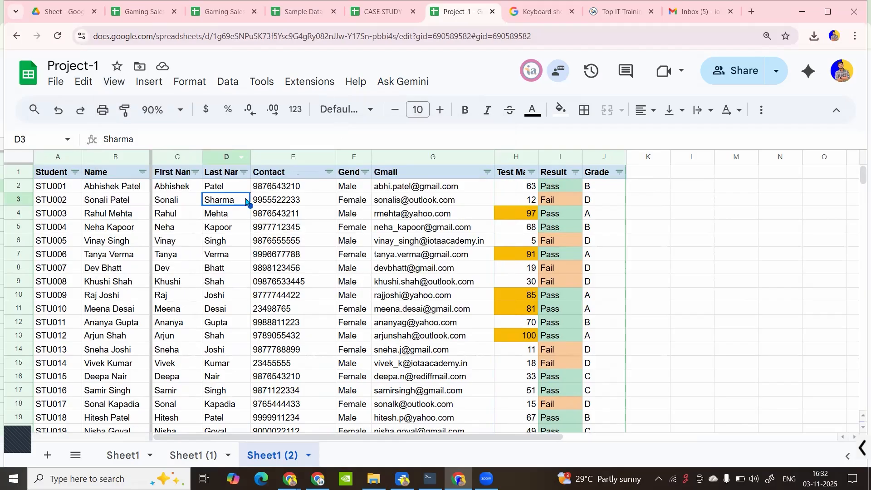
click(114, 82)
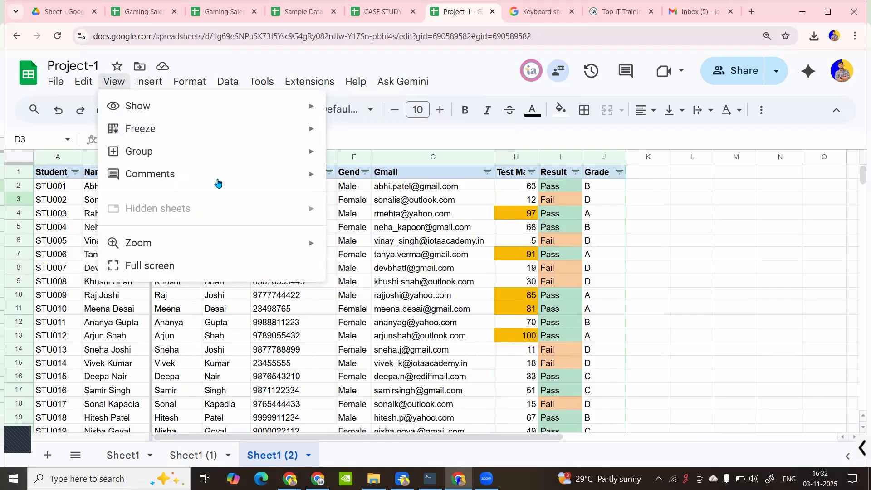
mouse_move(245, 132)
click(372, 236)
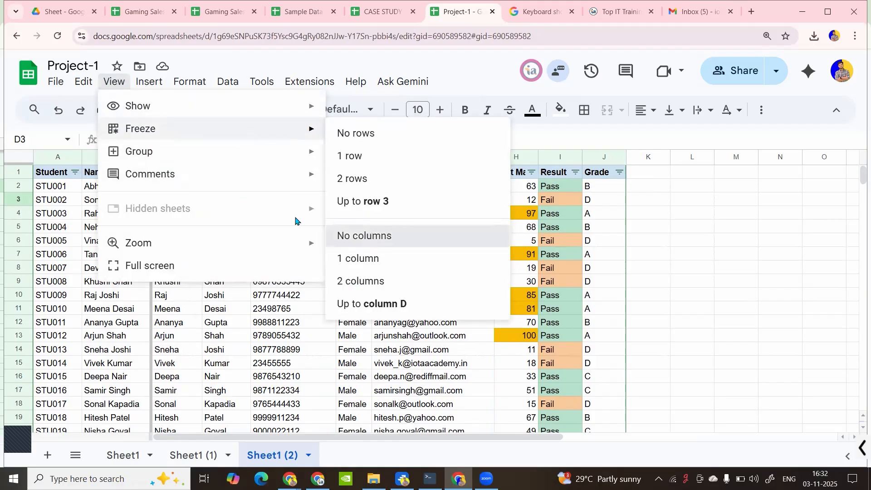
click(263, 232)
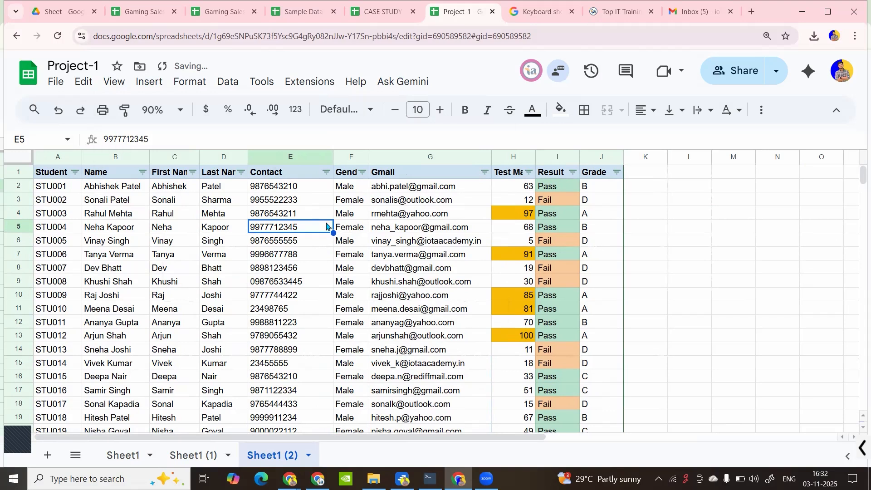
click(746, 71)
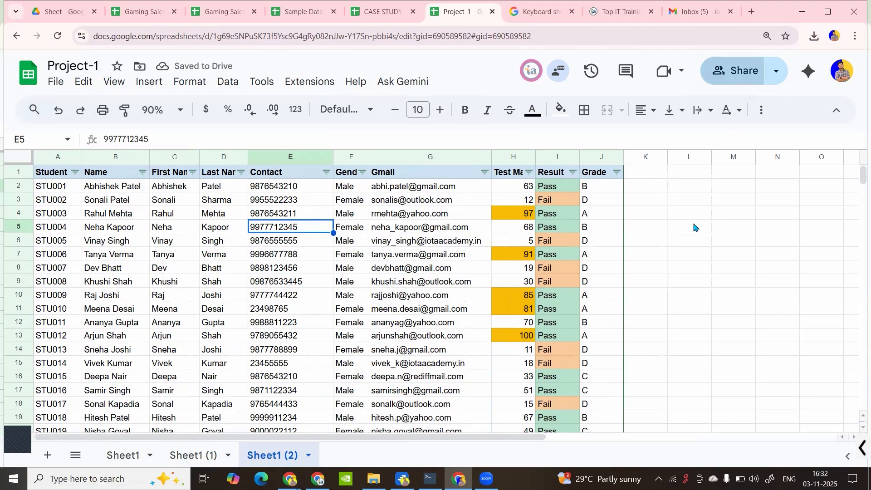
Change the collaborator from Commenter to Editor, save, and switch to their Project-1 window
click(579, 271)
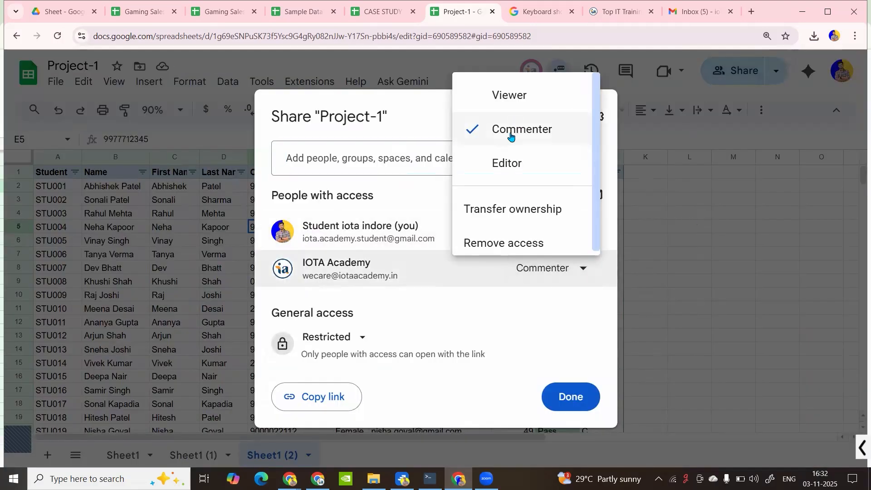
click(513, 164)
click(565, 398)
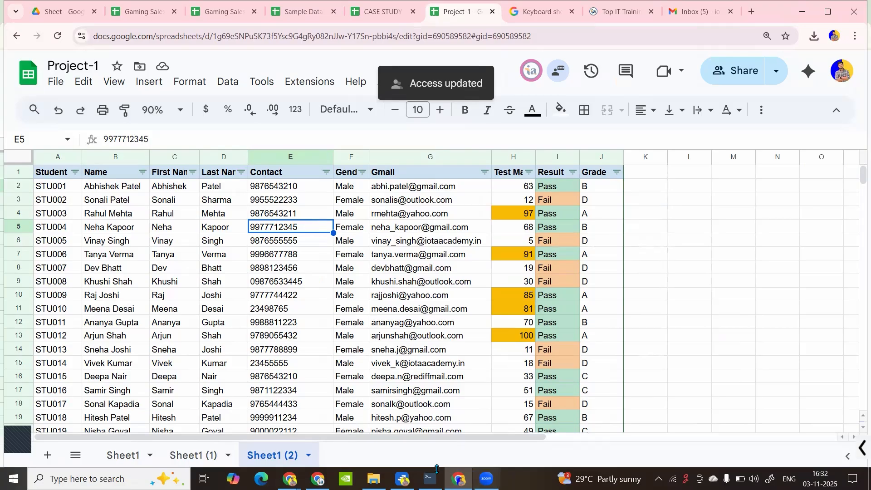
click(318, 479)
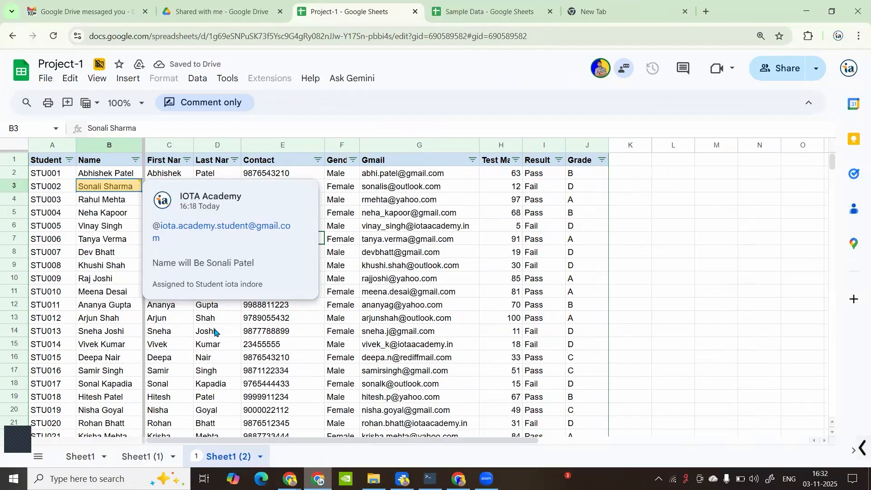
As the collaborator, try editing the contact value in cell E5
click(167, 238)
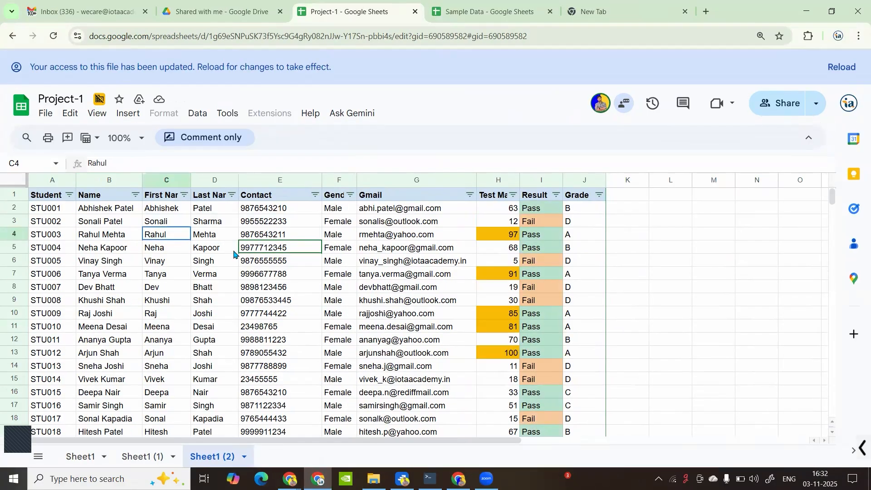
click(262, 252)
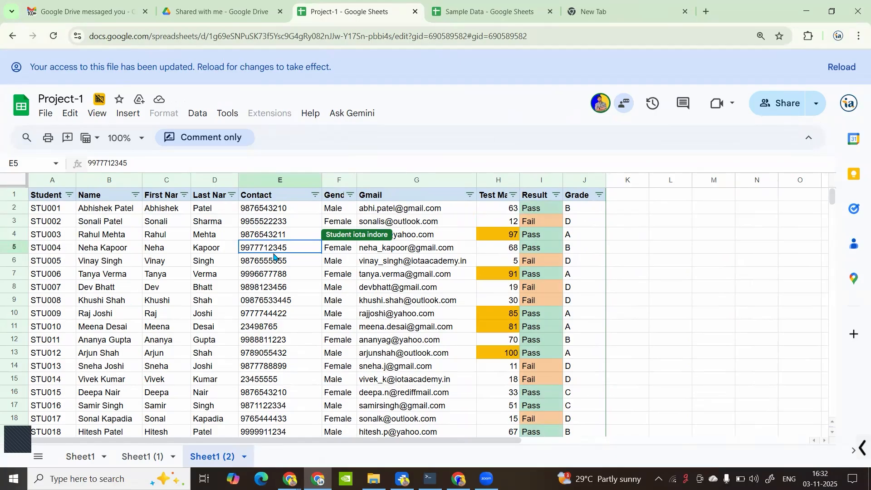
double_click(267, 248)
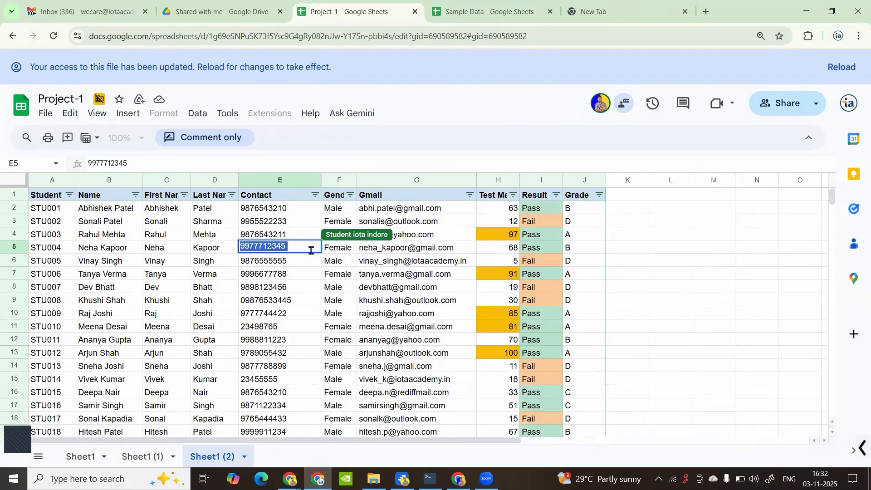
Reload the collaborator's page and switch back to the owner's editable Project-1
click(53, 36)
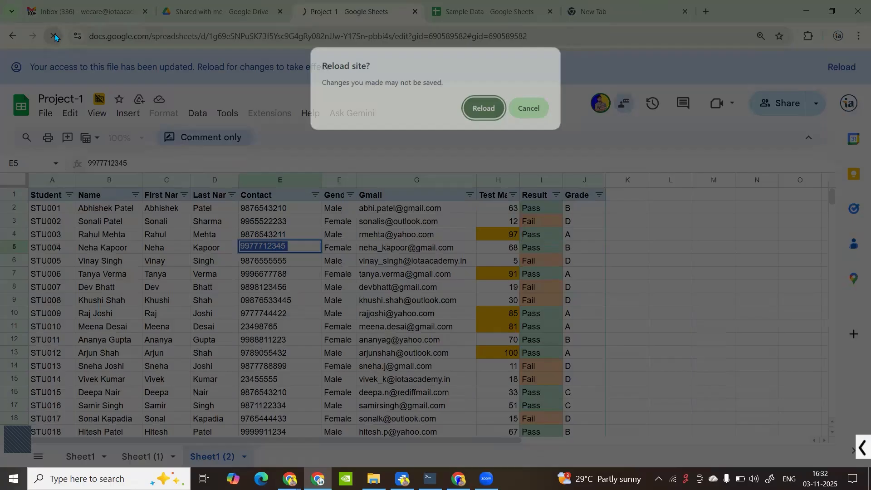
click(497, 109)
click(459, 478)
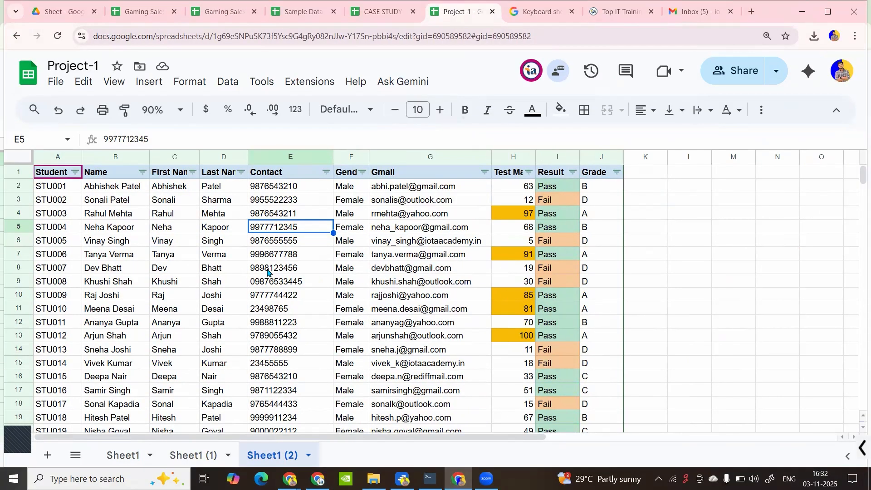
Open Data > Protect sheets and ranges beside the Sheet1 (2) student table
click(234, 256)
click(116, 213)
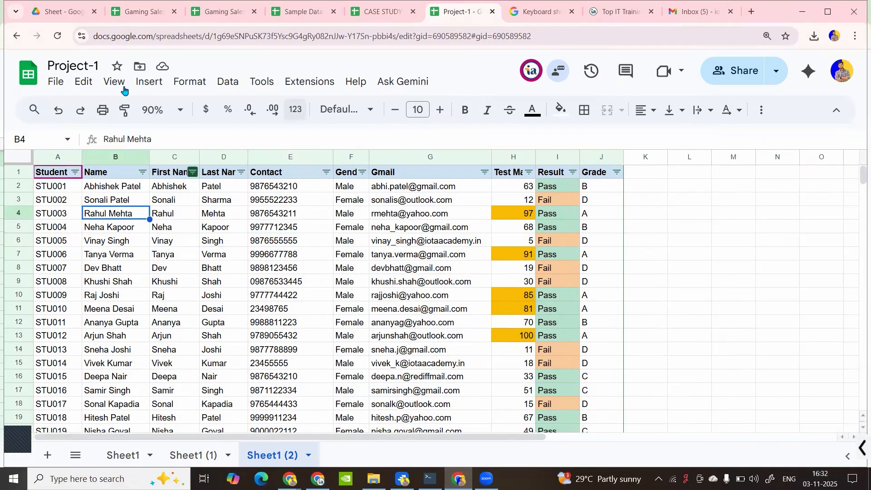
click(178, 84)
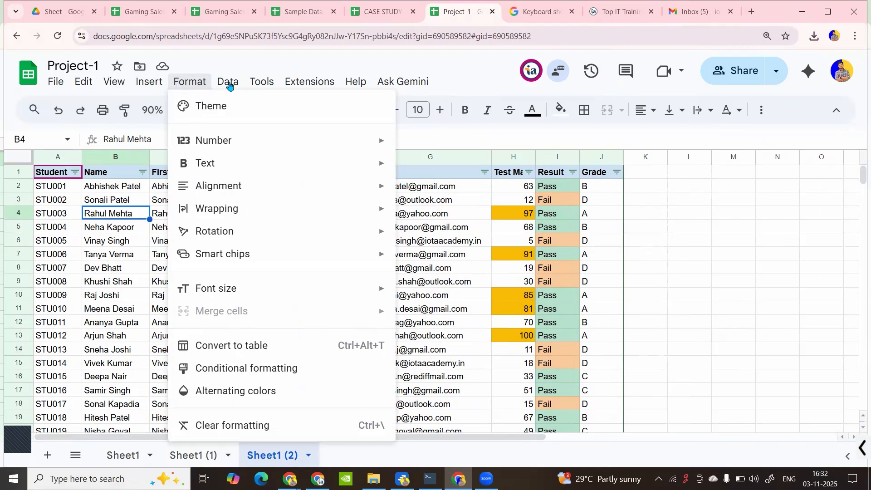
click(231, 84)
click(232, 85)
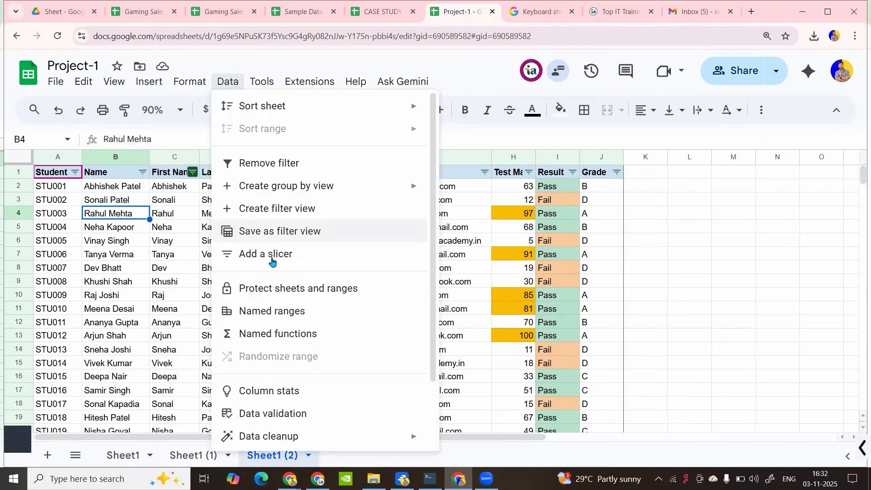
click(282, 290)
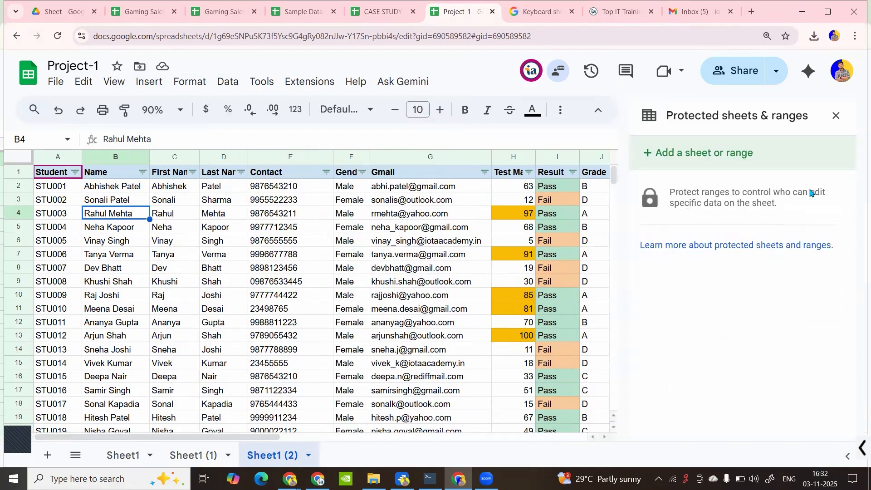
As the collaborator, change C5 to 'fff', undo it, then return to the owner's window
click(318, 479)
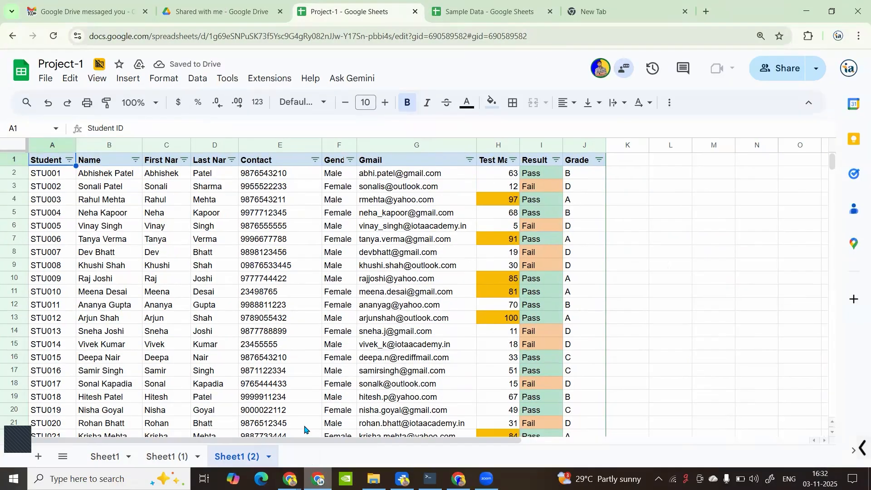
click(83, 188)
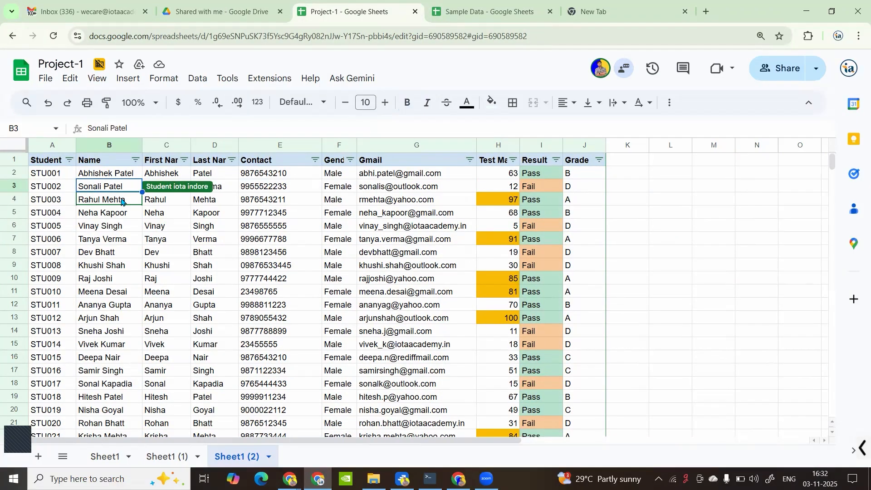
click(166, 212)
text(fff)
click(220, 243)
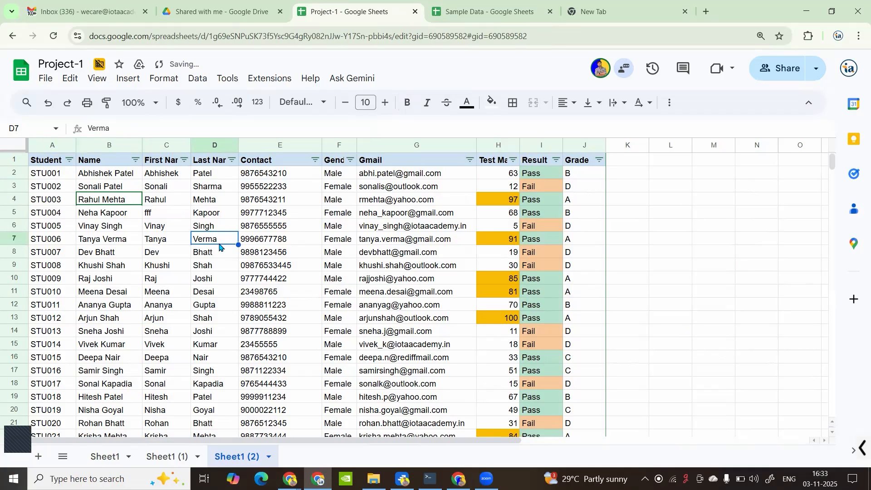
key(ctrl+z)
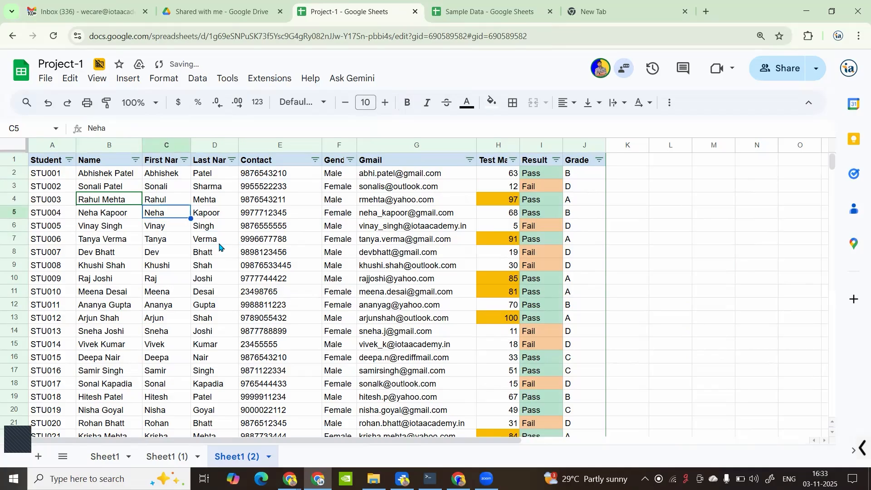
click(496, 146)
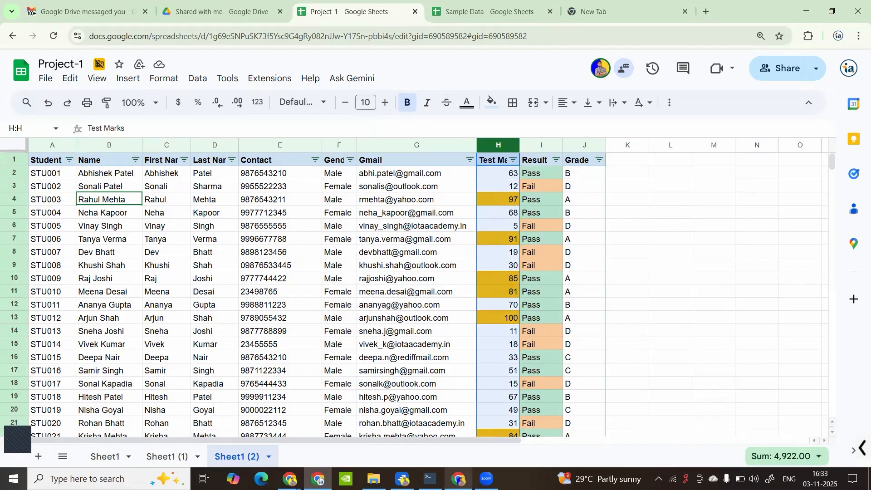
click(459, 479)
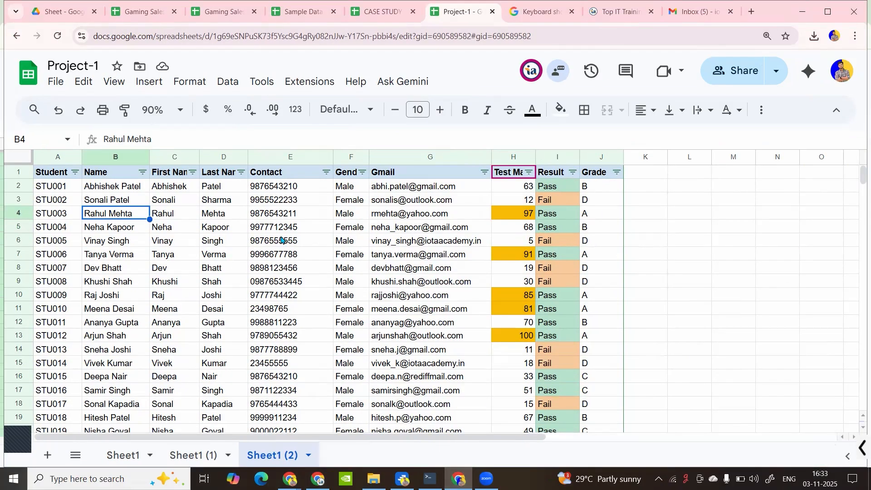
Select header cell A1 and open the Protected sheets and ranges panel
click(281, 240)
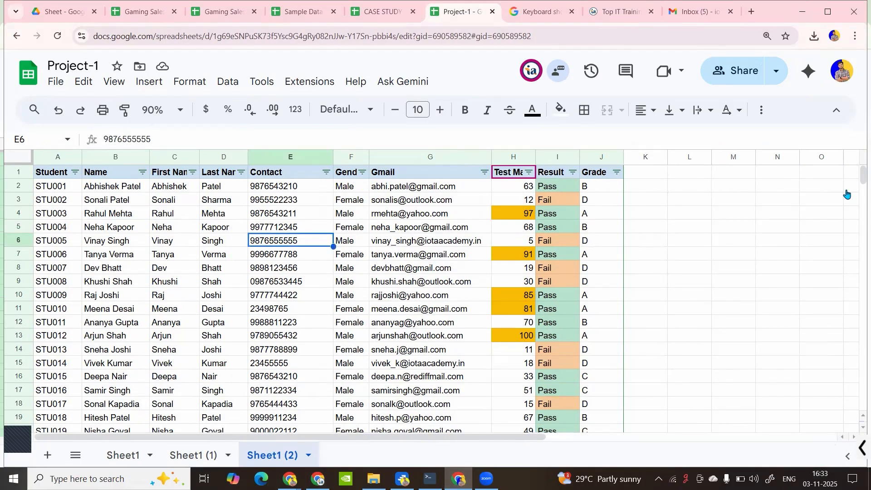
click(153, 201)
click(57, 177)
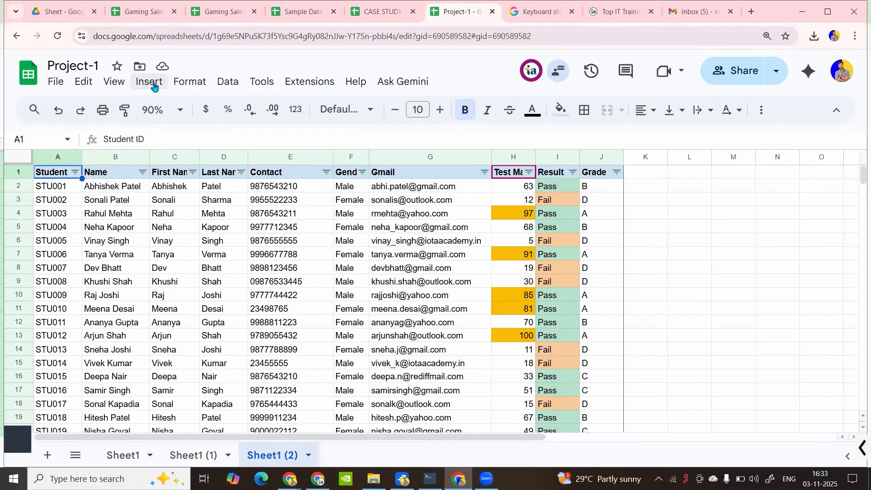
click(229, 83)
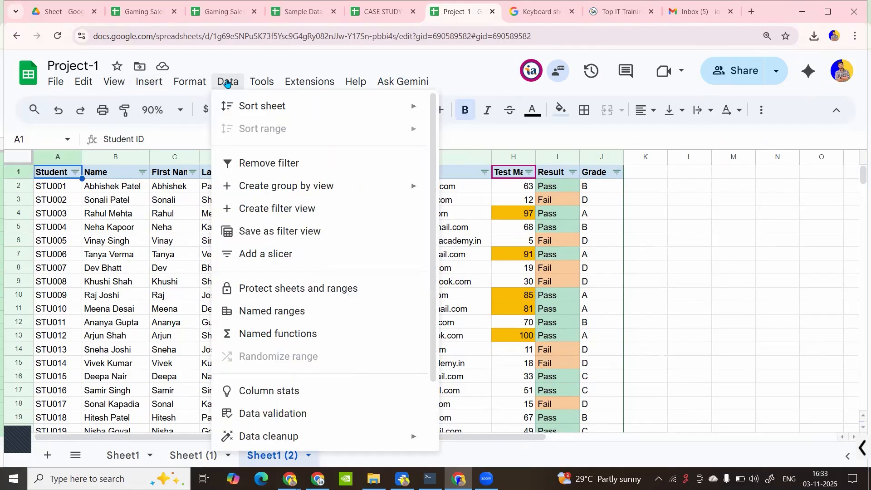
click(275, 290)
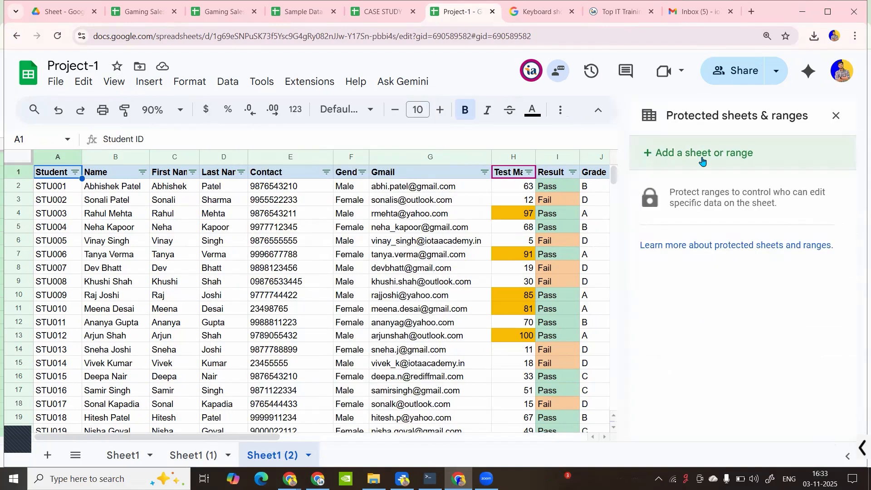
Start protecting the whole Sheet1 (2) sheet, excepting cells H:H
click(706, 156)
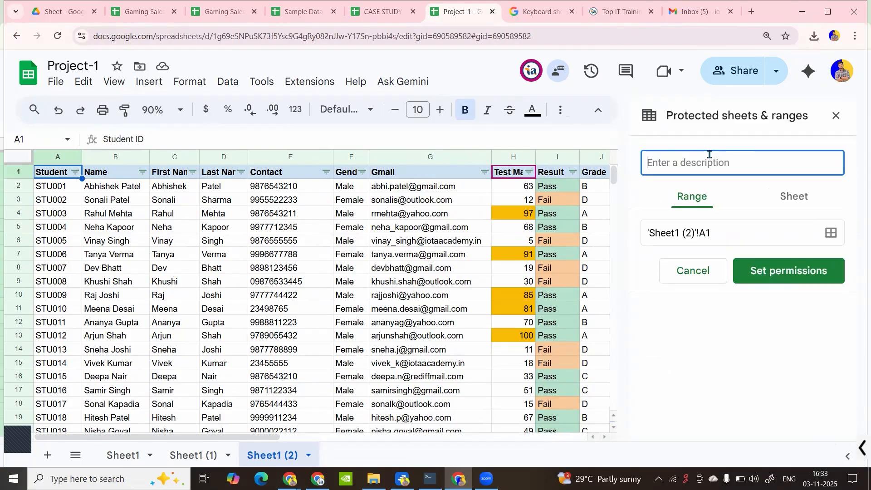
click(792, 198)
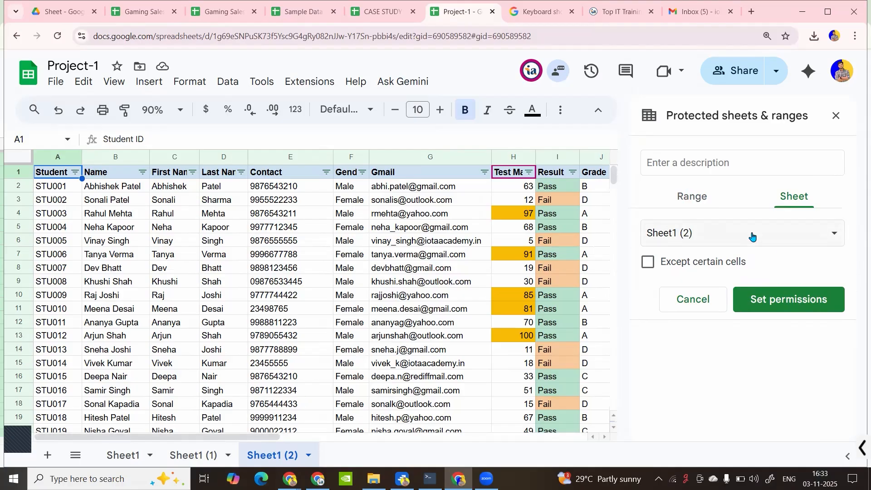
click(649, 263)
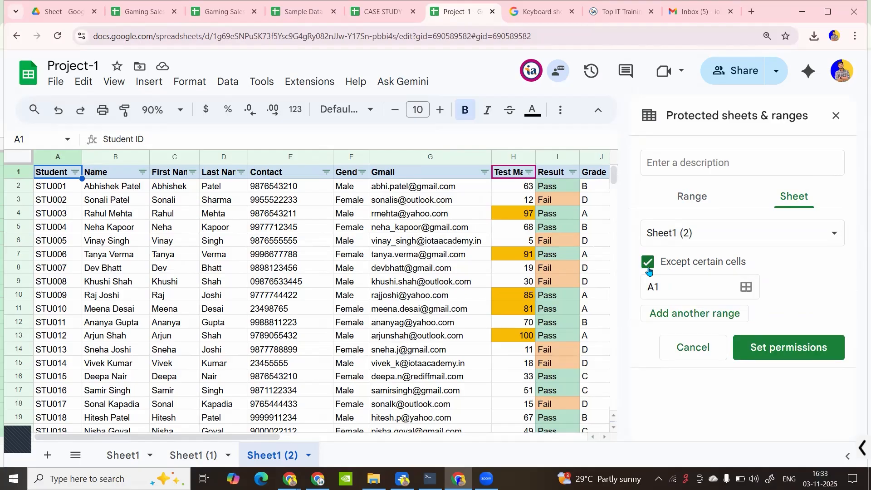
click(681, 291)
key(BackSpace)
key(BackSpace)
text(H:H)
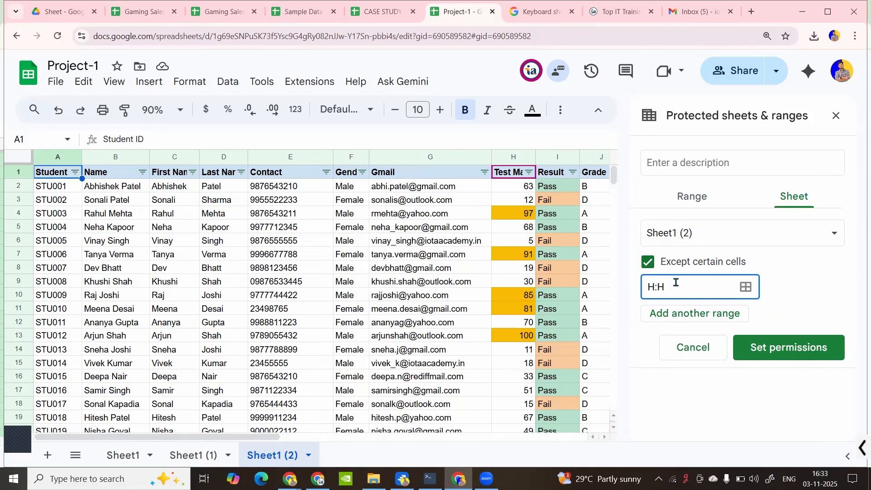
Apply the sheet protection and open its range editing permissions
click(788, 353)
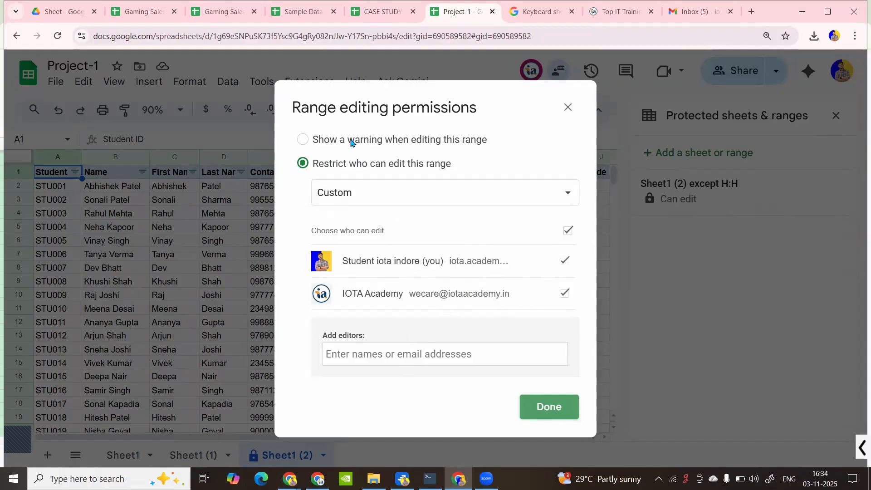
click(422, 200)
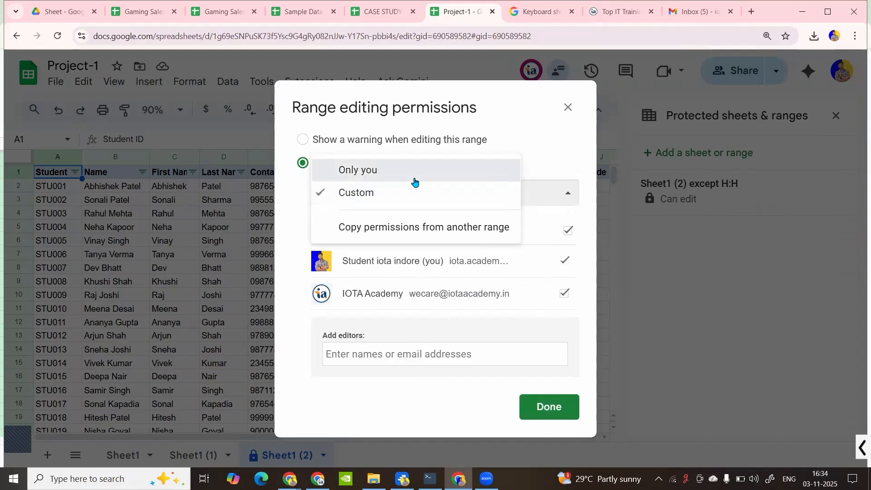
click(414, 177)
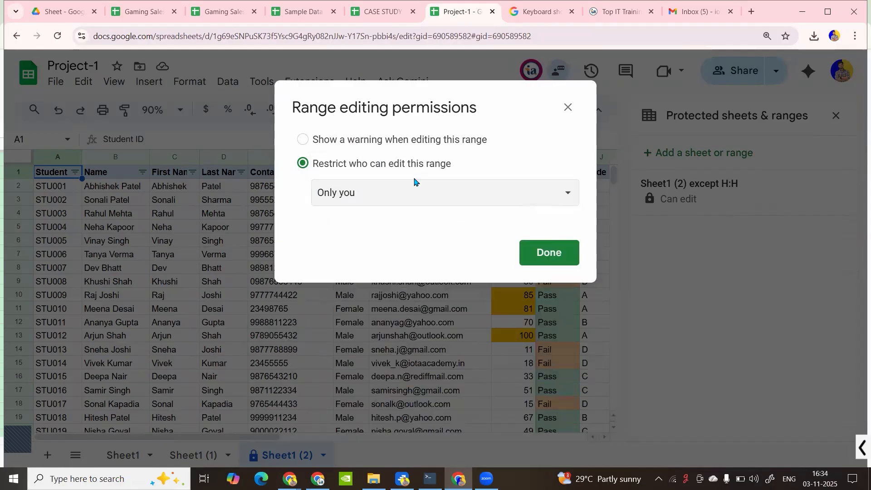
click(415, 205)
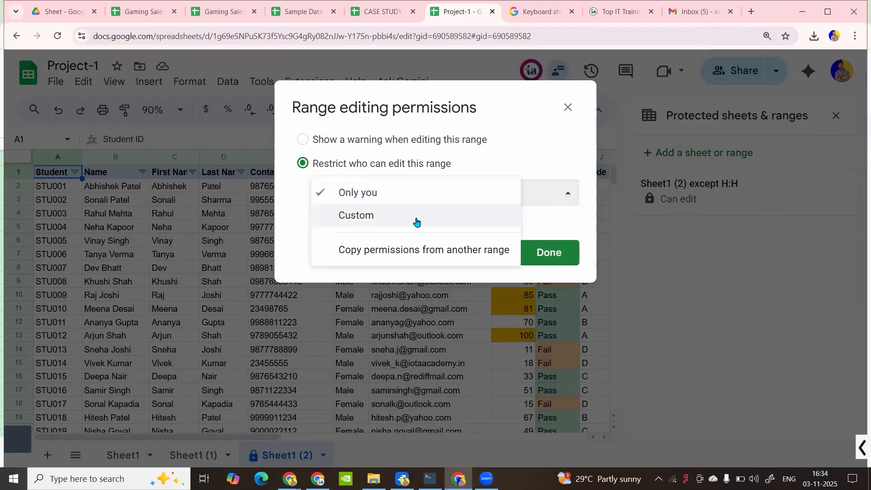
click(417, 221)
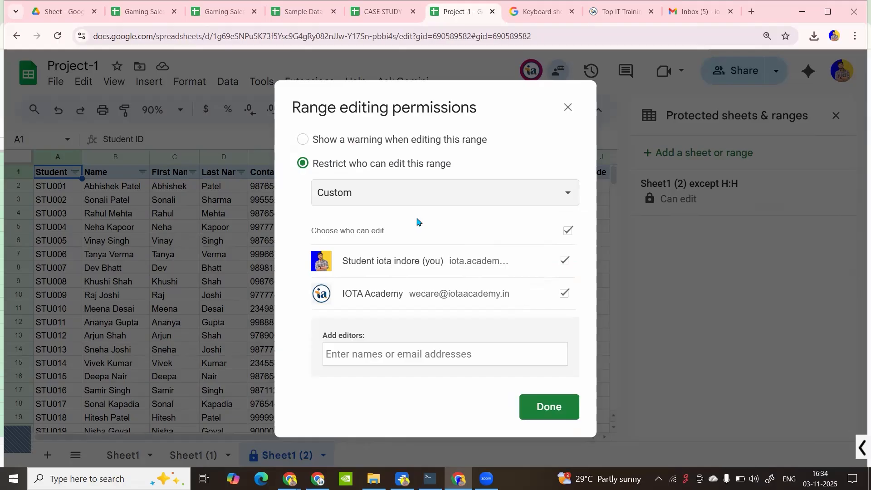
Remove the other account's edit access and restrict editing to Only you
click(431, 195)
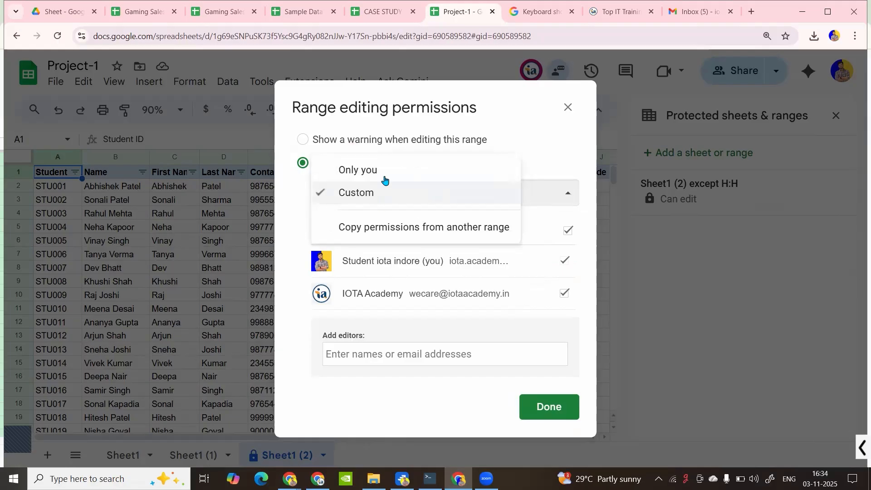
click(389, 170)
click(389, 187)
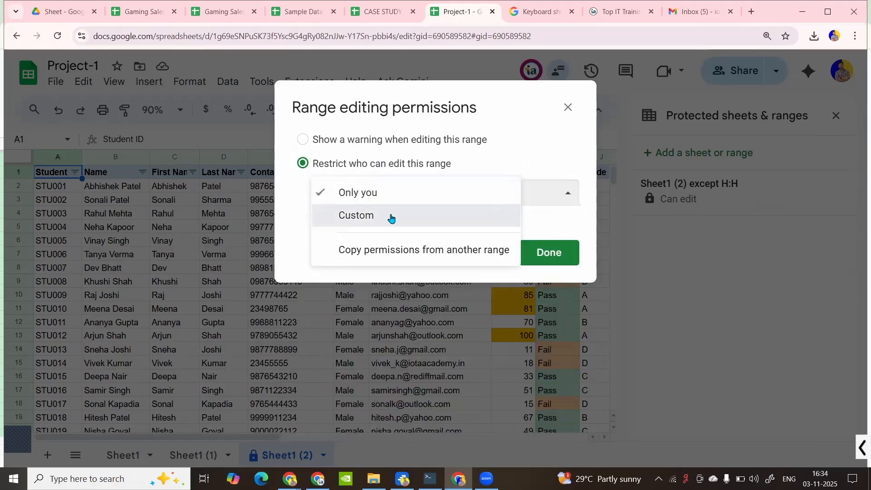
click(389, 215)
click(565, 294)
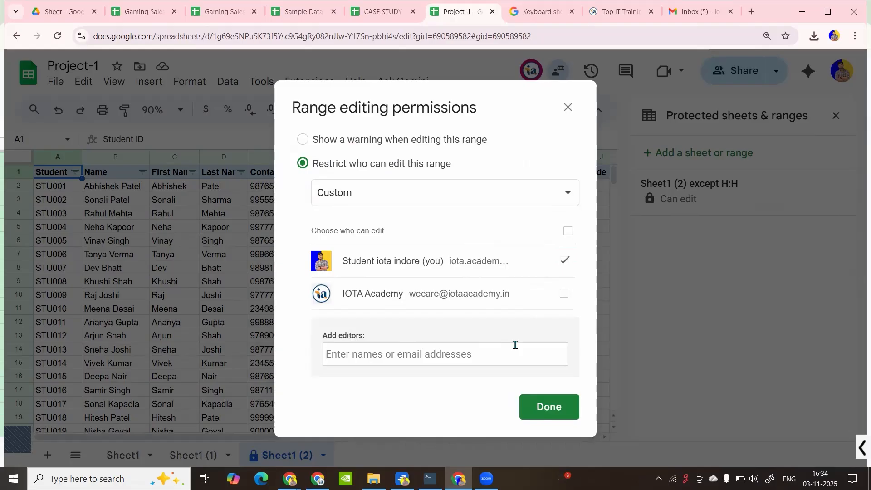
click(539, 200)
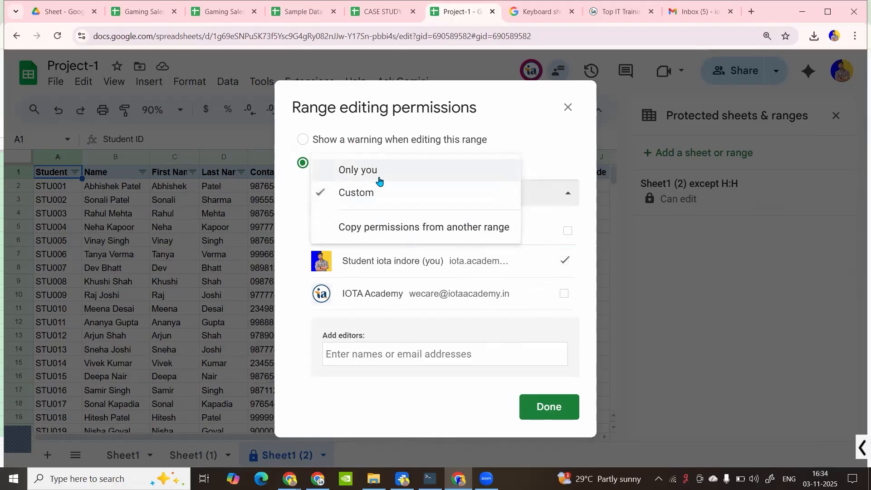
click(408, 171)
click(562, 249)
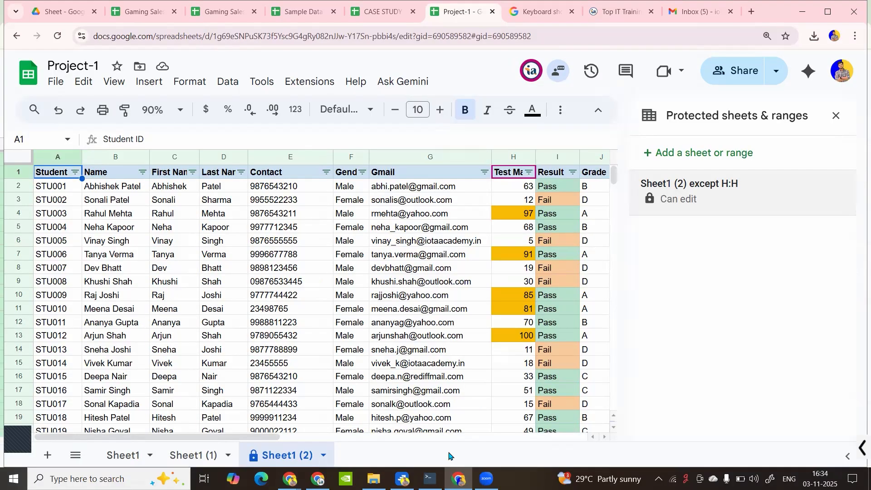
As the collaborator, reload and confirm the contact cell E5 rejects edits
click(318, 478)
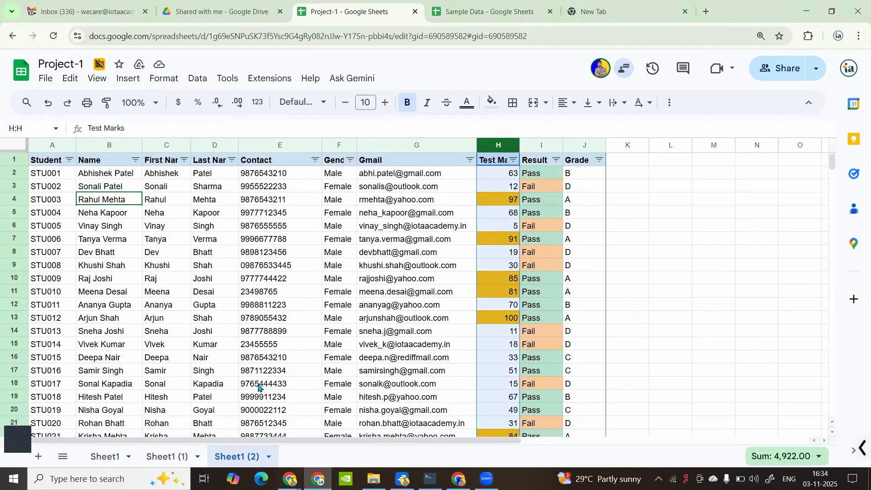
click(280, 337)
click(53, 36)
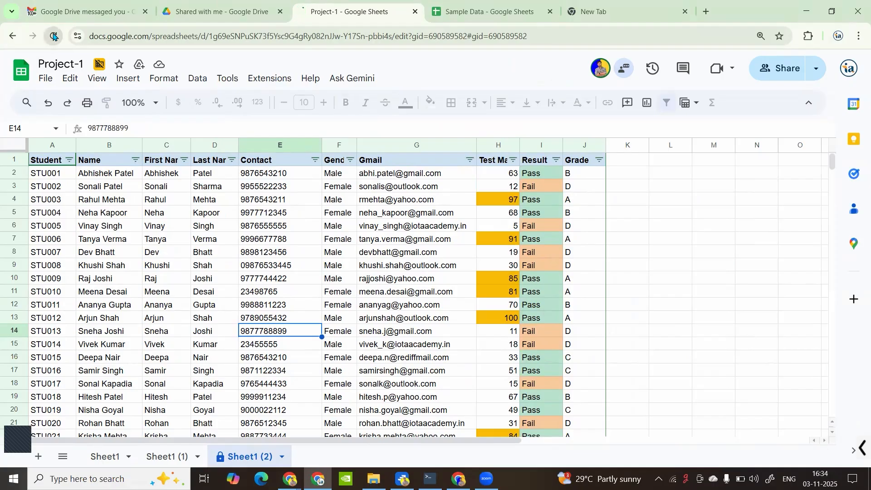
click(299, 191)
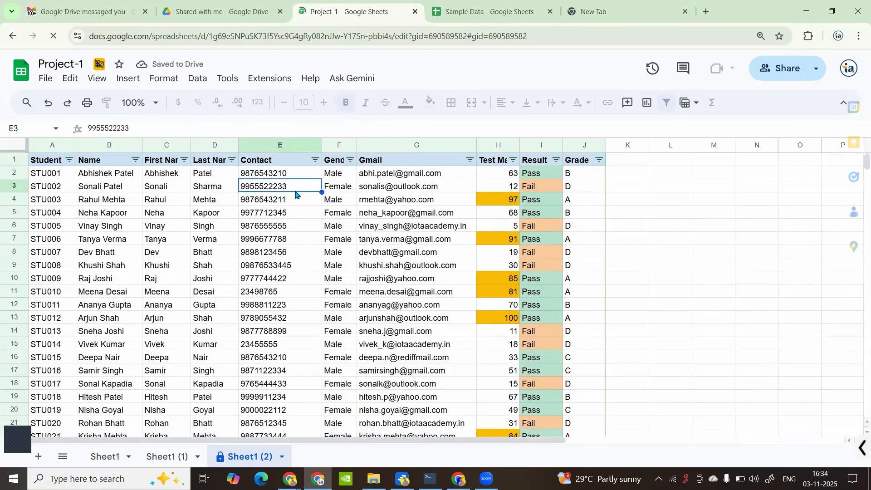
click(270, 239)
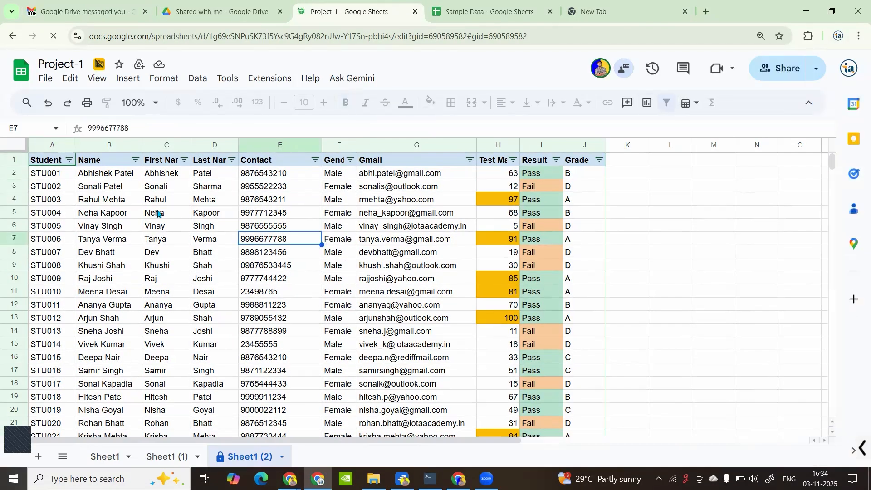
click(260, 211)
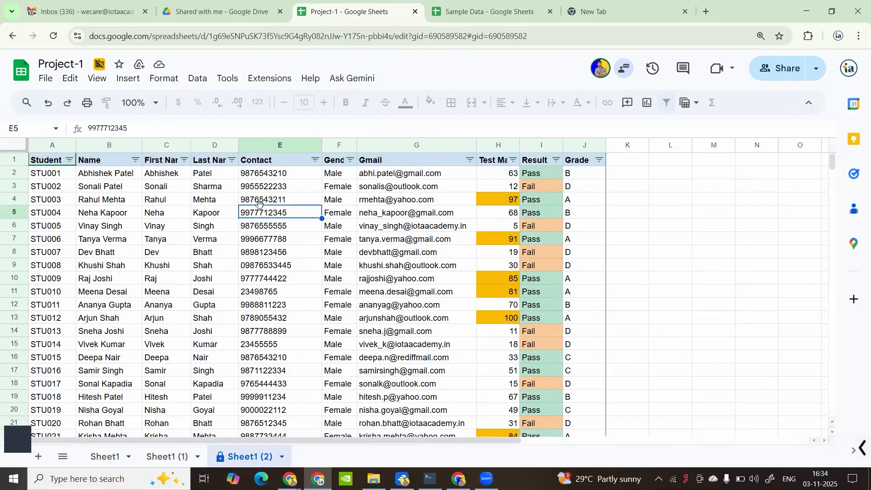
double_click(260, 206)
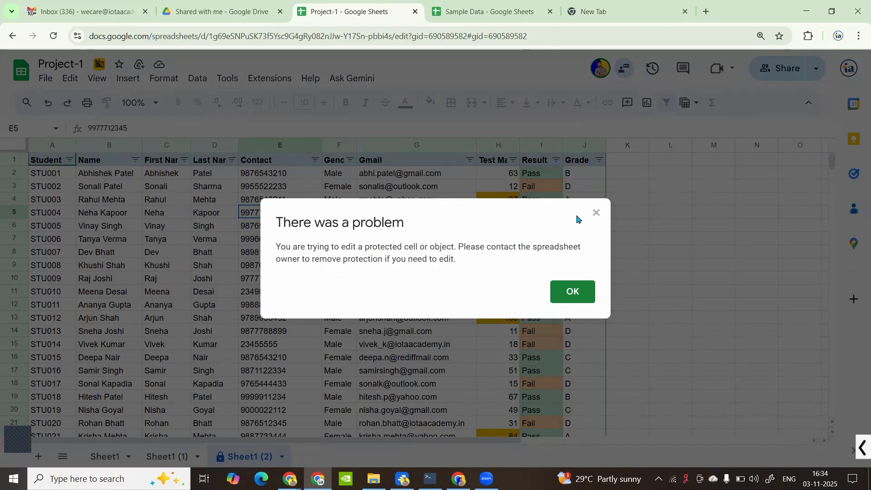
click(596, 213)
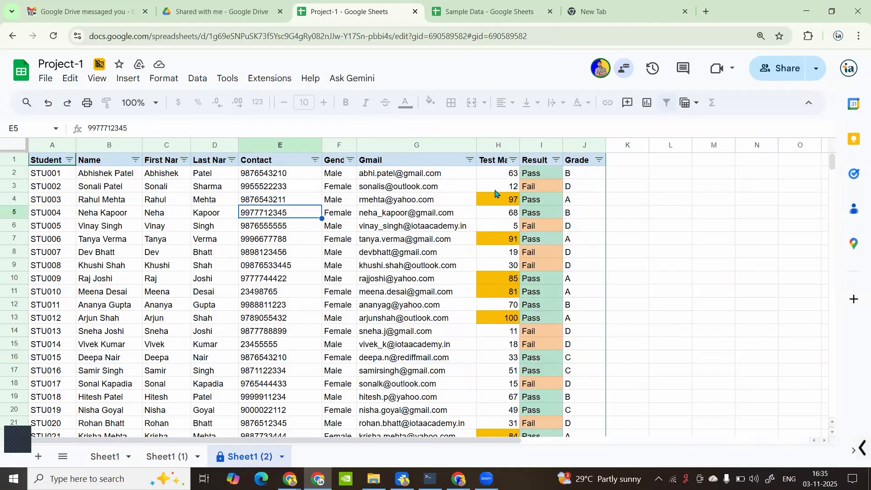
Enter test marks 56 in H3 and 6 in H4, then confirm Result cell I5 is protected
click(505, 181)
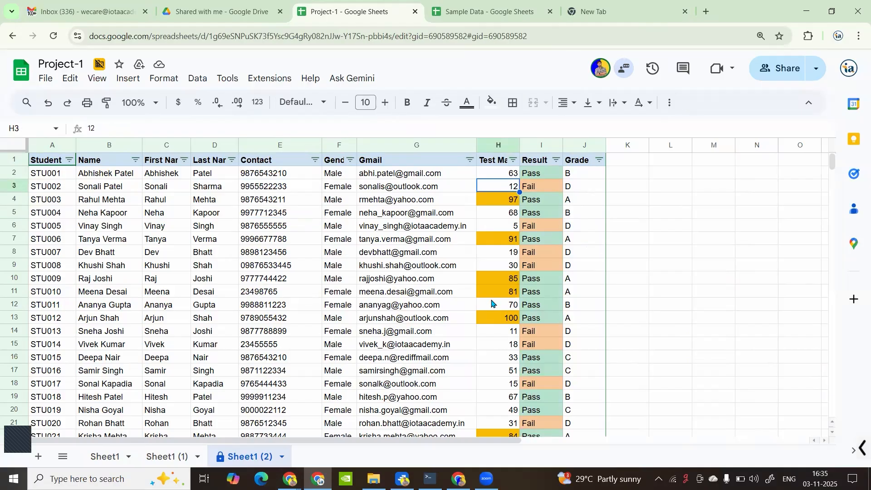
text(56)
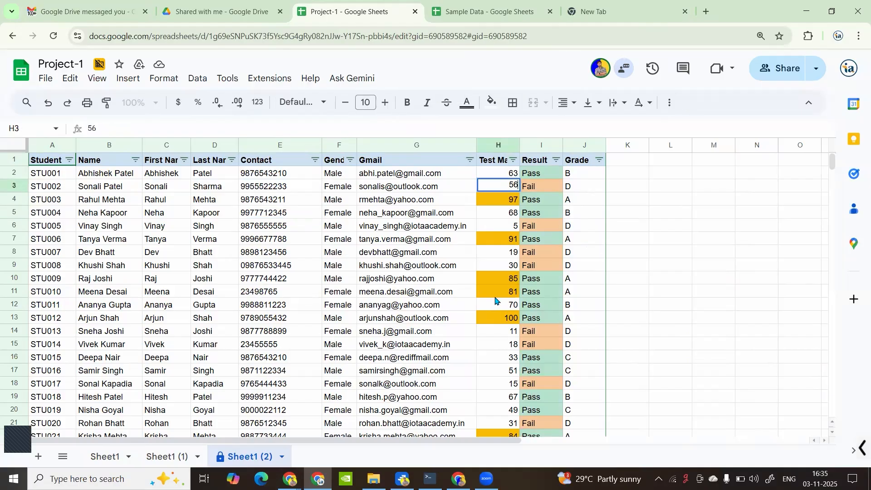
key(Return)
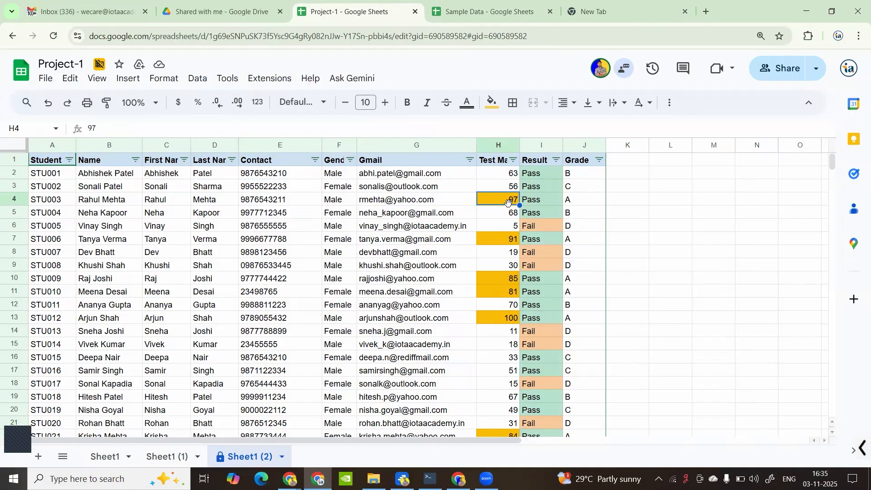
text(6)
key(Return)
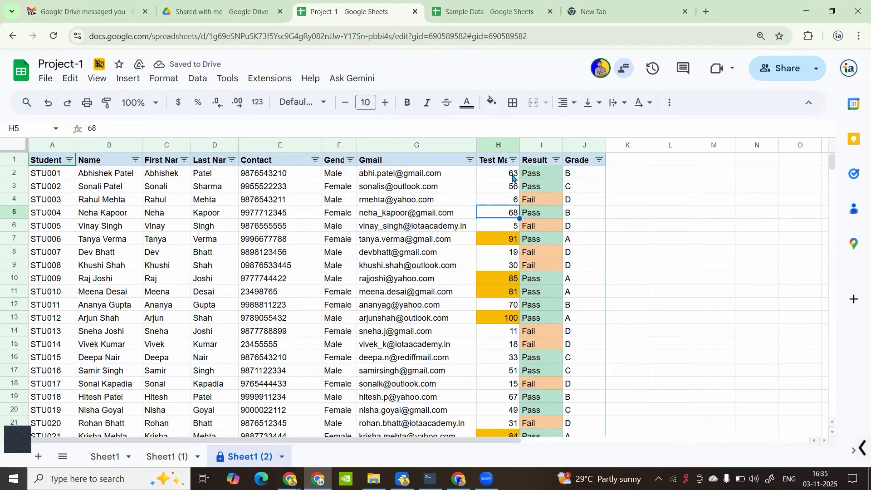
double_click(551, 218)
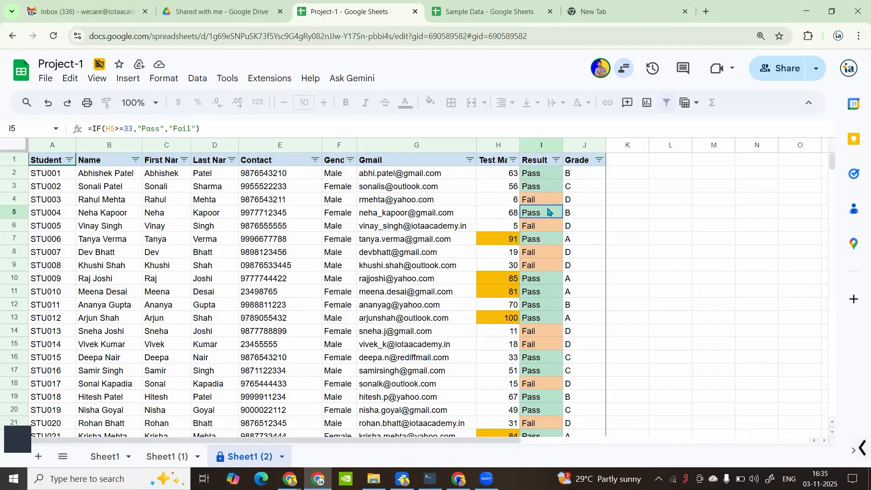
click(597, 213)
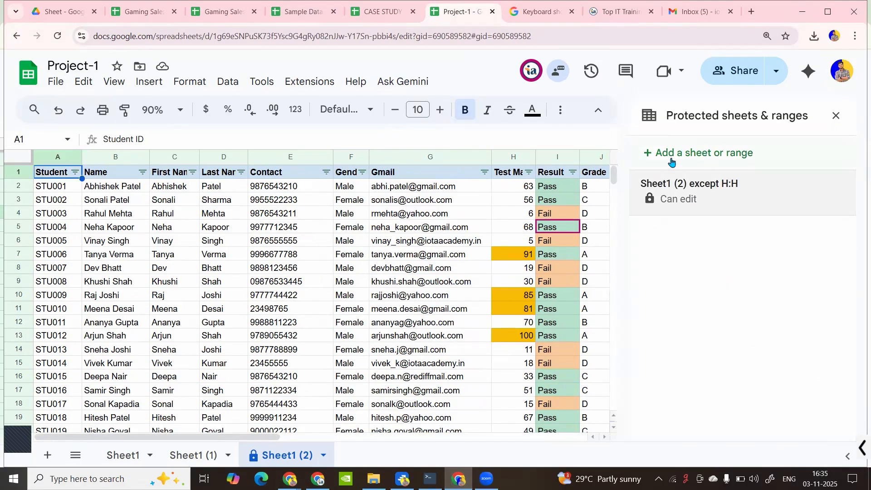
Start a new whole-sheet protection, then cancel it
click(704, 159)
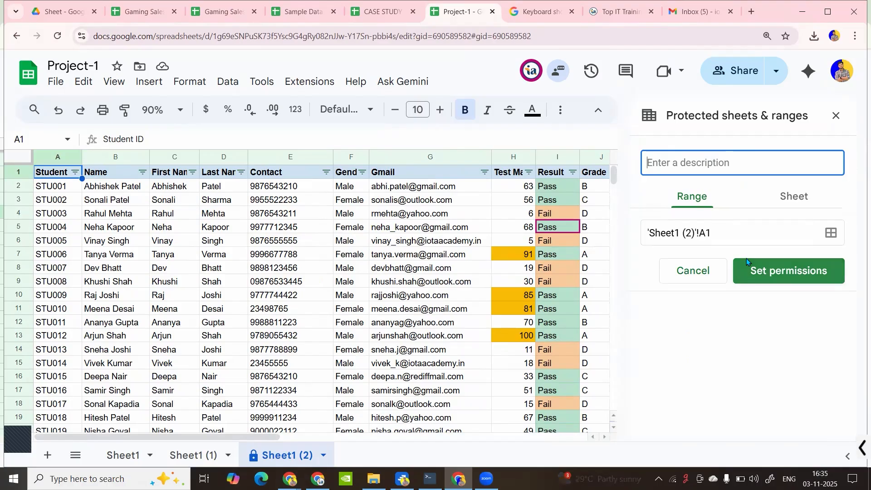
click(792, 197)
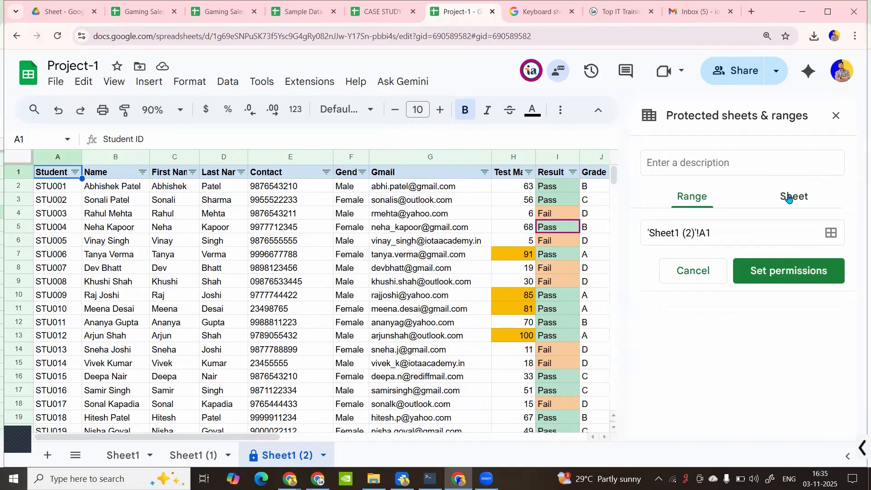
click(695, 277)
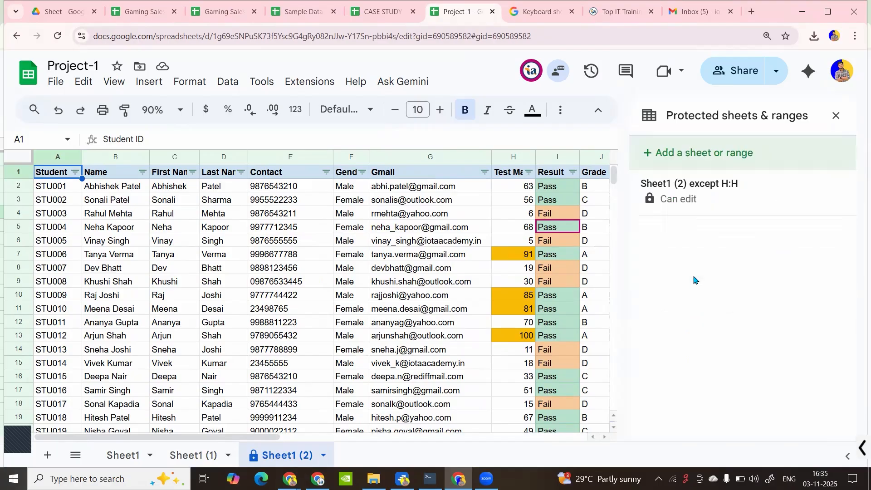
Open the Sheet1 (2) except H:H protection and delete it
click(723, 200)
click(702, 236)
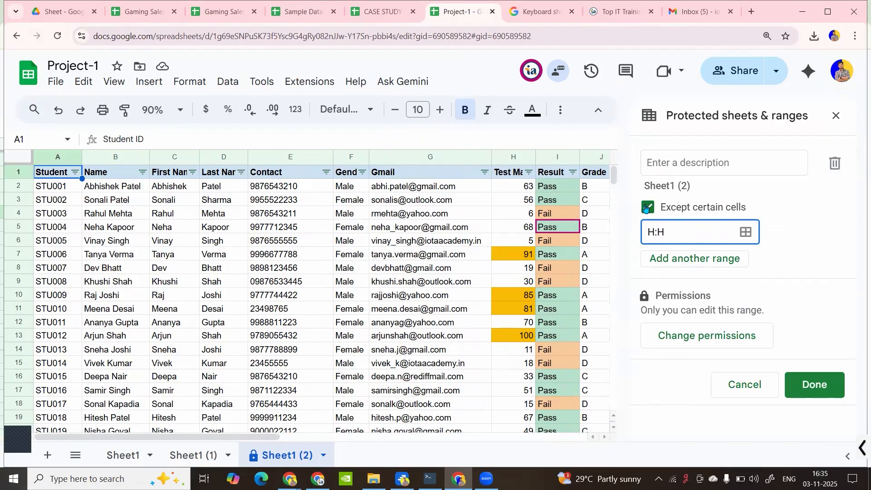
click(647, 208)
click(648, 207)
click(728, 168)
text(y)
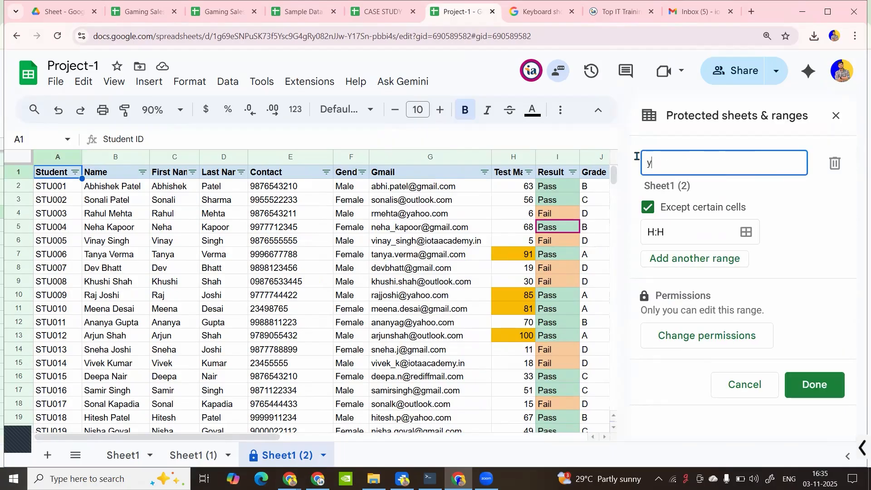
key(BackSpace)
click(835, 163)
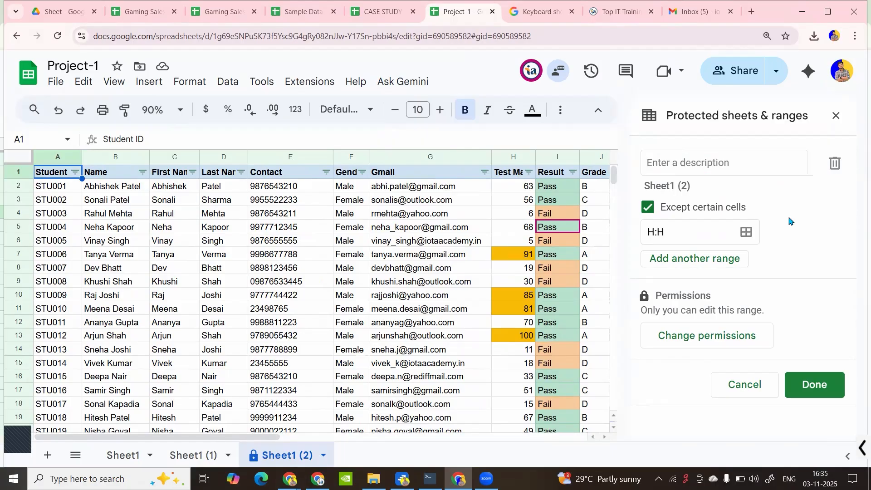
click(583, 309)
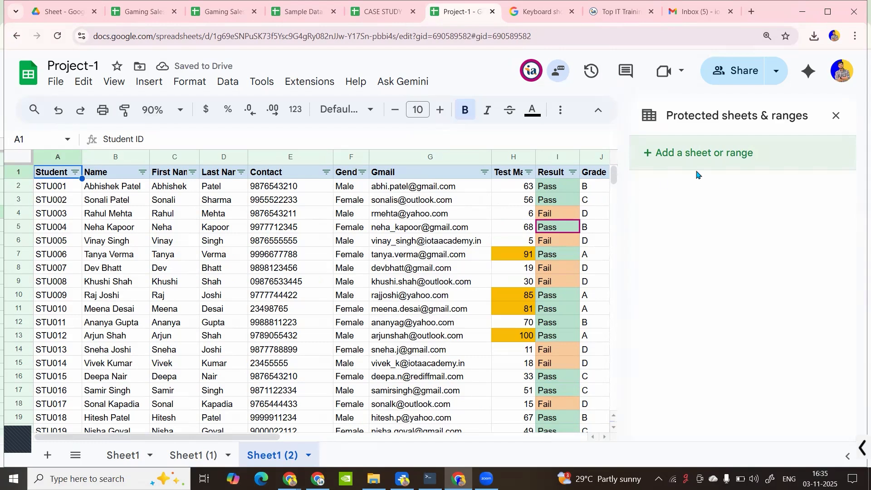
Reopen the Data > Protect sheets and ranges panel
click(836, 118)
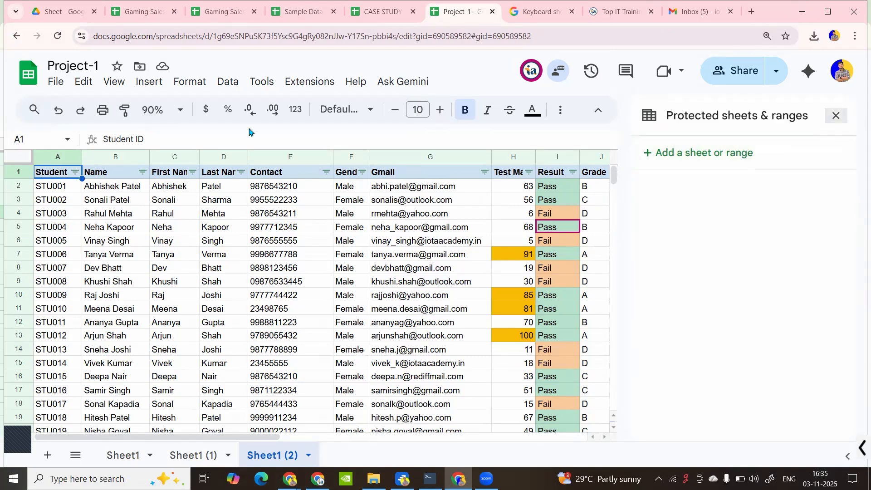
click(149, 82)
click(227, 82)
click(228, 82)
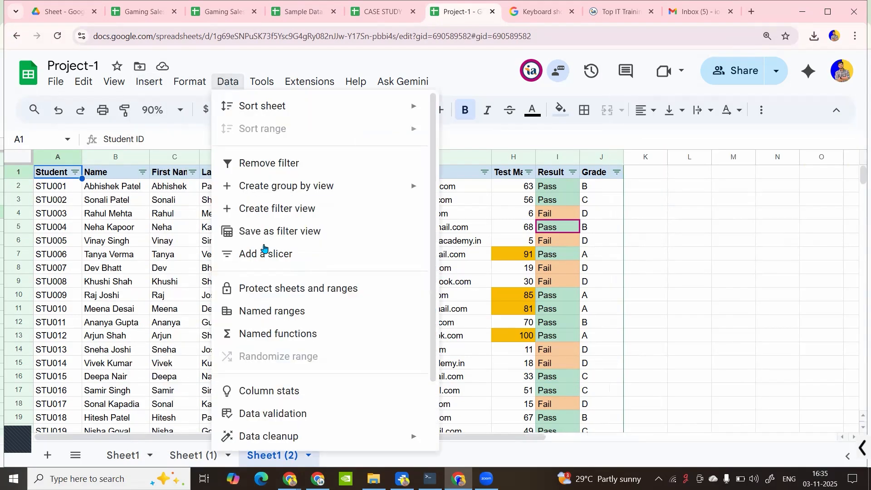
click(268, 291)
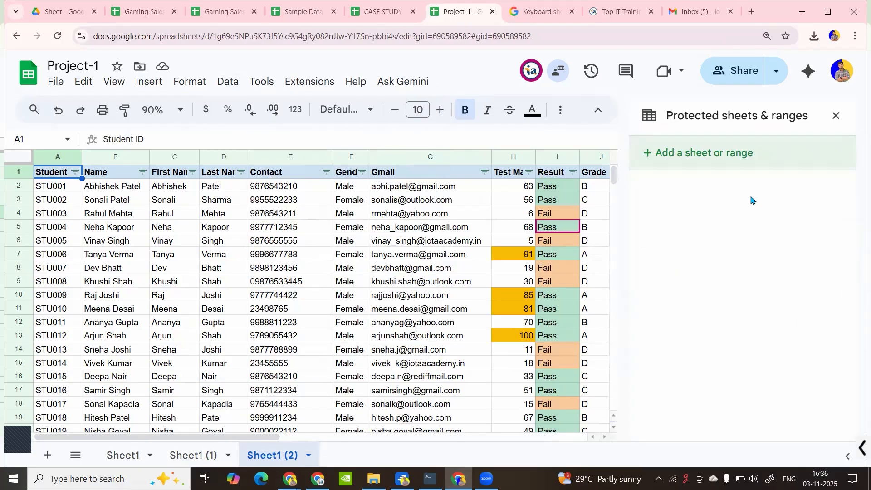
Protect column A ('Sheet1 (2)'!A:A) so only you can edit it
click(720, 154)
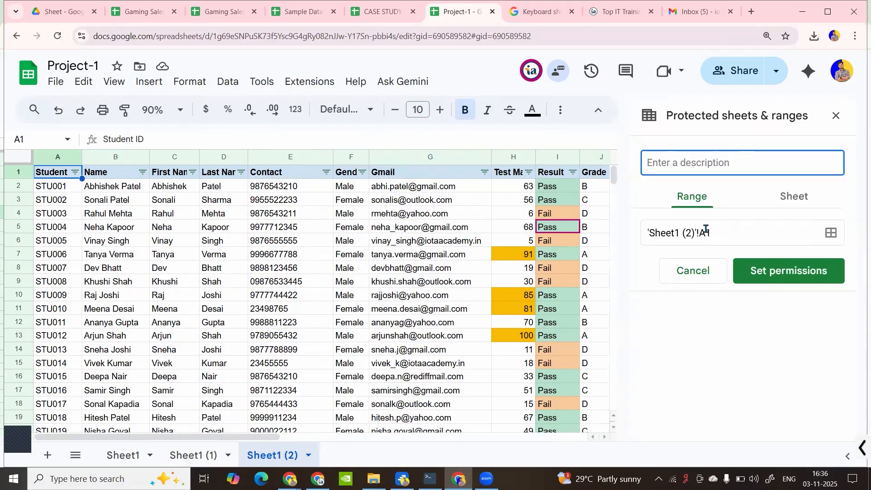
click(719, 228)
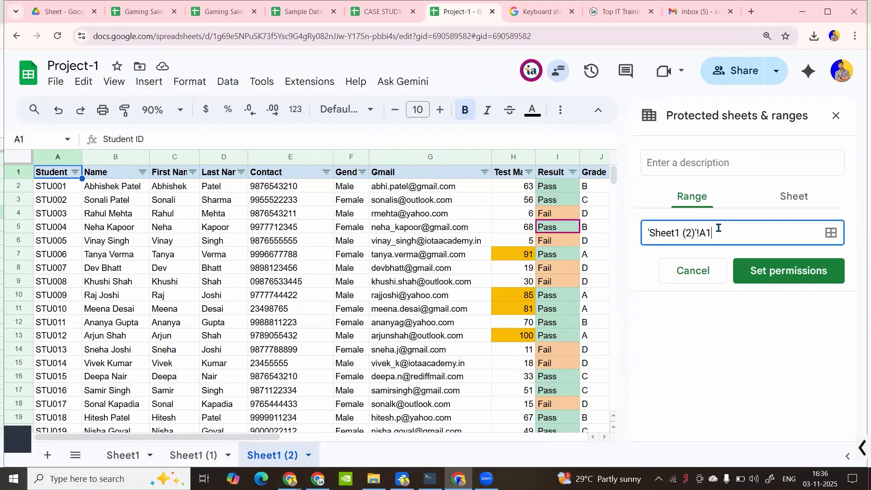
mouse_move(718, 233)
mouse_down()
mouse_move(667, 233)
mouse_move(707, 234)
mouse_up()
click(715, 233)
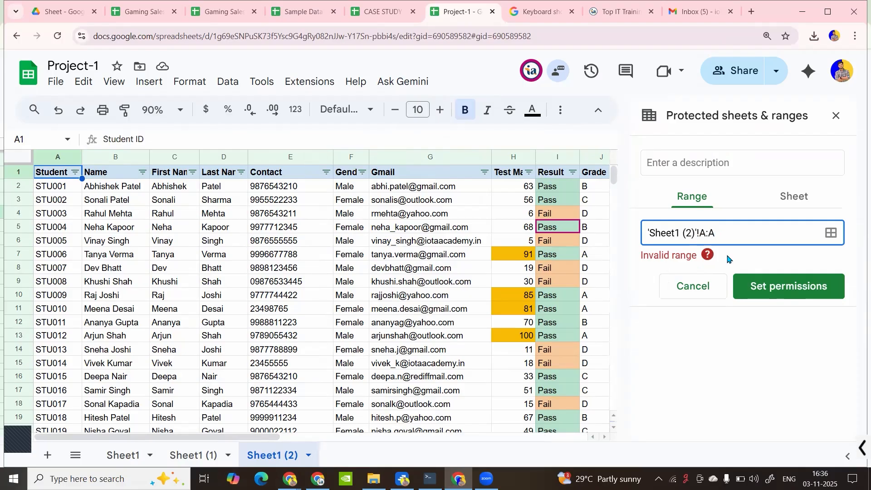
drag(726, 233, 650, 233)
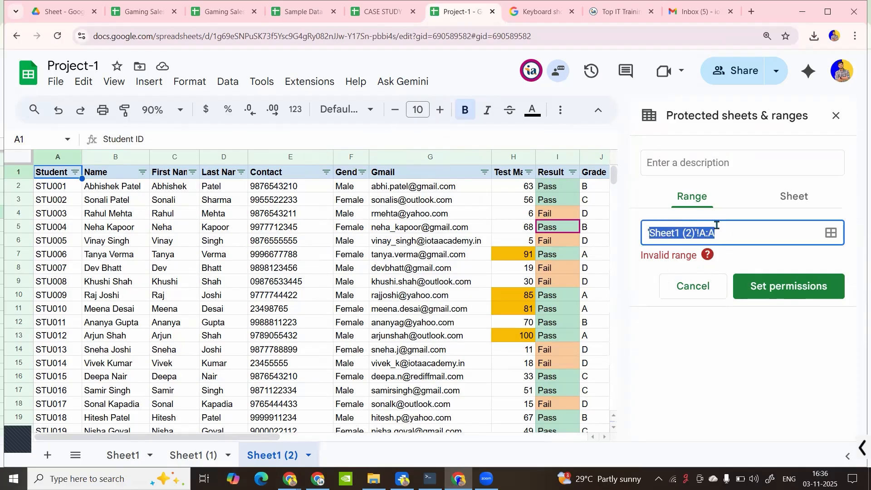
click(779, 286)
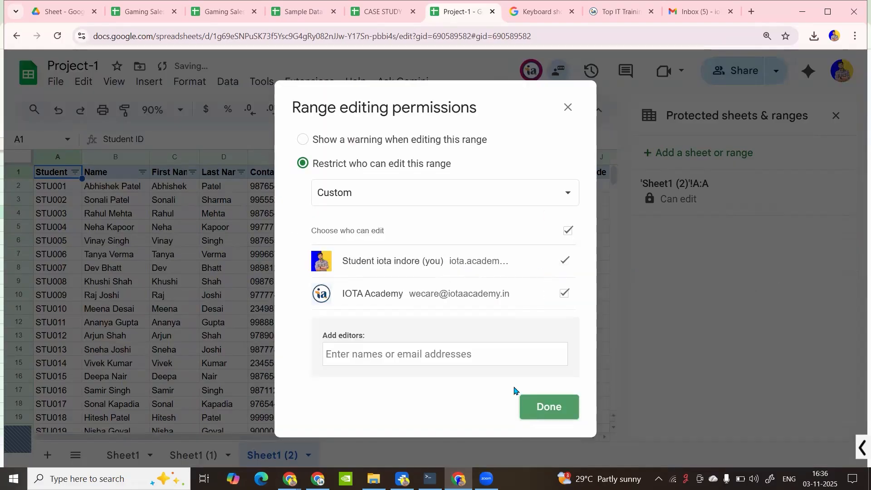
click(497, 194)
click(398, 177)
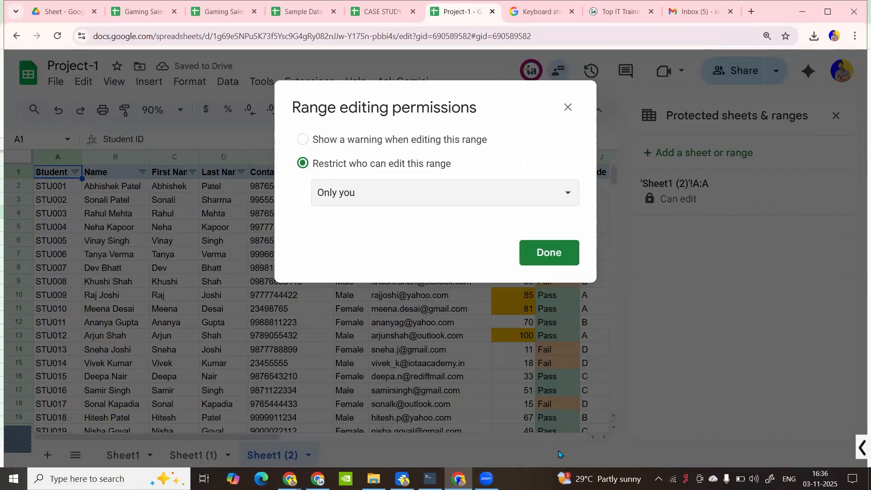
click(553, 259)
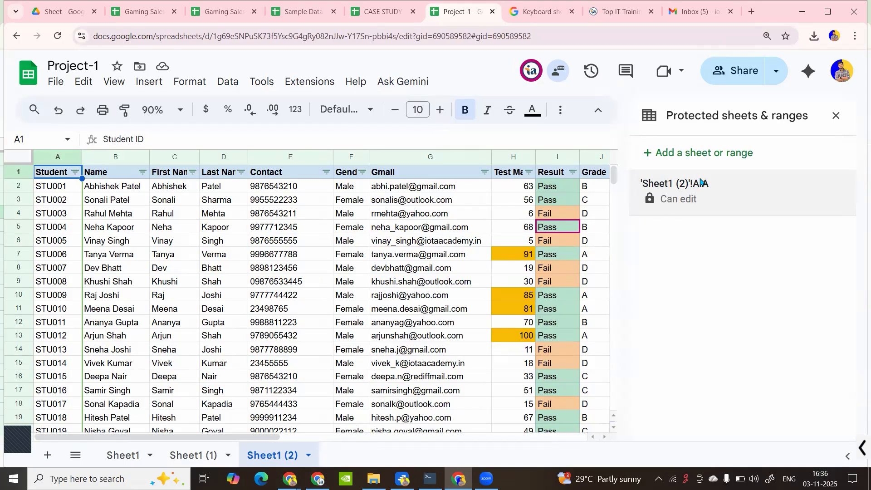
Give the column A protection the description "You can't edit ID Column"
click(701, 184)
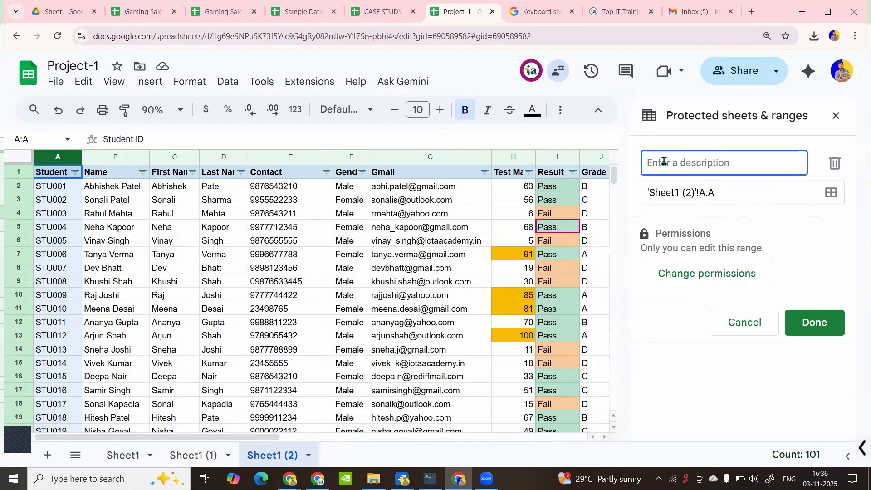
text(You can)
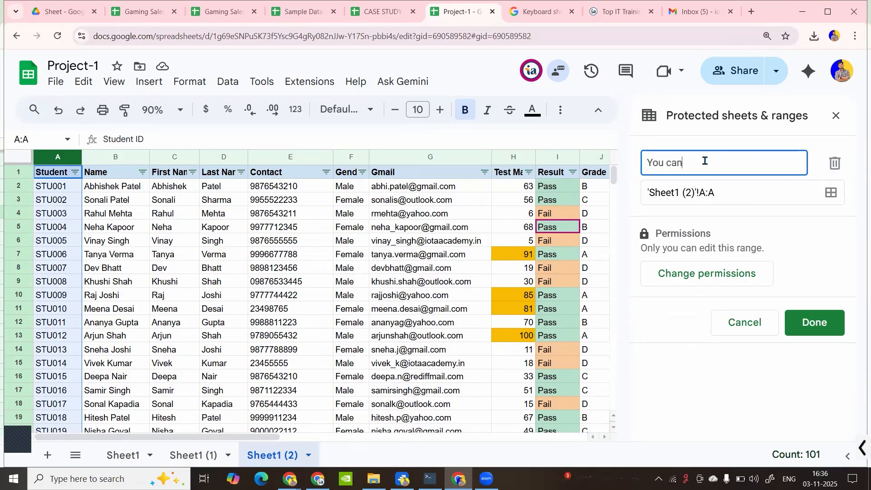
text('t editOID)
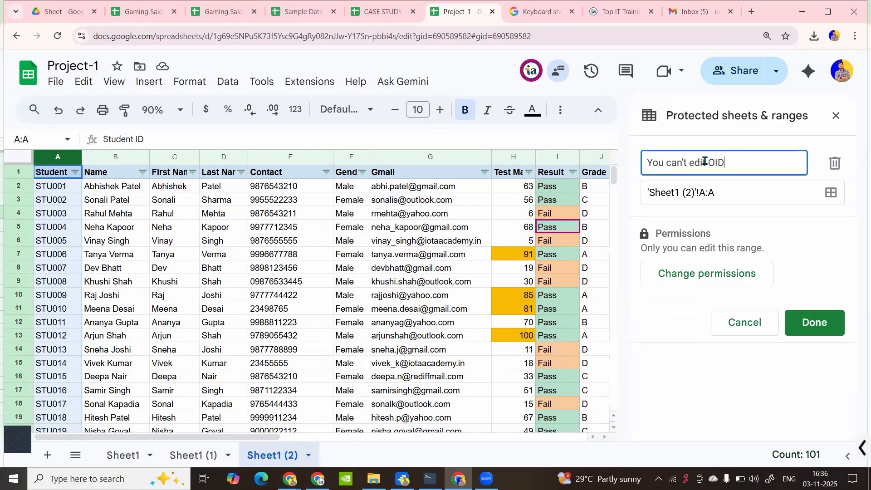
text( Column)
click(814, 322)
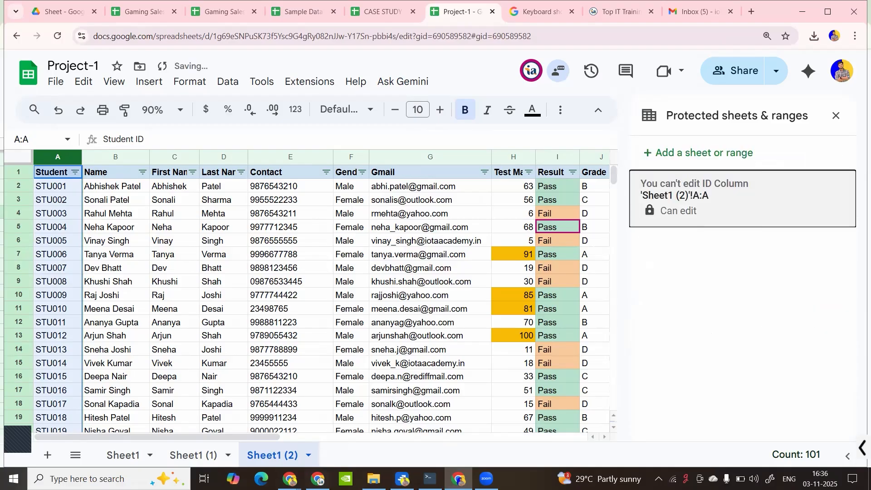
click(318, 478)
As the collaborator, reload the sheet and overwrite B3 with row 2's name via autocomplete
click(54, 38)
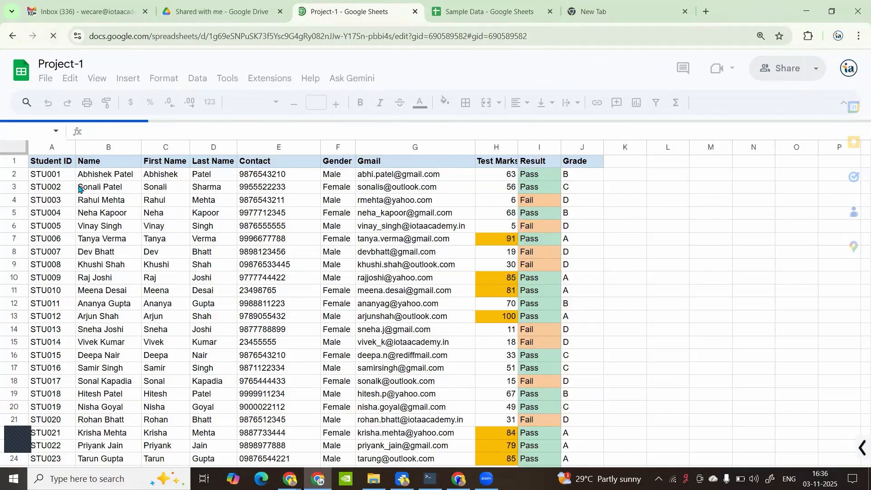
click(109, 177)
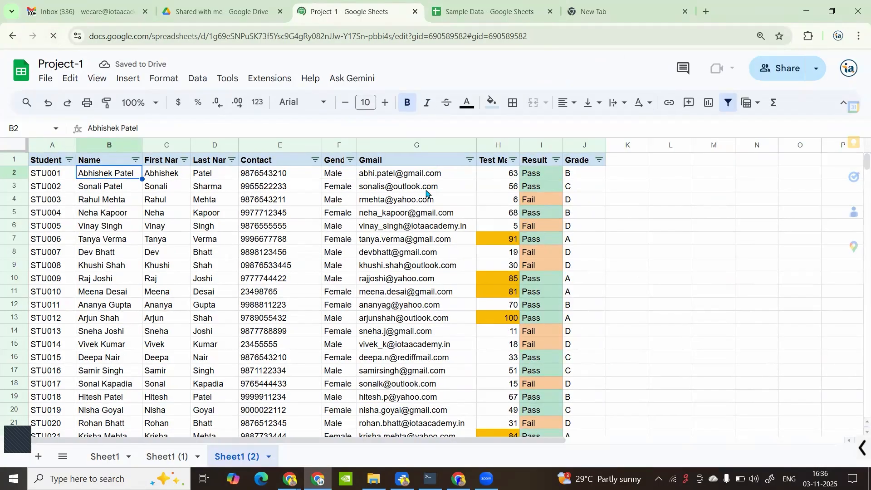
click(259, 197)
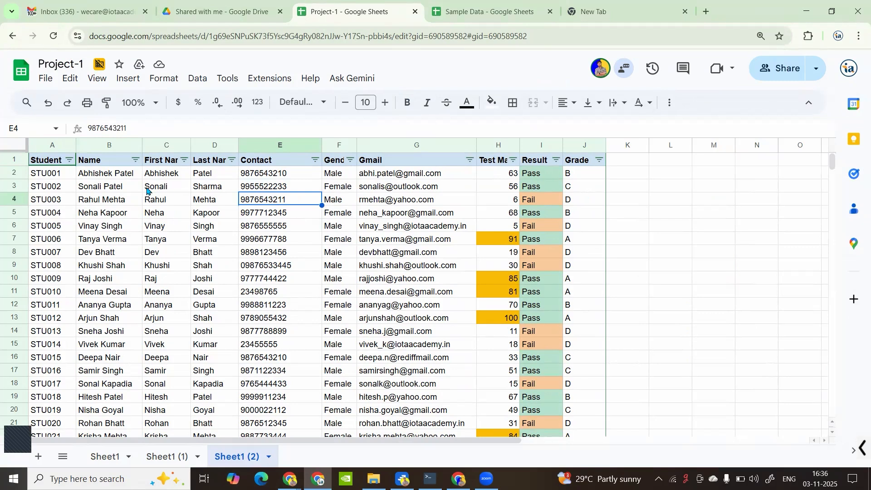
click(127, 185)
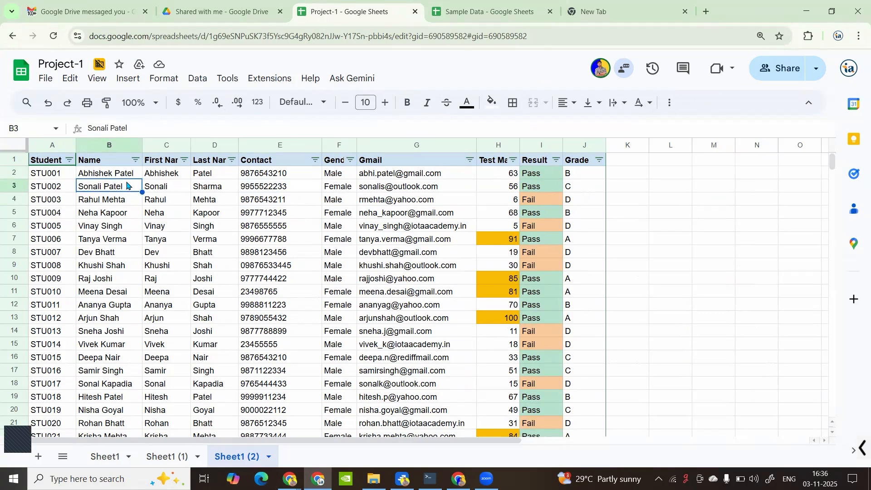
text(Abhi)
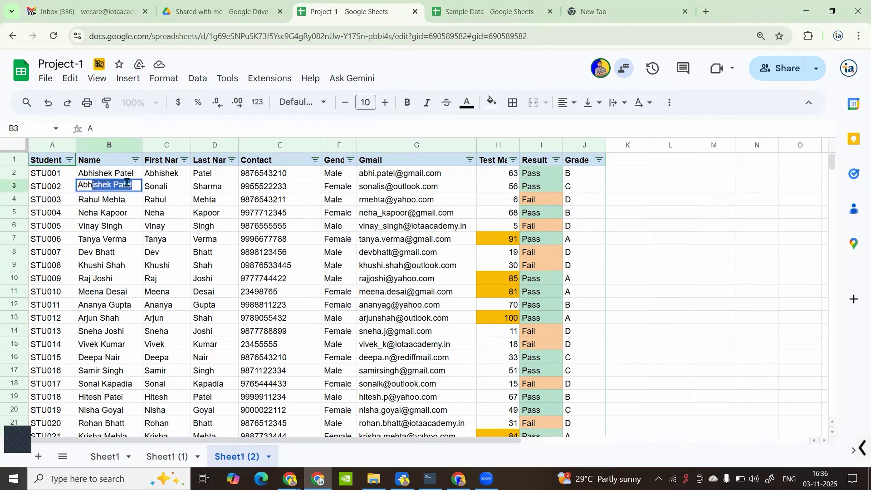
key(Return)
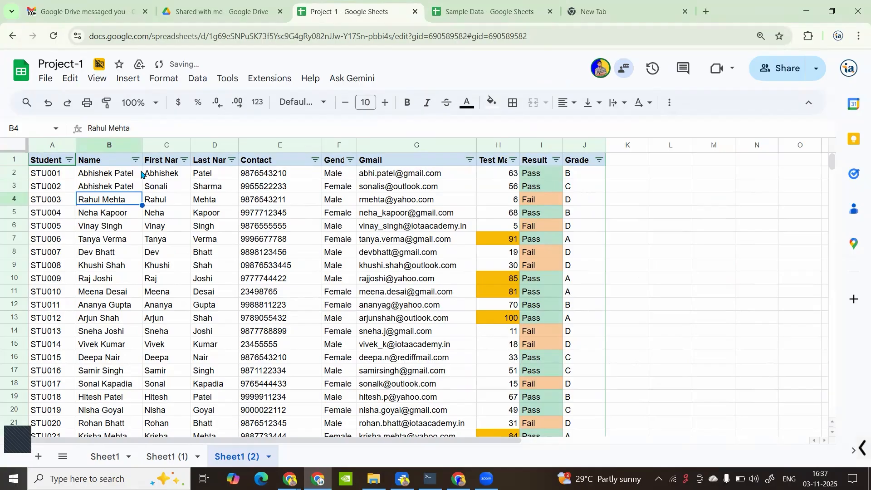
Try editing the protected ID in A3, dismiss the warning, and return to the owner's window
click(64, 186)
double_click(64, 186)
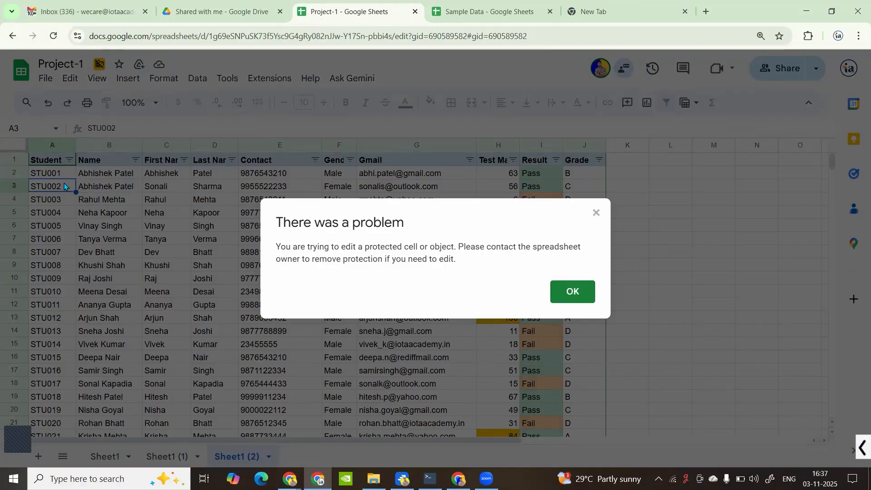
click(573, 292)
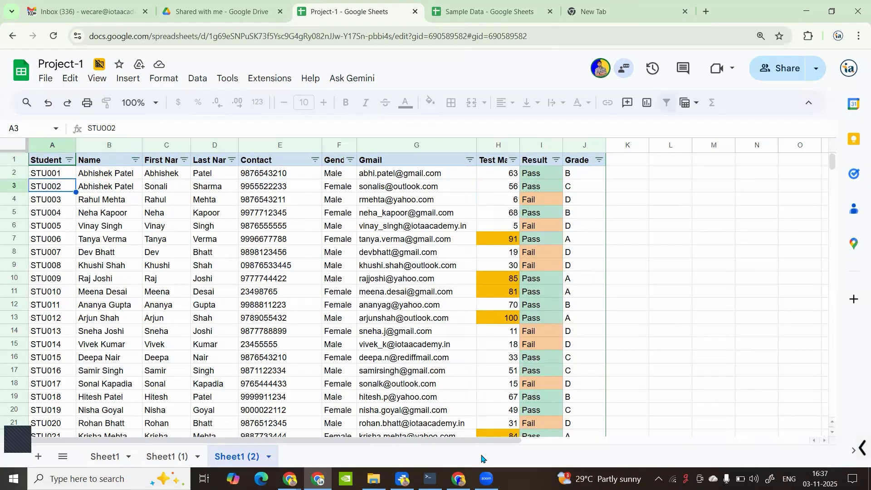
click(458, 478)
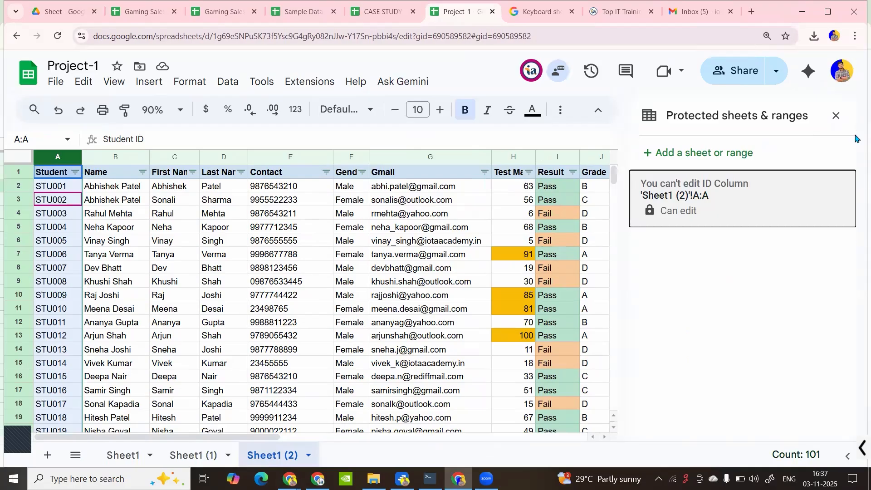
Close the protected ranges panel, check Named ranges, and go to the Sheet1 (1) sales sheet
click(830, 117)
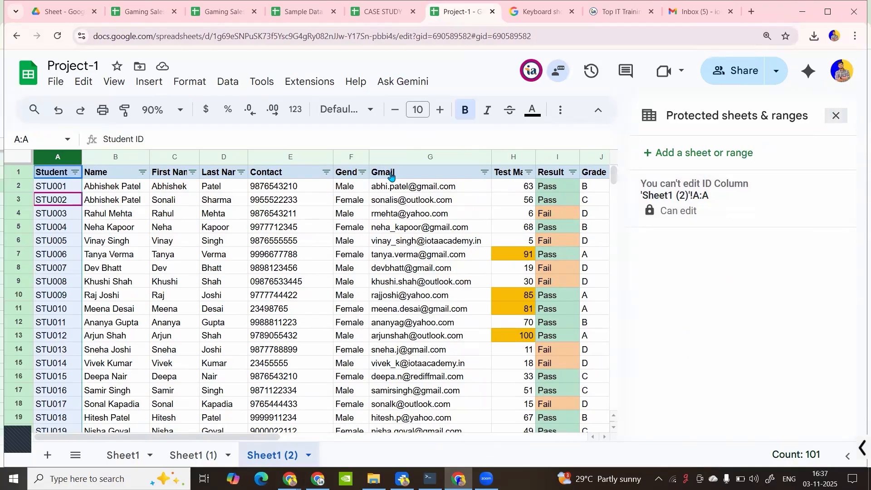
click(221, 228)
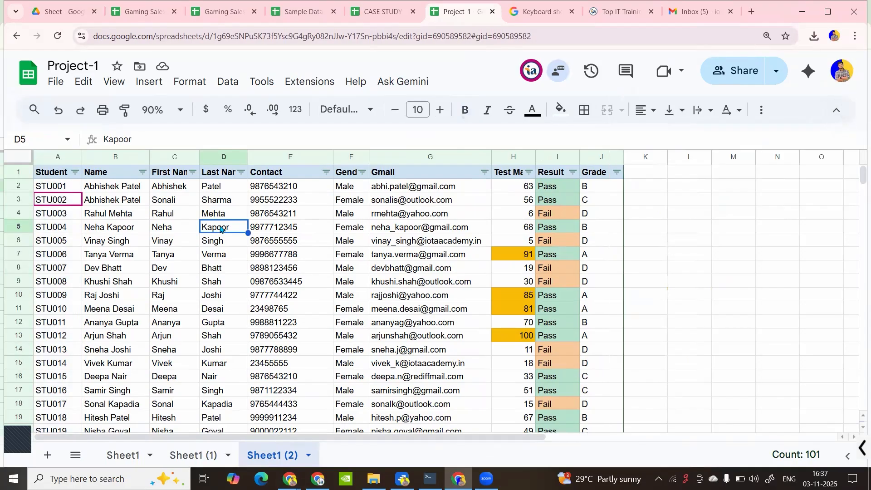
click(265, 215)
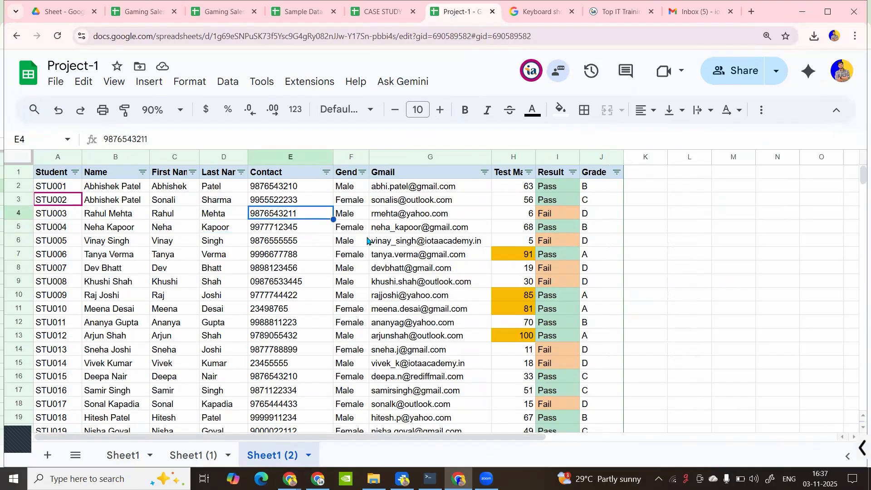
click(229, 83)
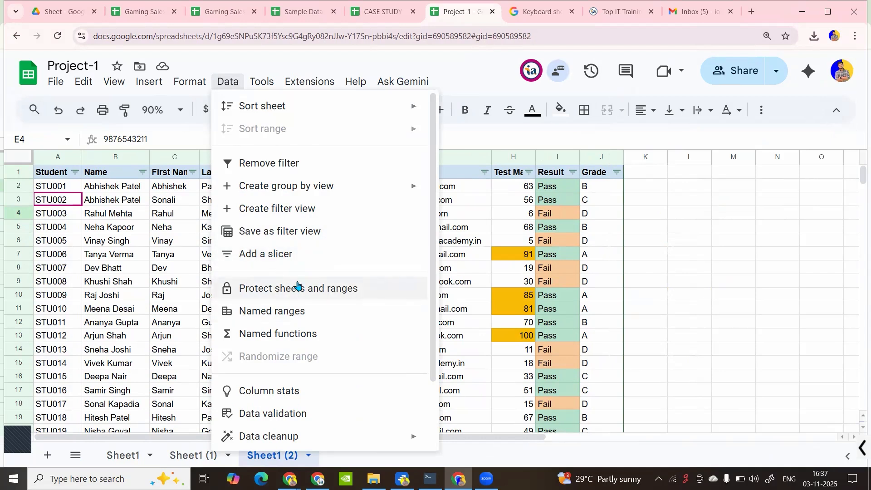
click(257, 314)
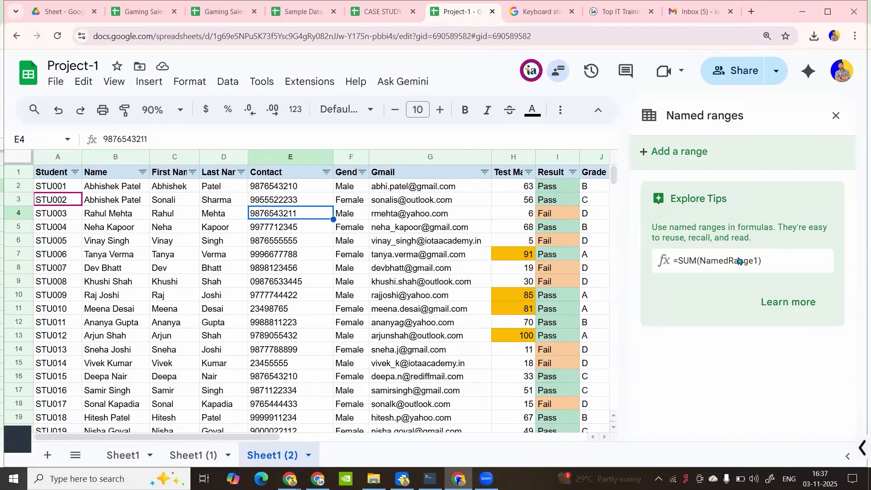
click(844, 114)
click(178, 458)
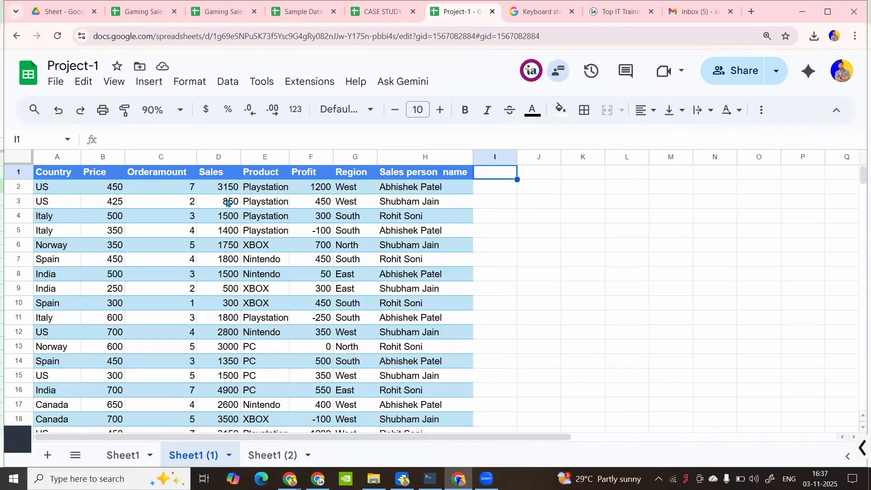
On Sheet1, enter a Sales heading in C3 with values 2321, 32, 312, 3, 12, 12, 3, 123 below
click(227, 203)
click(123, 453)
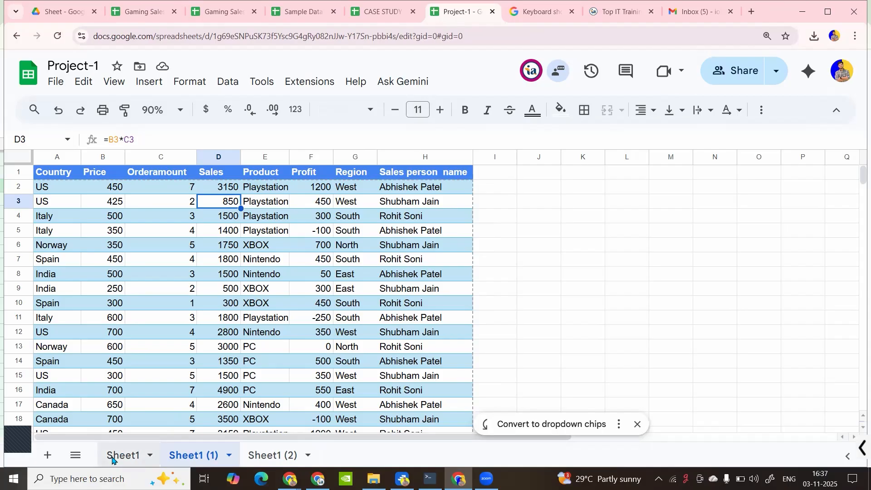
mouse_move(181, 205)
mouse_down()
mouse_move(183, 232)
mouse_move(186, 204)
mouse_up()
text(Sales)
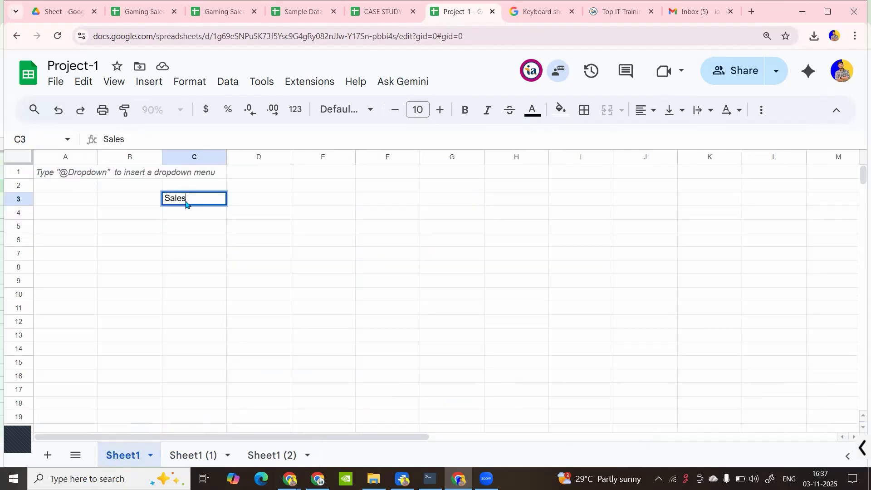
key(Return)
text(2321)
key(Return)
text(32)
key(Return)
text(312 3 12 12 3 123)
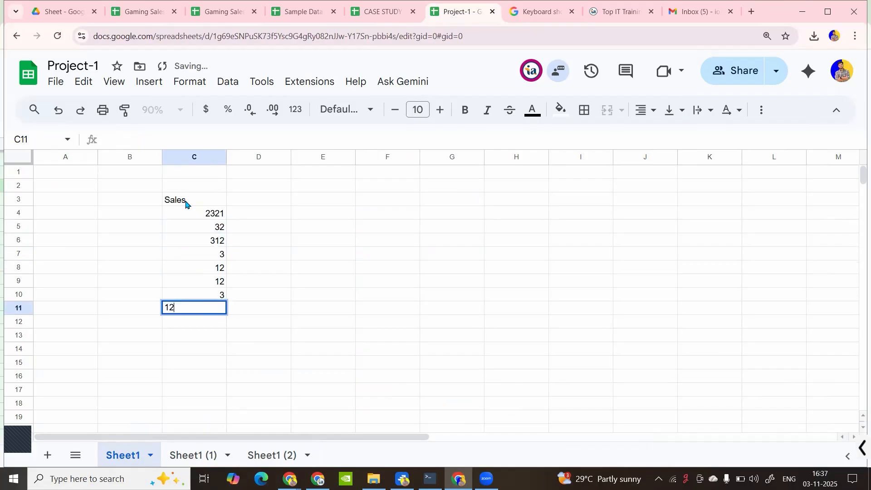
key(Return)
Total C4:C11 in E6 with =SUM(C4:C11), giving 2818
click(311, 239)
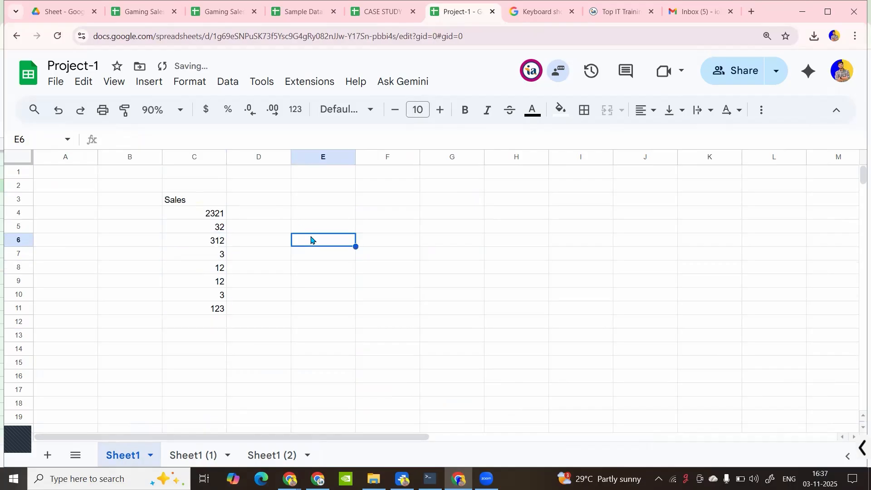
text(=SUM()
drag(193, 217, 214, 305)
key(Return)
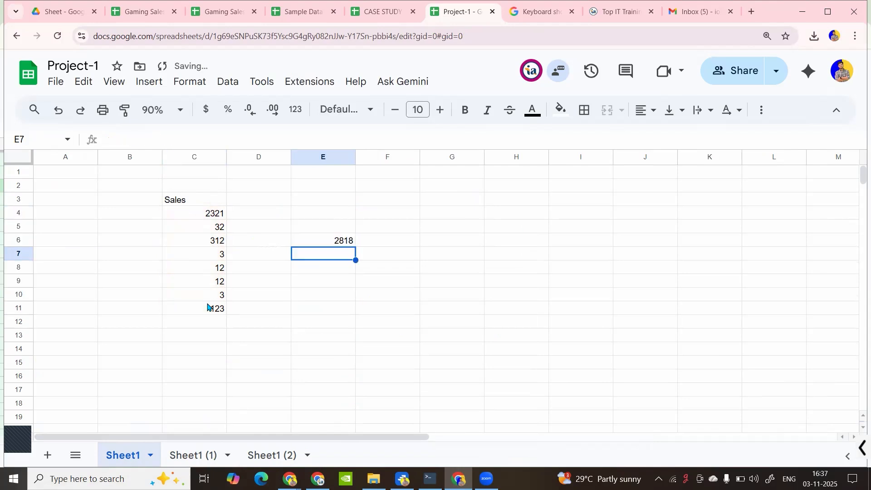
drag(216, 213, 215, 317)
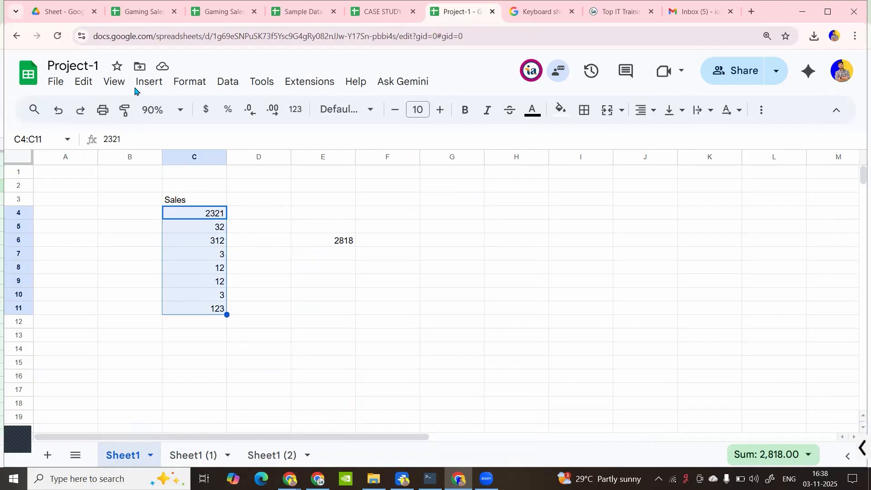
Add a new named range and set its range to Sheet1!C4:C11
click(227, 82)
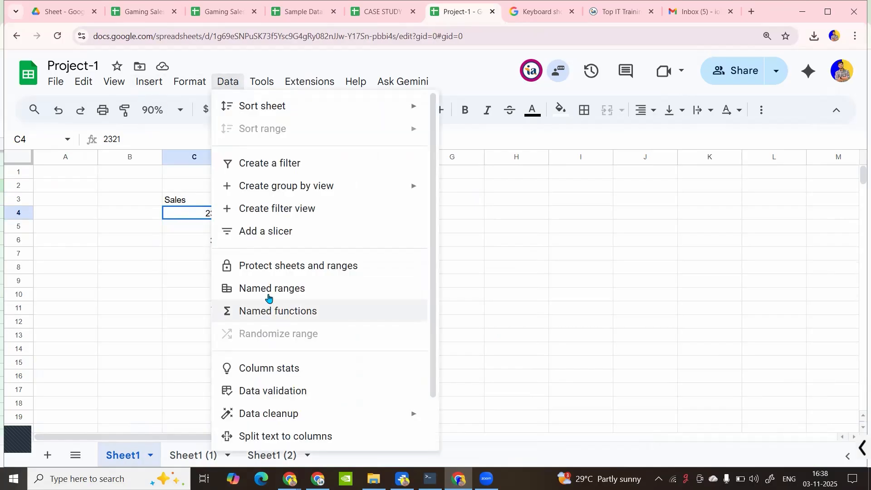
click(268, 295)
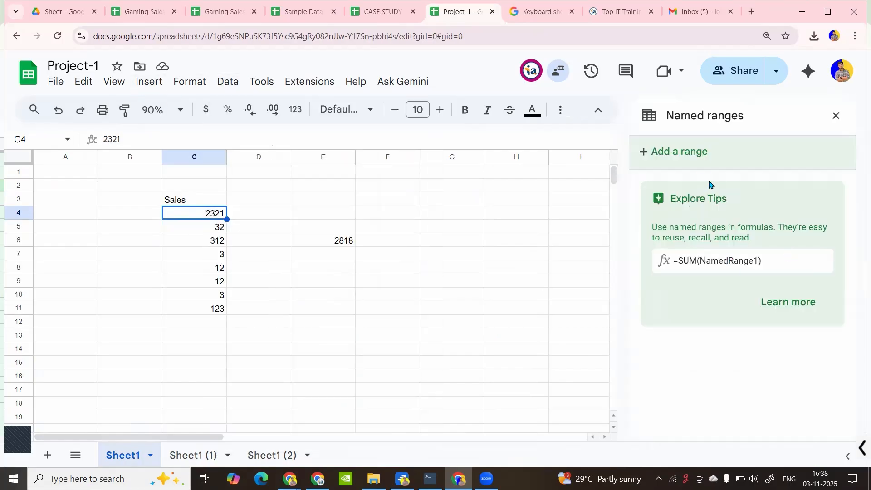
click(698, 152)
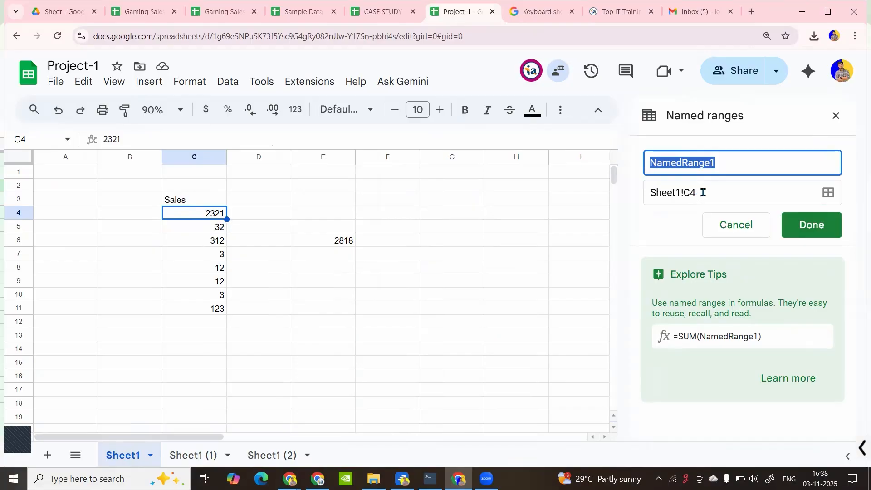
click(705, 192)
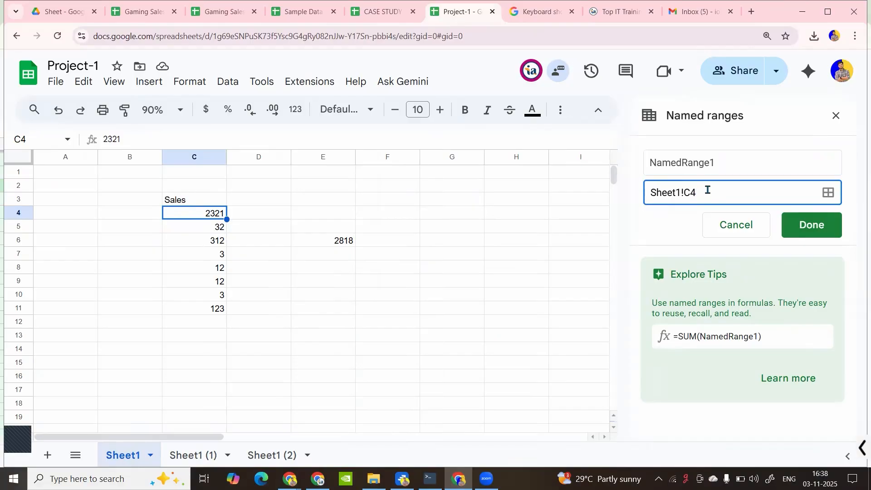
key(BackSpace)
key(BackSpace)
key(BackSpace)
key(BackSpace)
key(BackSpace)
key(BackSpace)
key(BackSpace)
key(BackSpace)
drag(204, 228, 208, 311)
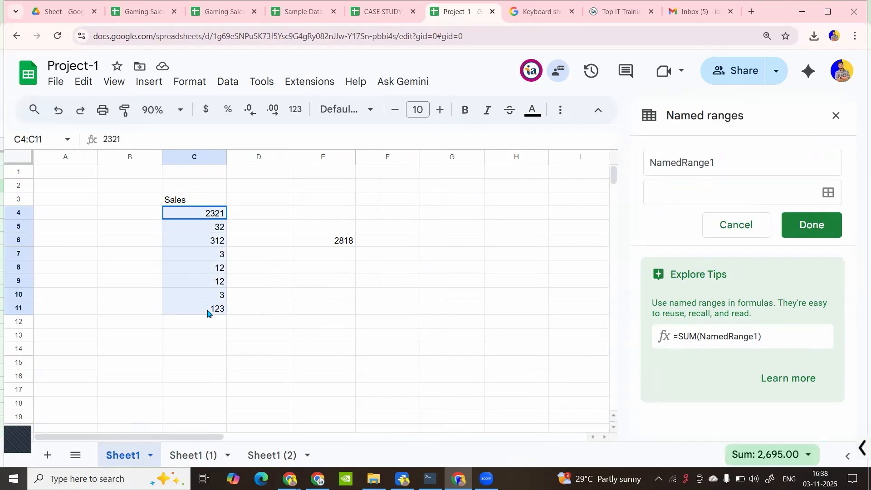
click(696, 189)
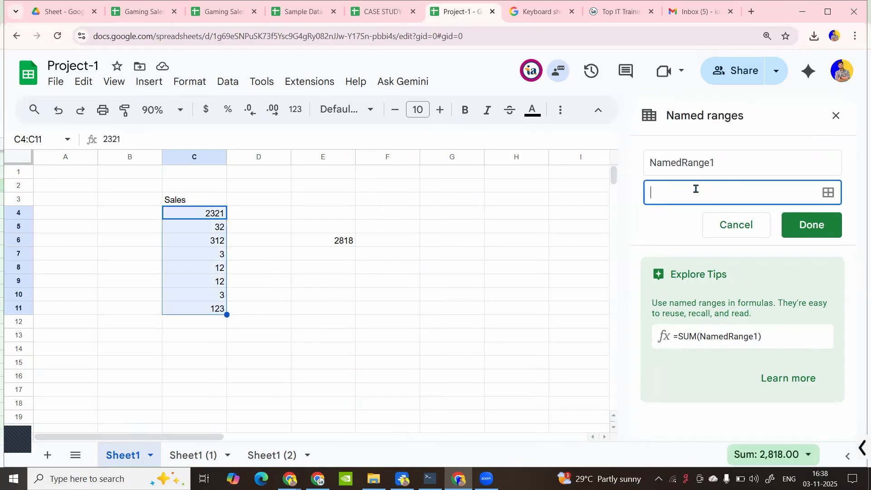
click(213, 217)
click(699, 186)
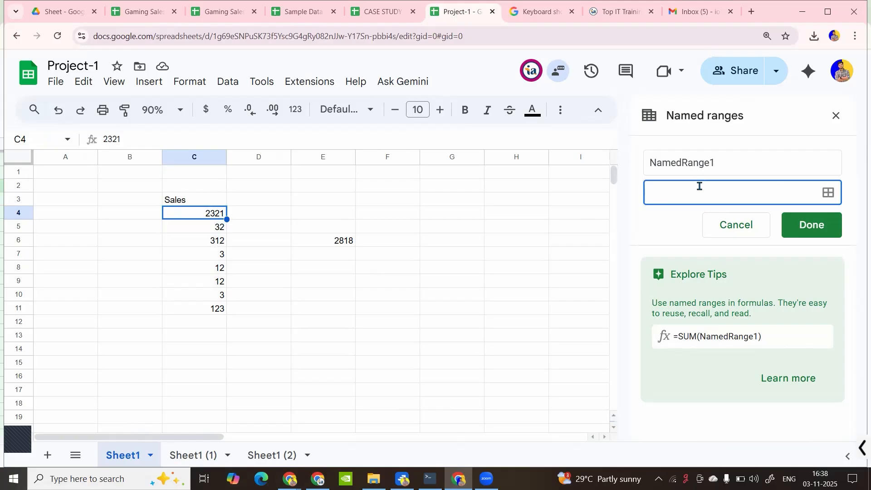
click(826, 194)
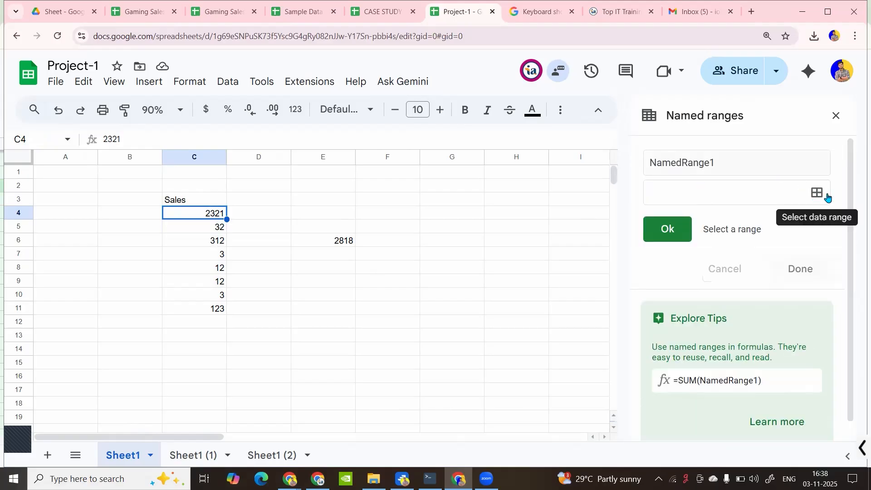
click(818, 200)
click(818, 200)
drag(182, 216, 189, 309)
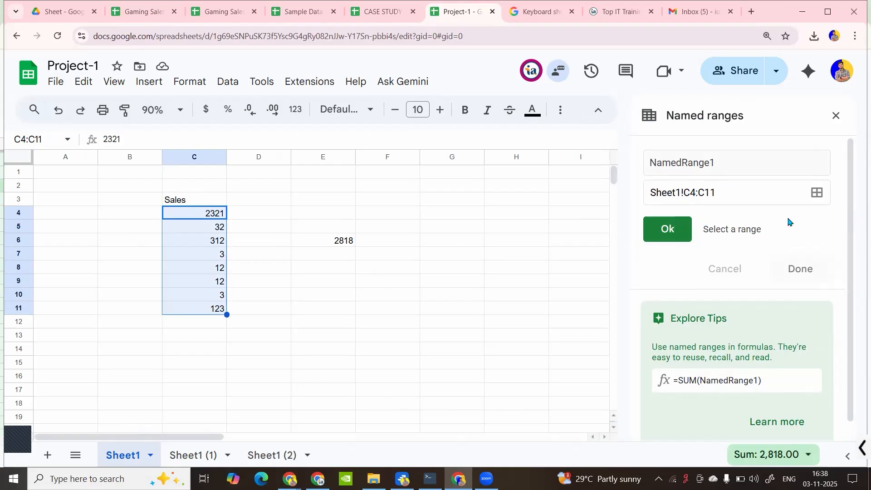
Replace the default name NamedRange1 with Sales and save the named range
double_click(728, 165)
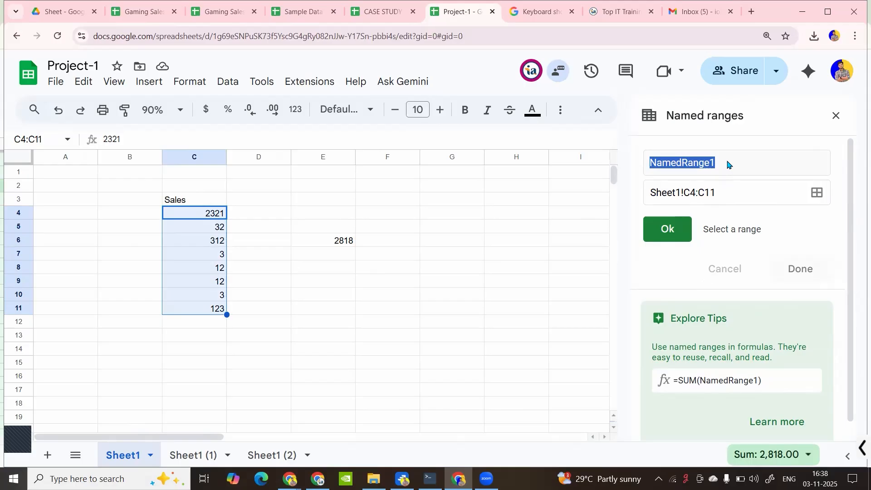
double_click(707, 166)
click(739, 169)
double_click(739, 168)
click(682, 237)
click(718, 158)
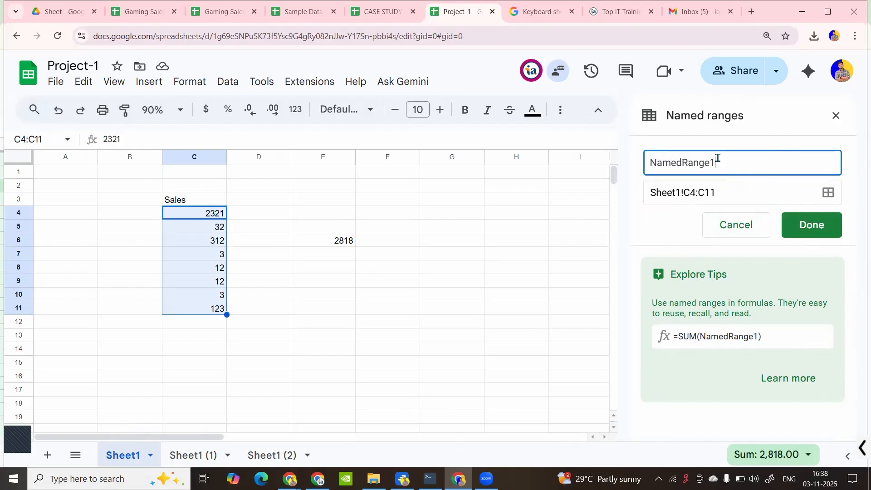
key(BackSpace)
key(BackSpace)
key(BackSpace)
key(BackSpace)
key(BackSpace)
key(BackSpace)
key(BackSpace)
key(BackSpace)
key(BackSpace)
key(BackSpace)
text(Sales)
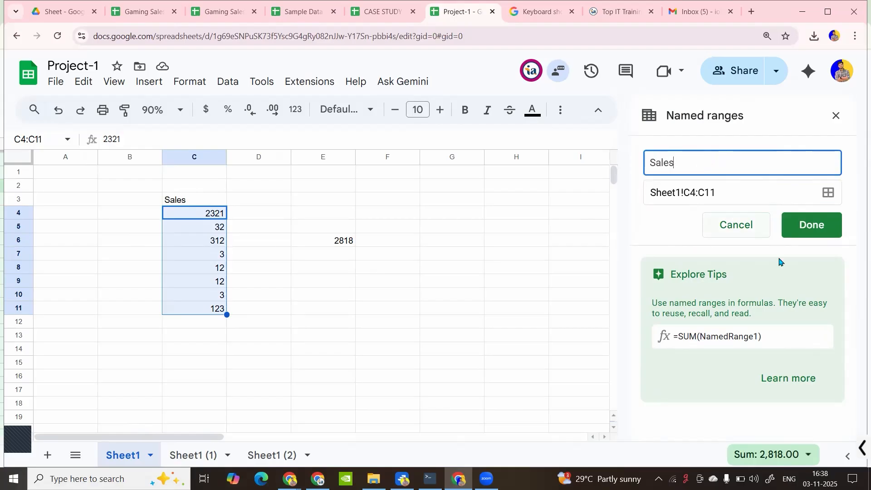
click(809, 226)
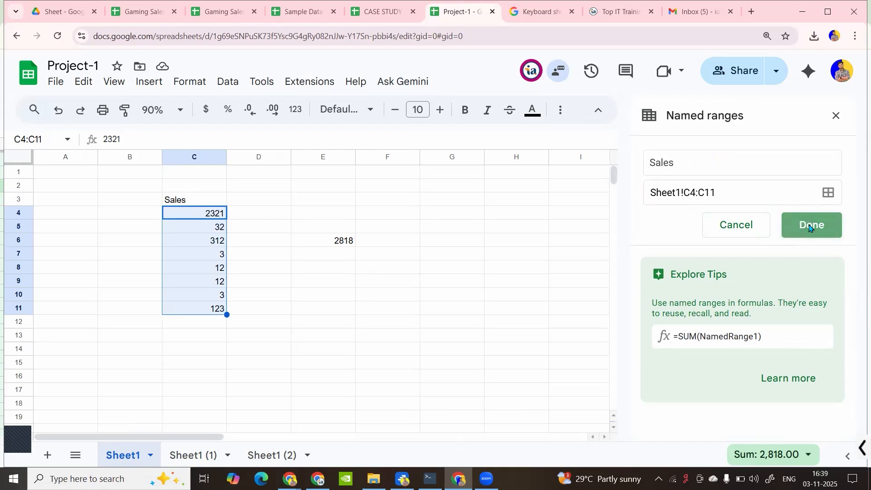
Enter =SUM(Sales) in G7, returning 2818, and select C4:C11 to compare with it
click(453, 260)
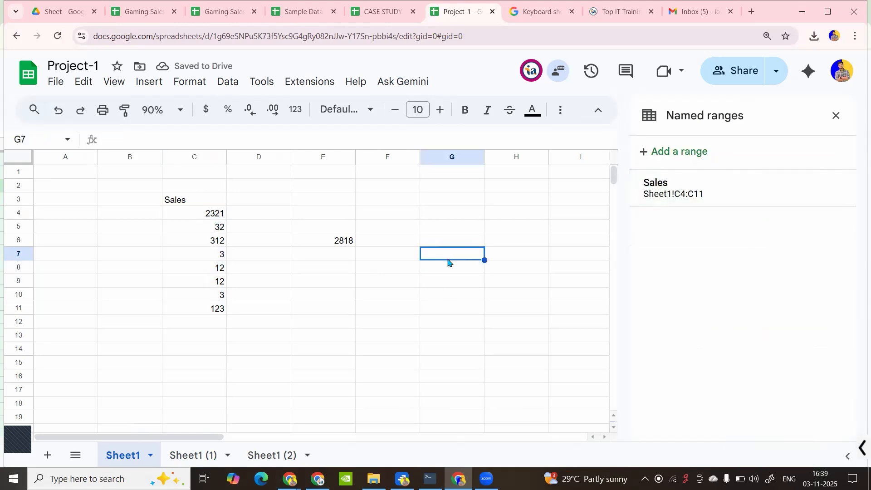
text(=sum)
key(Tab)
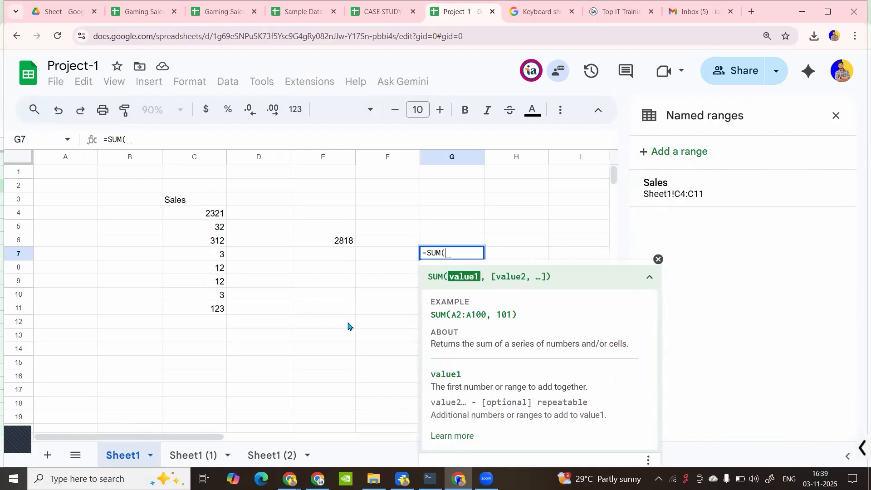
text(sal)
key(Tab)
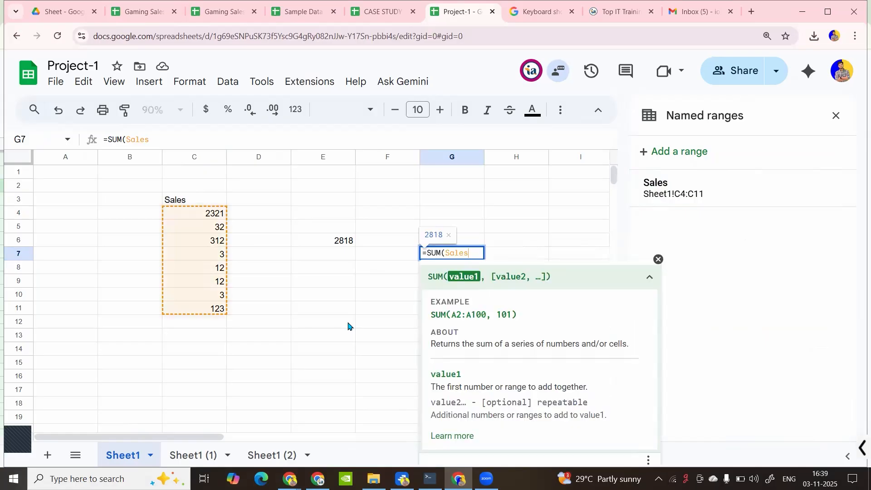
text())
key(Return)
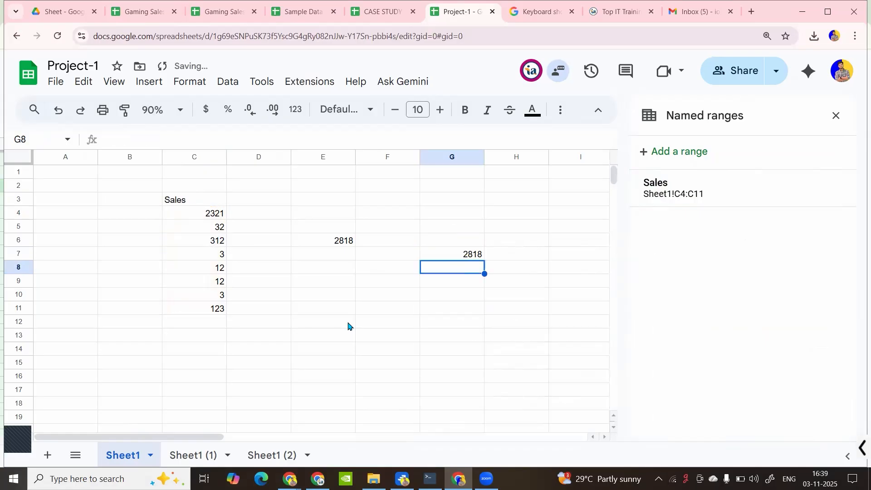
drag(214, 213, 533, 305)
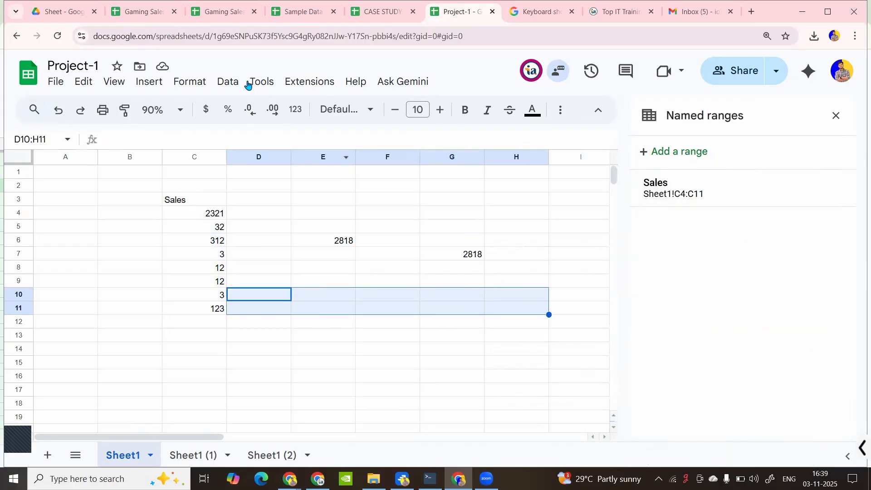
click(229, 81)
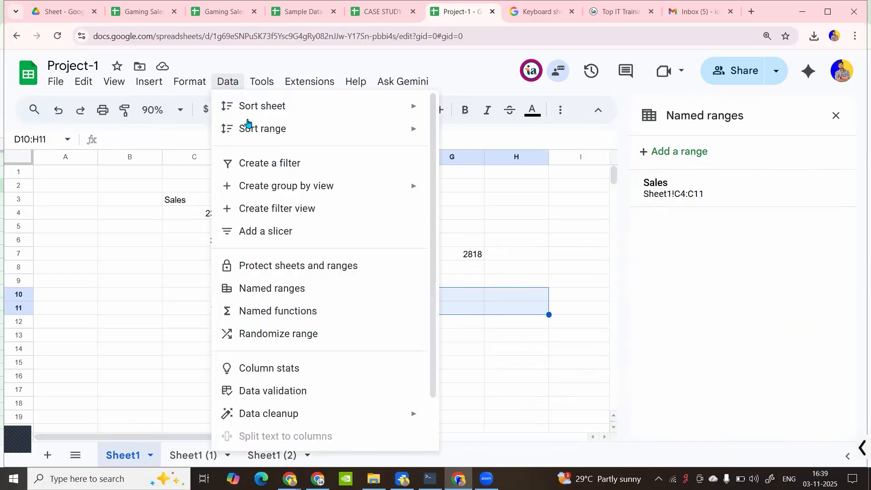